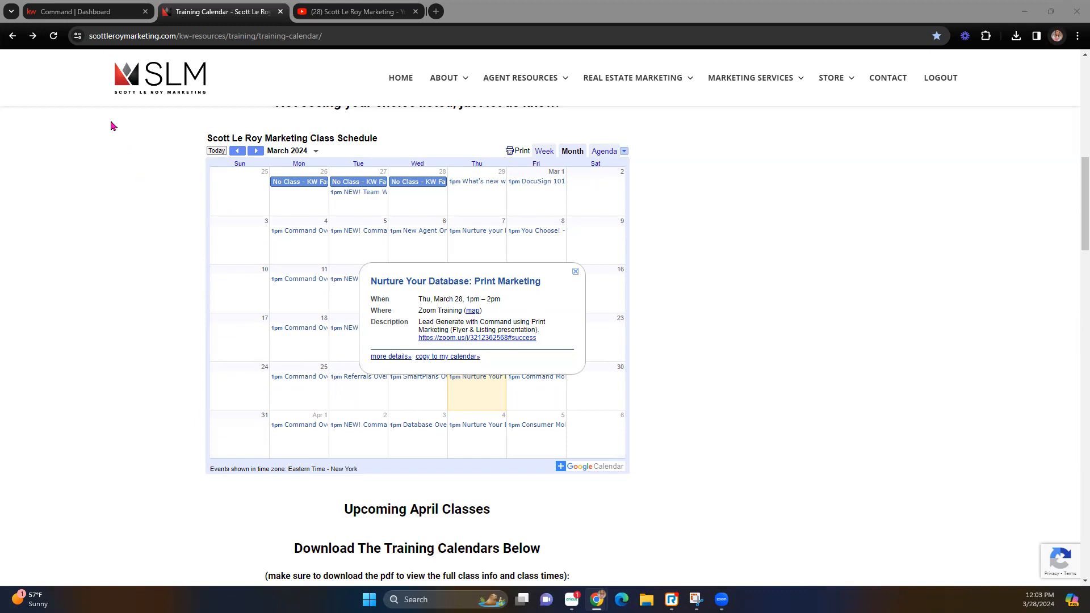
- Switch to the Command dashboard and open its Designs section
left_click(83, 11)
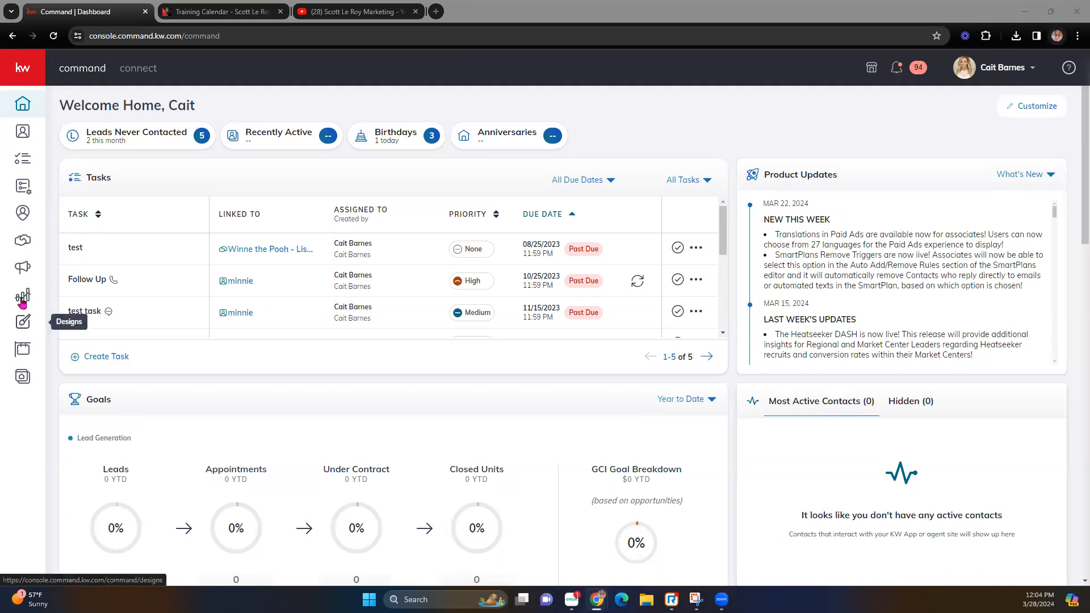
left_click(31, 76)
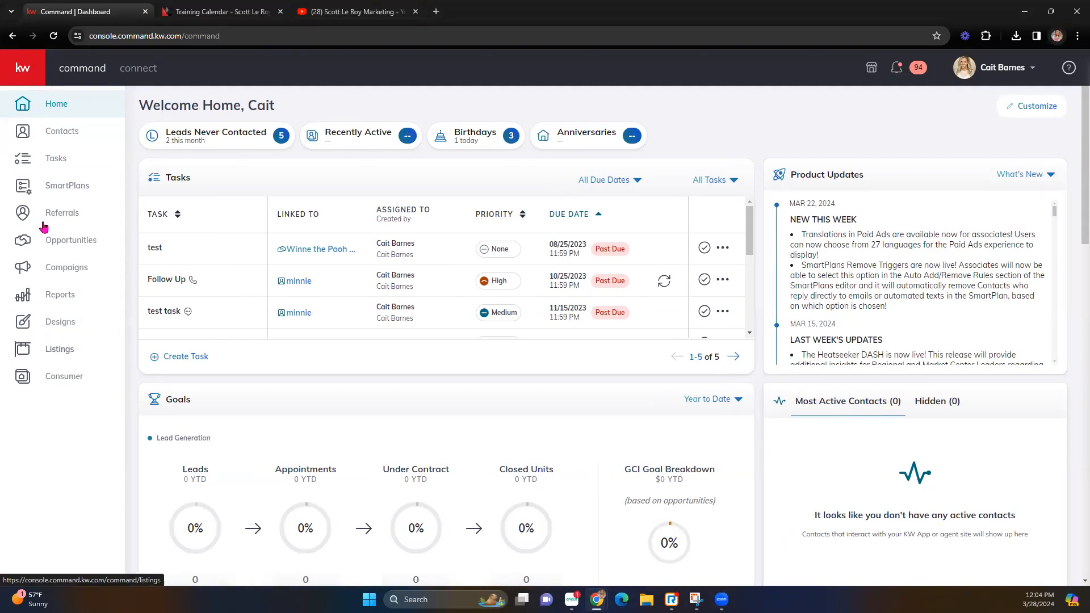
left_click(24, 72)
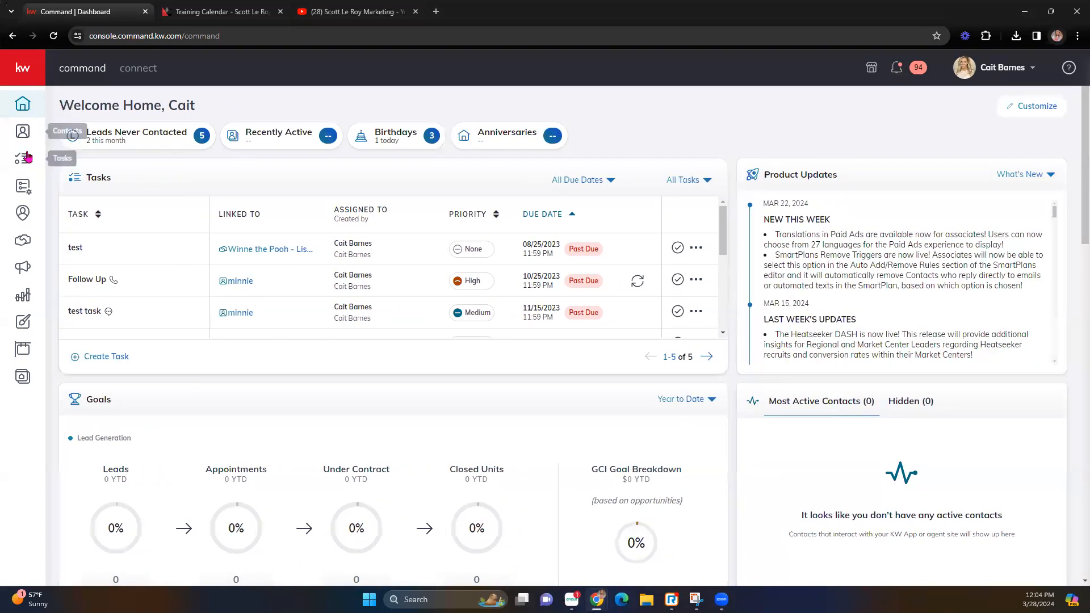
left_click(25, 328)
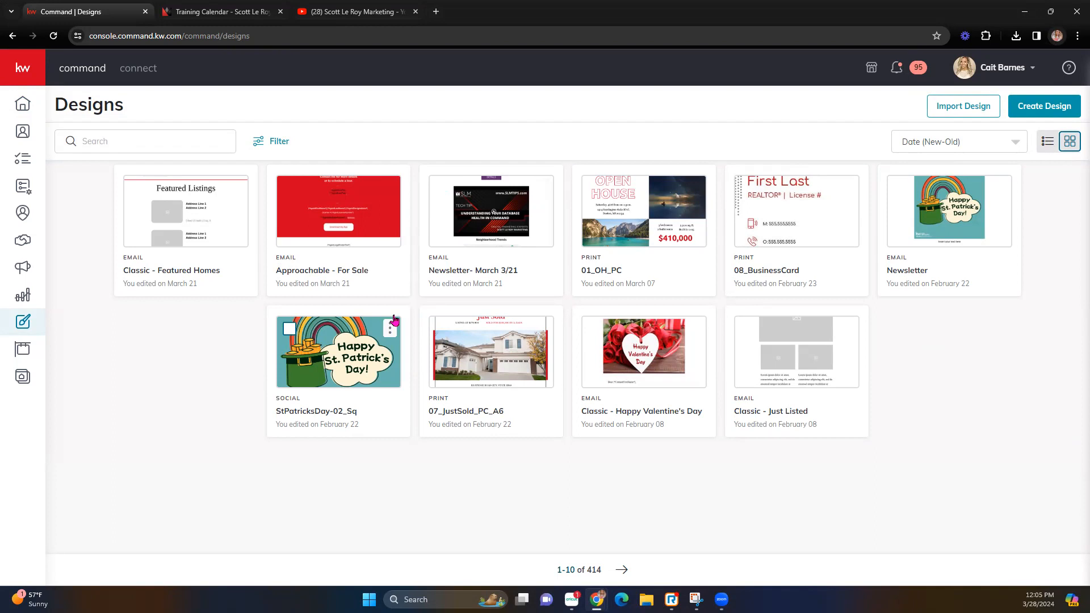
- Go from the Designs list to the design platform and open its Assets library
left_click(569, 571)
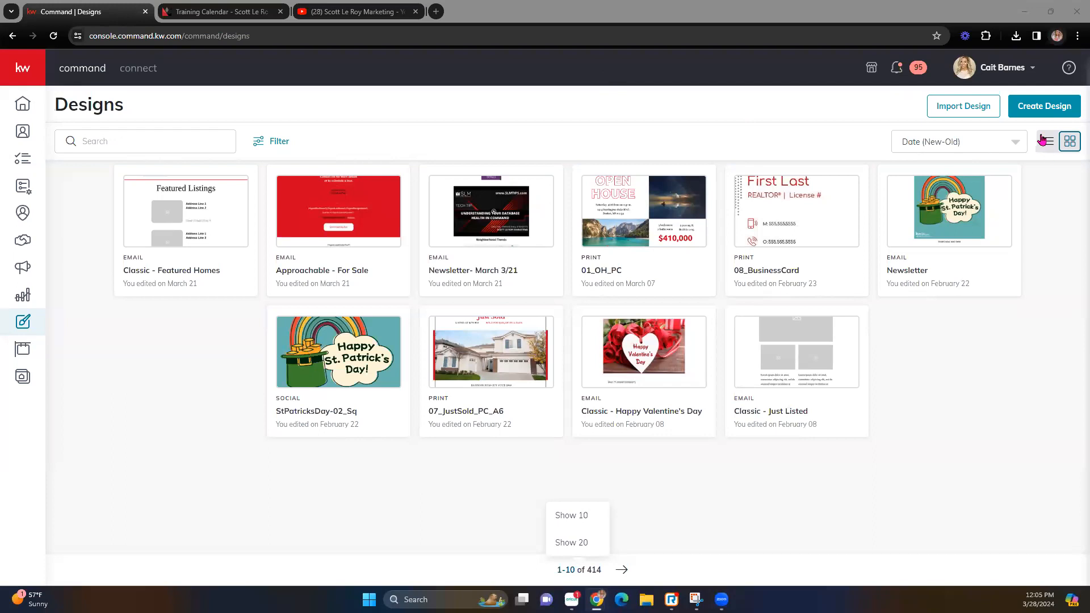
left_click(975, 108)
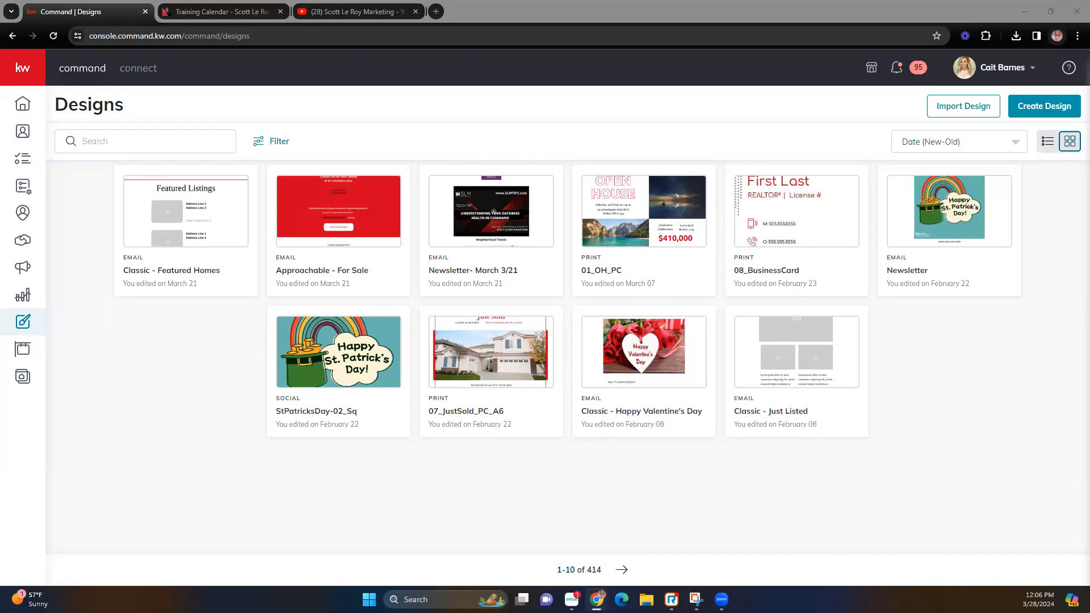
left_click(944, 106)
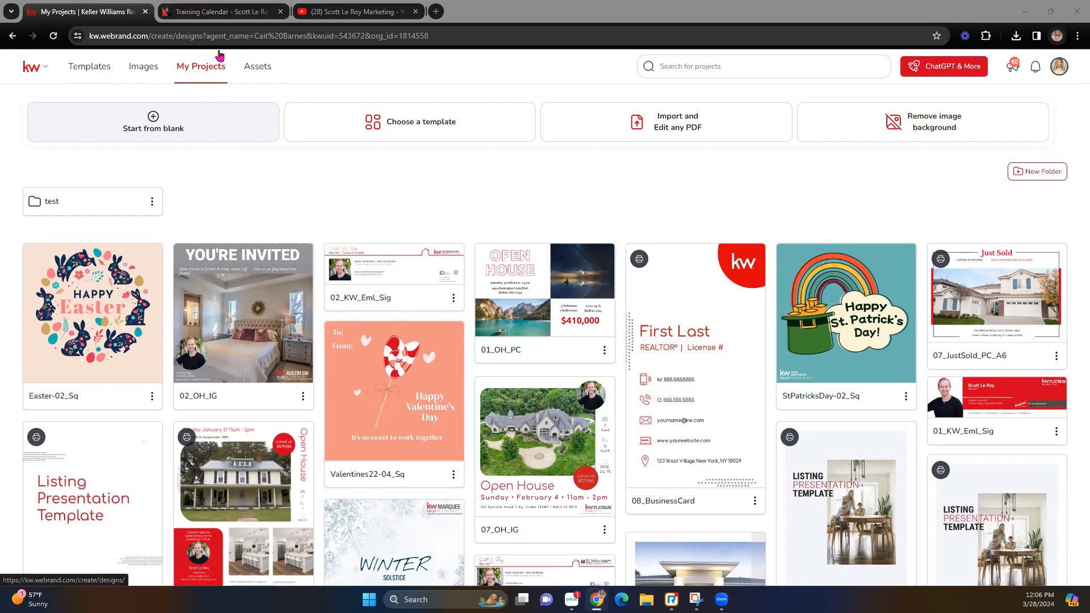
left_click(260, 70)
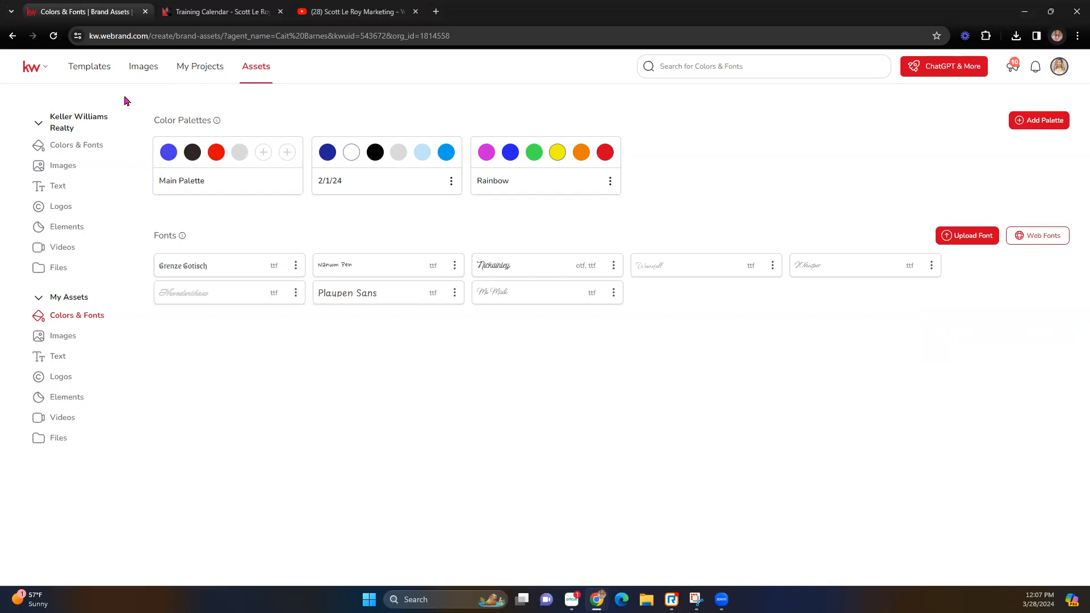
- View the Keller Williams Realty brand's color palettes and fonts
left_click(64, 129)
left_click(64, 128)
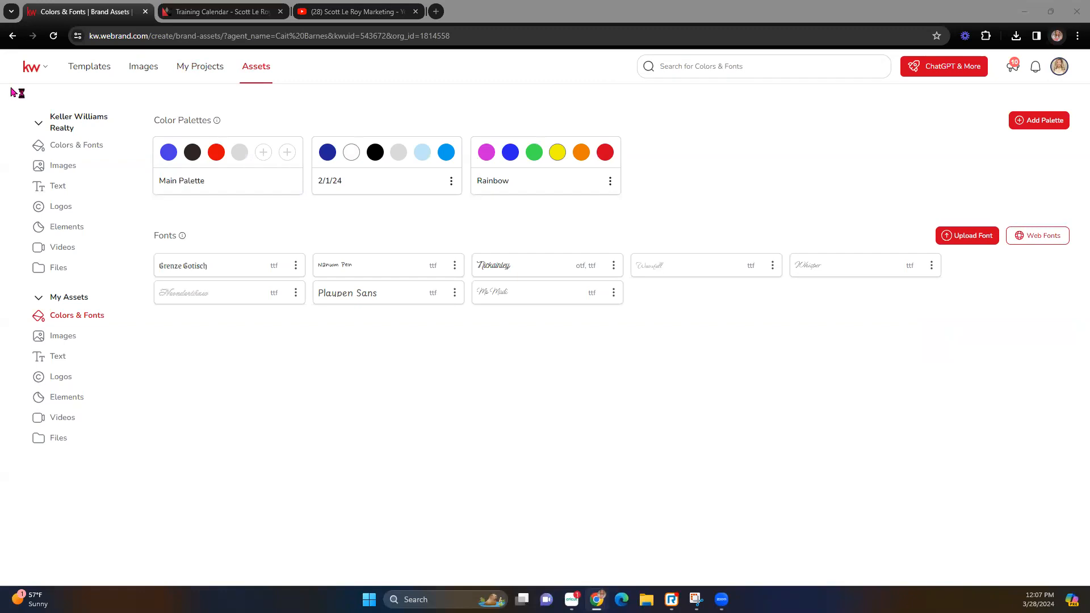
left_click(76, 147)
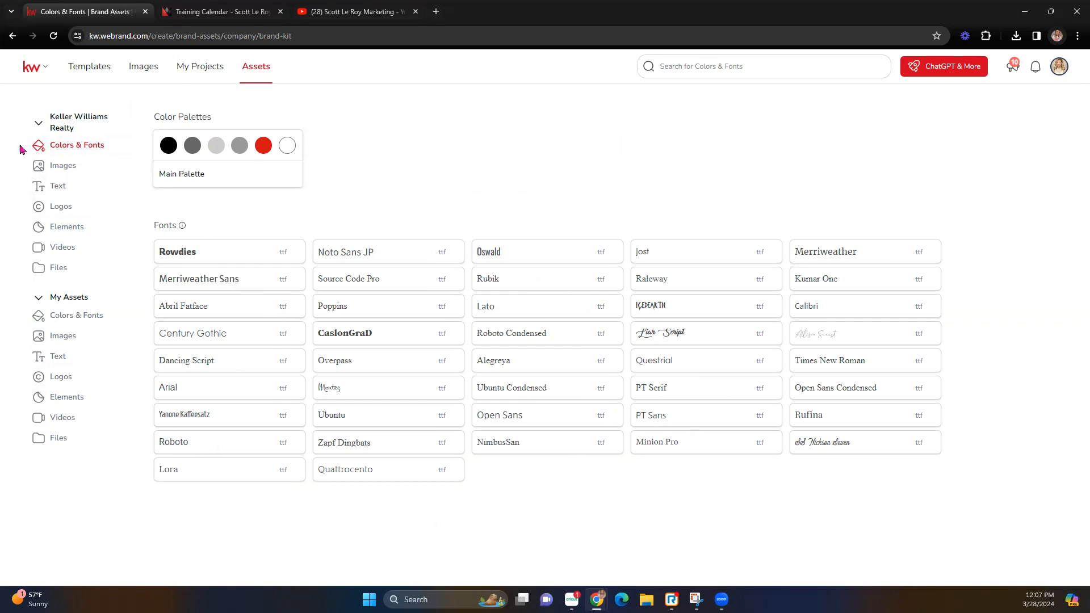
- Browse the Market Expert and Misc folders in the Keller Williams Realty image assets
left_click(47, 174)
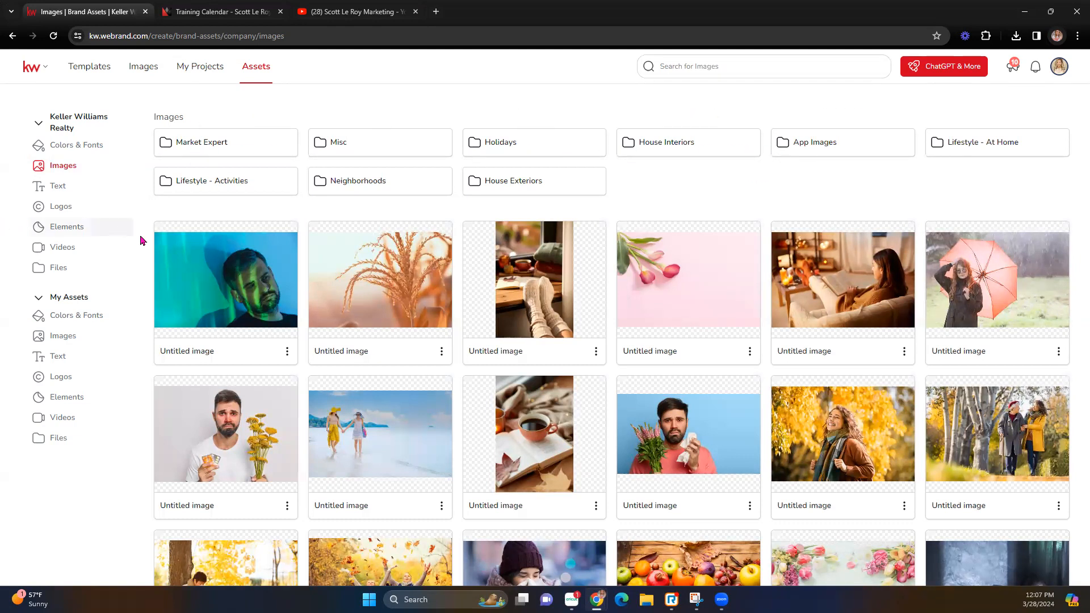
left_click(248, 144)
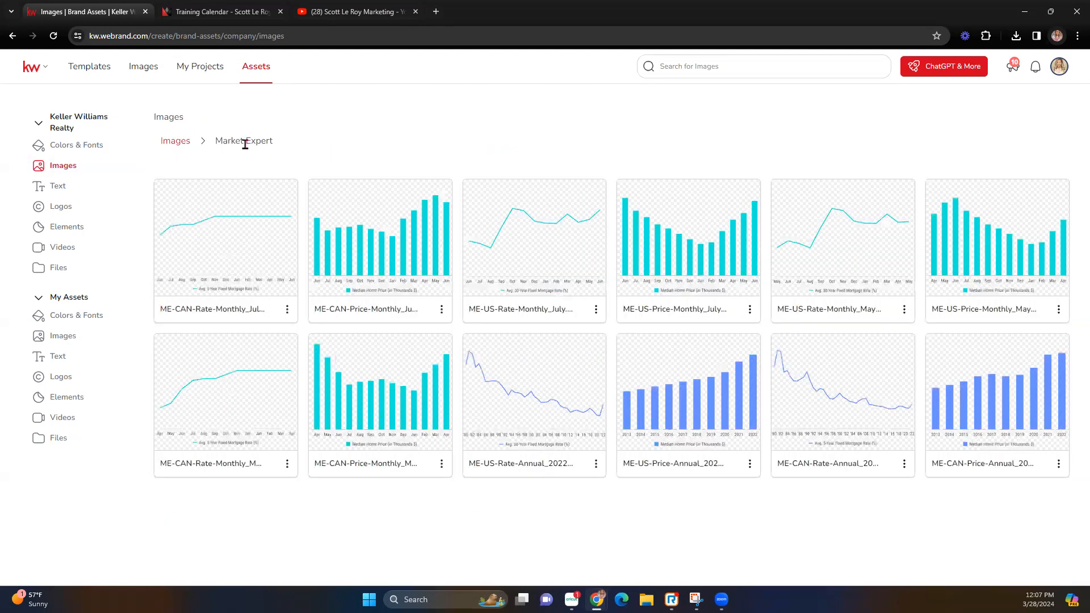
left_click(185, 143)
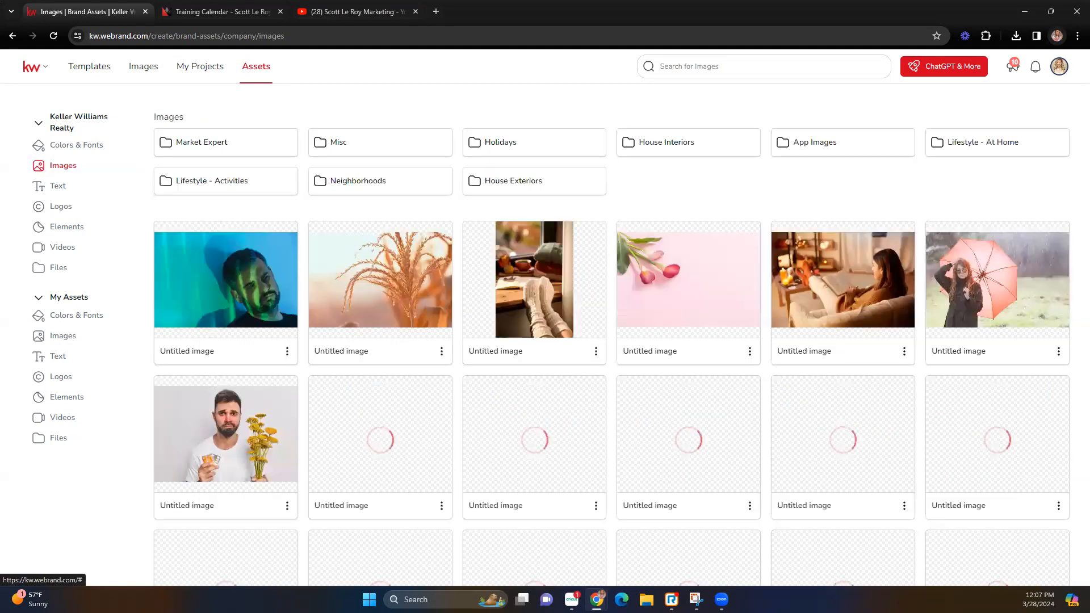
left_click(397, 142)
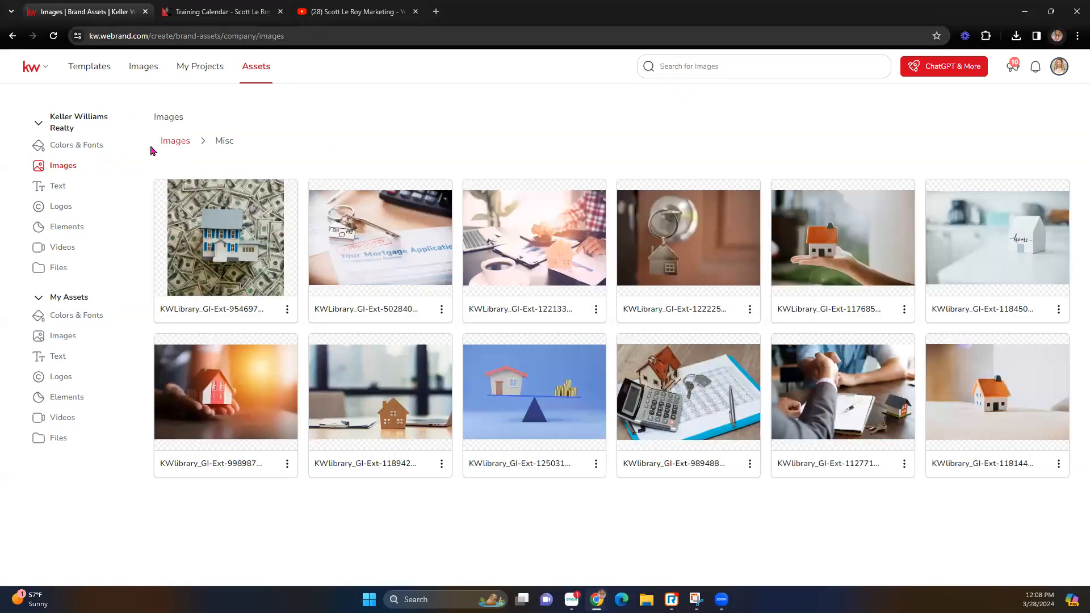
left_click(178, 143)
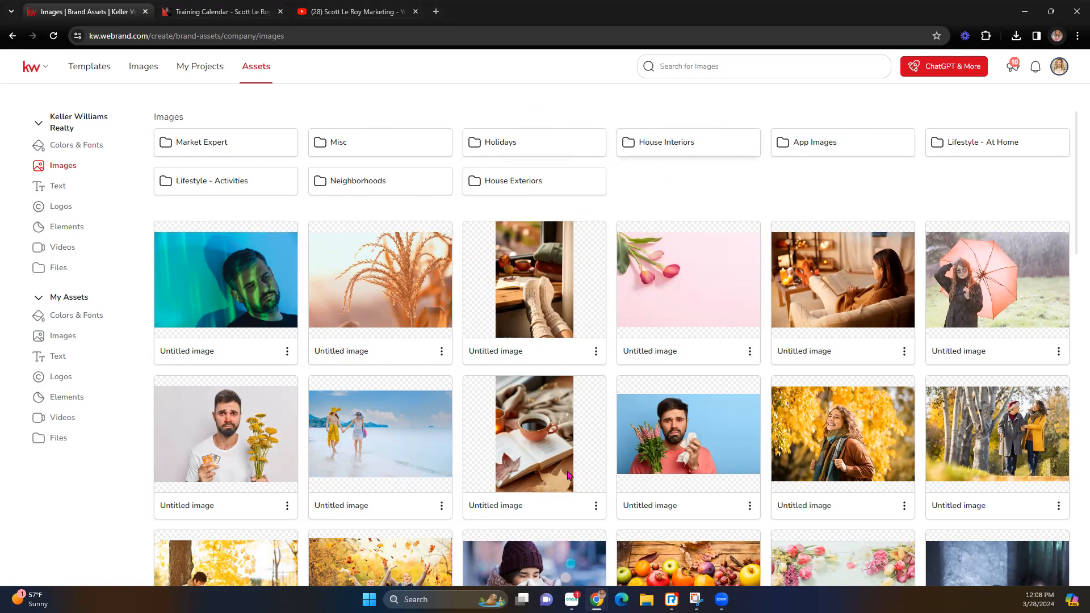
- Examine the House Interiors, App Images and Lifestyle - At Home image folders, returning to the Images overview after each
left_click(669, 153)
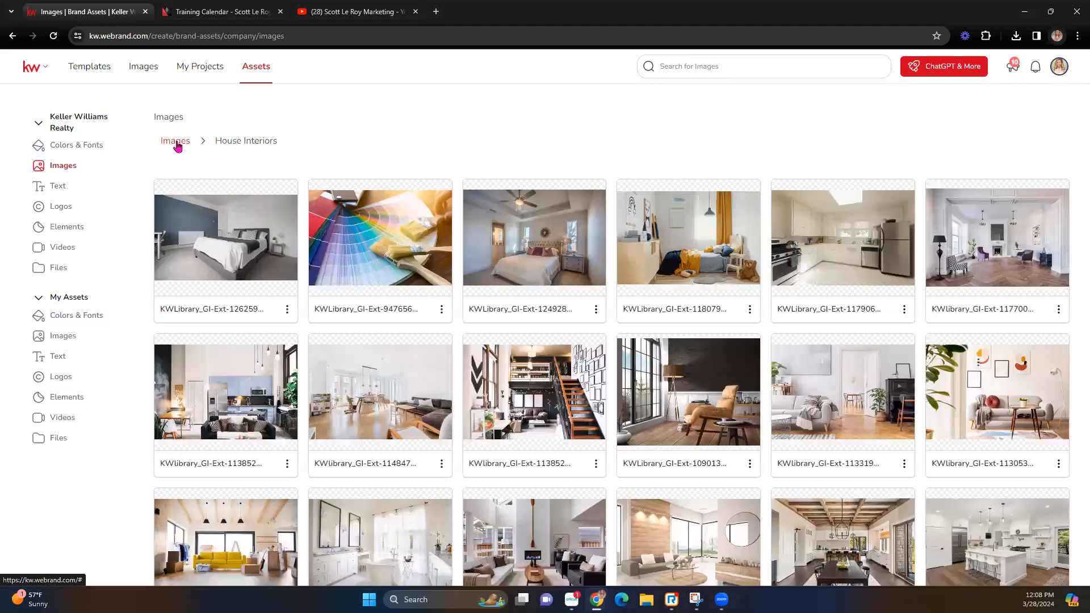
left_click(177, 142)
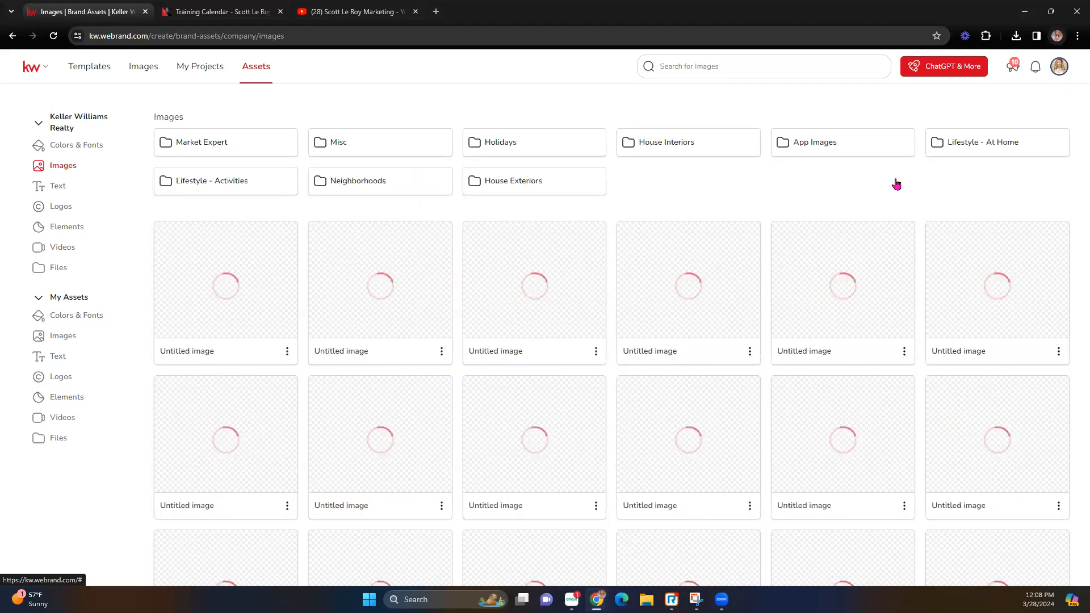
left_click(871, 151)
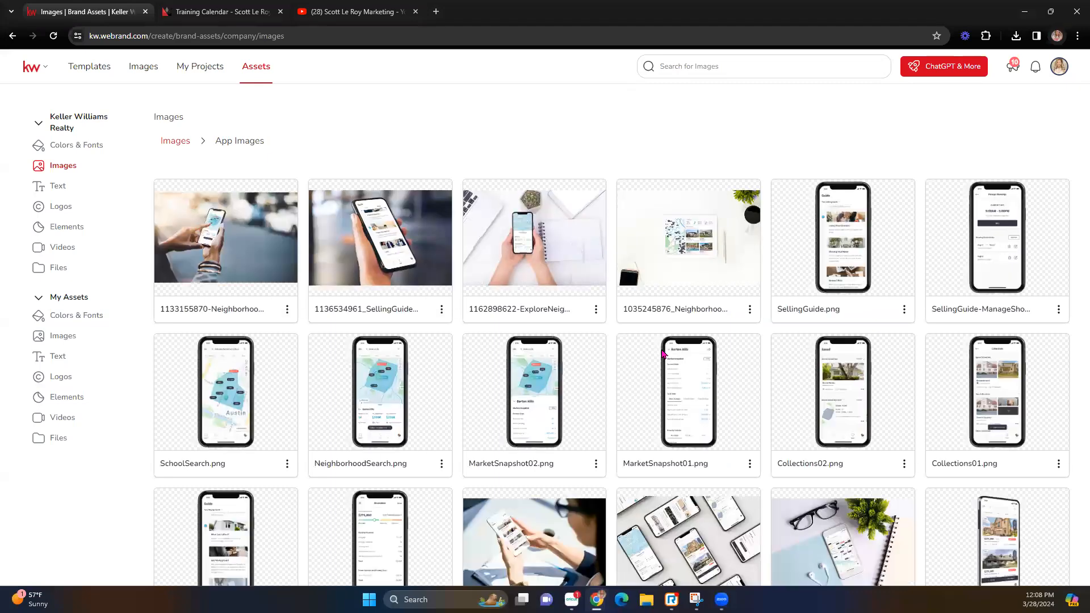
scroll(663, 353, "down", 3)
scroll(181, 154, "up", 3)
left_click(182, 143)
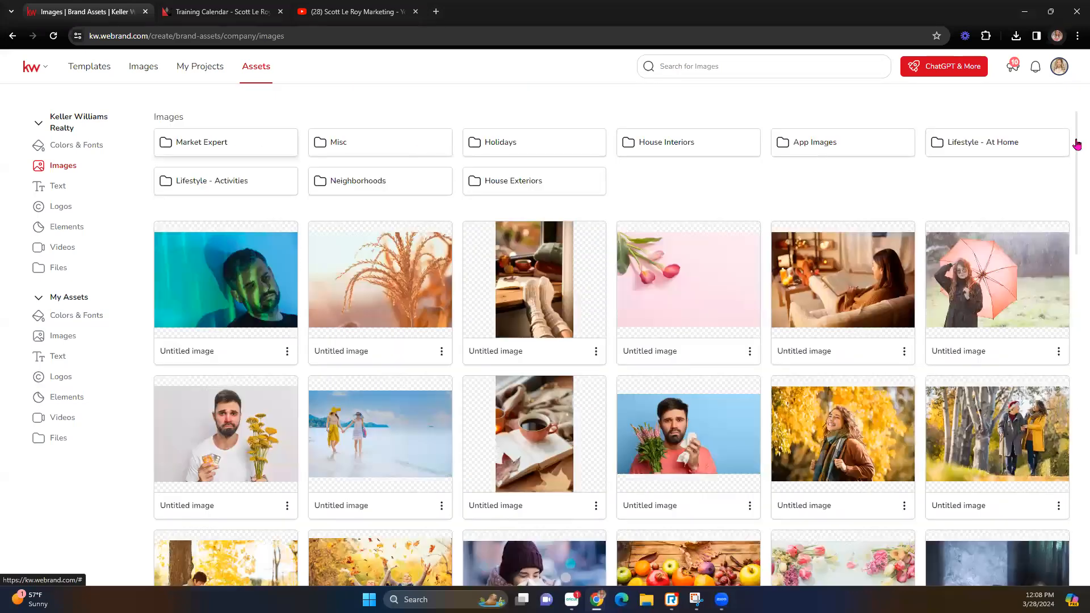
left_click(959, 145)
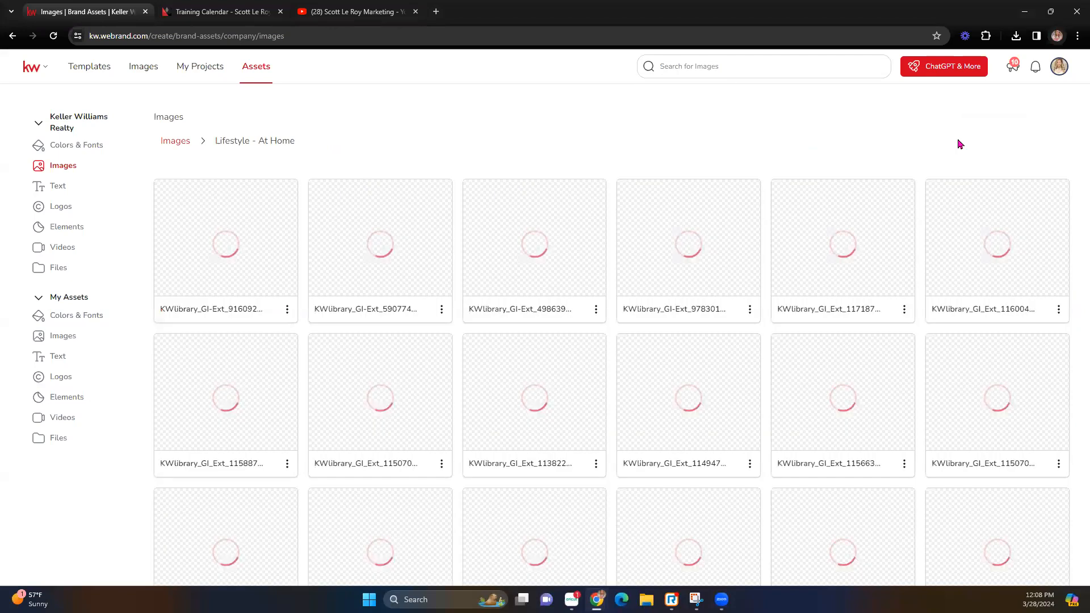
left_click(175, 142)
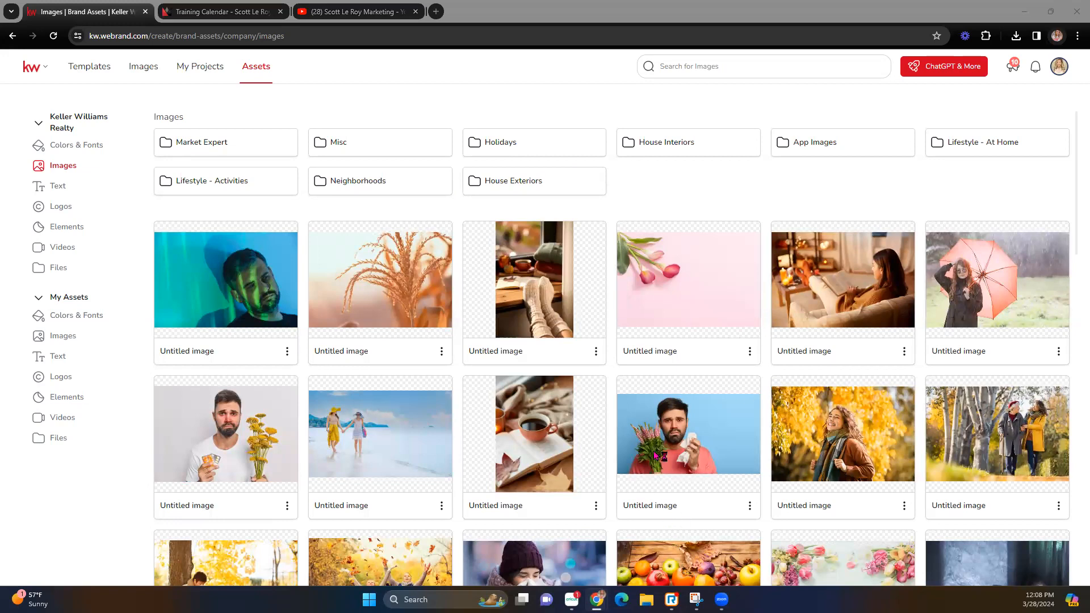
- Look through the company images stored outside the folders and view the Keller Williams Realty text assets
scroll(656, 464, "down", 10)
scroll(656, 464, "down", 10)
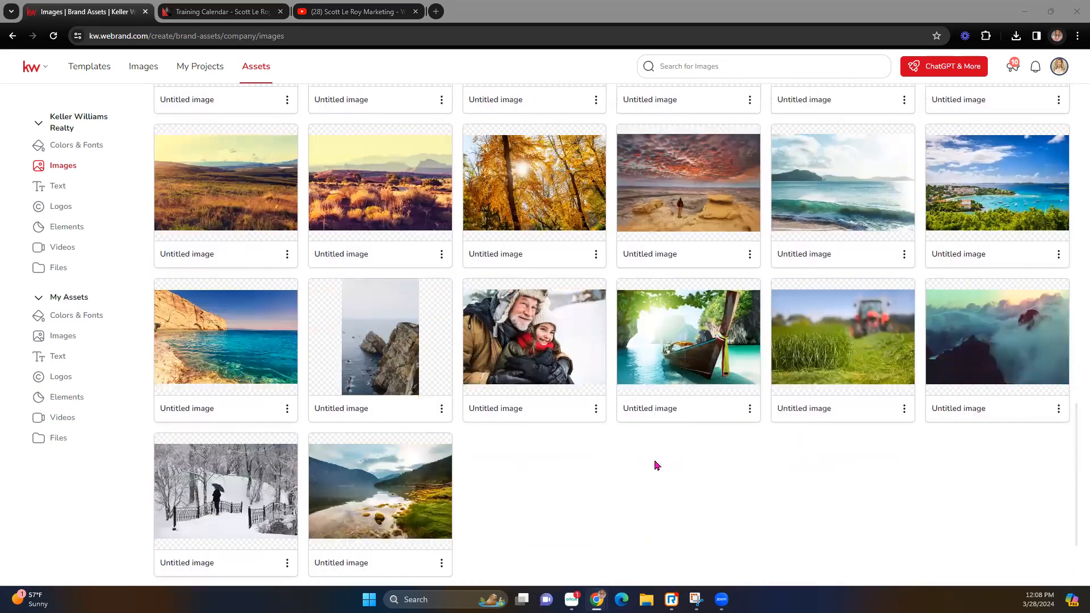
scroll(656, 465, "up", 1)
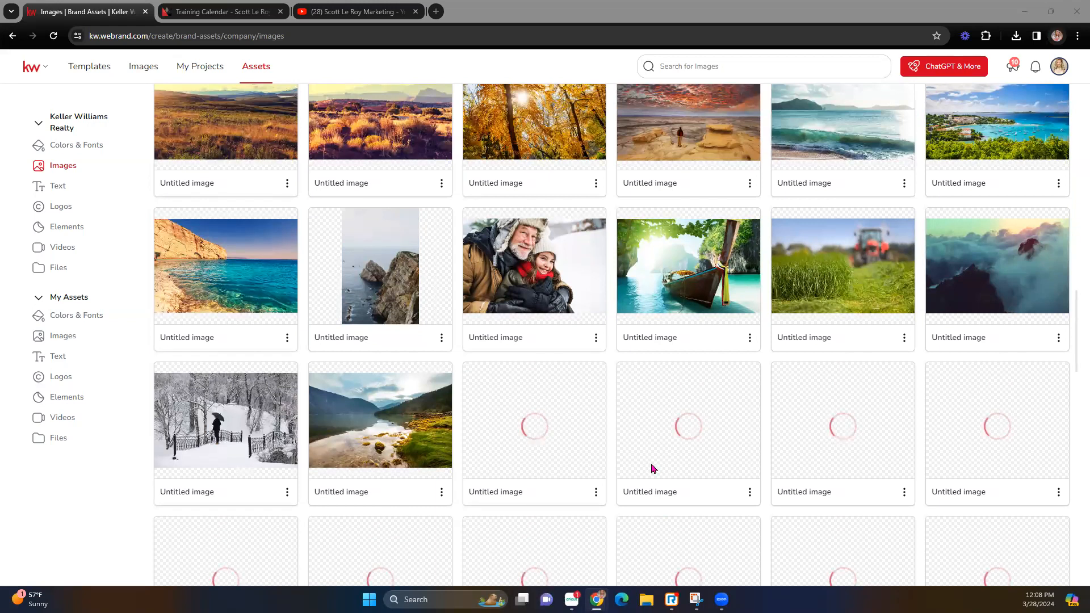
scroll(653, 464, "up", 10)
left_click(53, 187)
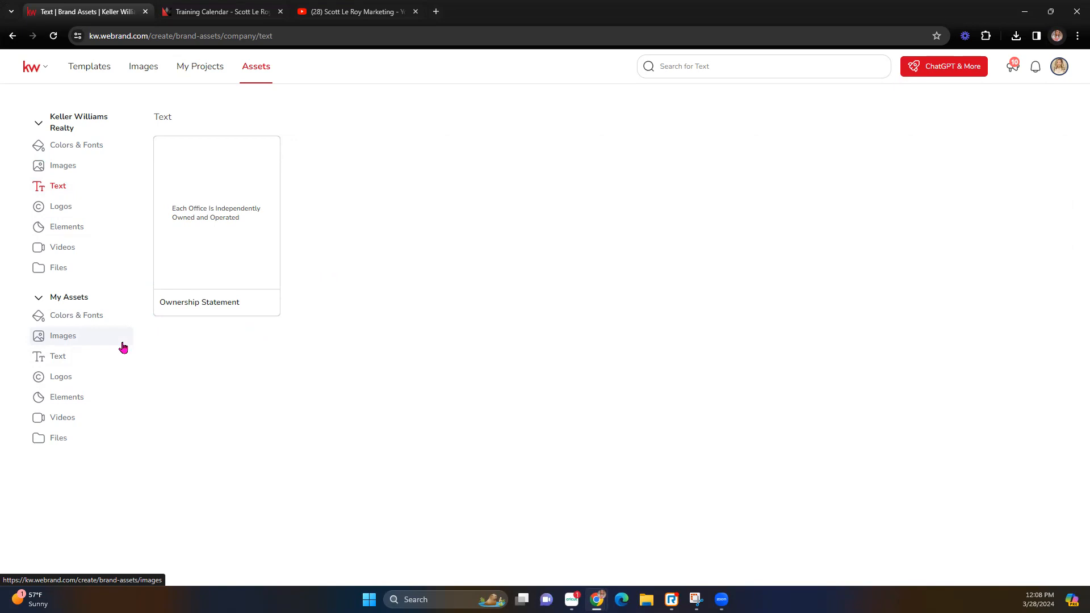
- Browse the KWU, Events and Luxury folders in the Keller Williams Realty logo assets
left_click(55, 210)
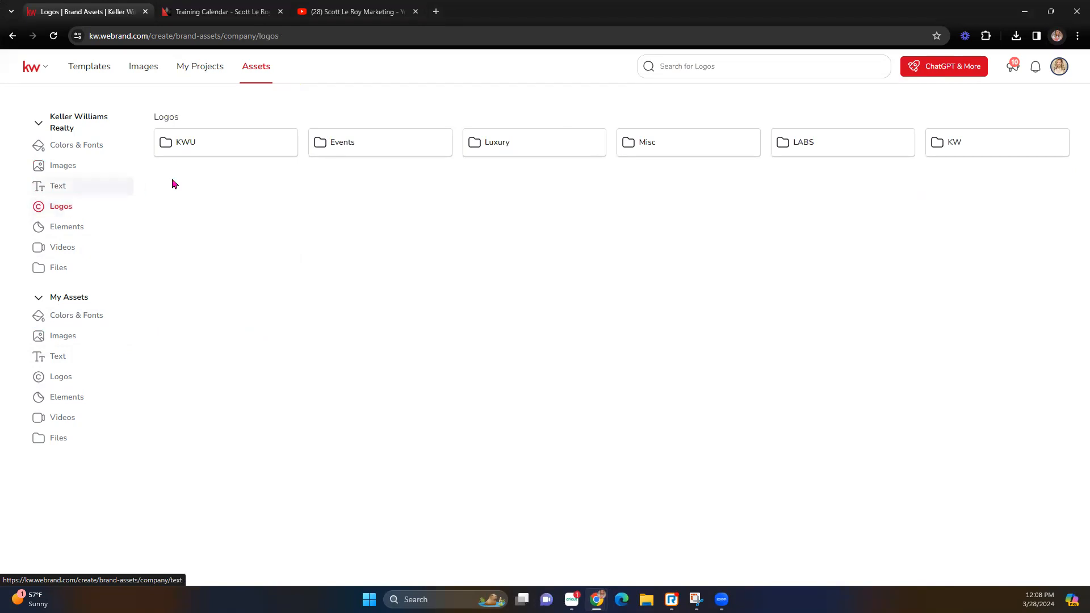
left_click(256, 156)
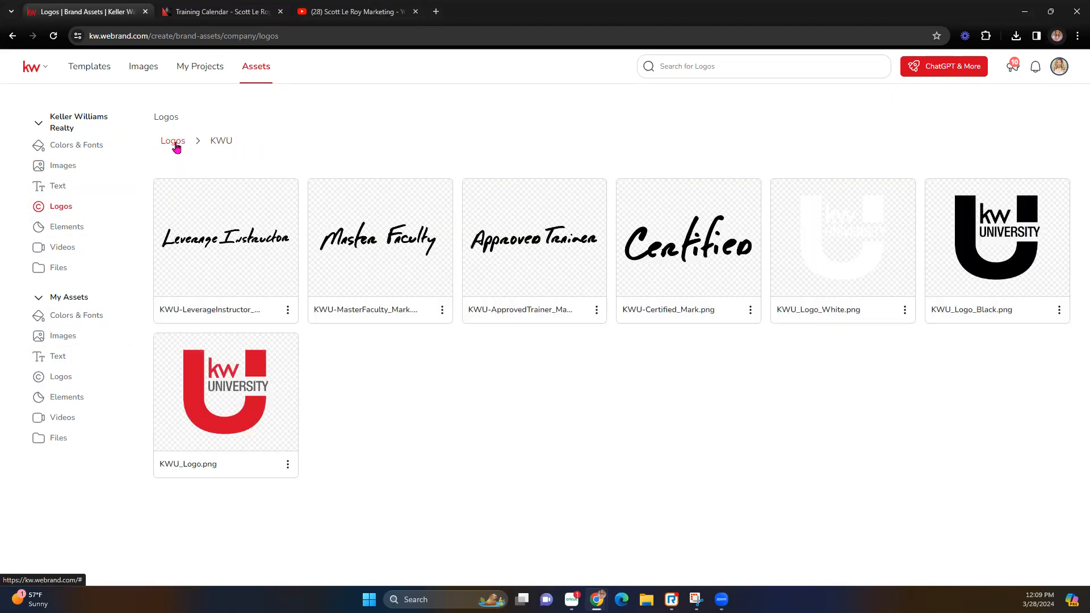
left_click(174, 142)
left_click(377, 150)
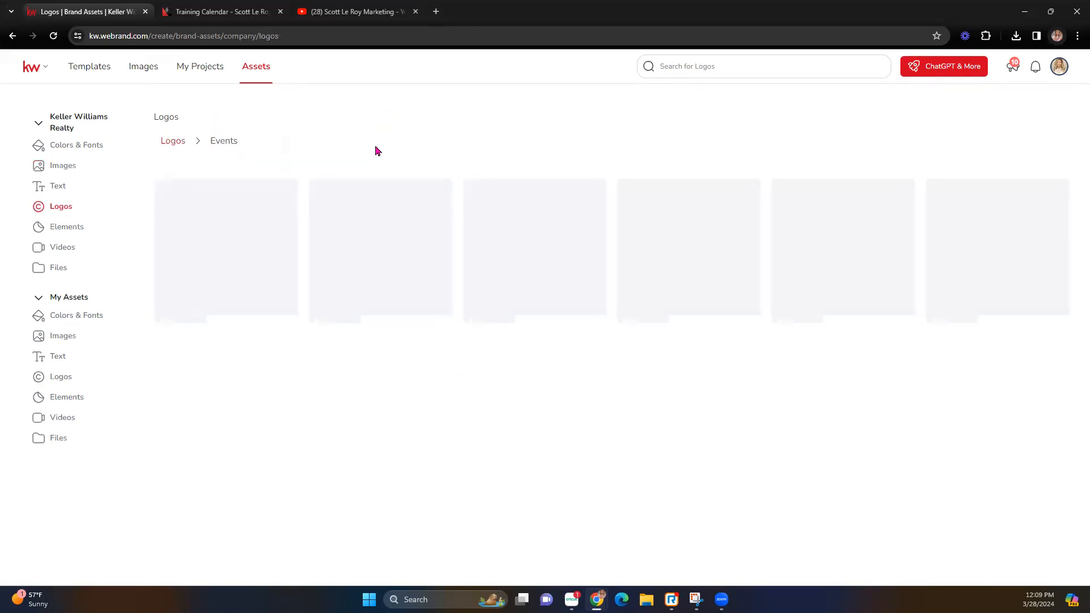
left_click(177, 142)
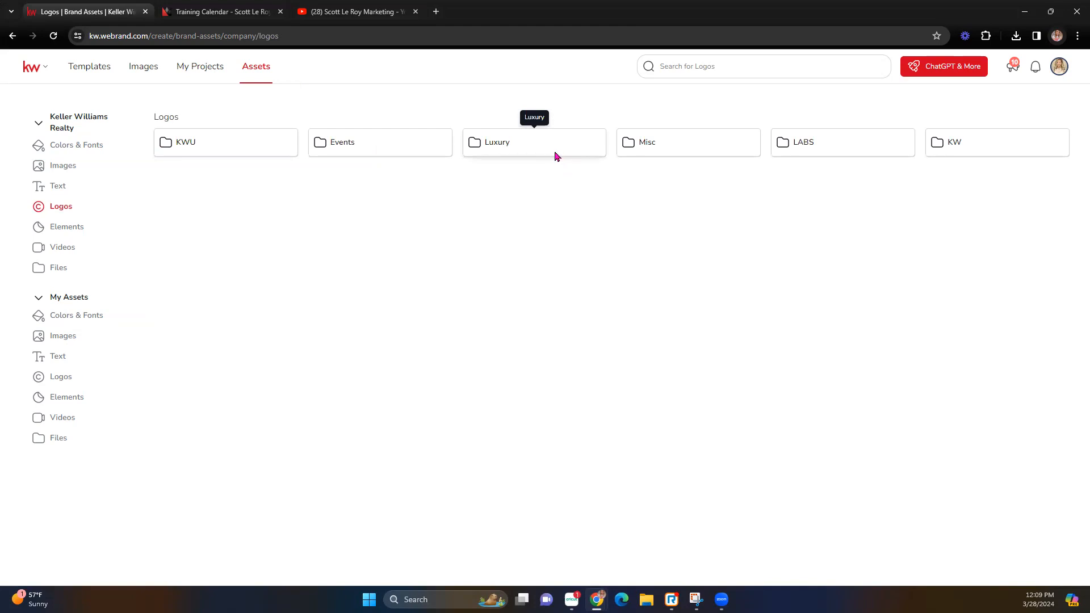
left_click(555, 155)
left_click(183, 146)
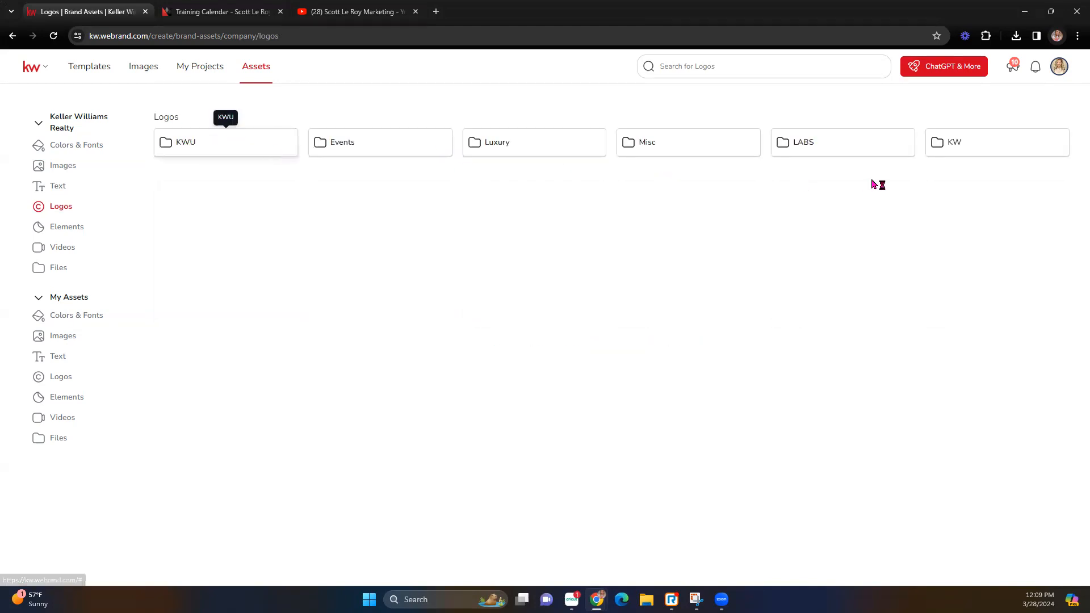
- Examine the Misc, LABS and KW logo folders of the Keller Williams Realty assets
left_click(702, 146)
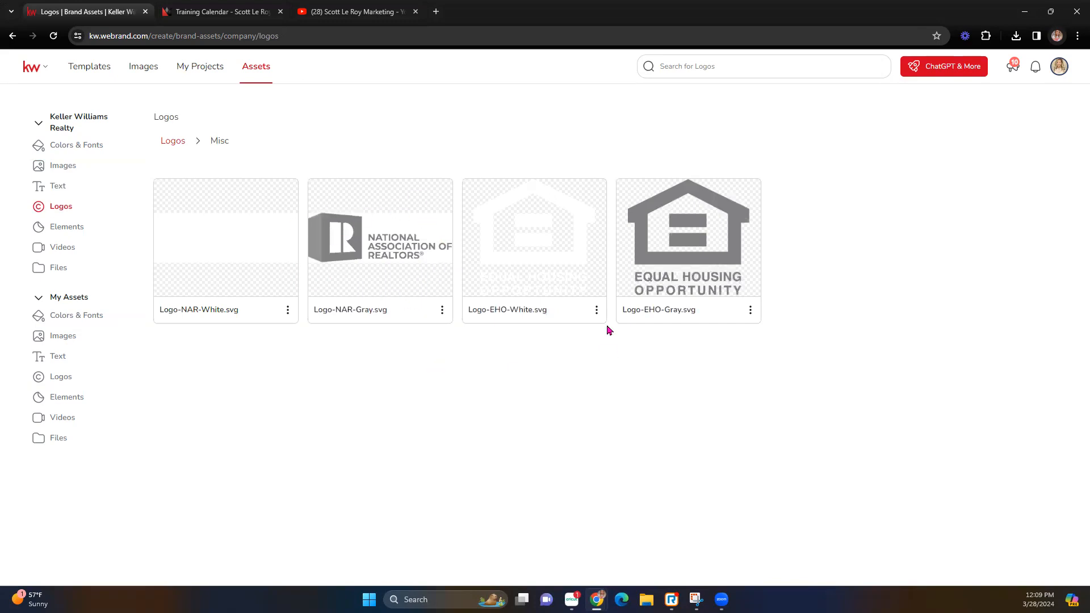
left_click(172, 142)
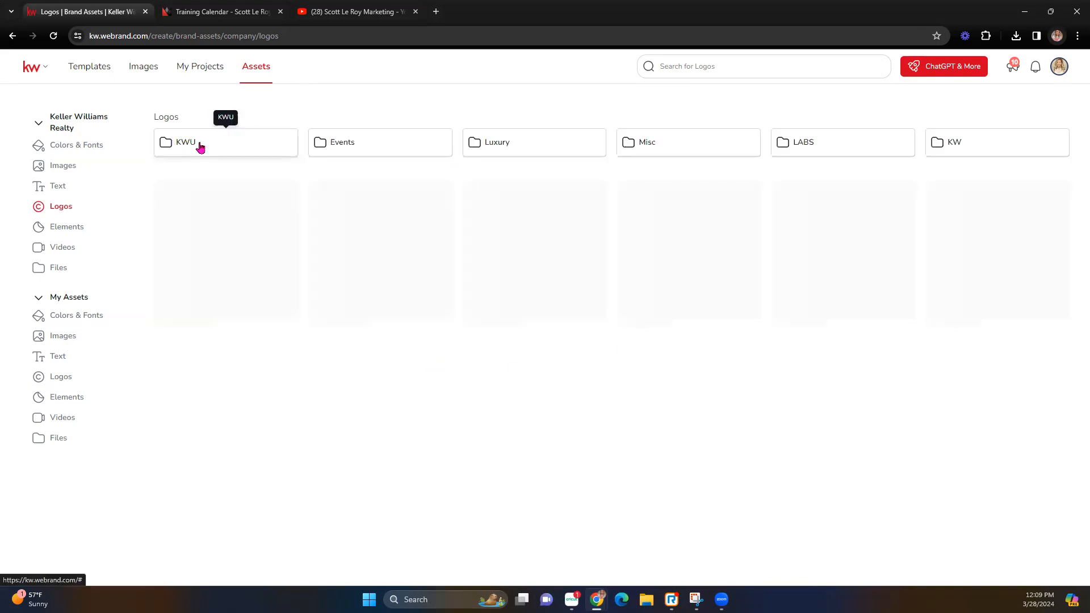
left_click(843, 151)
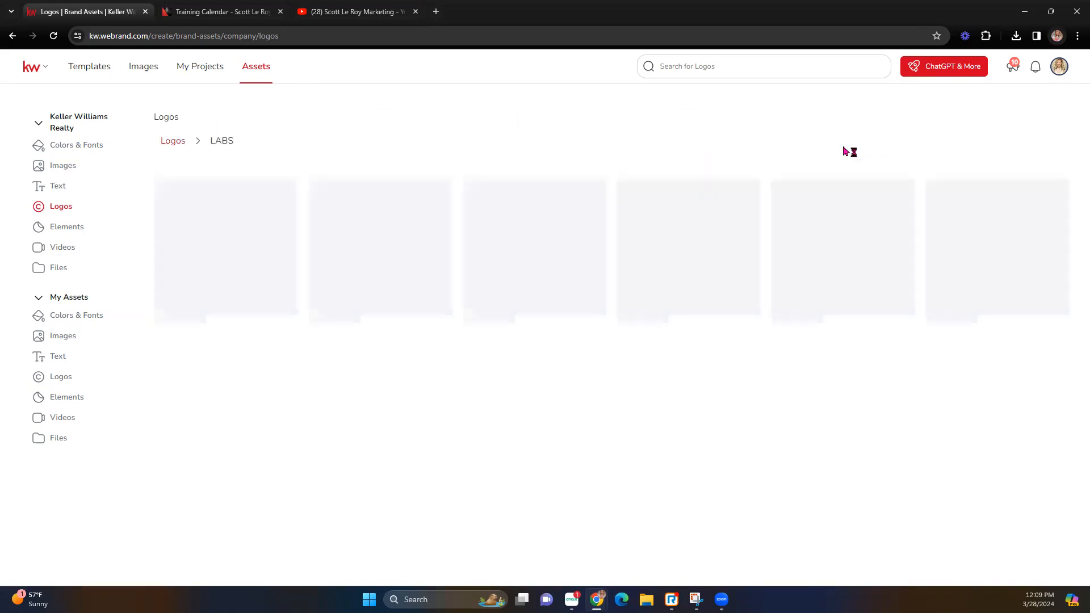
left_click(171, 141)
left_click(1020, 154)
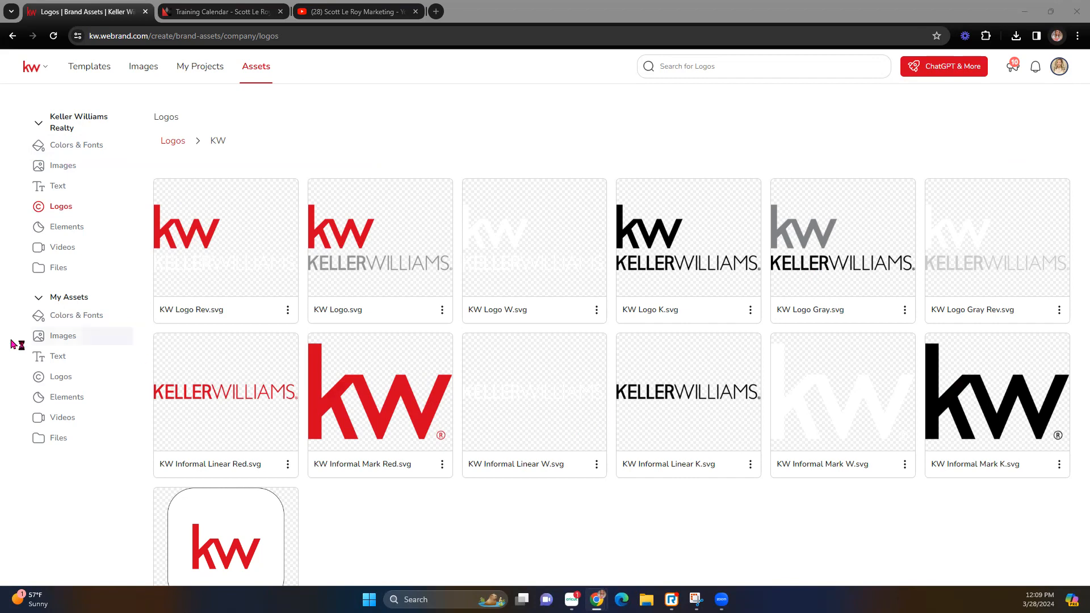
- View the Keller Williams Realty Elements and Videos assets
left_click(57, 229)
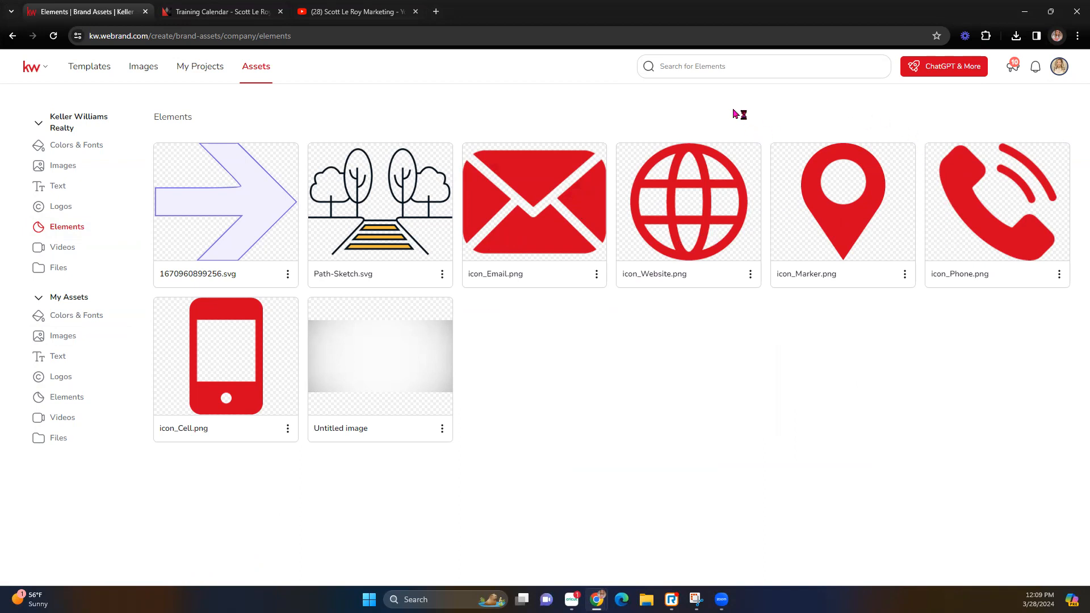
left_click(62, 248)
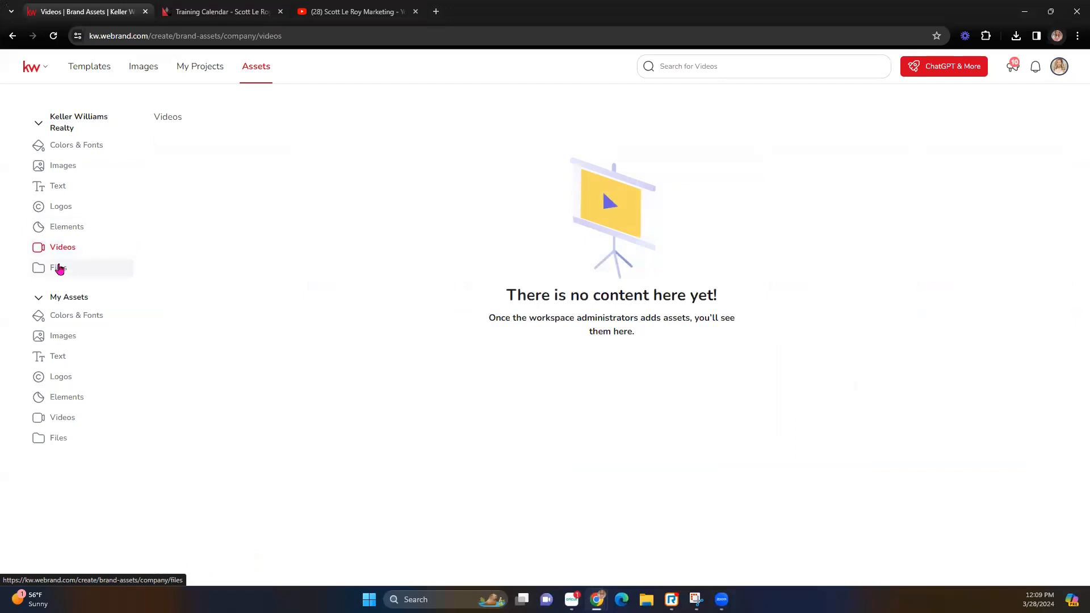
- View the Keller Williams Realty files, collapse that asset group, and open the colors and fonts under My Assets
left_click(91, 268)
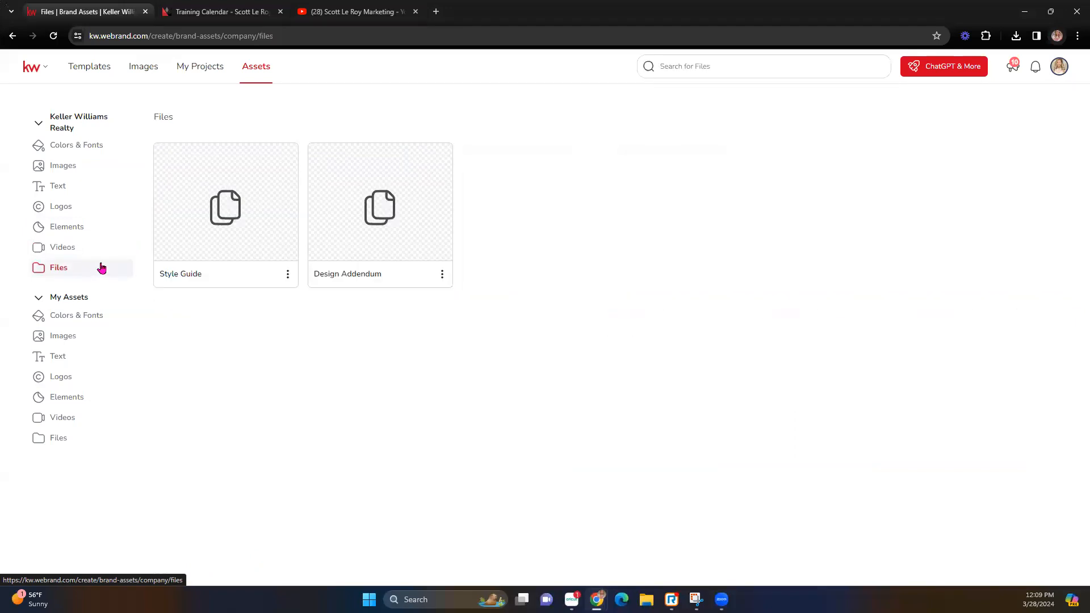
left_click(40, 122)
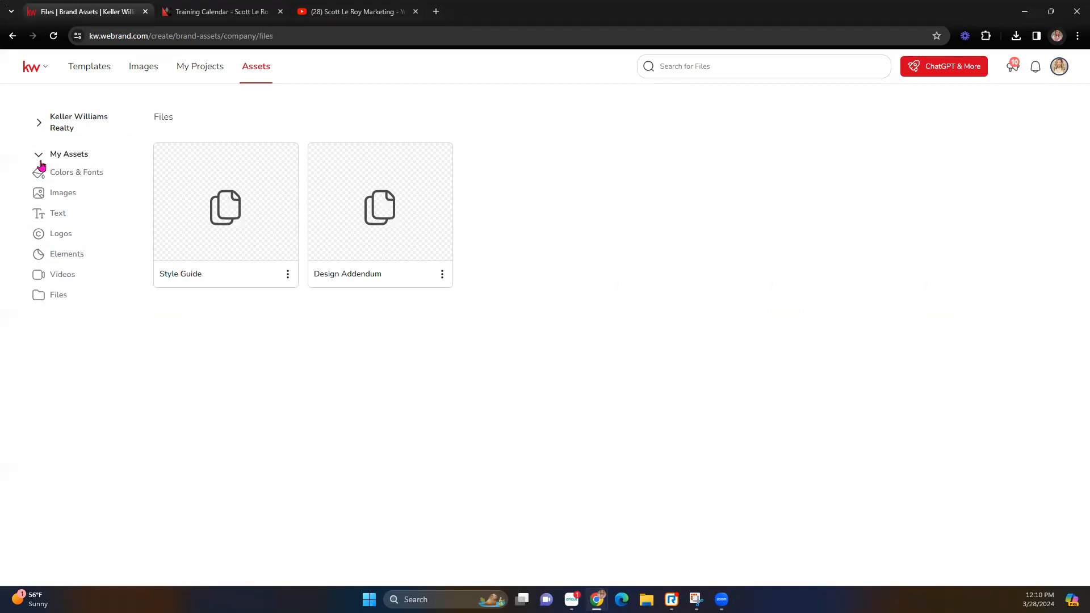
left_click(69, 180)
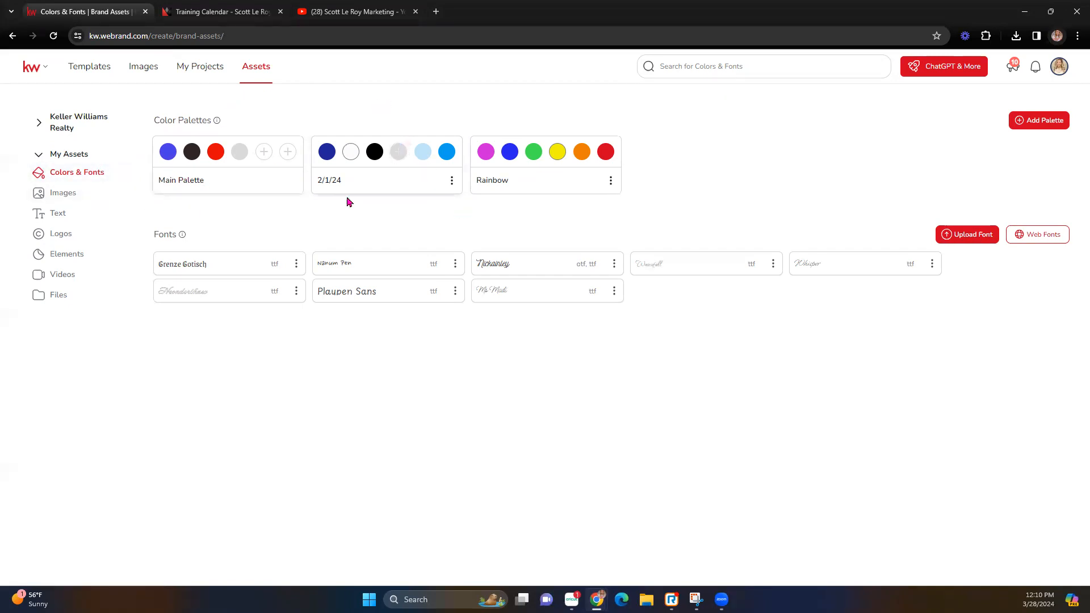
- Add a new color palette and fill its first three swatches with dark red, brown and a brownish gray
left_click(1037, 130)
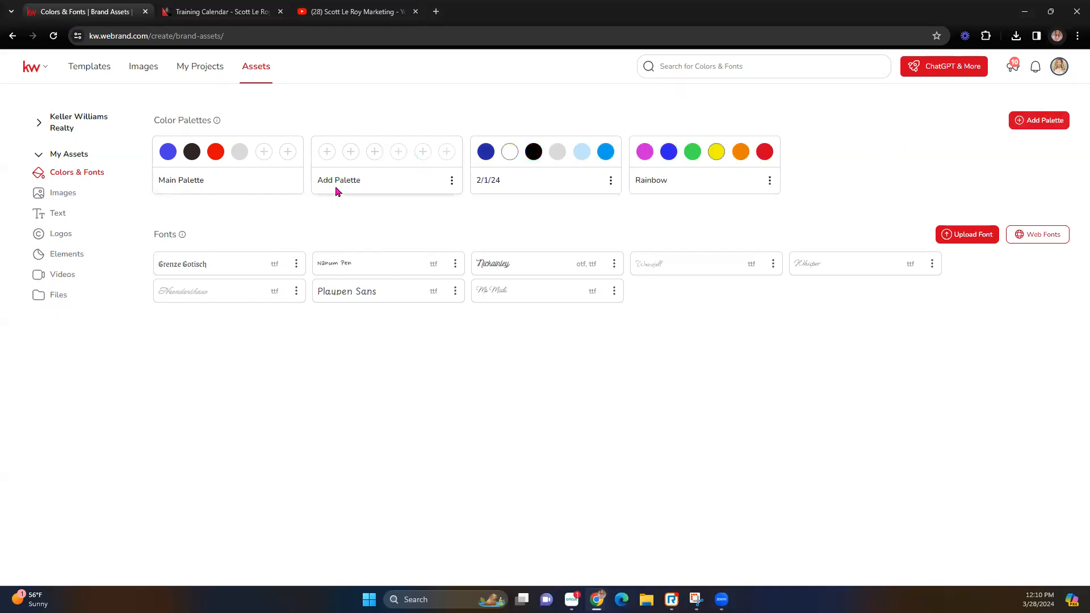
left_click(452, 180)
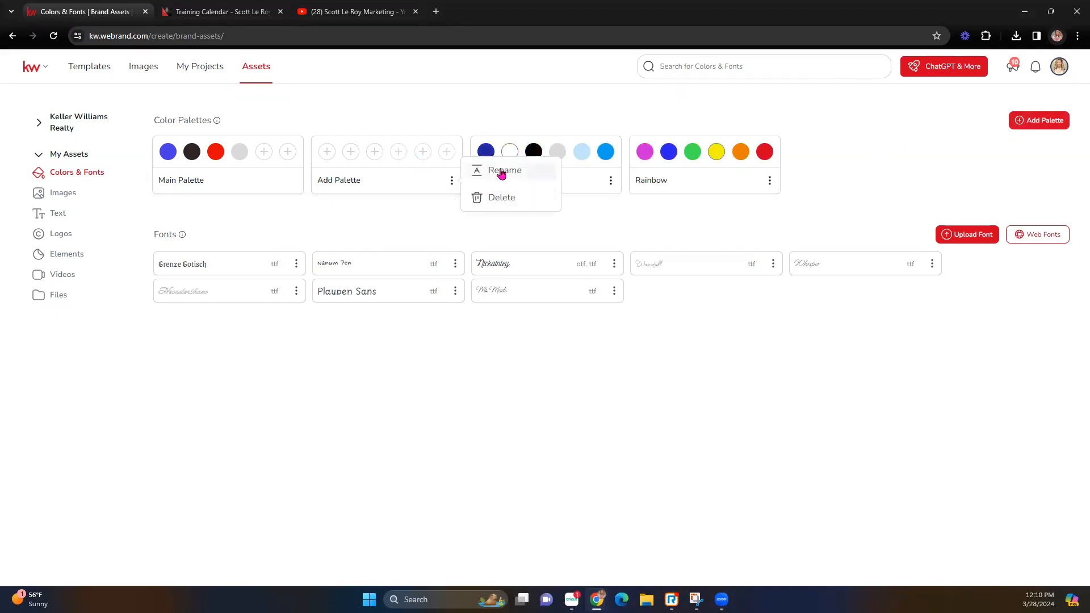
left_click(327, 152)
left_click(327, 152)
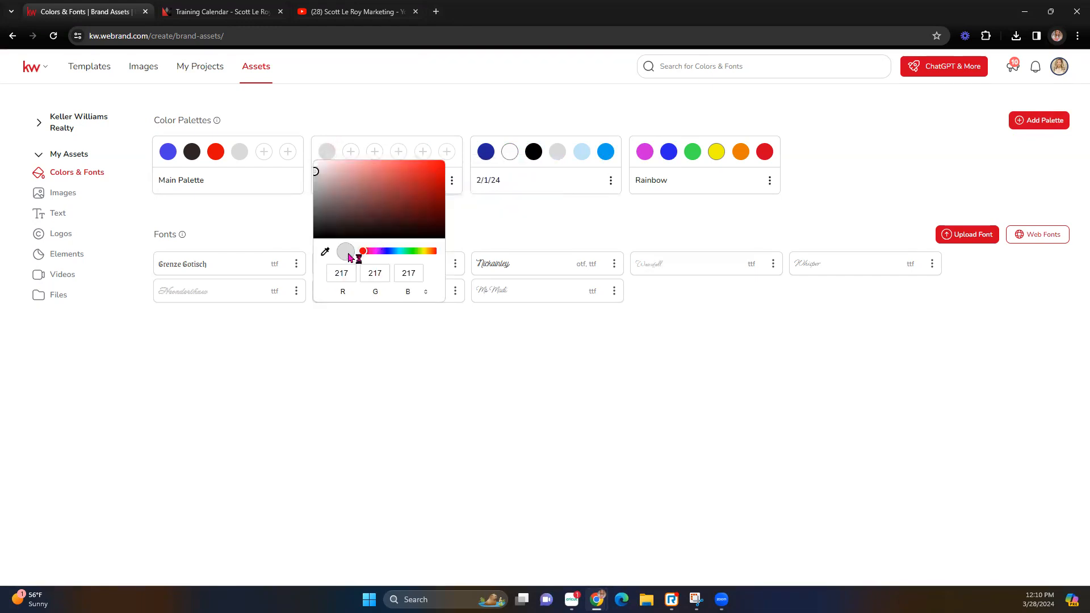
left_click(404, 195)
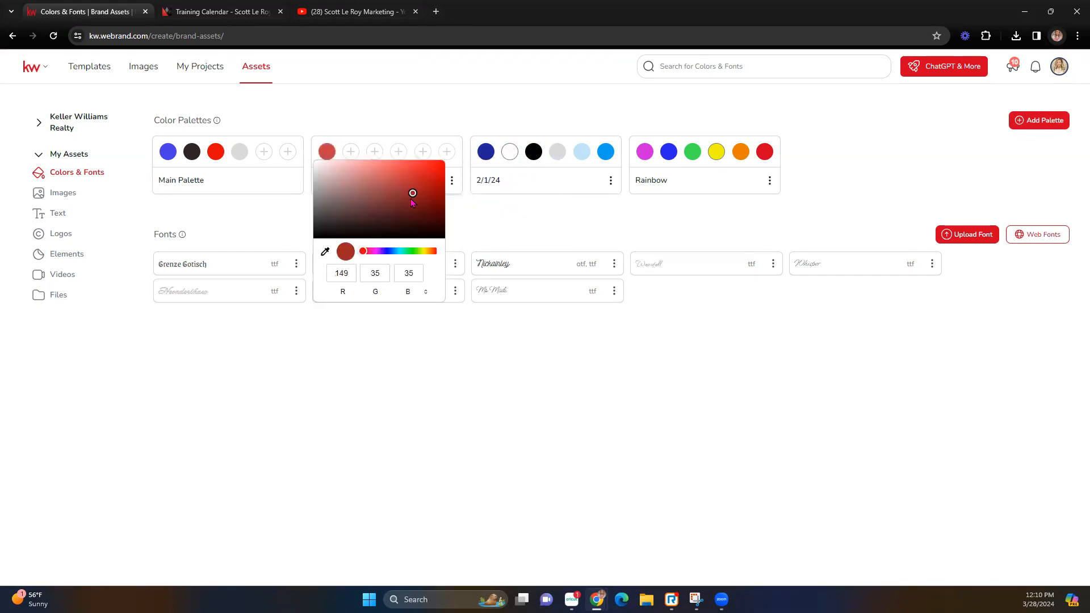
left_click(351, 152)
left_click(380, 203)
left_click(374, 152)
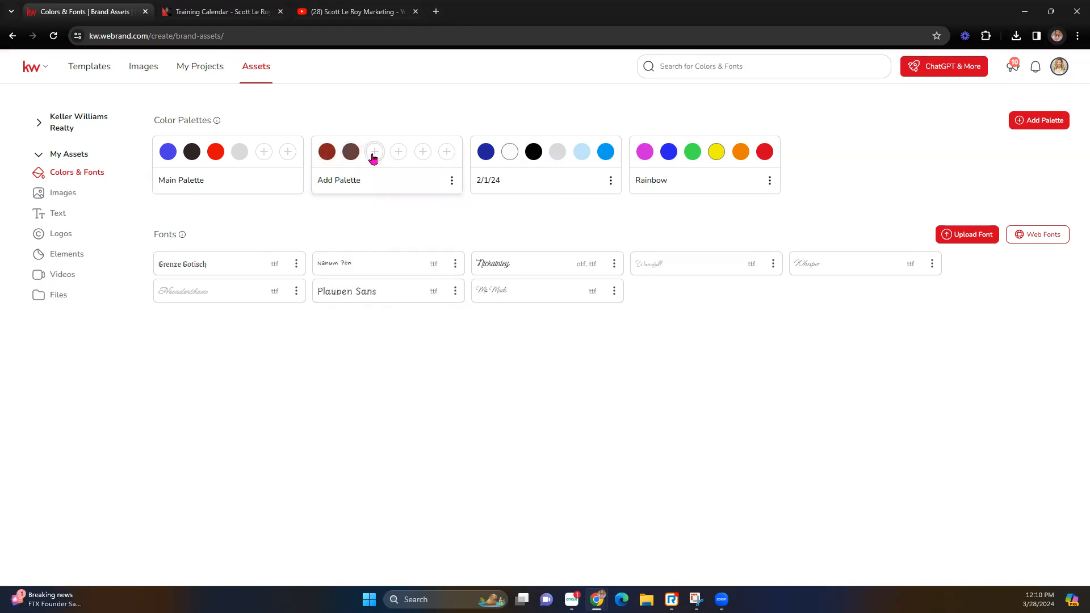
left_click(378, 202)
- Fill the new palette's last three swatches with bright red, coral and dusty pink
left_click(399, 152)
left_click(462, 191)
left_click(500, 194)
left_click(425, 155)
left_click(486, 216)
left_click(493, 173)
left_click(492, 171)
left_click(423, 152)
left_click(477, 171)
left_click(484, 166)
left_click(446, 151)
left_click(472, 185)
left_click(402, 211)
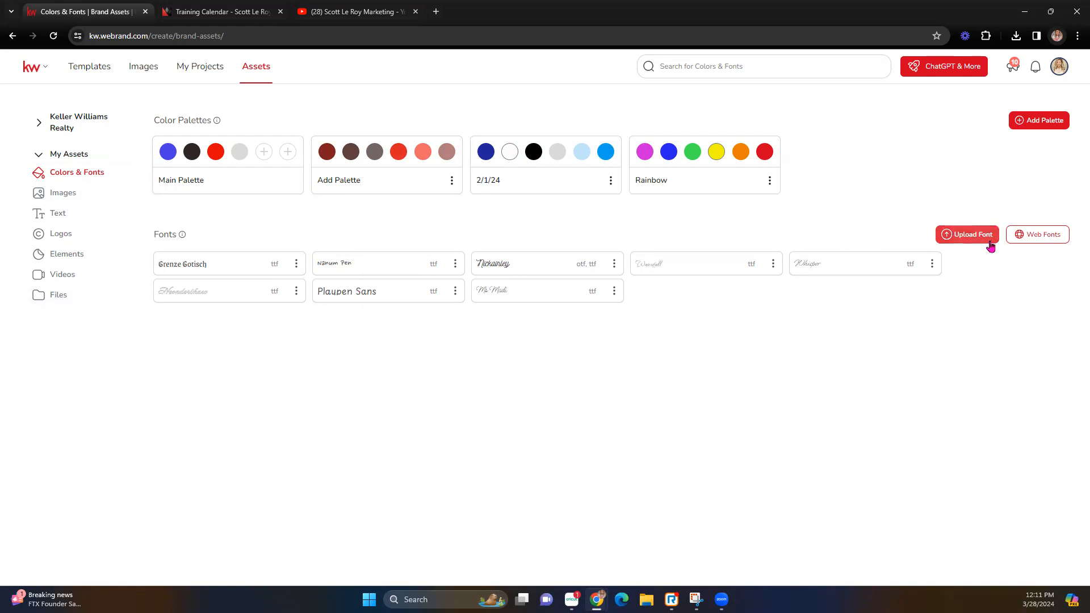
- Add the Instrument Sans web font to the personal fonts
left_click(1055, 236)
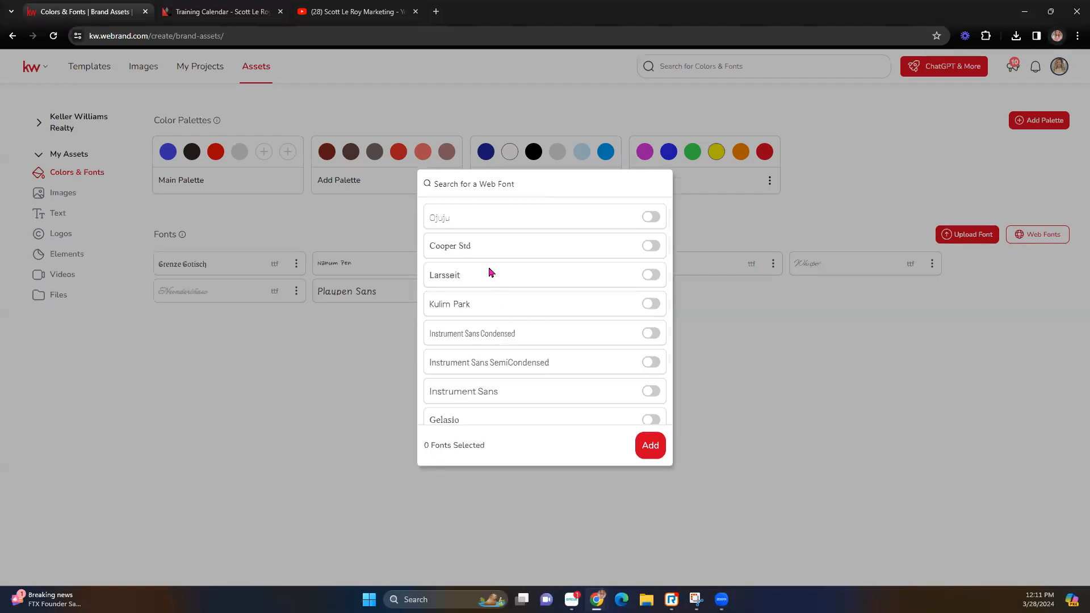
left_click(651, 392)
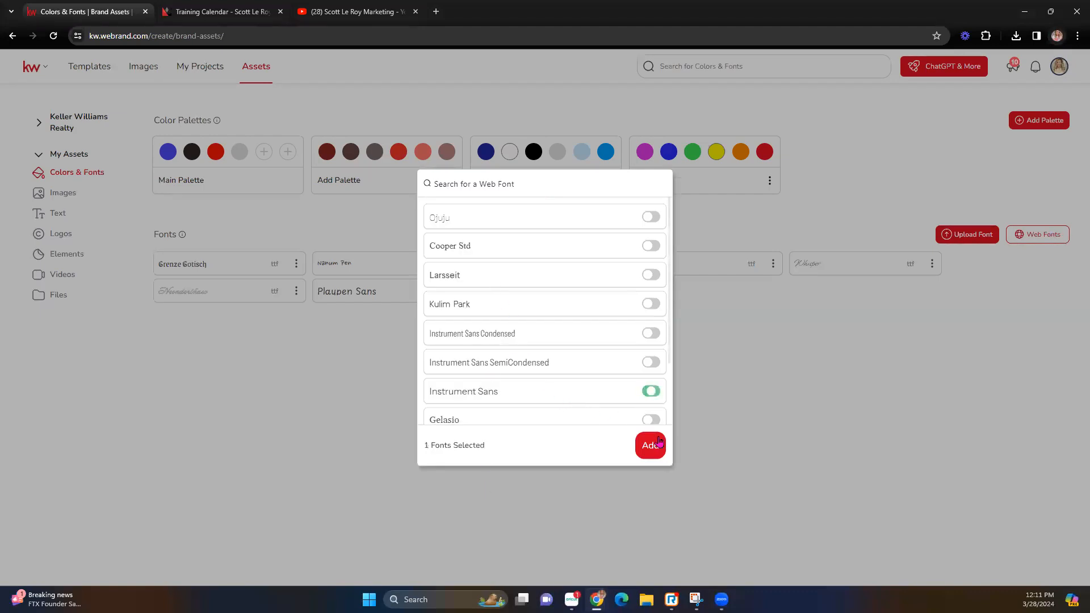
left_click(651, 445)
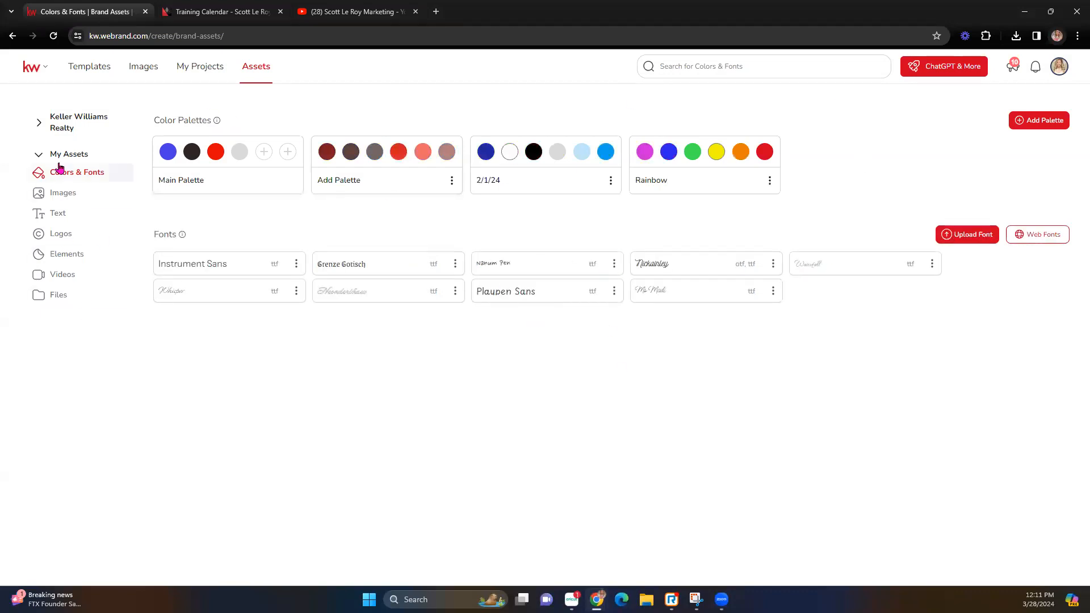
- Remove the background from the first Headshot.jpg in the My Assets images
left_click(63, 191)
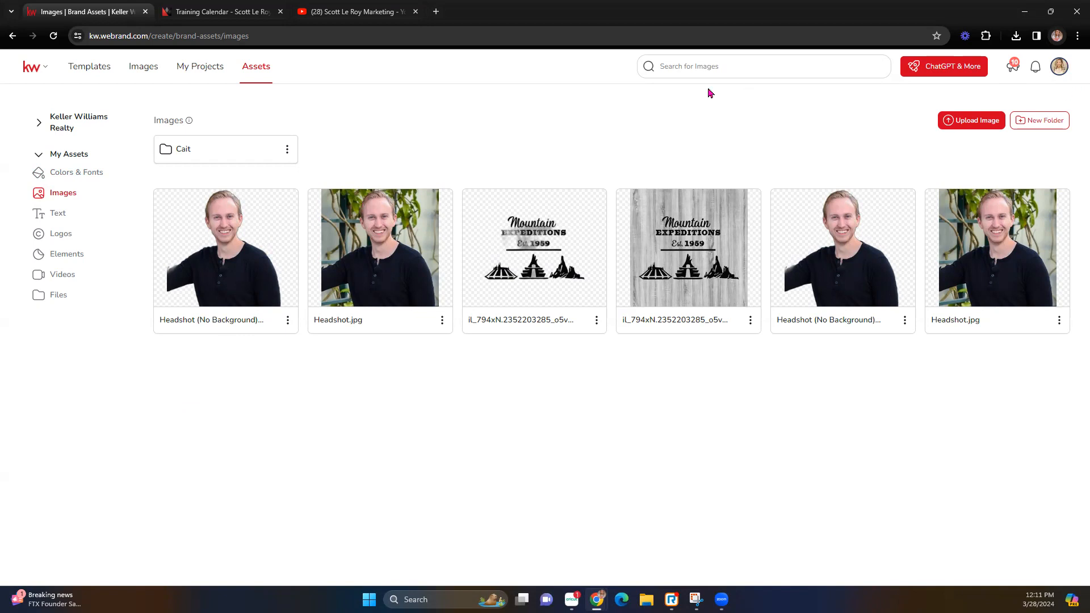
left_click(442, 321)
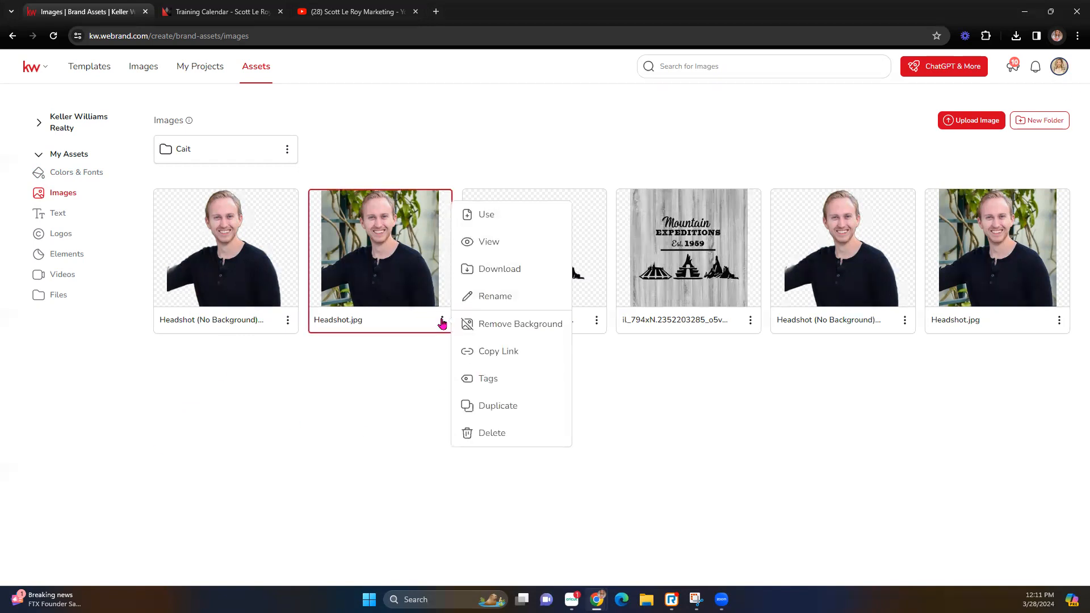
left_click(486, 328)
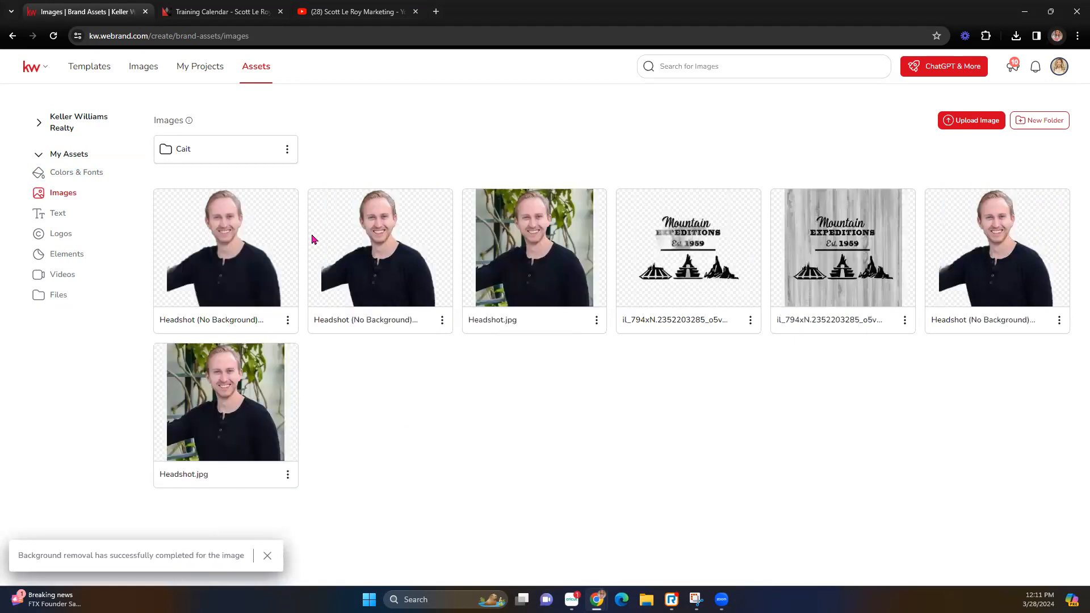
- Delete the extra headshot copies and both Mountain Expeditions images, leaving one Headshot.jpg and one headshot without background
left_click(287, 320)
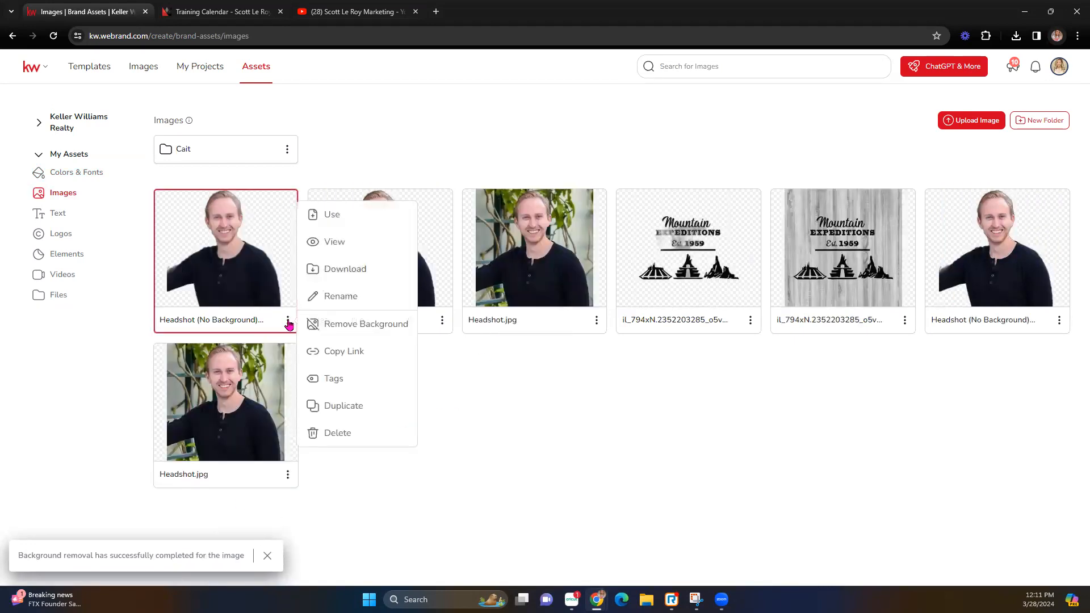
left_click(337, 432)
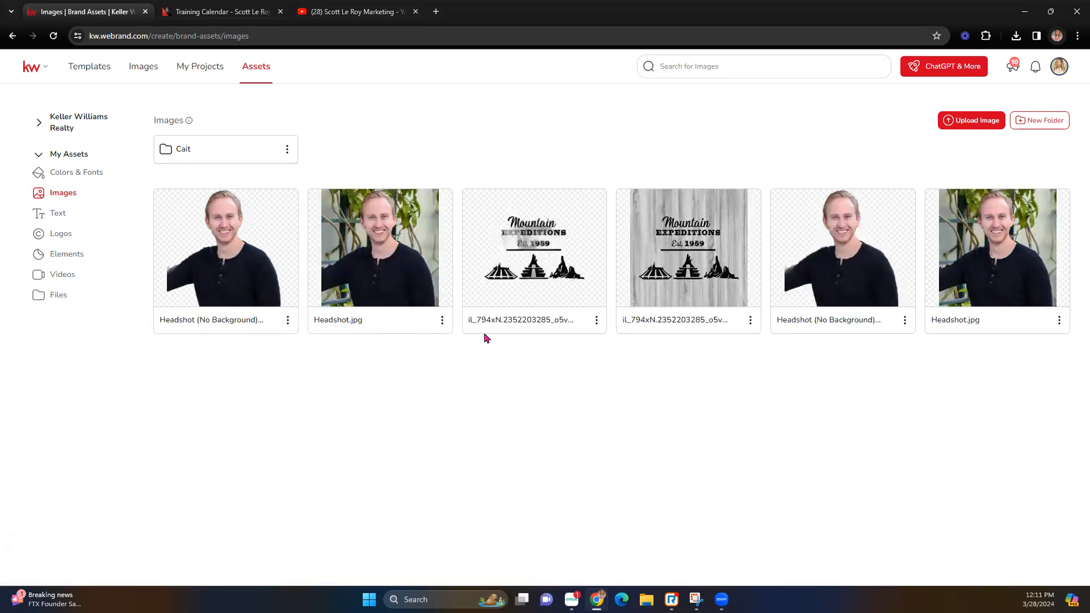
left_click(597, 321)
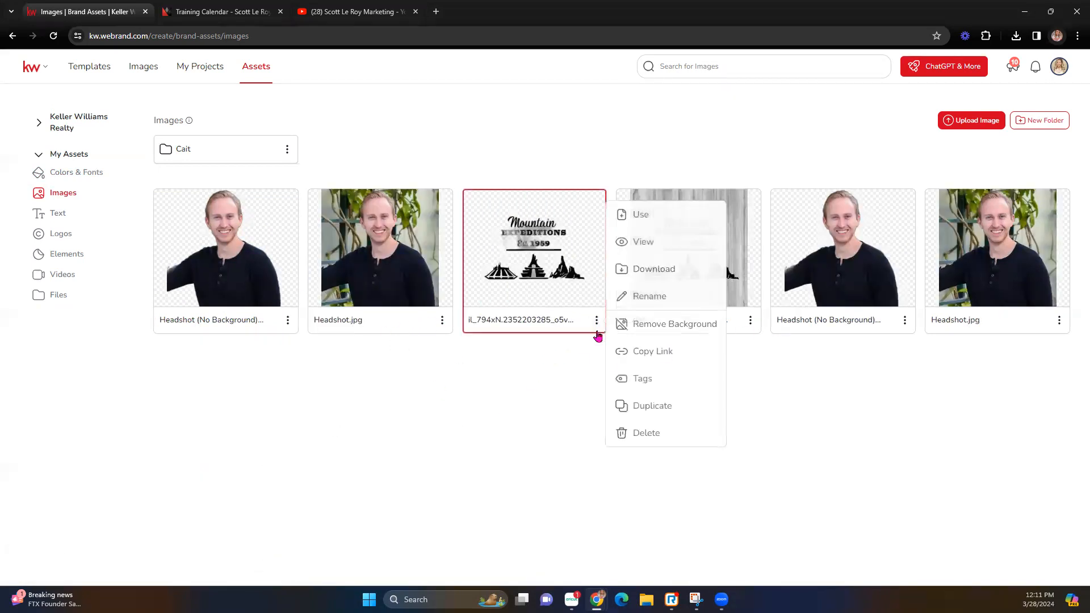
left_click(631, 432)
left_click(597, 322)
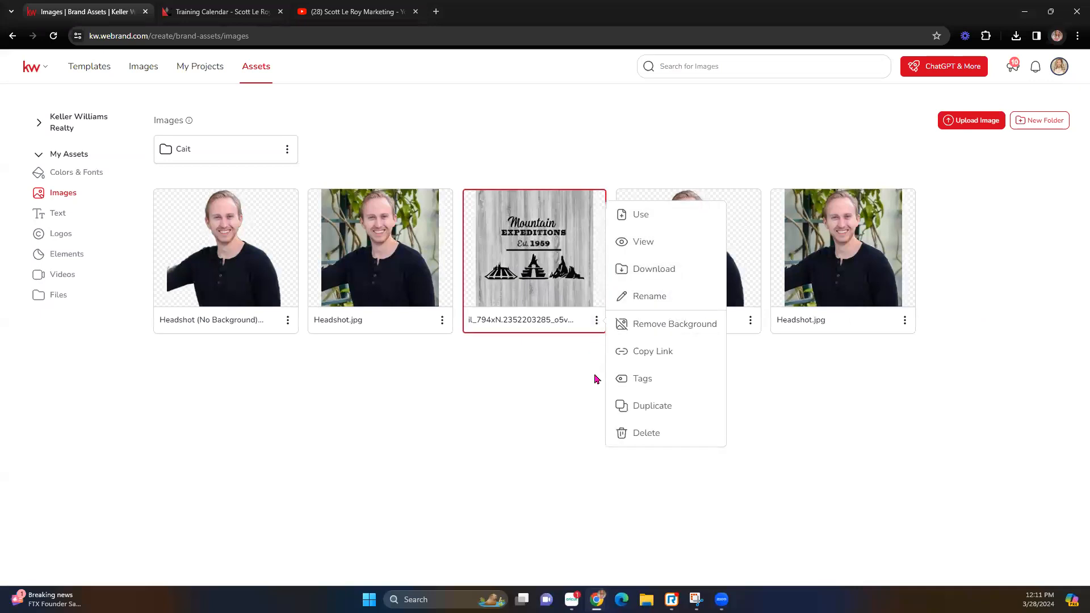
left_click(618, 432)
left_click(596, 321)
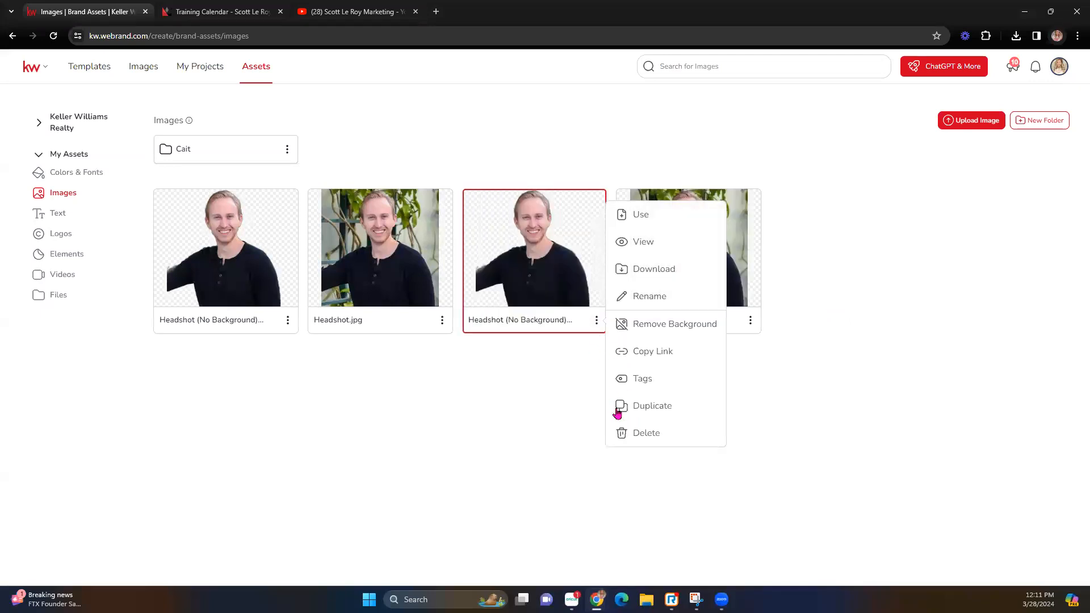
left_click(630, 432)
left_click(596, 322)
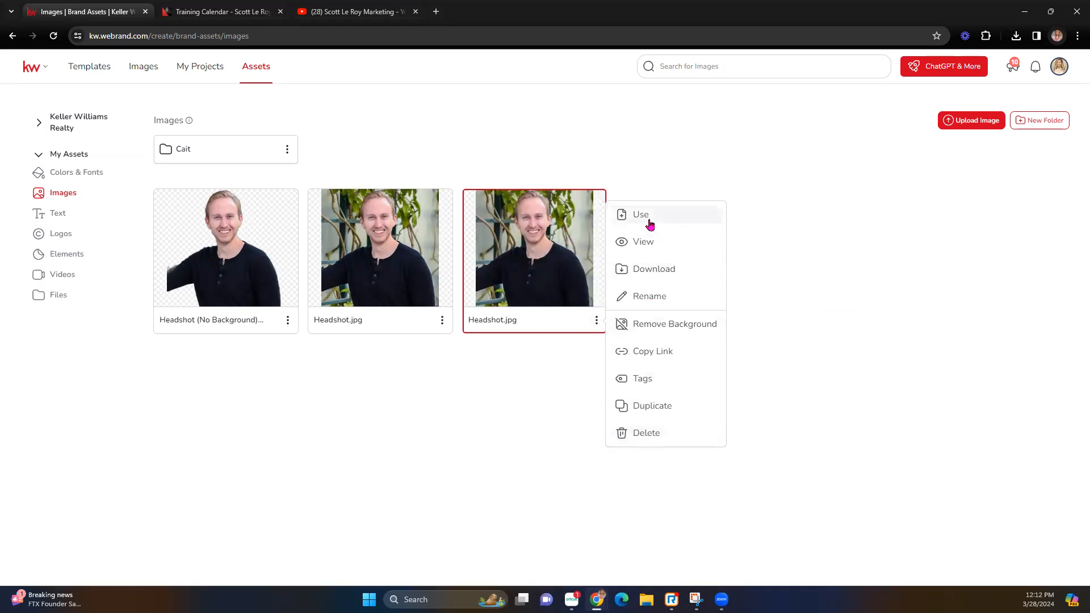
left_click(625, 433)
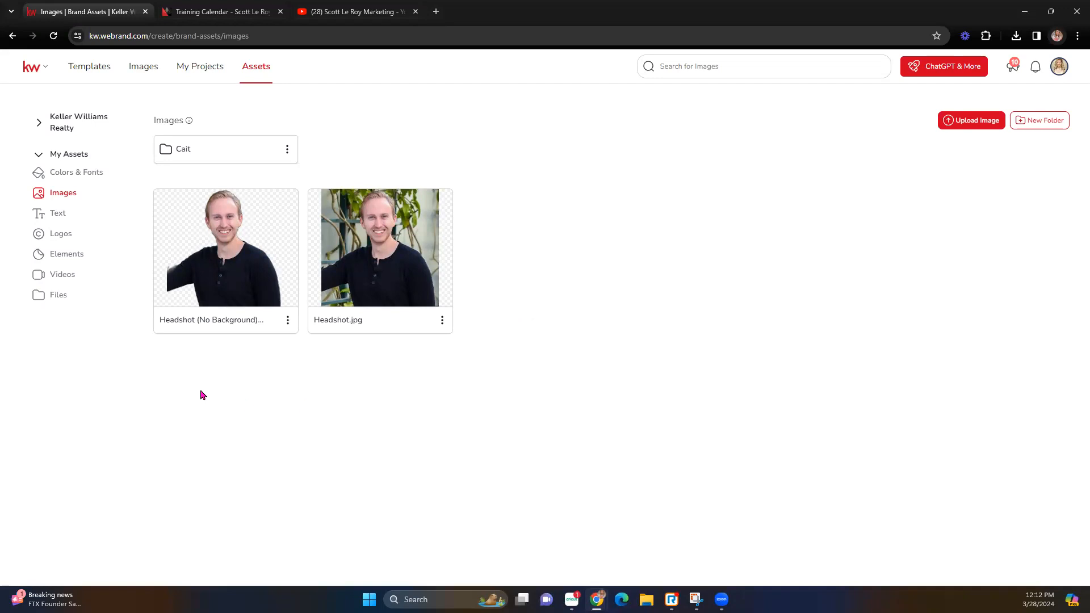
- Browse the folder of agent photos and review the My Assets text entries, including the options for App Code
double_click(194, 152)
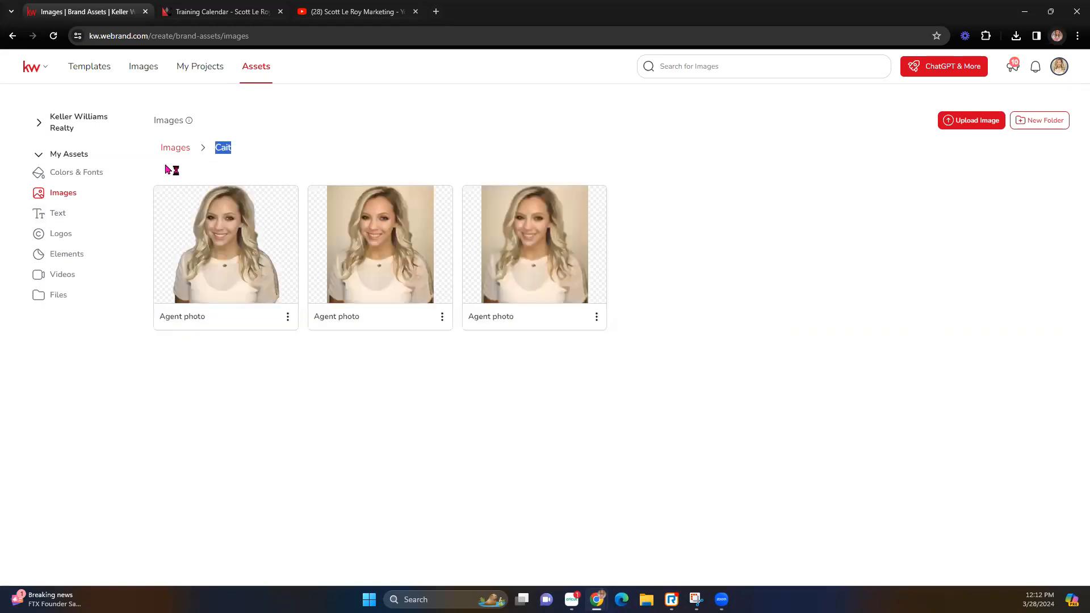
left_click(172, 148)
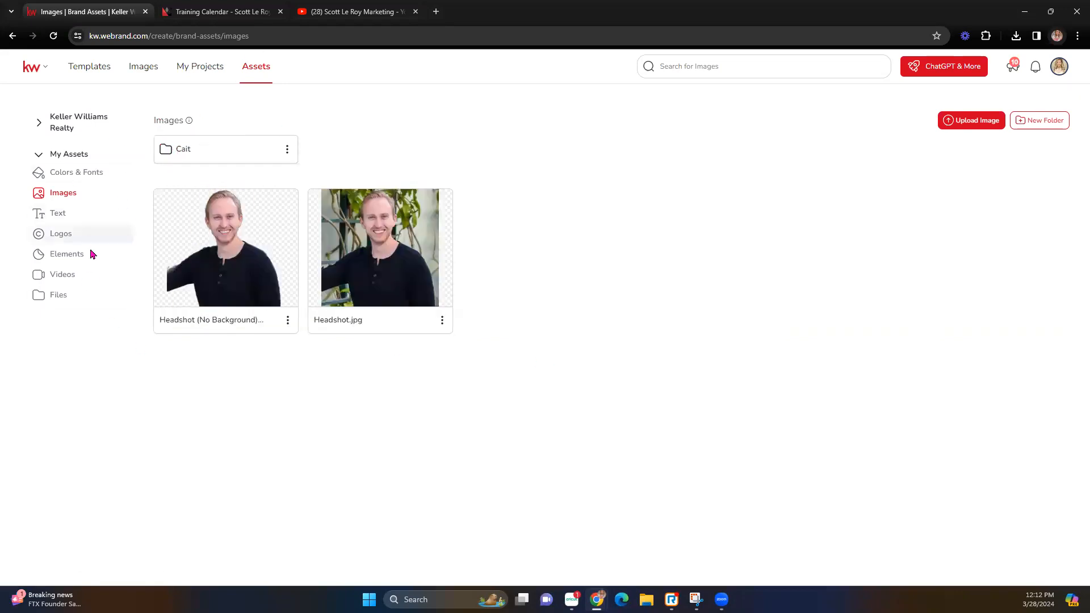
left_click(60, 215)
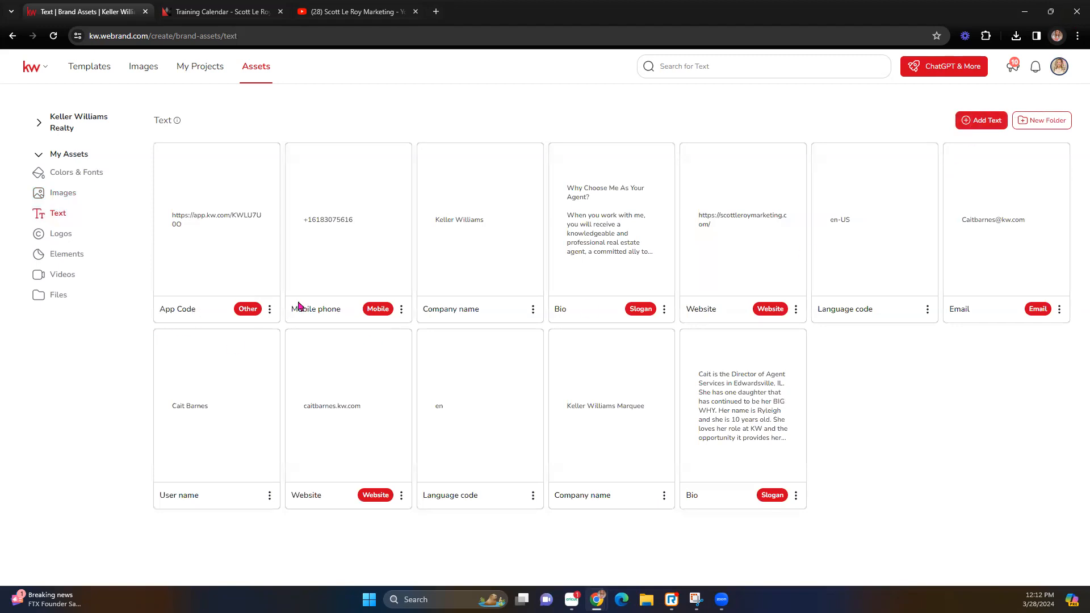
left_click(270, 309)
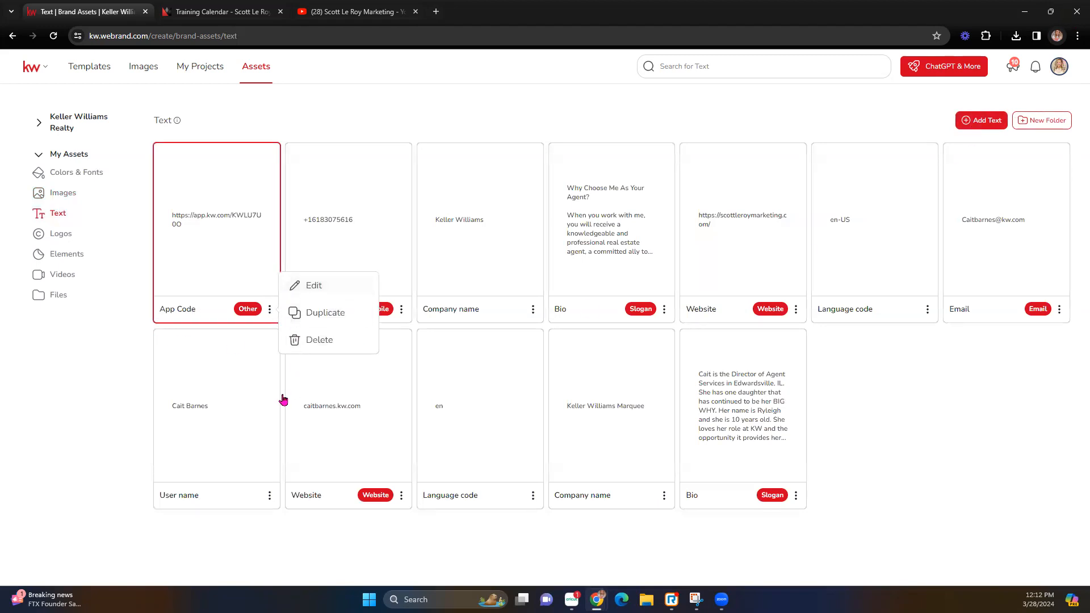
left_click(99, 423)
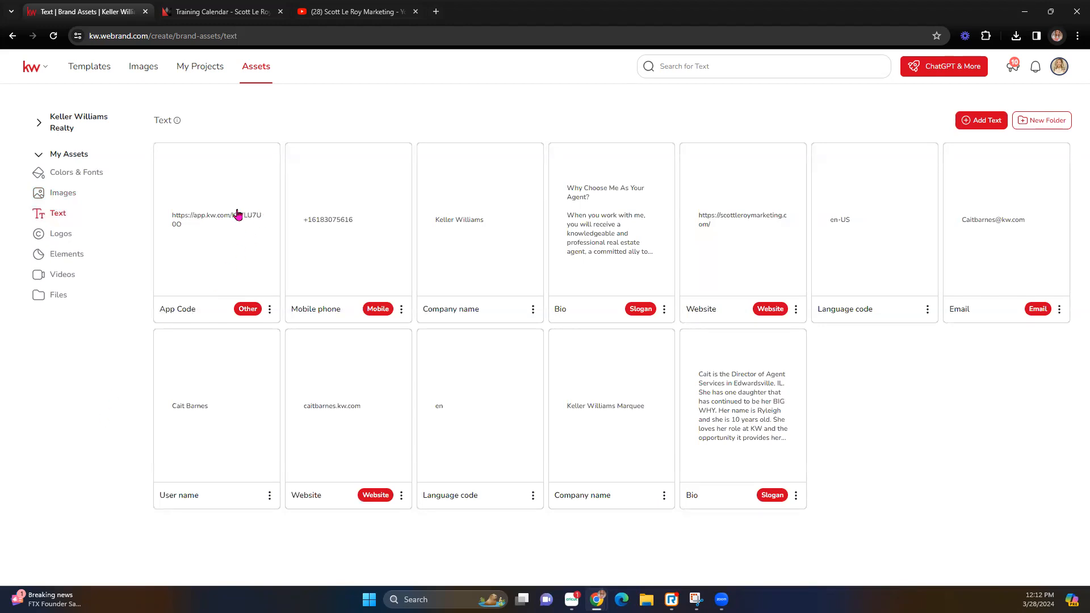
- Review the My Assets logos and look inside the Platinum and Marketplace -98 folders
left_click(67, 236)
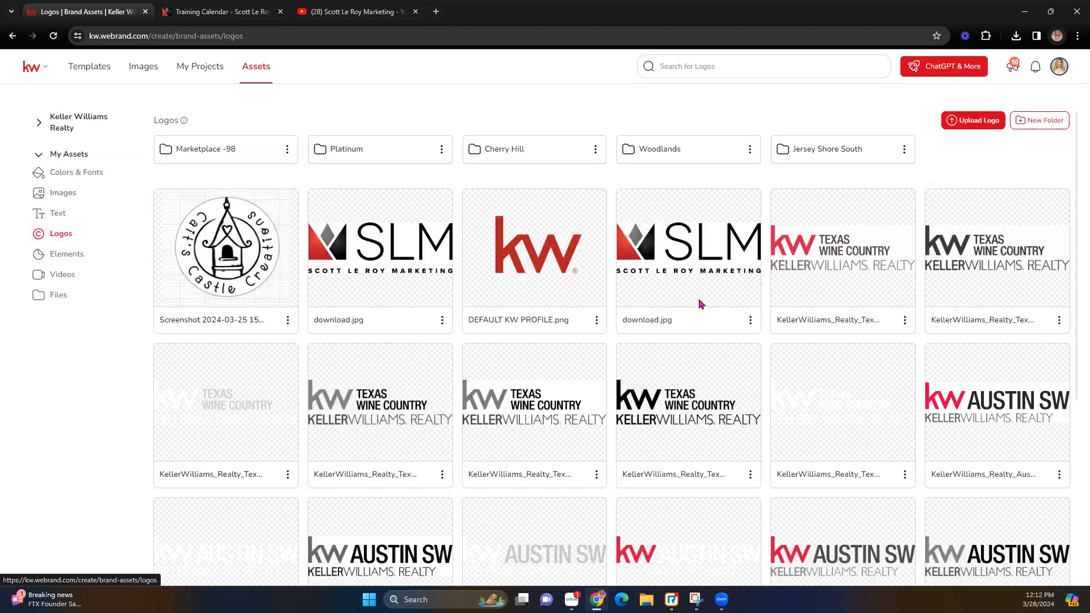
scroll(544, 351, "down", 4)
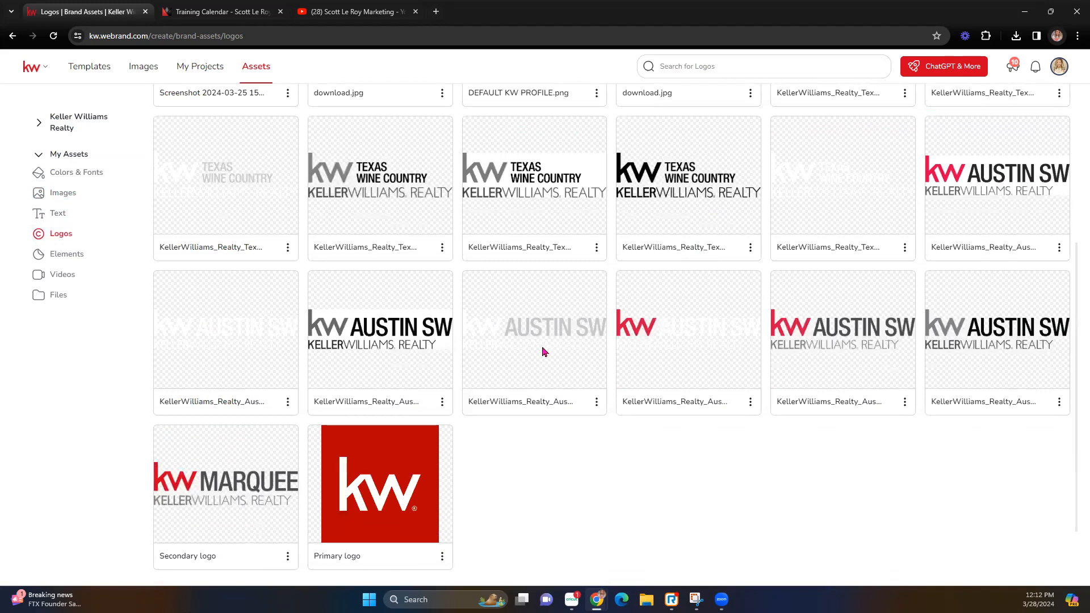
scroll(544, 351, "up", 4)
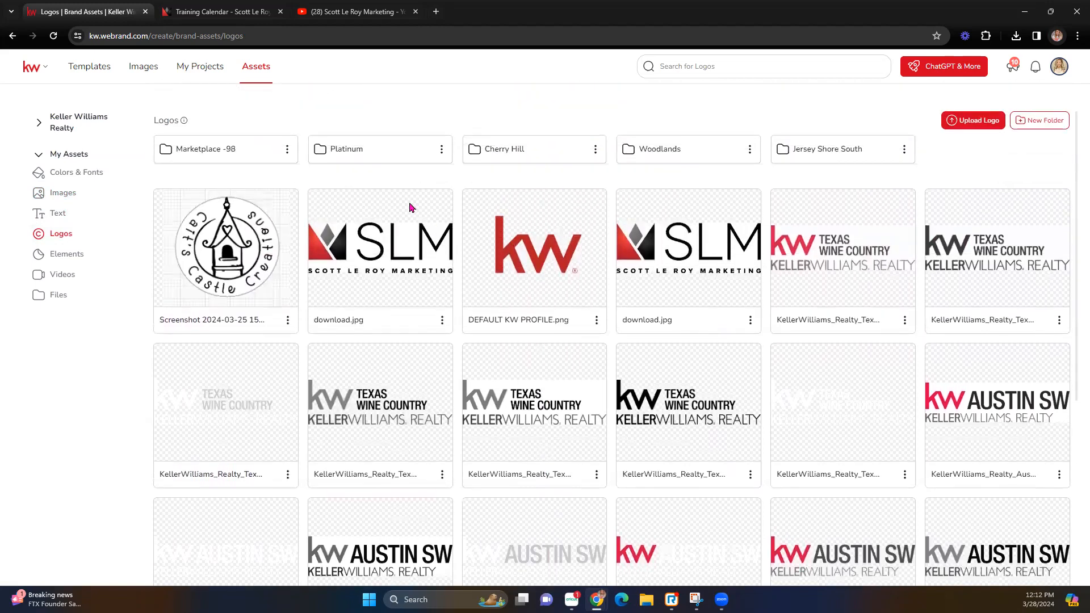
left_click(387, 159)
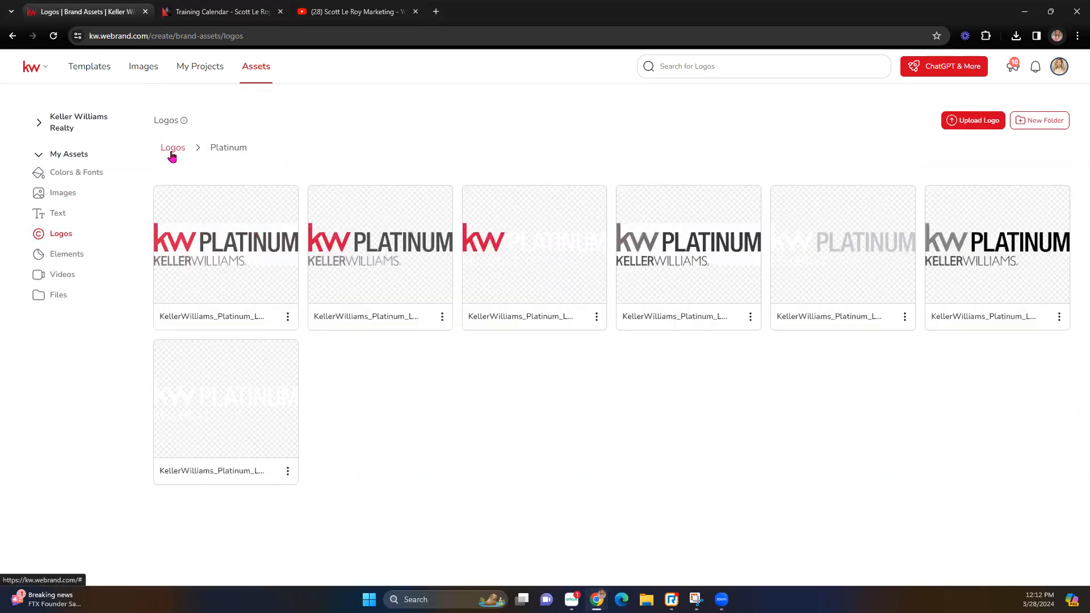
double_click(173, 150)
left_click(220, 159)
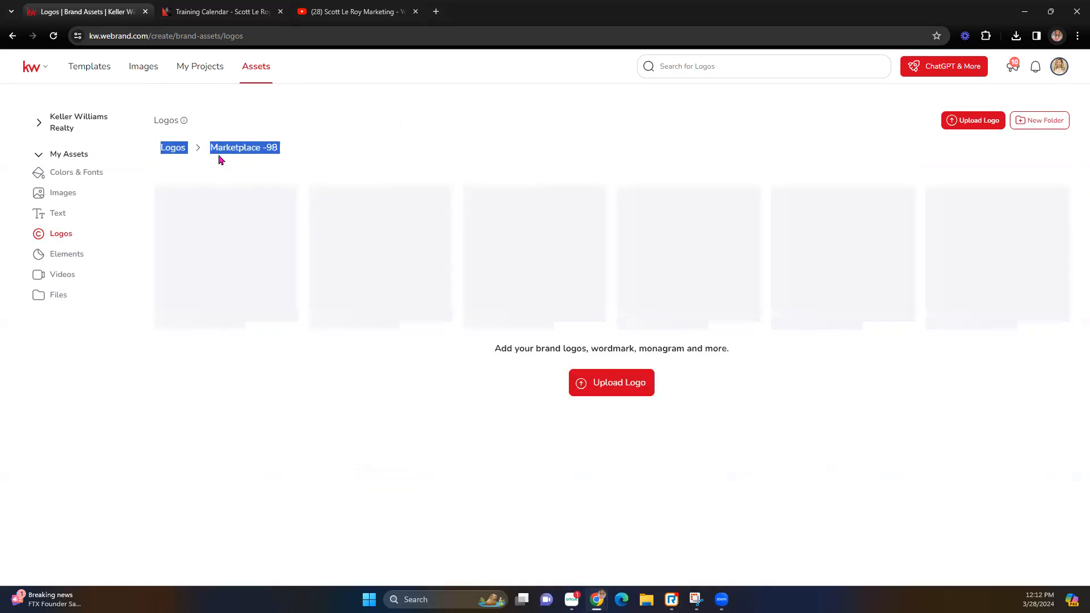
left_click(174, 151)
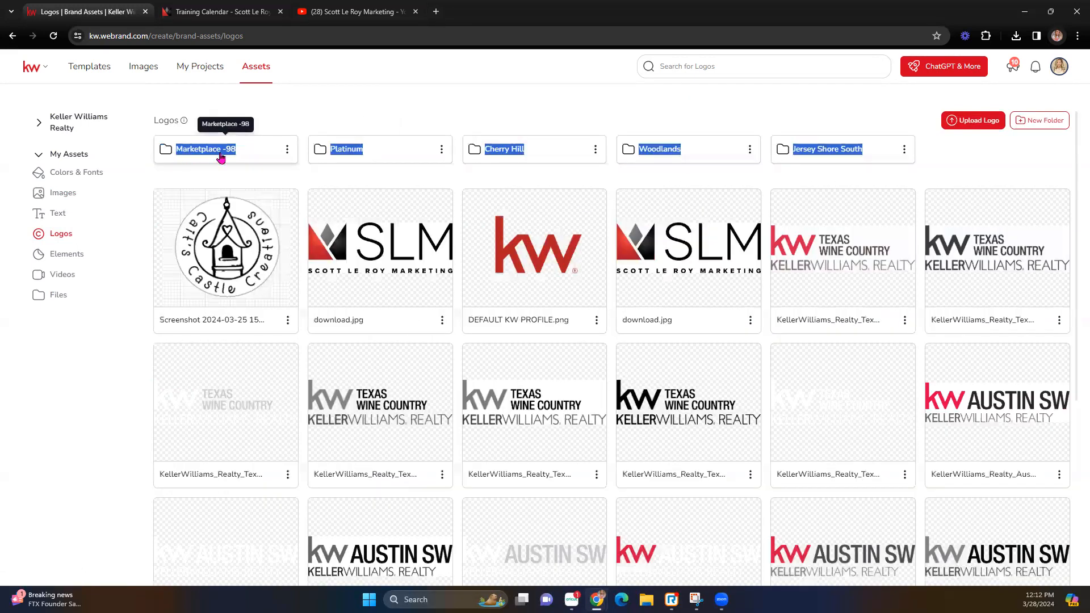
- Open KW Connect in a new tab and go to the market center logos on its Marketing Logos and Branding page
left_click(436, 12)
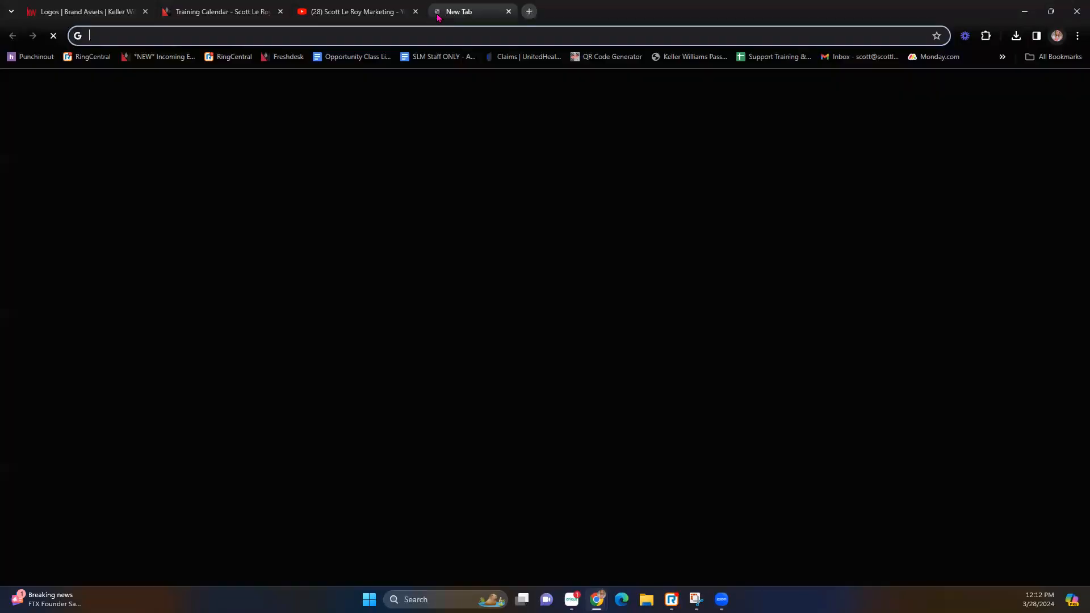
type("kwconnect.com/page/home")
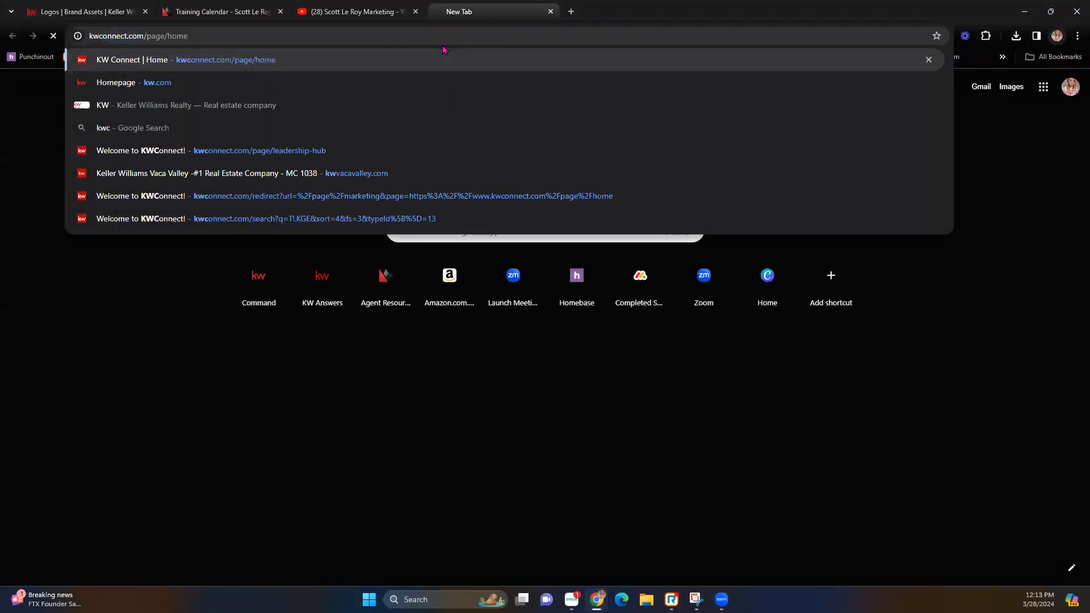
key("Return")
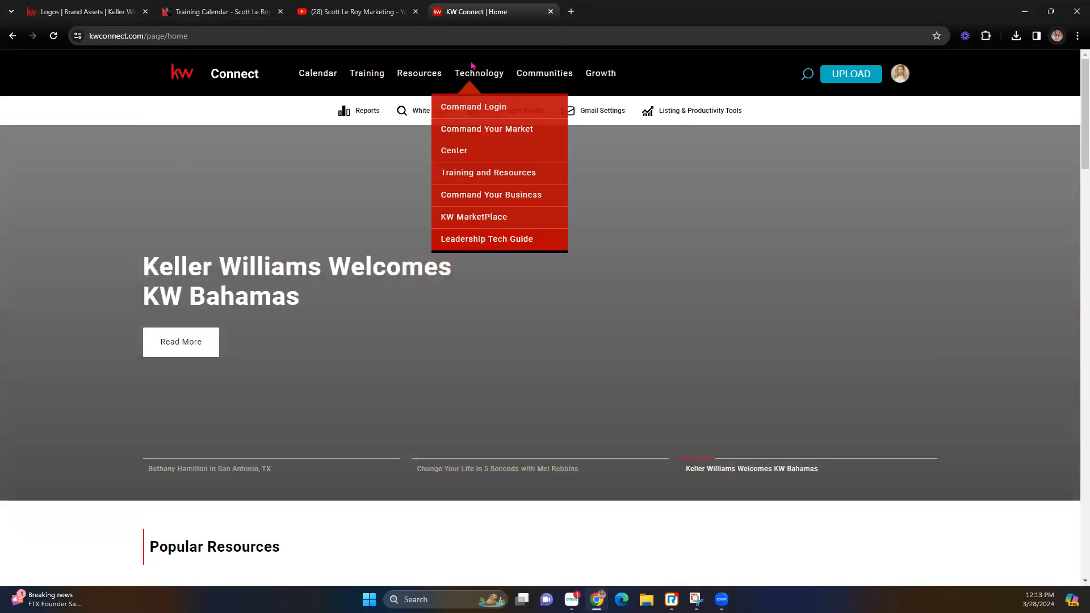
mouse_move(376, 77)
mouse_move(421, 77)
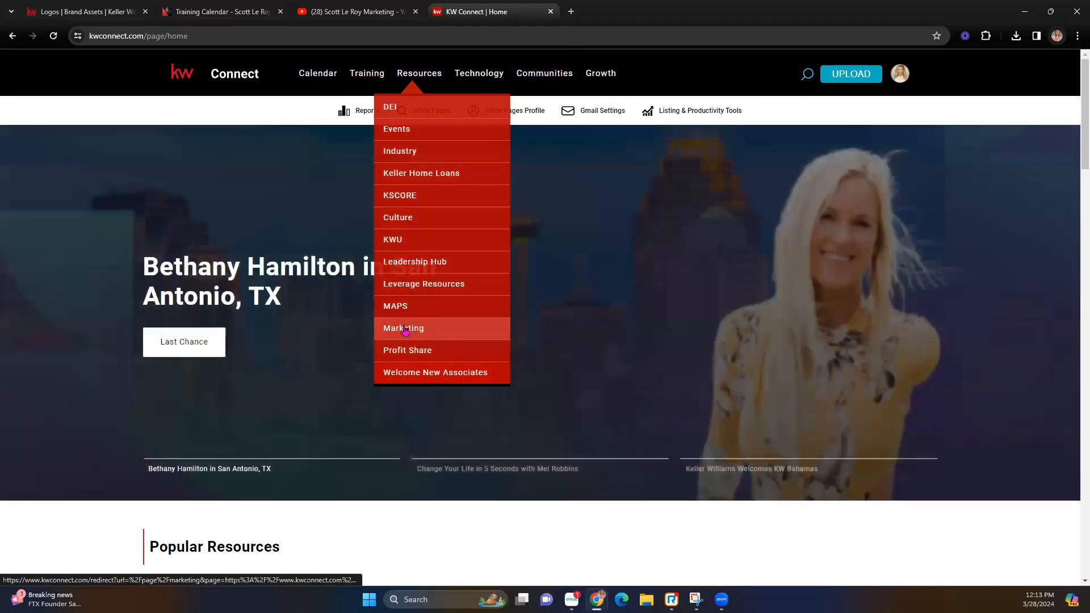
left_click(404, 332)
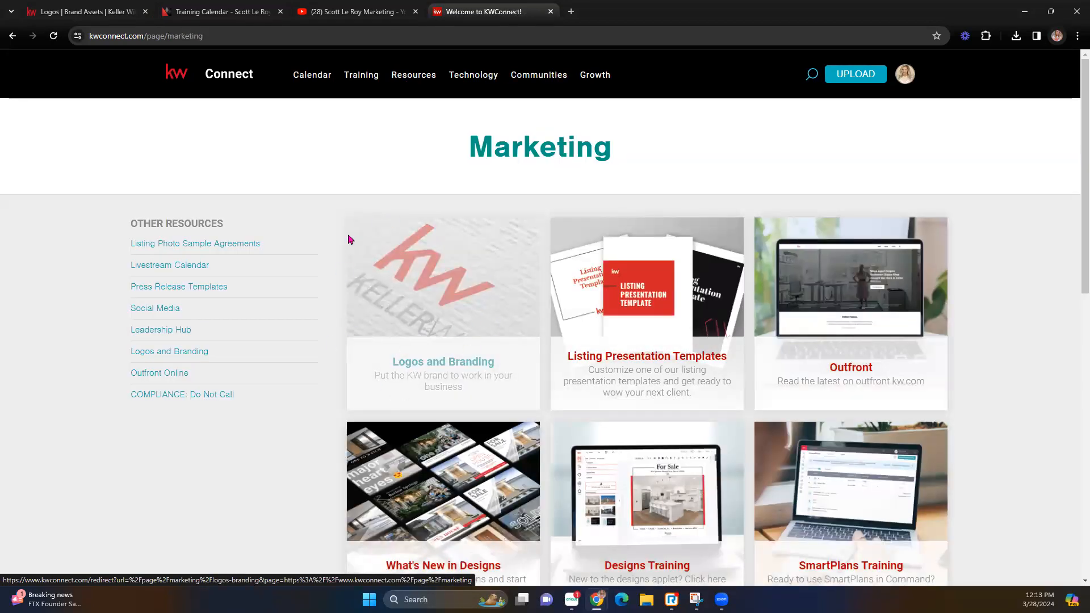
left_click(416, 308)
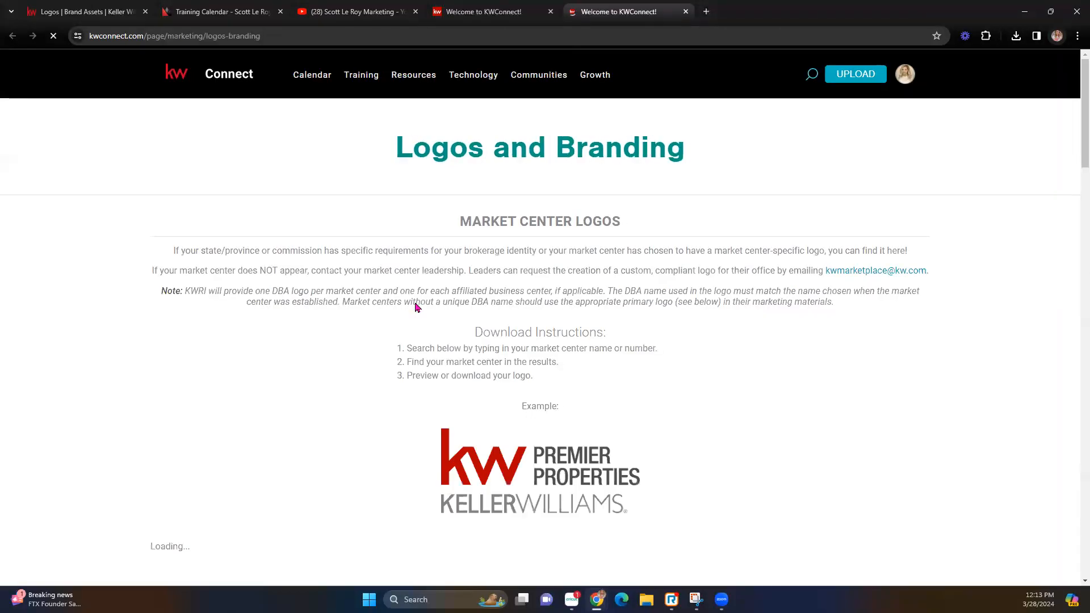
scroll(417, 306, "down", 6)
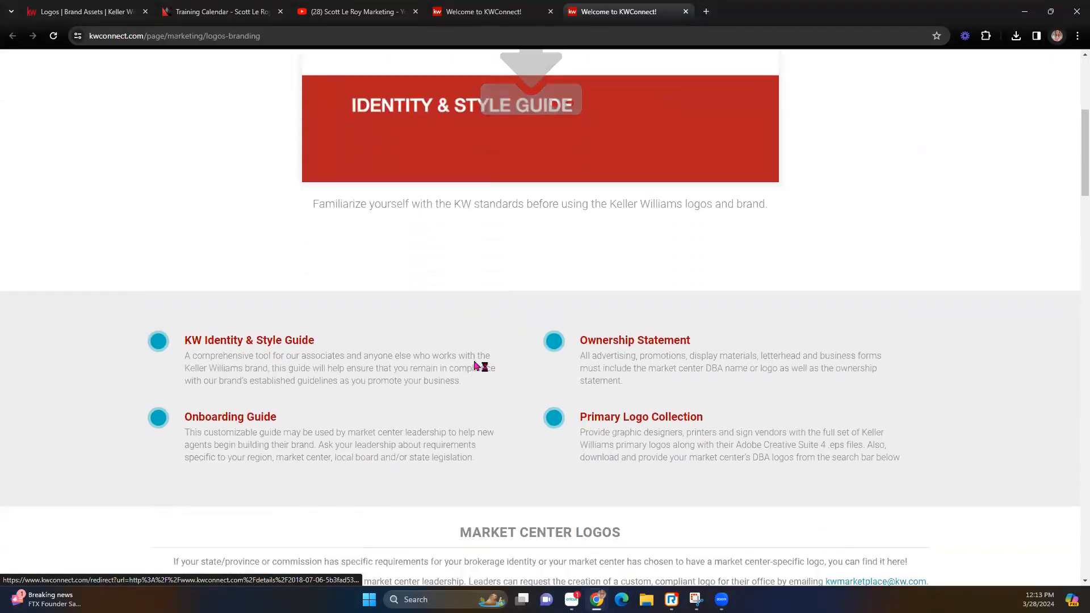
scroll(297, 363, "down", 4)
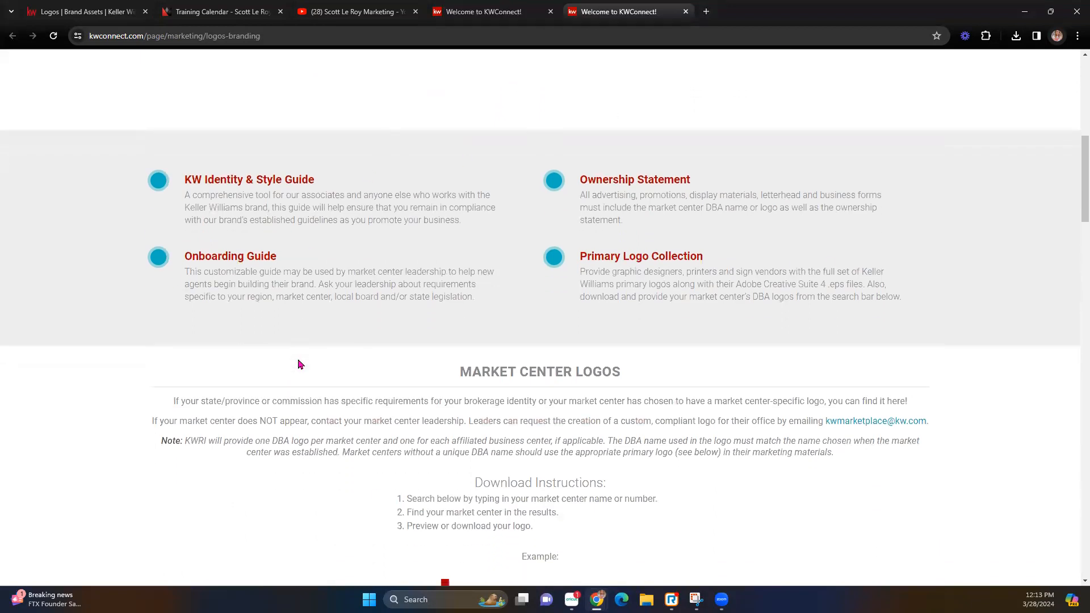
scroll(386, 290, "down", 3)
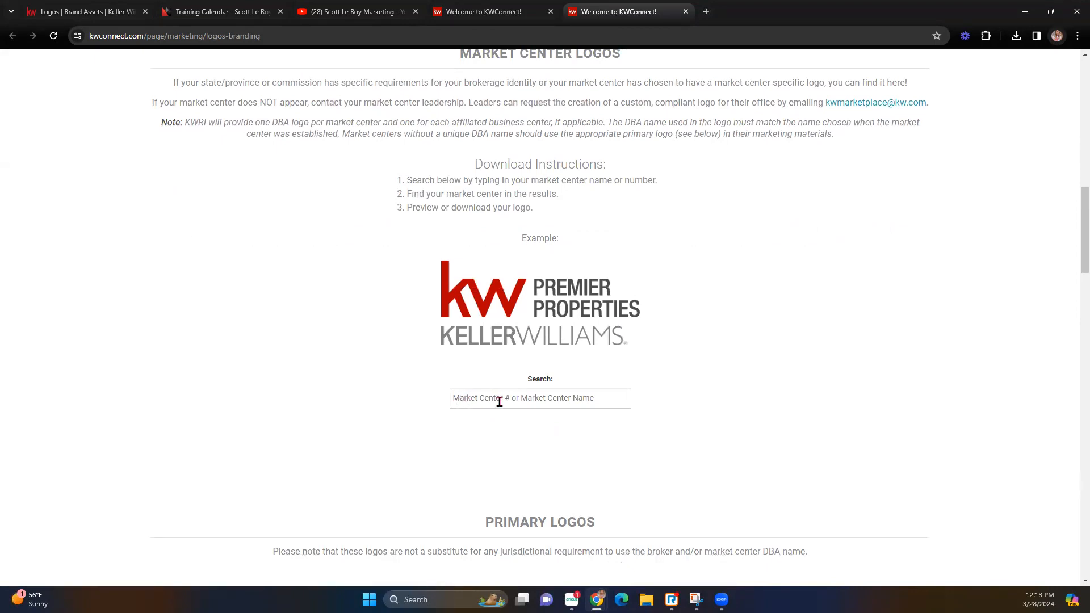
- Try searching the market center logos for number 645, then clear the search
left_click(568, 404)
type("665")
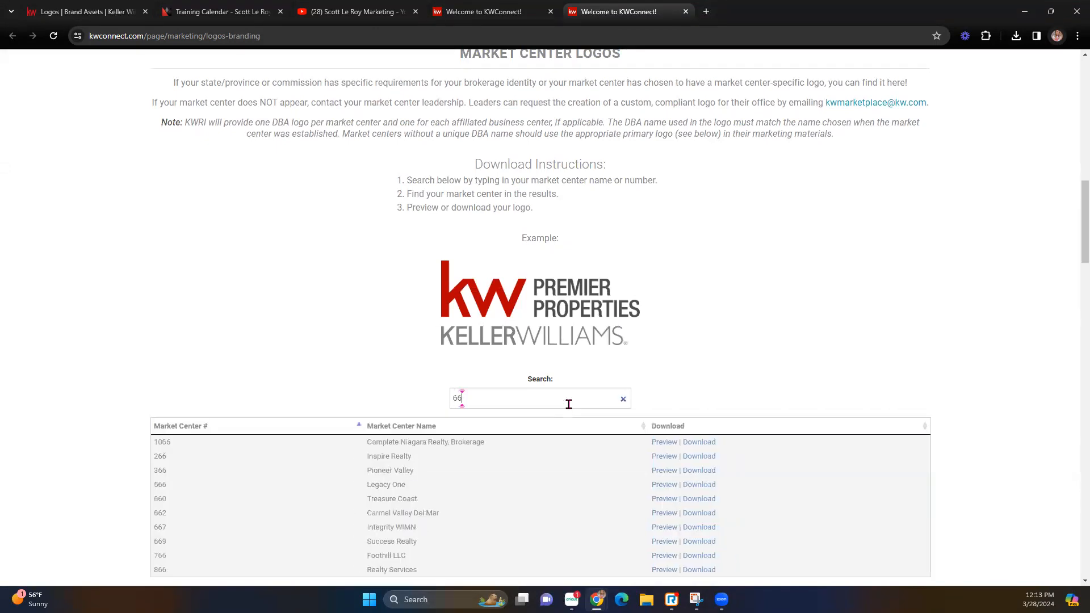
key("BackSpace")
key("BackSpace")
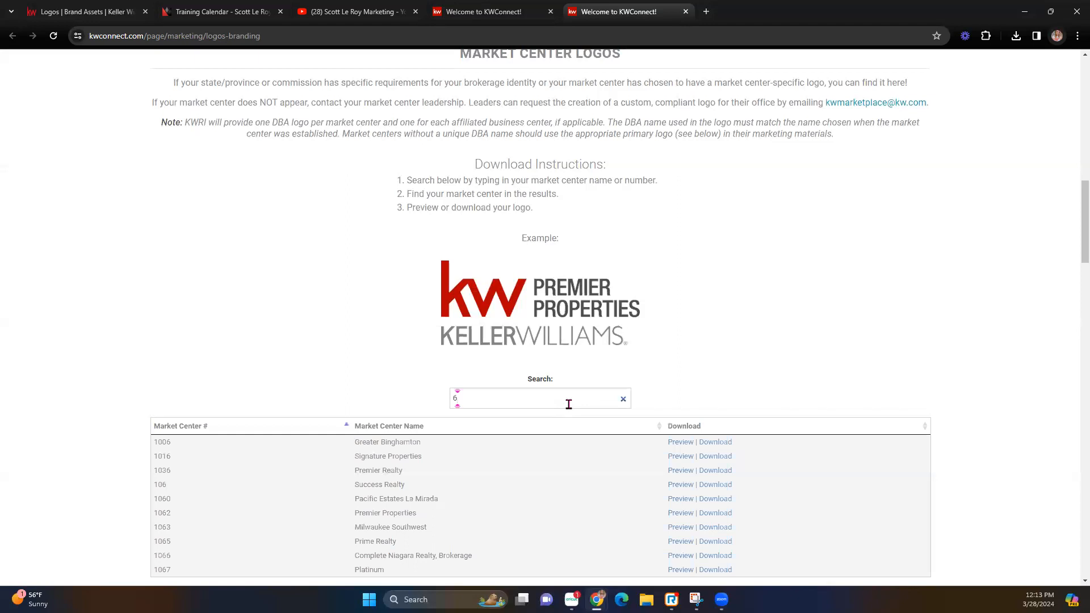
type("45")
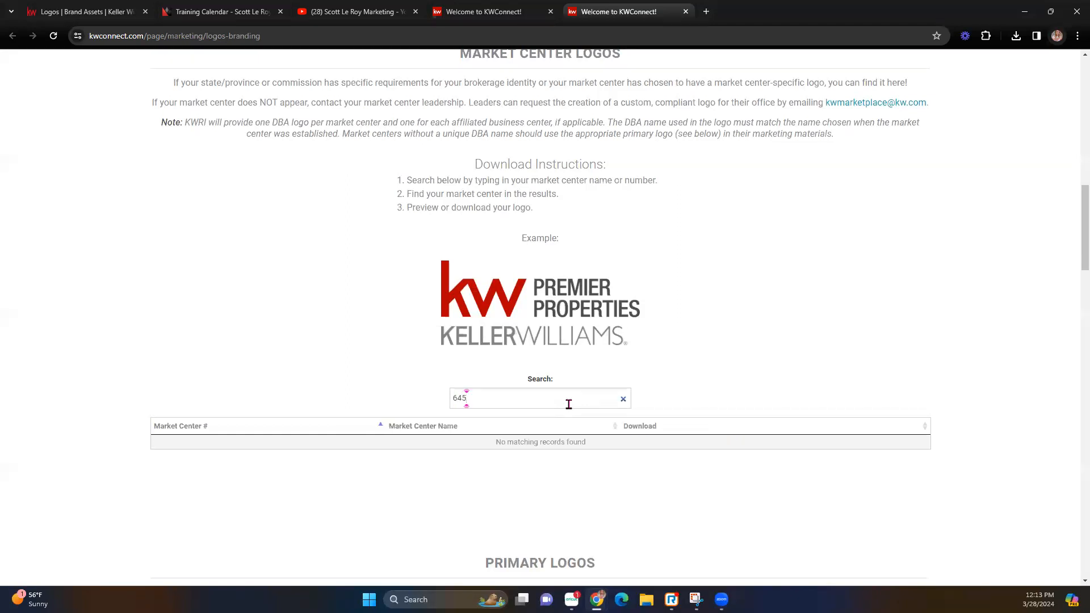
key("BackSpace")
key("BackSpace")
key("BackSpace")
- Search the market center logos for 35 and preview the Miami logo
type("356")
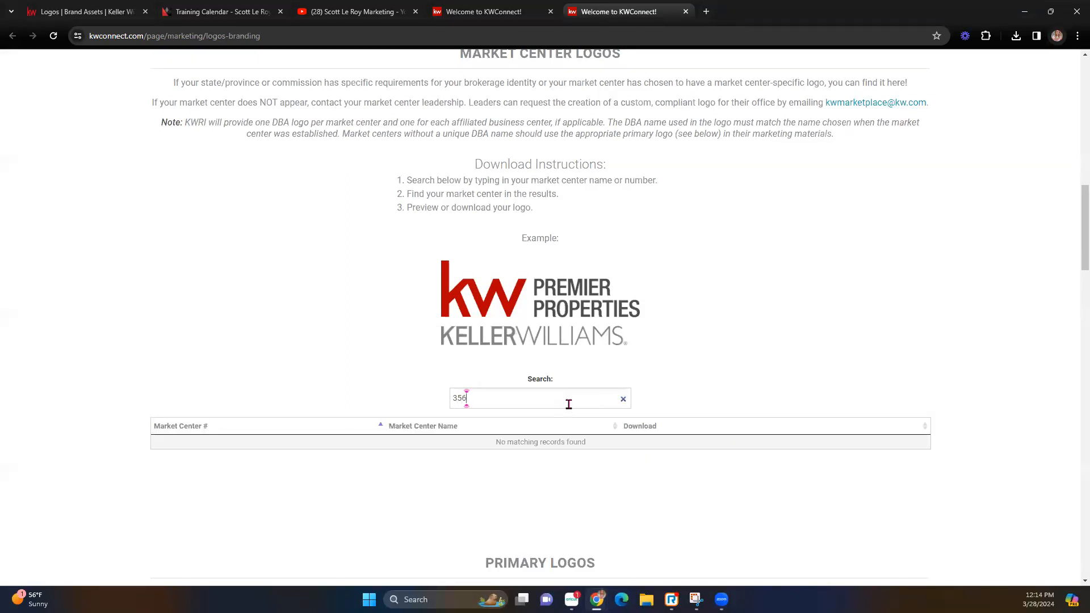
key("BackSpace")
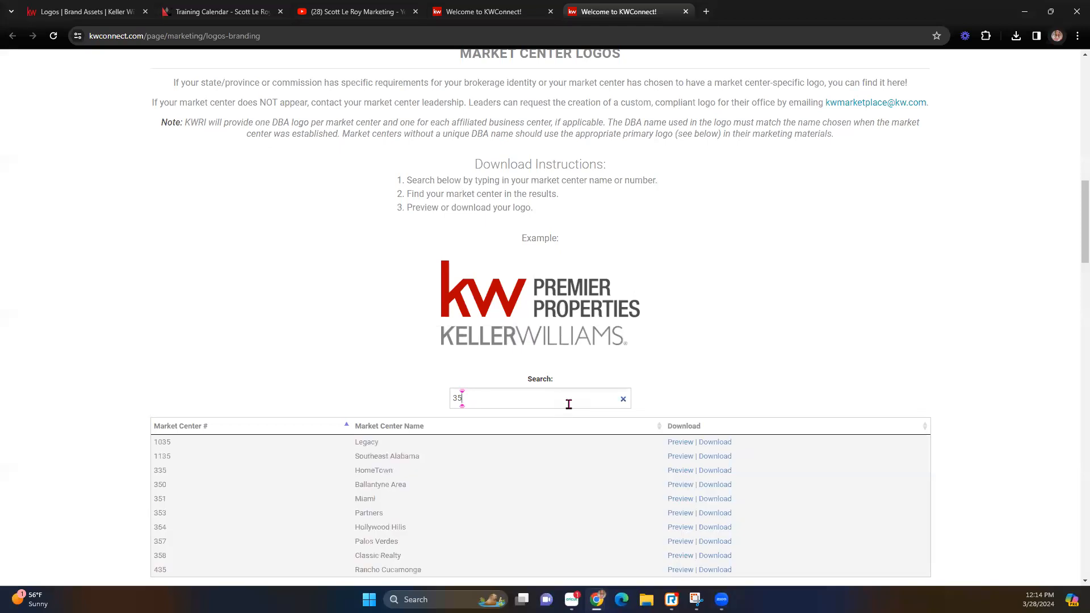
scroll(481, 509, "down", 1)
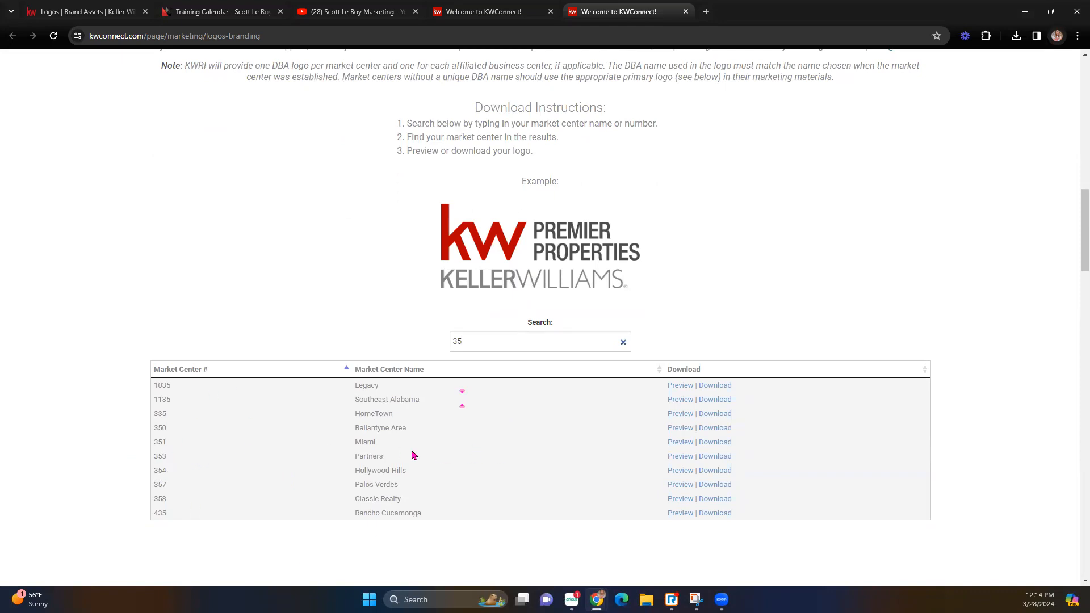
left_click(680, 443)
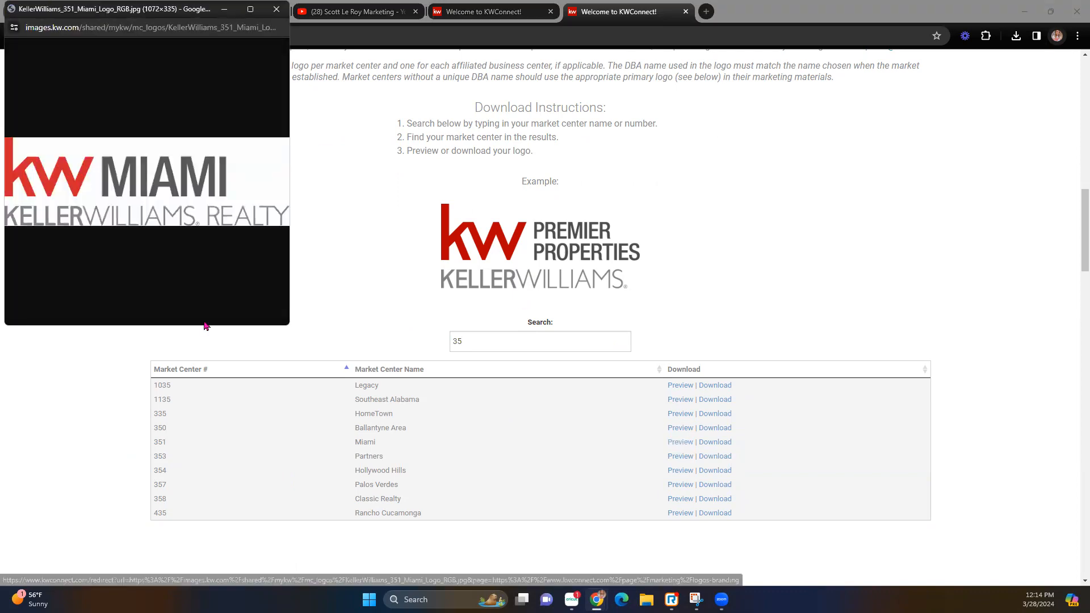
left_click(276, 9)
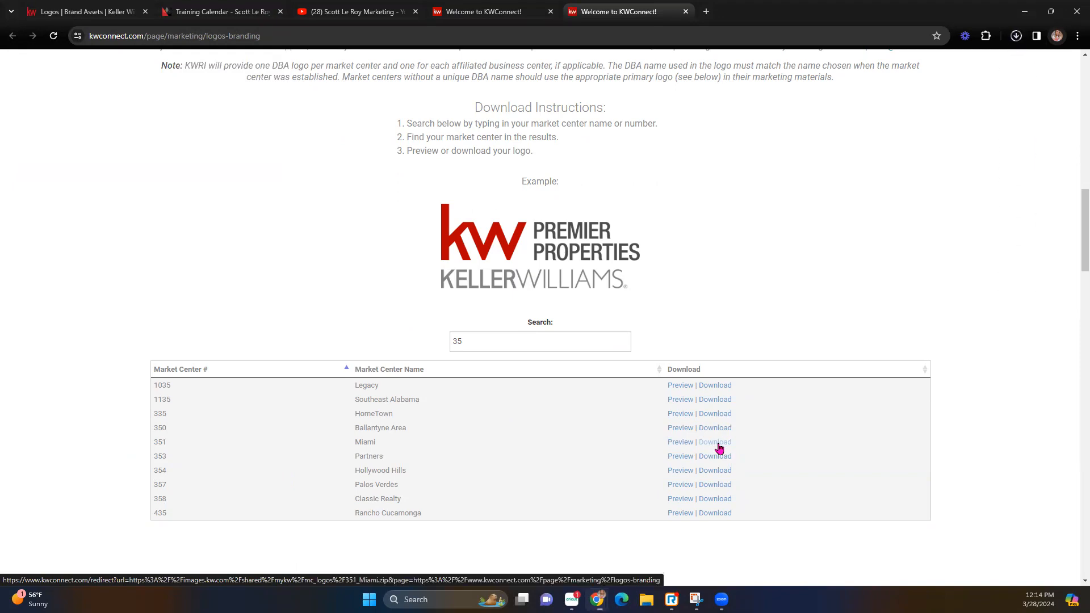
- Download the Miami logo package and review its CMYK folder as extra large icons
left_click(1016, 36)
left_click(986, 63)
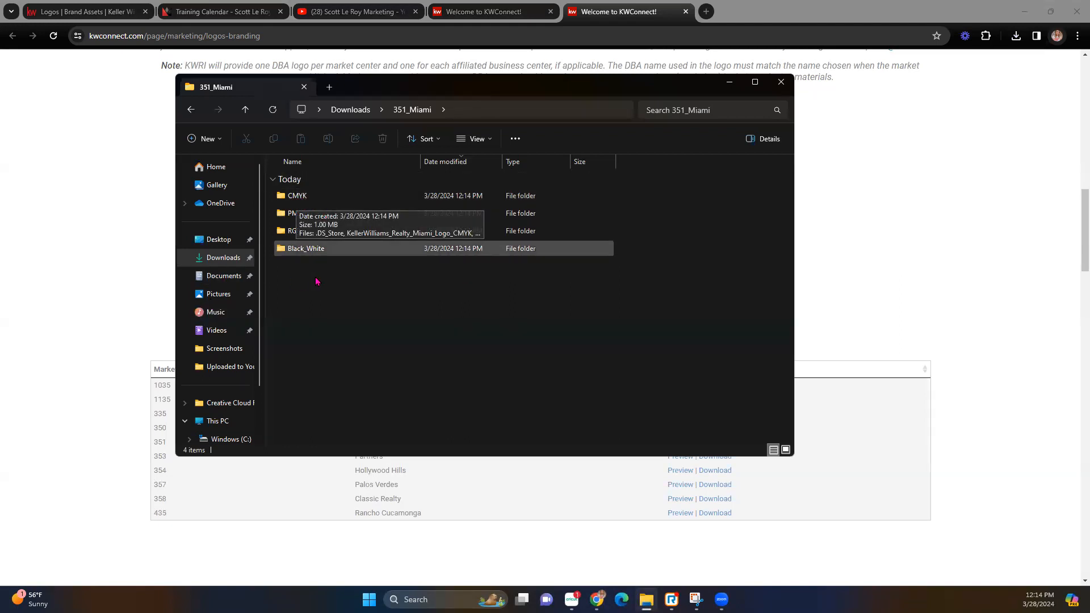
double_click(301, 196)
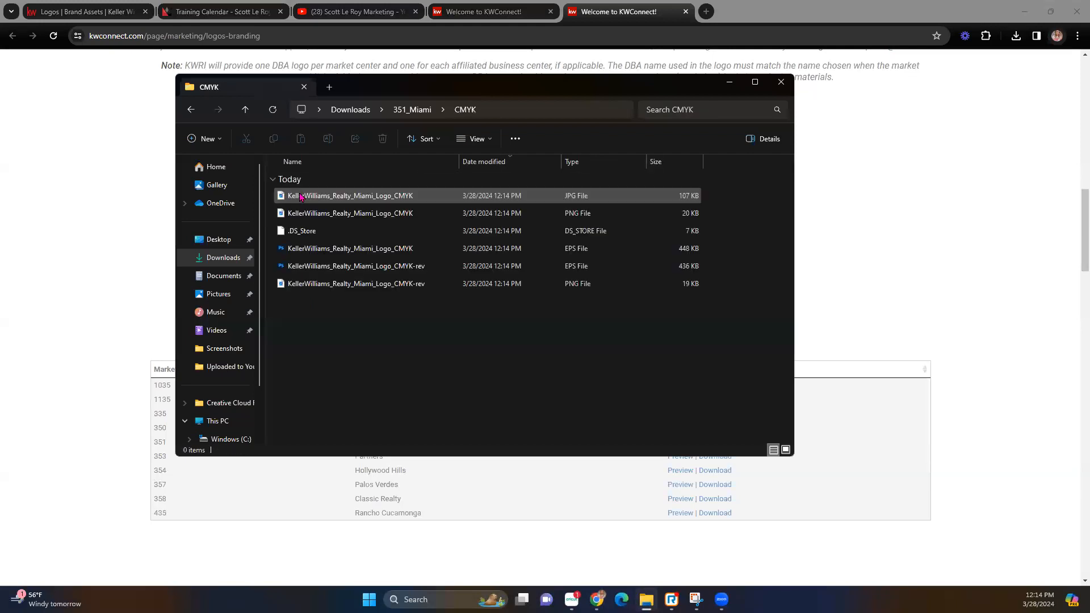
left_click(480, 140)
left_click(481, 165)
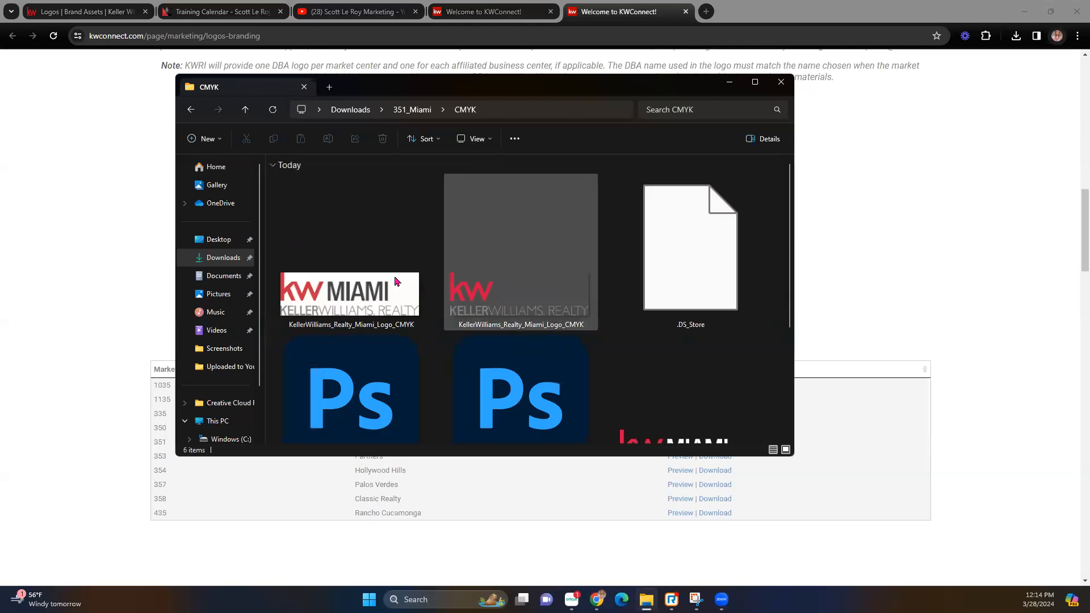
scroll(638, 395, "down", 1)
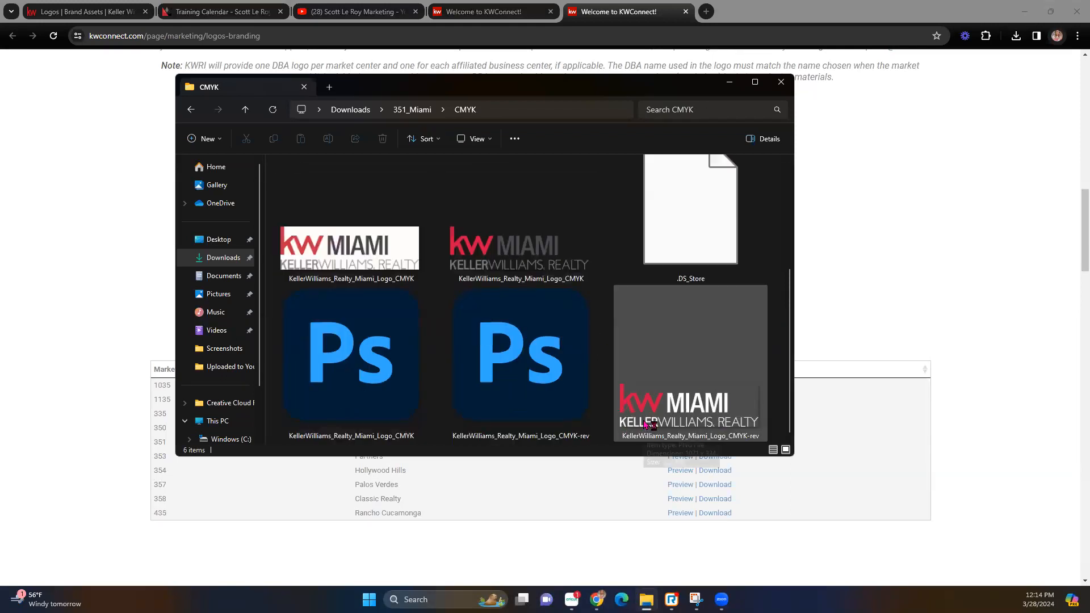
scroll(214, 365, "down", 2)
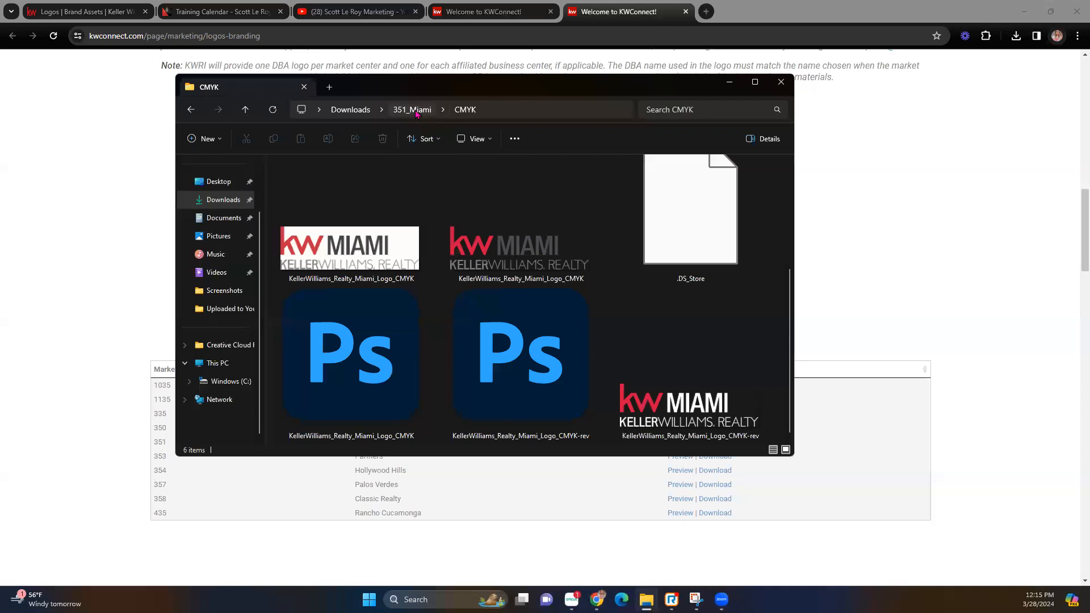
- Review the Black_White folder of the 351_Miami package as extra large icons
left_click(419, 113)
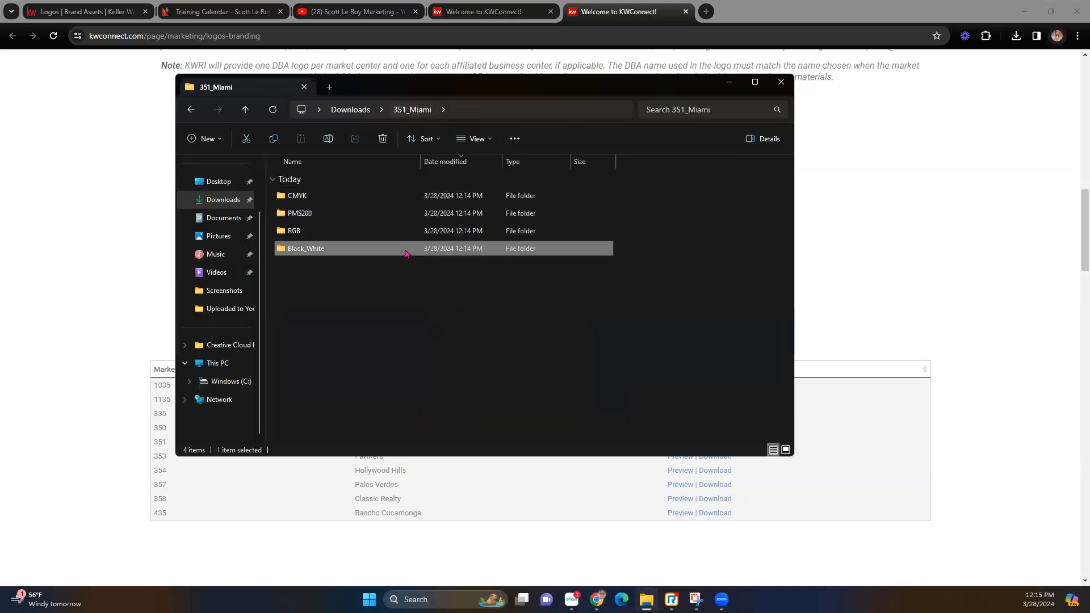
double_click(407, 251)
left_click(475, 139)
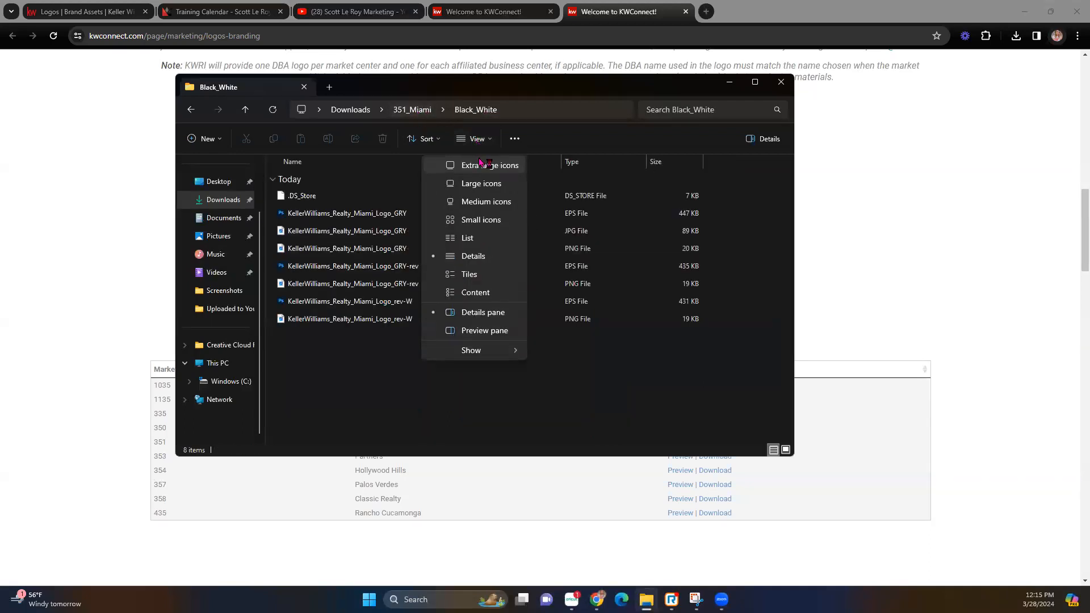
left_click(490, 163)
scroll(738, 307, "down", 3)
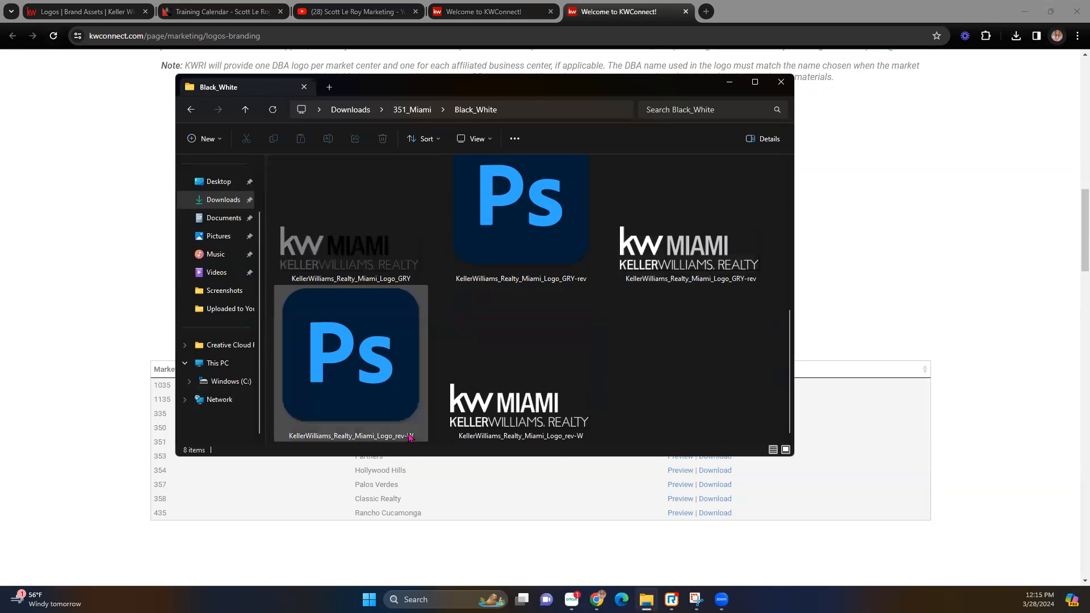
- Return to the brand assets page and create a logo folder named Miami
left_click(94, 9)
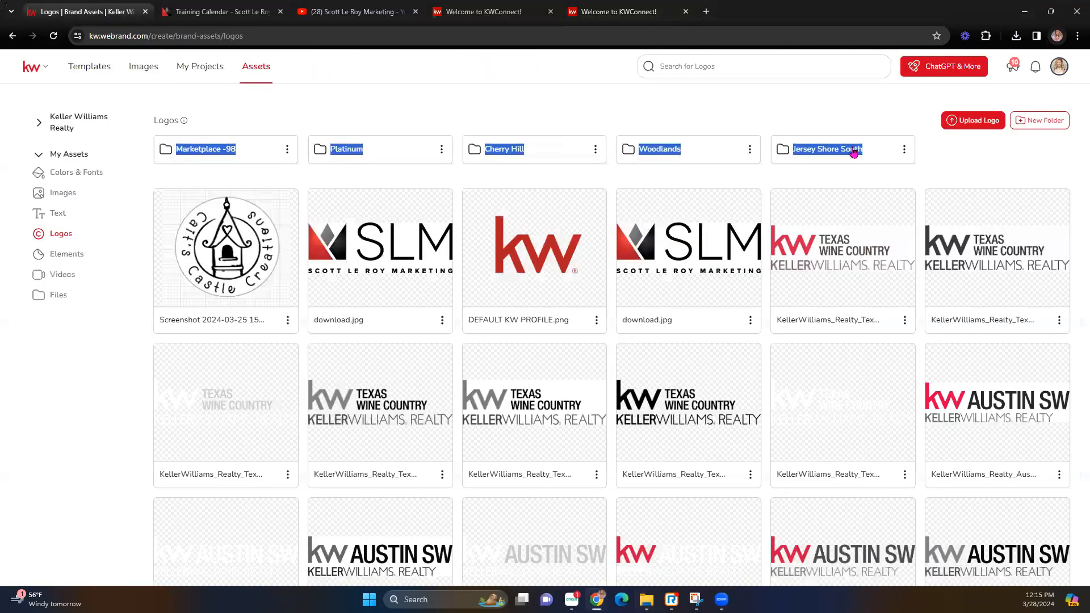
left_click(1040, 121)
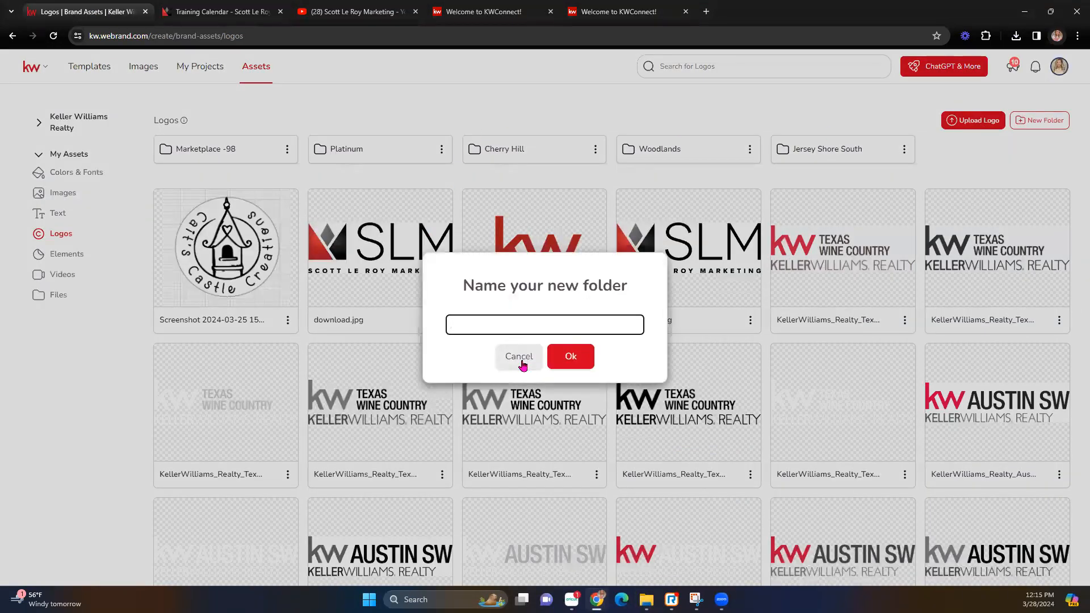
type("Miami")
key("Return")
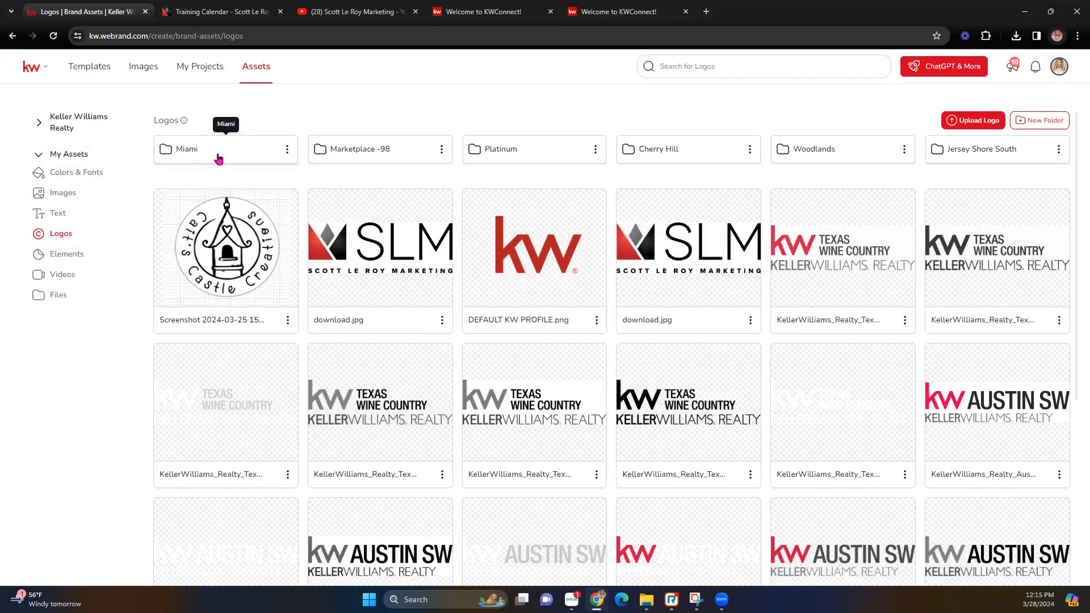
- Inside the Miami logo folder, choose the three CMYK logo files from 351_Miami on the device for upload
double_click(218, 155)
left_click(634, 391)
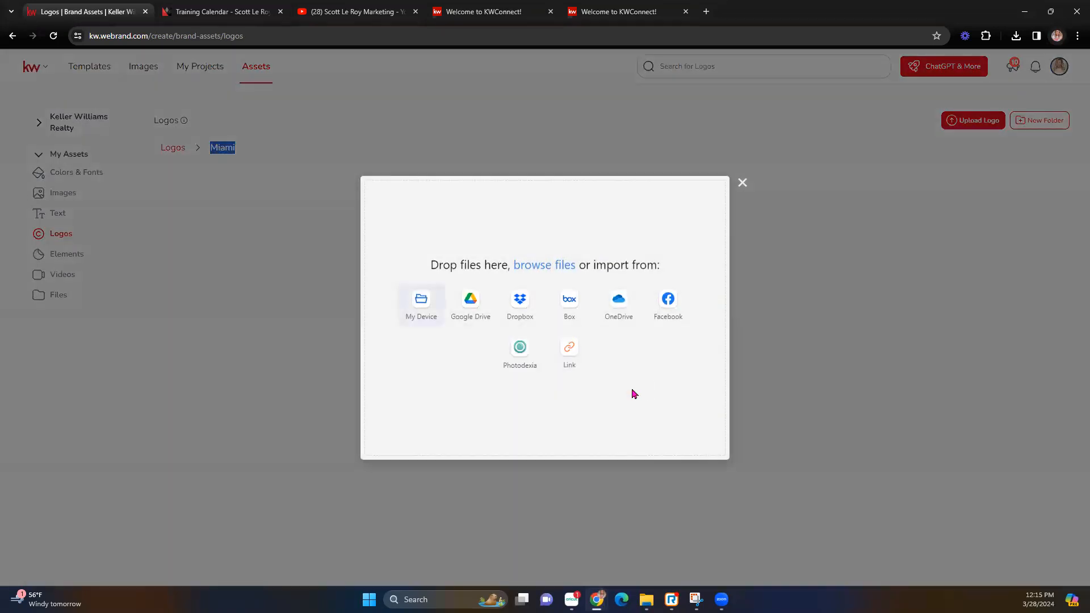
left_click(408, 303)
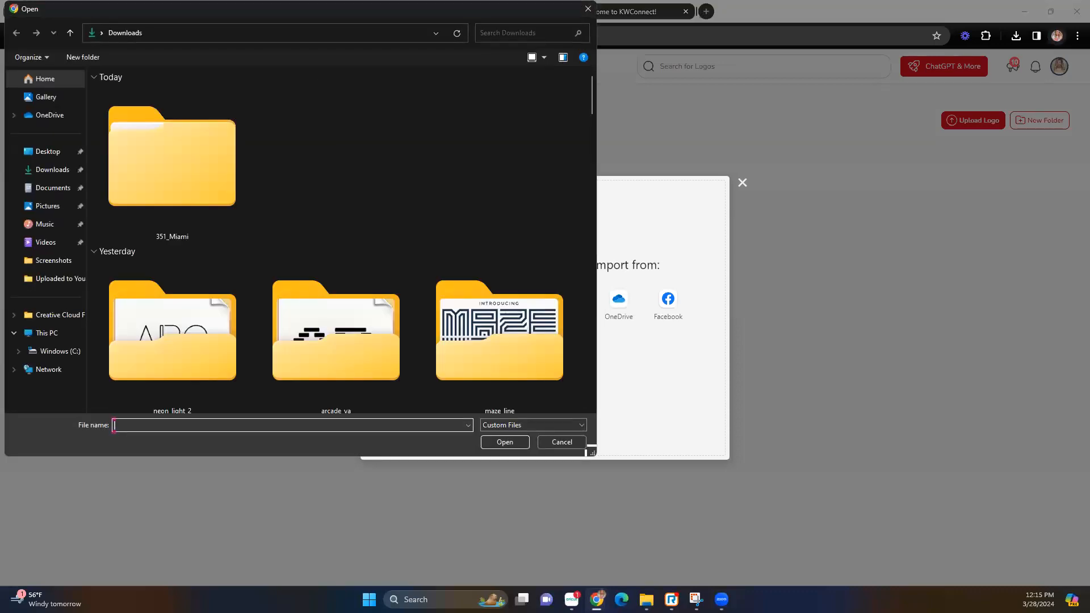
double_click(197, 155)
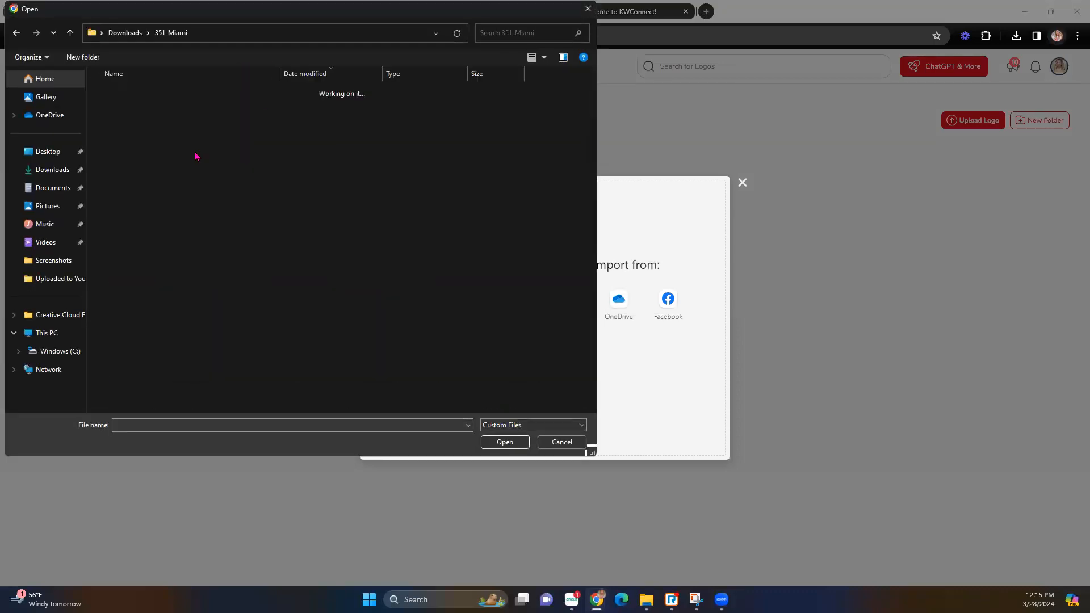
double_click(119, 107)
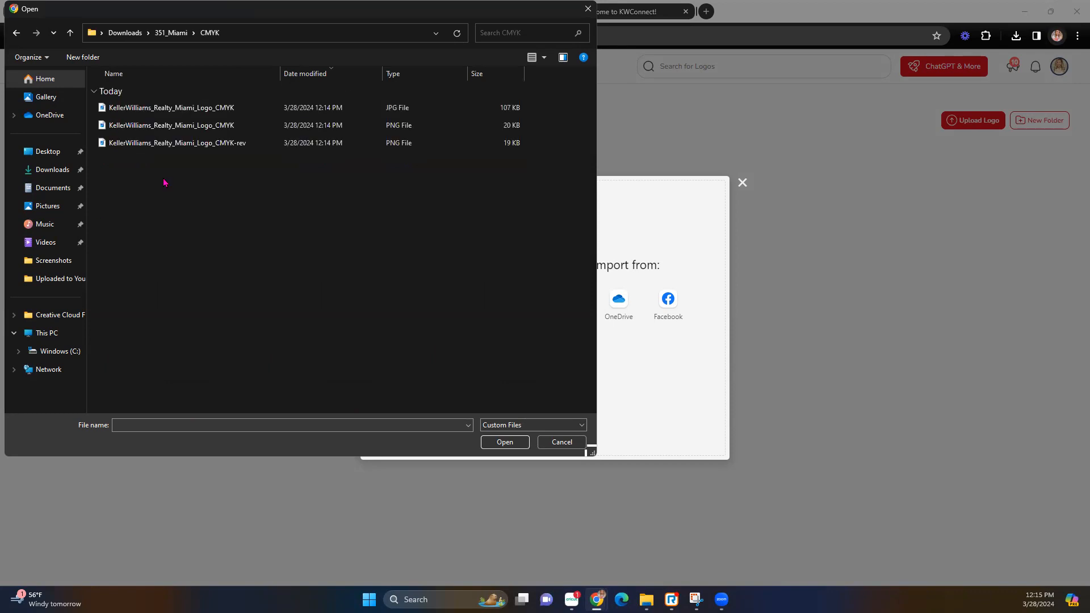
left_click_drag(164, 177, 160, 102)
left_click(518, 444)
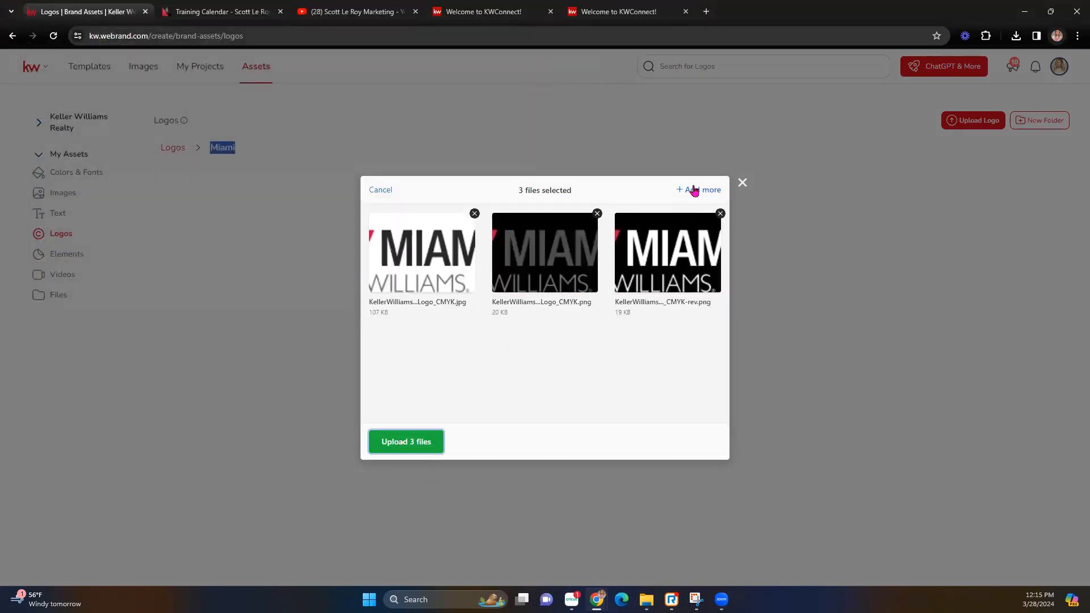
- Add the four Black_White logo files from the device to the selection and upload all seven files to the Miami folder
left_click(702, 189)
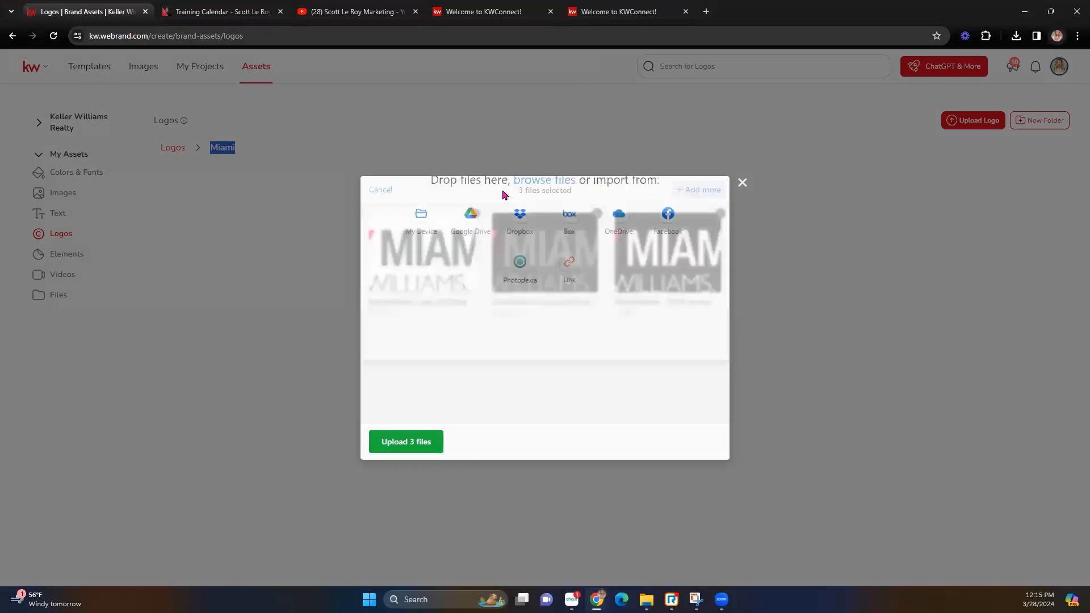
left_click(417, 329)
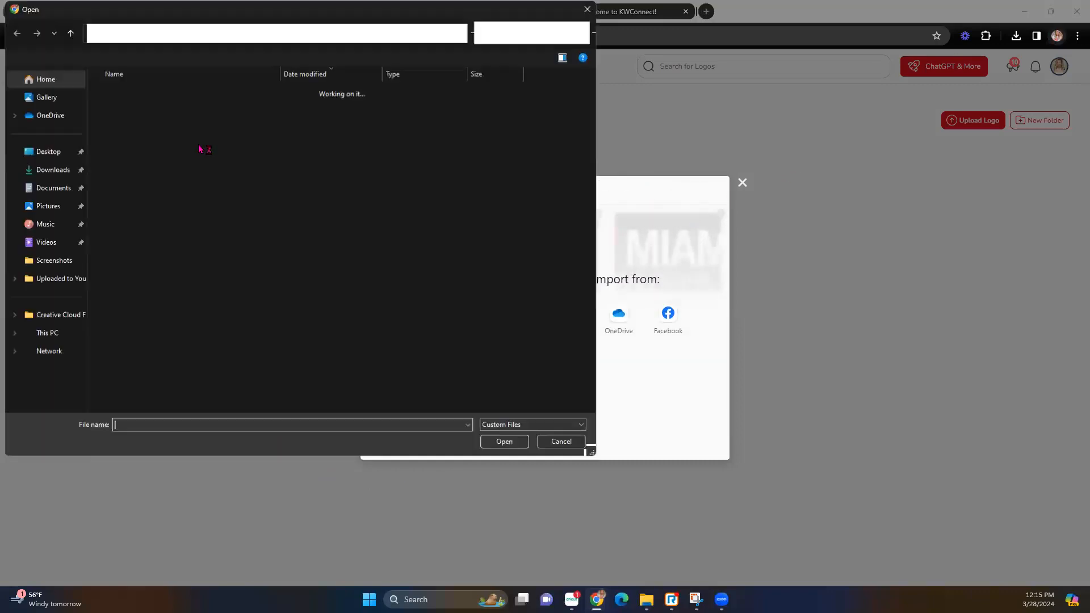
left_click(172, 33)
double_click(205, 162)
left_click_drag(190, 232, 191, 107)
left_click(523, 447)
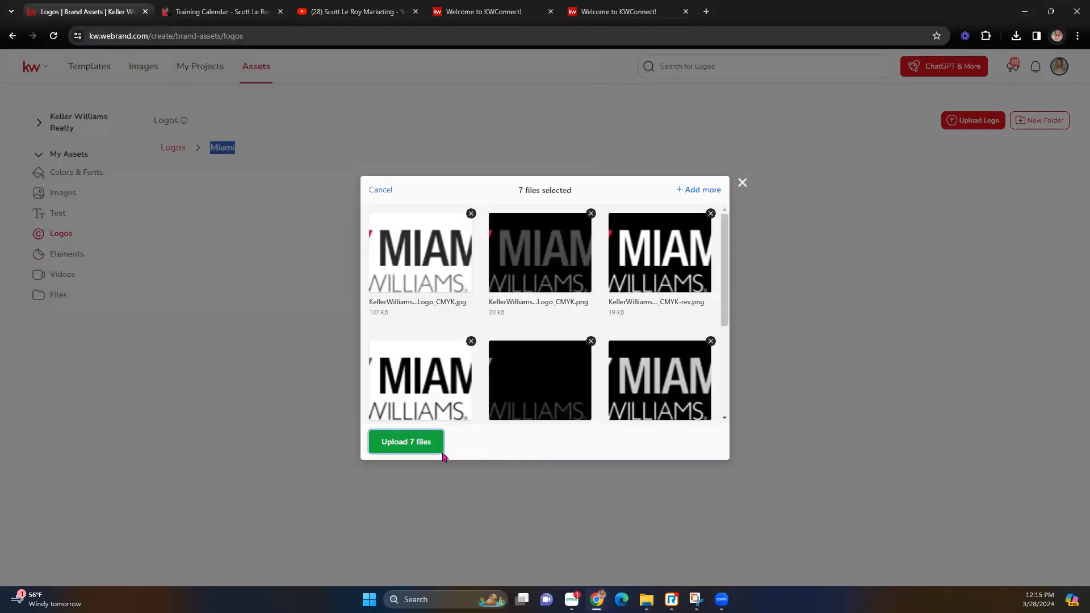
left_click(403, 443)
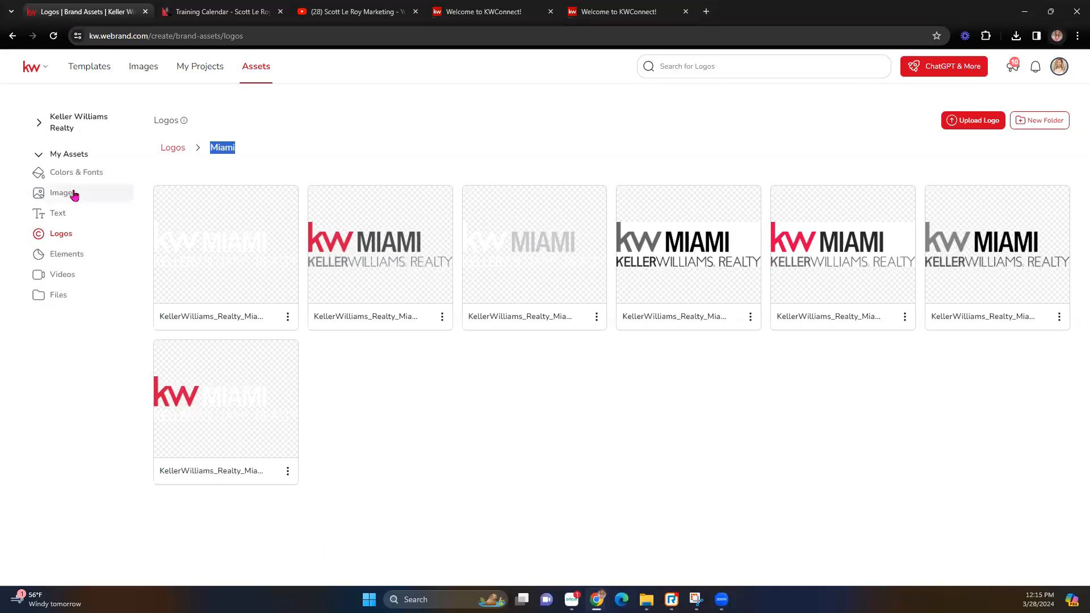
- View the Elements, Videos and Files sections of My Assets
left_click(73, 261)
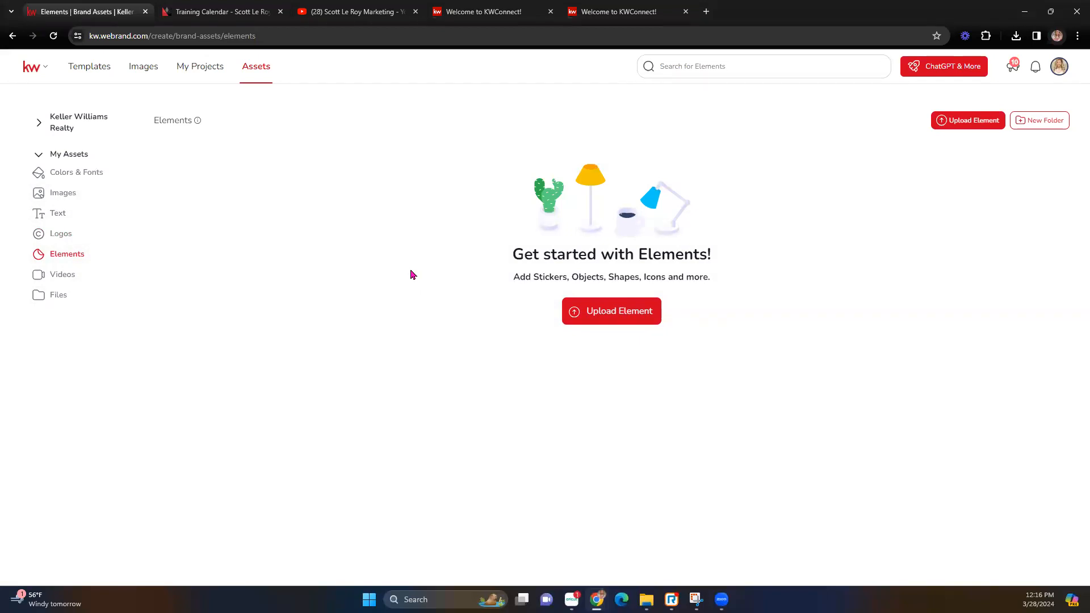
left_click(79, 274)
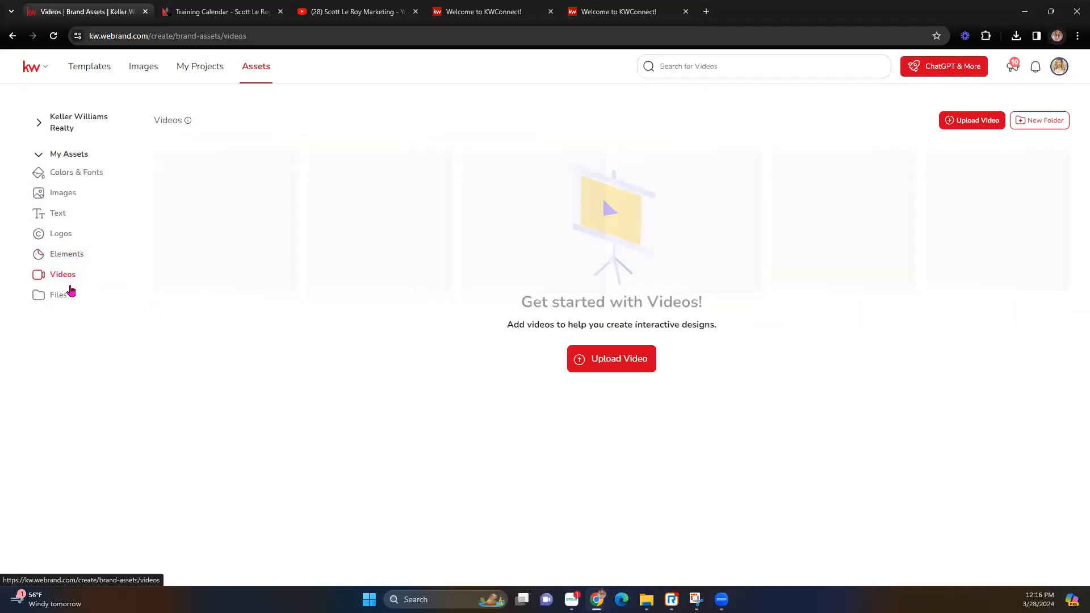
left_click(66, 296)
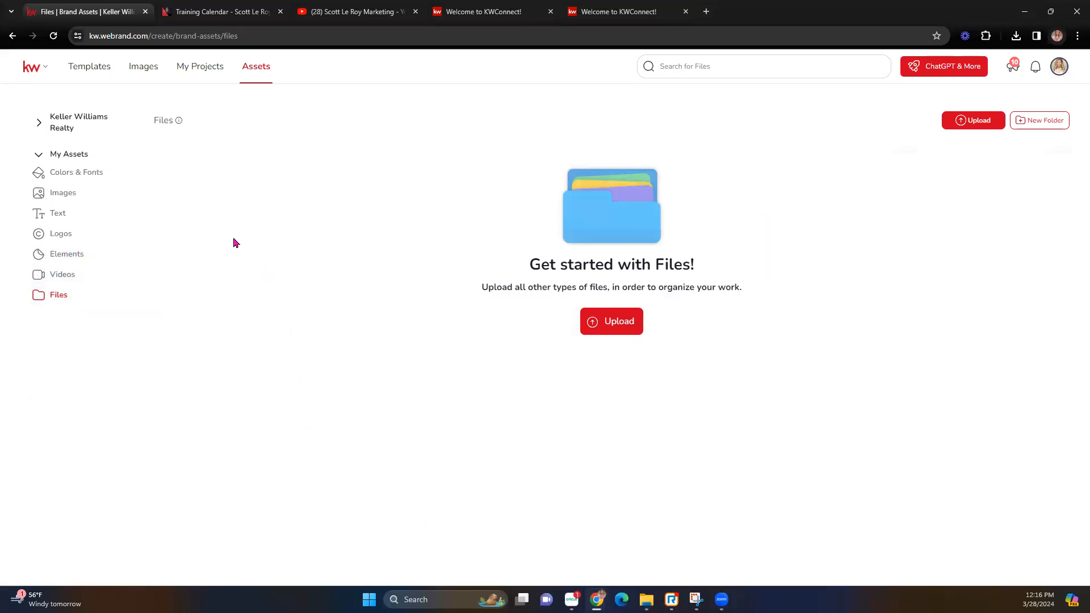
- Go to the Command dashboard at agent.kw.com/command and open Designs
left_click(122, 38)
type("agent")
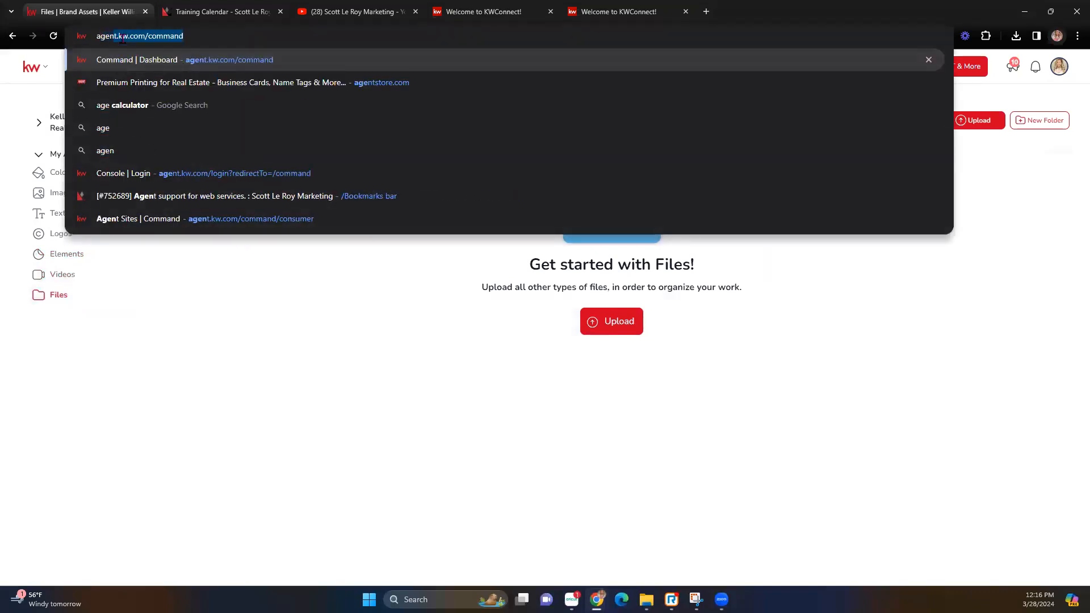
key("Return")
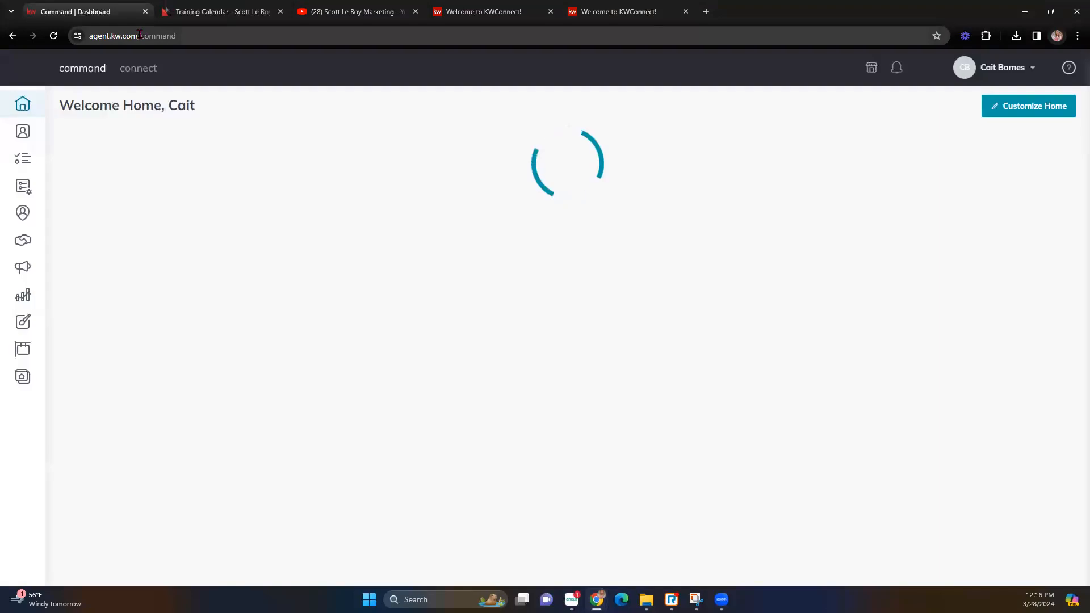
left_click(31, 327)
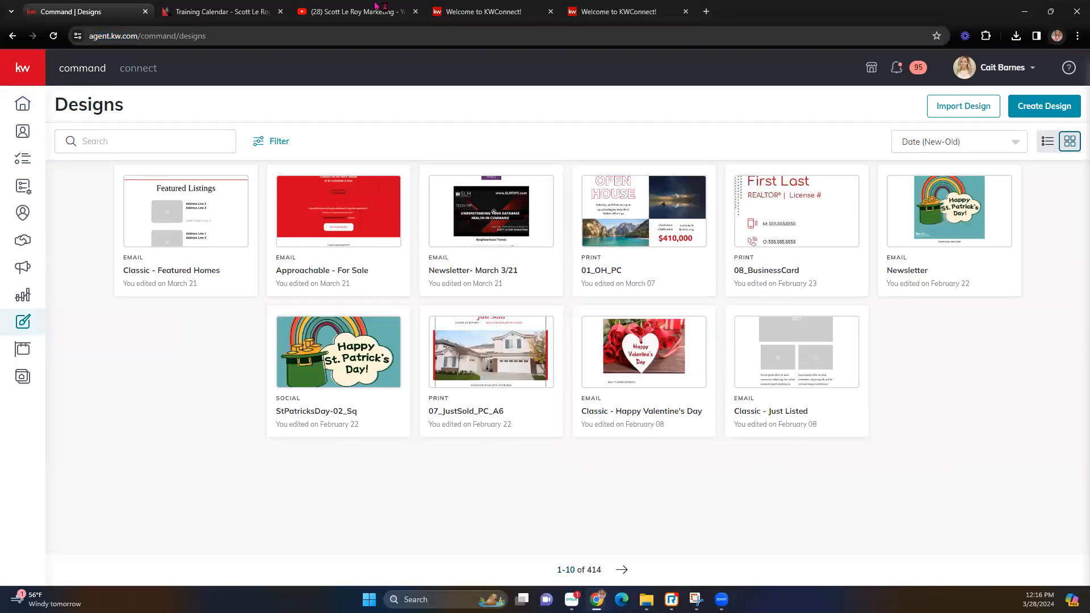
- Create a new design of the Print type
left_click(1073, 107)
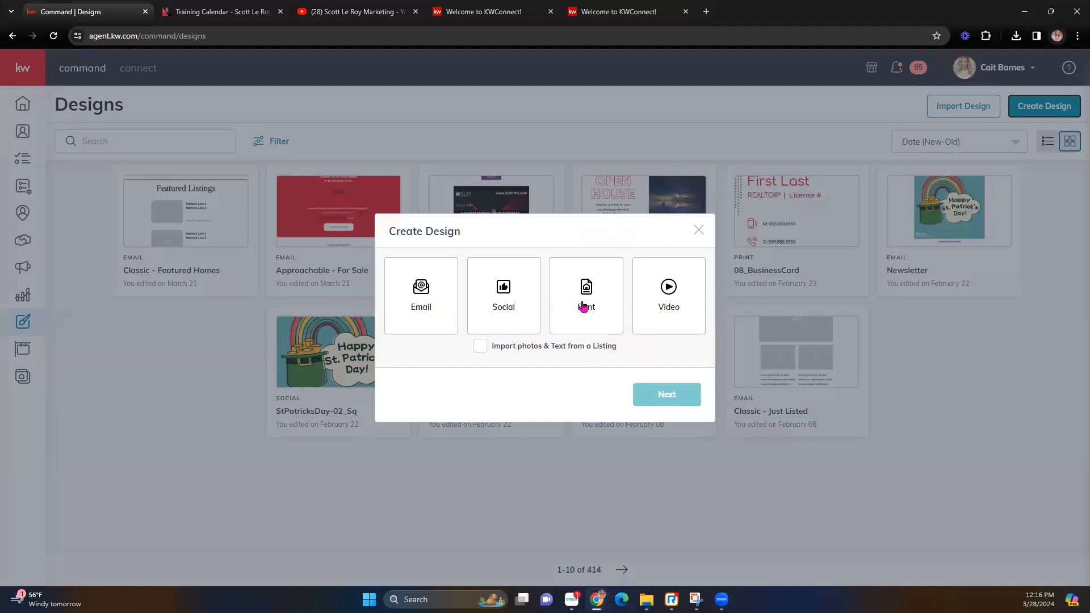
left_click(584, 307)
left_click(650, 395)
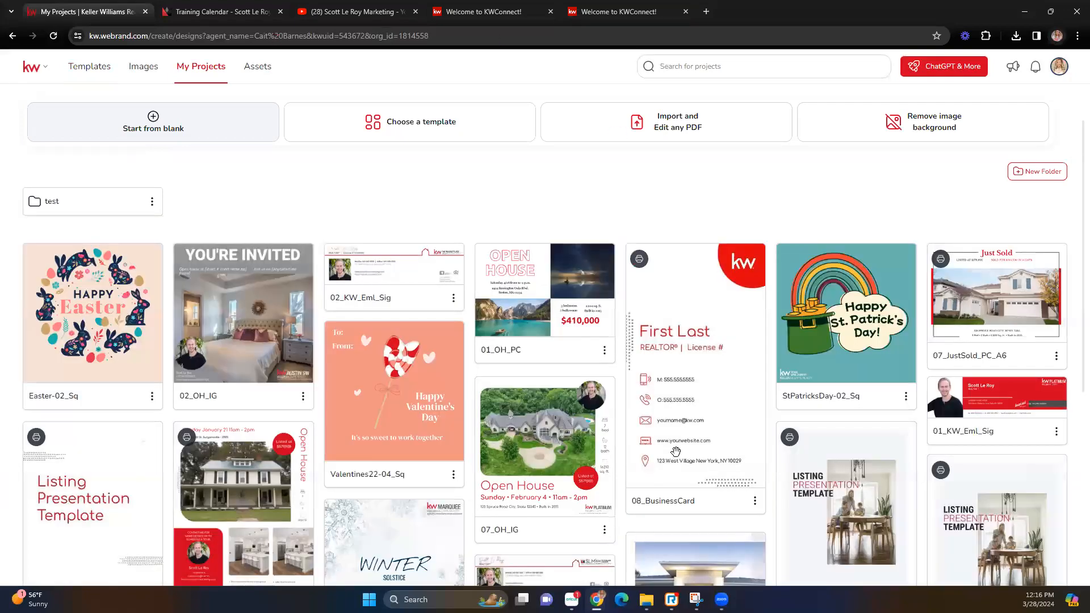
- Look over the Templates library and the My Projects page, ending on the Auto-Create Coming Soon templates
left_click(101, 75)
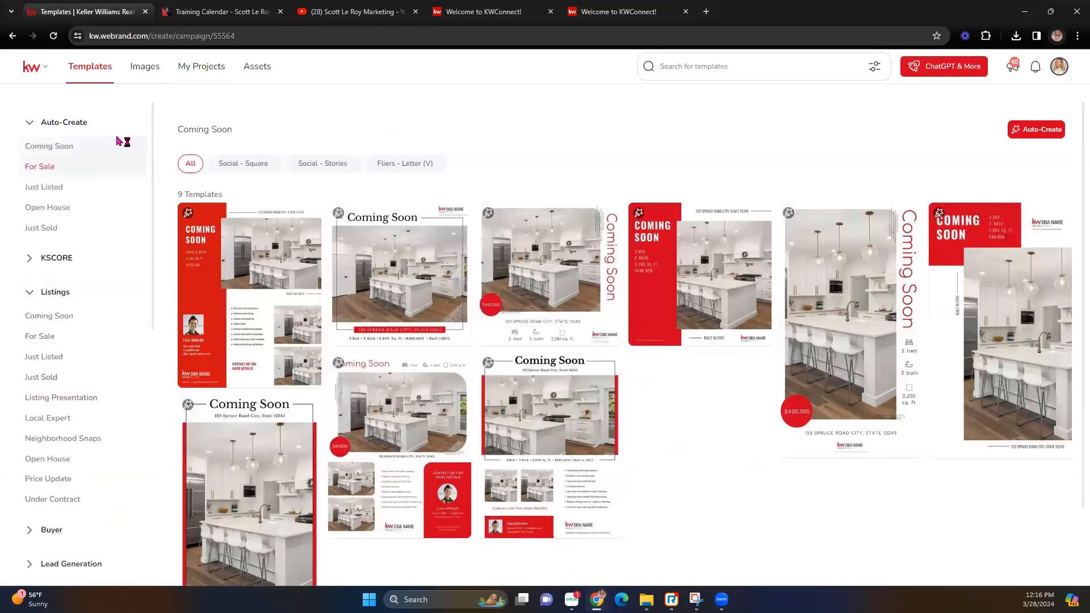
left_click(201, 69)
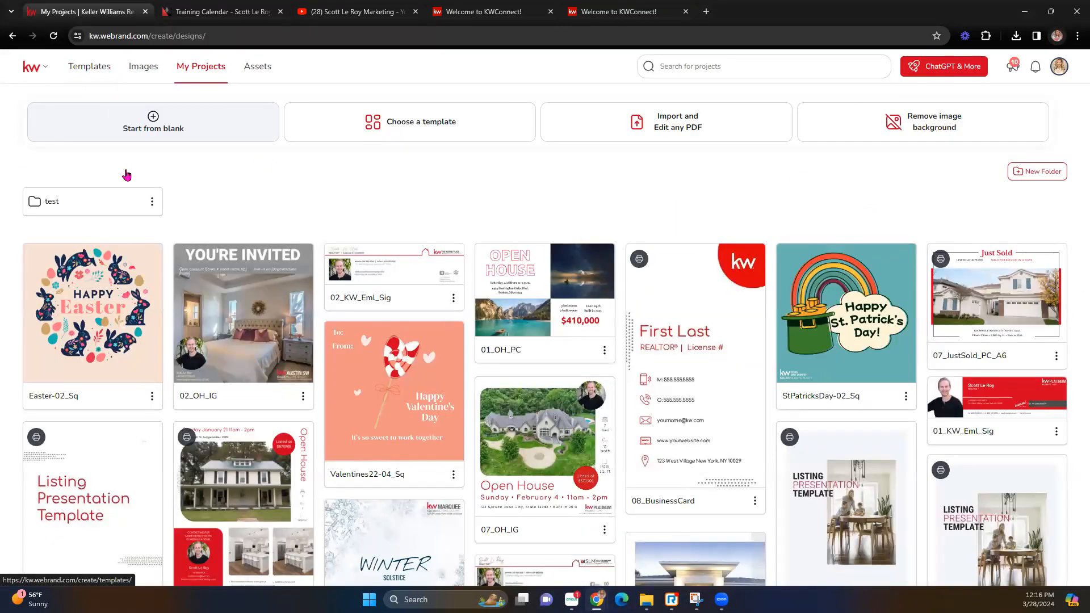
left_click(107, 69)
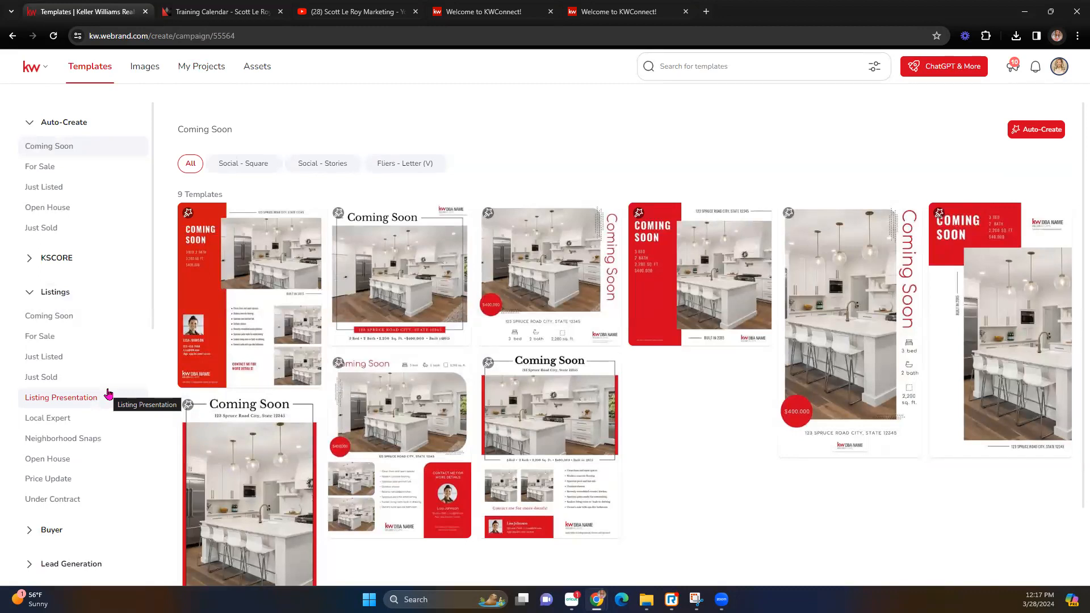
left_click(108, 396)
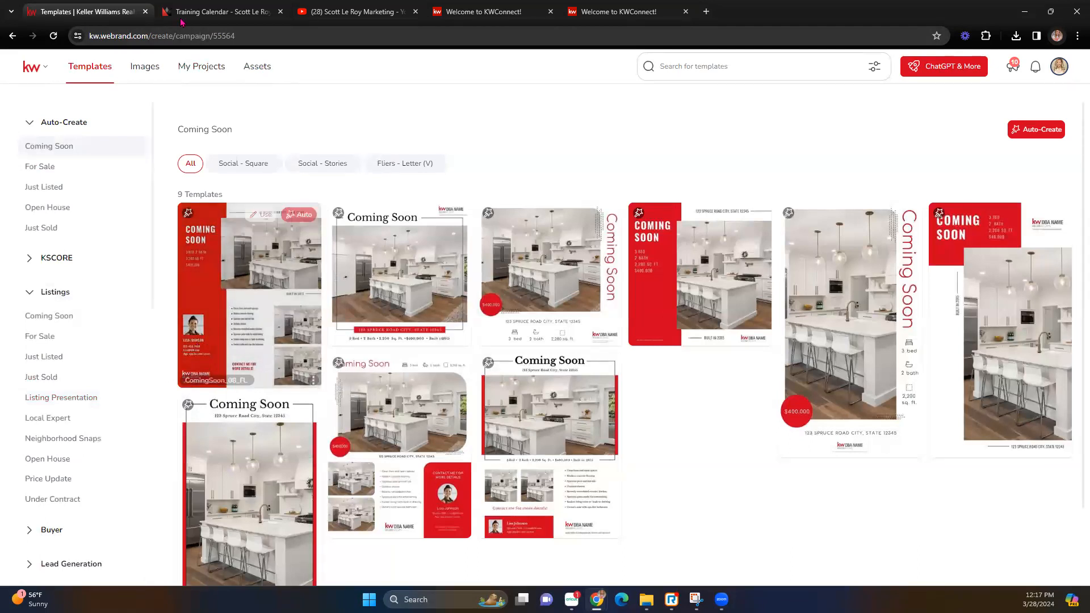
- Collapse the Auto-Create, KSCORE, Listings, Business Basics and Holiday template categories and review the full category list
left_click(29, 122)
left_click(30, 165)
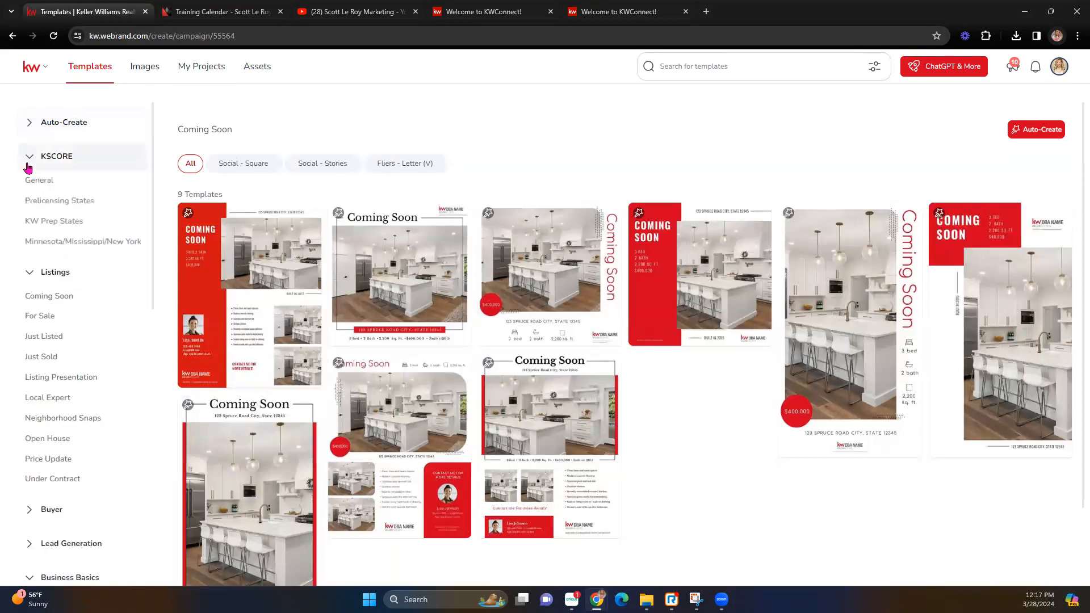
left_click(28, 165)
left_click(29, 191)
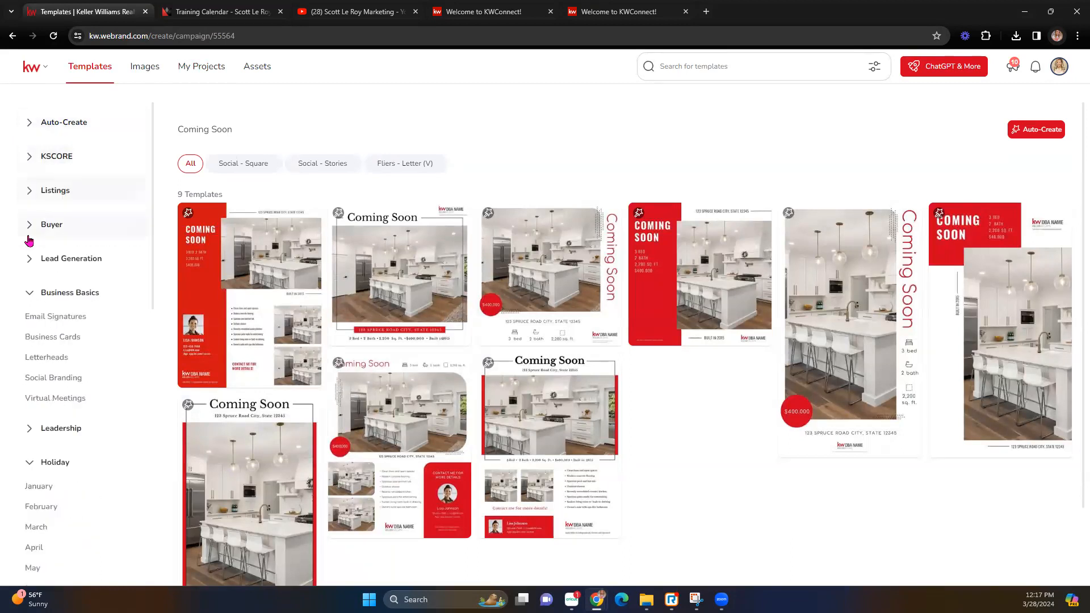
left_click(29, 292)
left_click(30, 361)
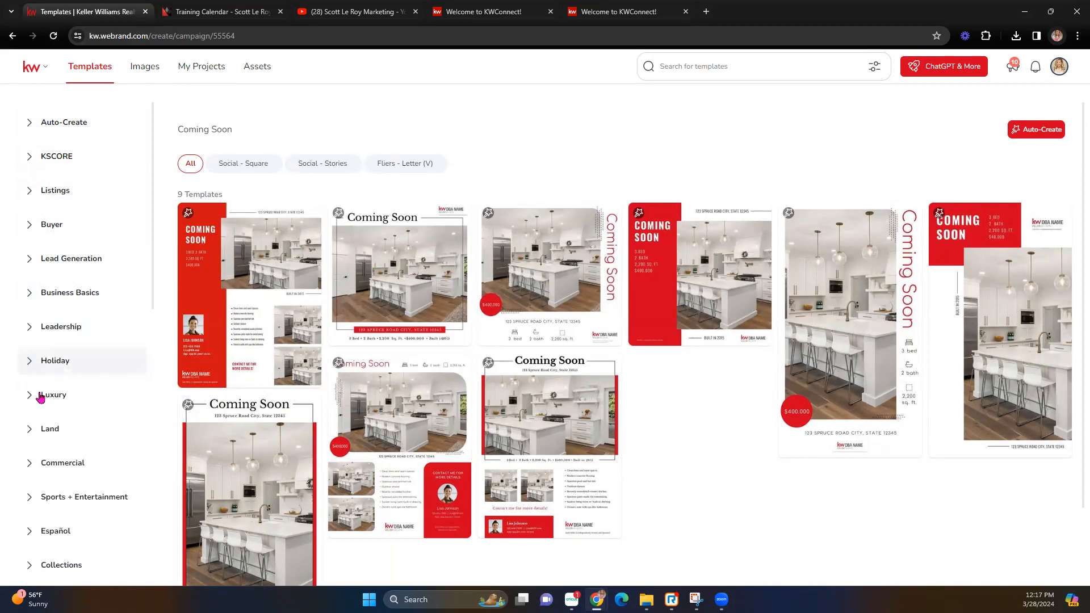
scroll(66, 421, "down", 1)
scroll(91, 183, "up", 1)
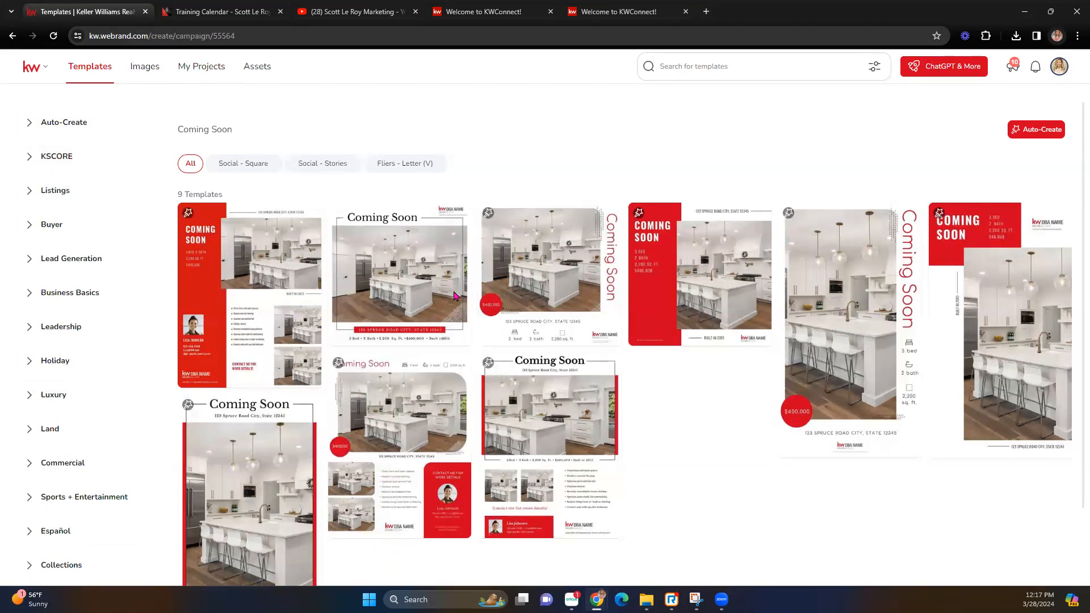
- Filter the Auto-Create Coming Soon templates to the Fliers - Letter (V) format
mouse_move(458, 297)
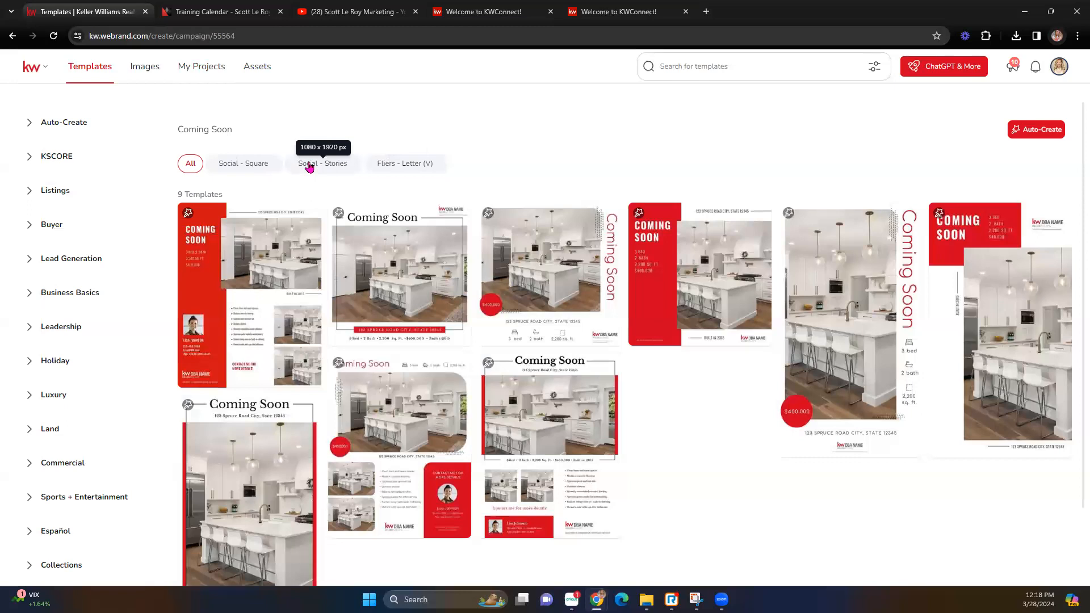
left_click(398, 170)
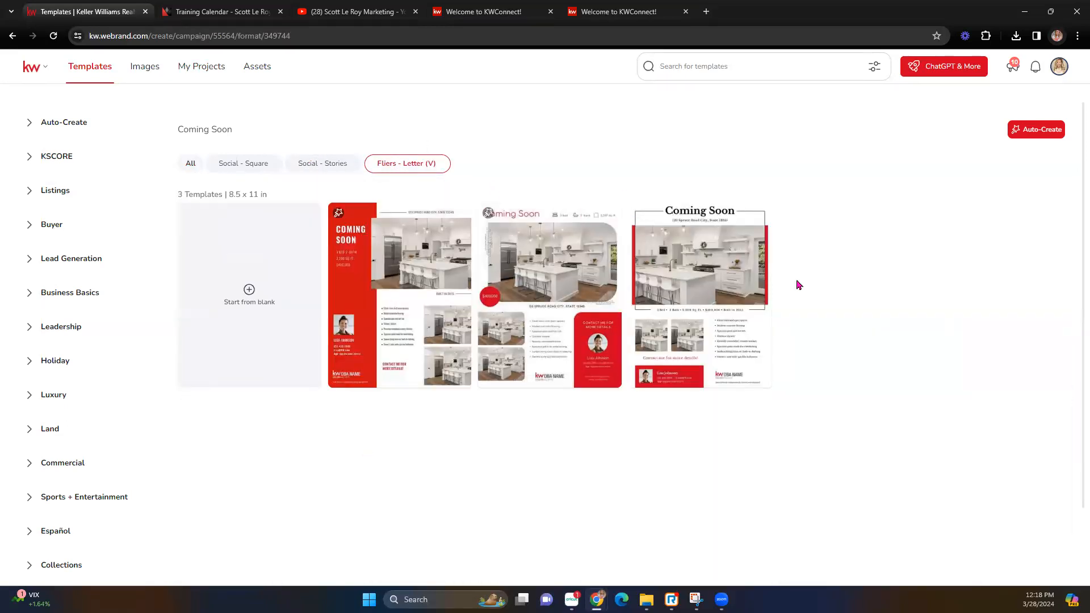
mouse_move(386, 327)
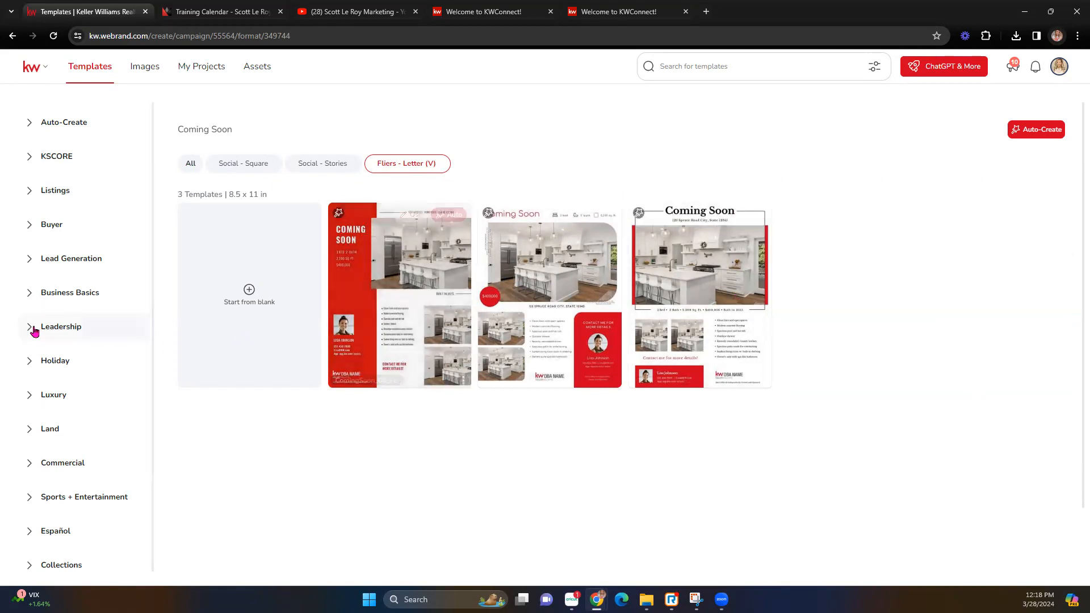
- Expand the Lead Generation, Buyer and Listings categories and review the Open House templates in the Fliers - Letter format
left_click(28, 259)
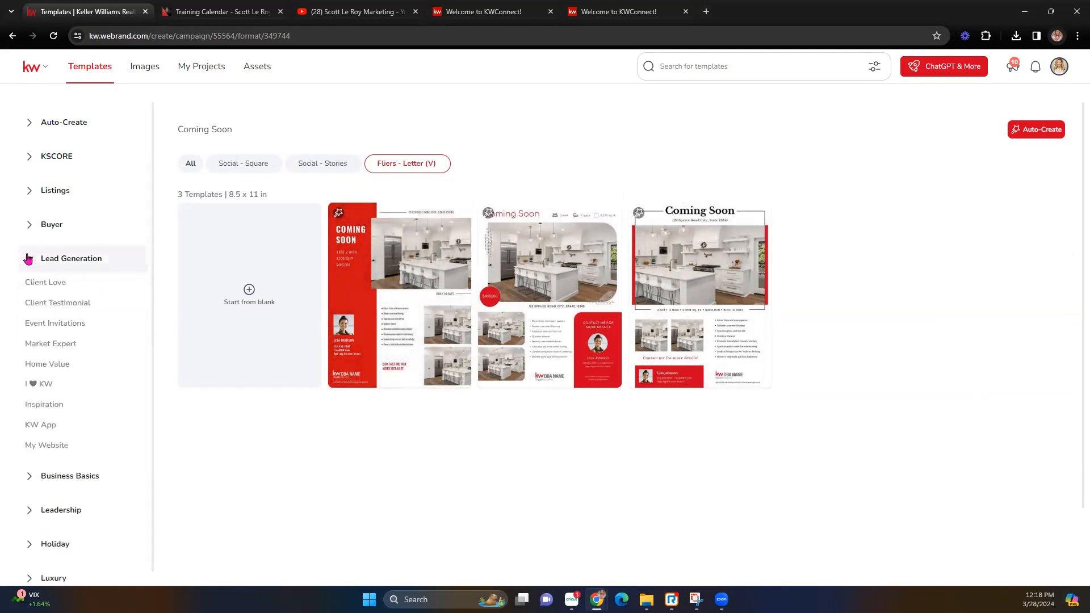
left_click(29, 225)
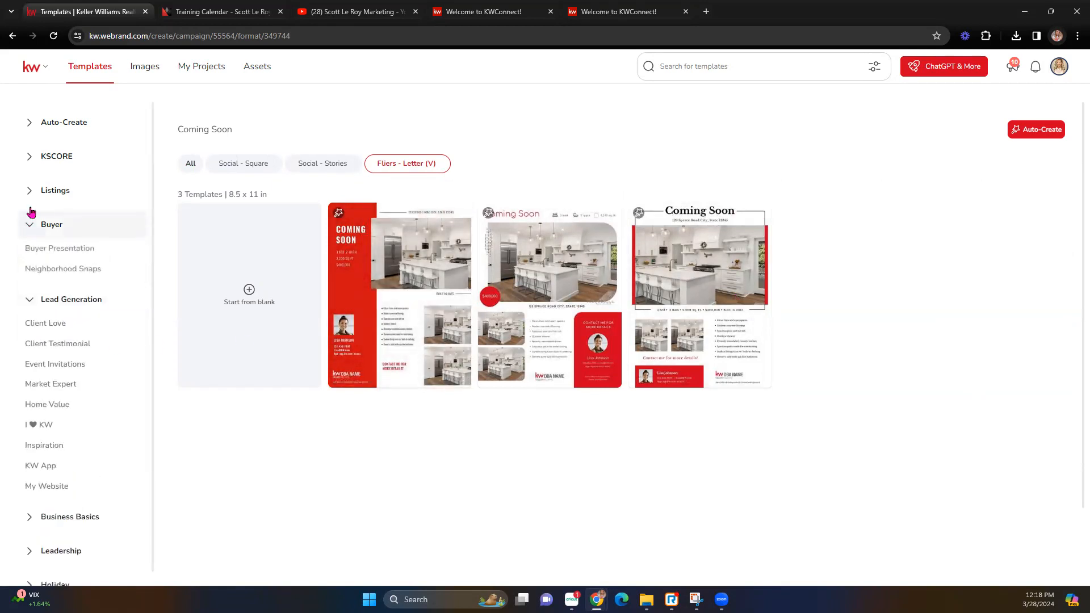
left_click(32, 190)
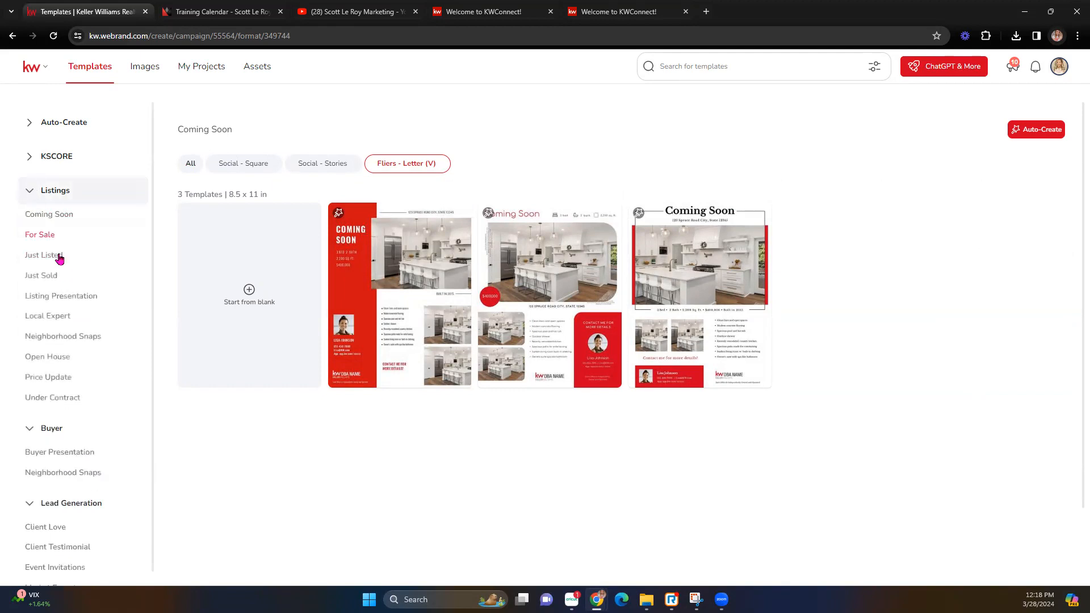
left_click(62, 359)
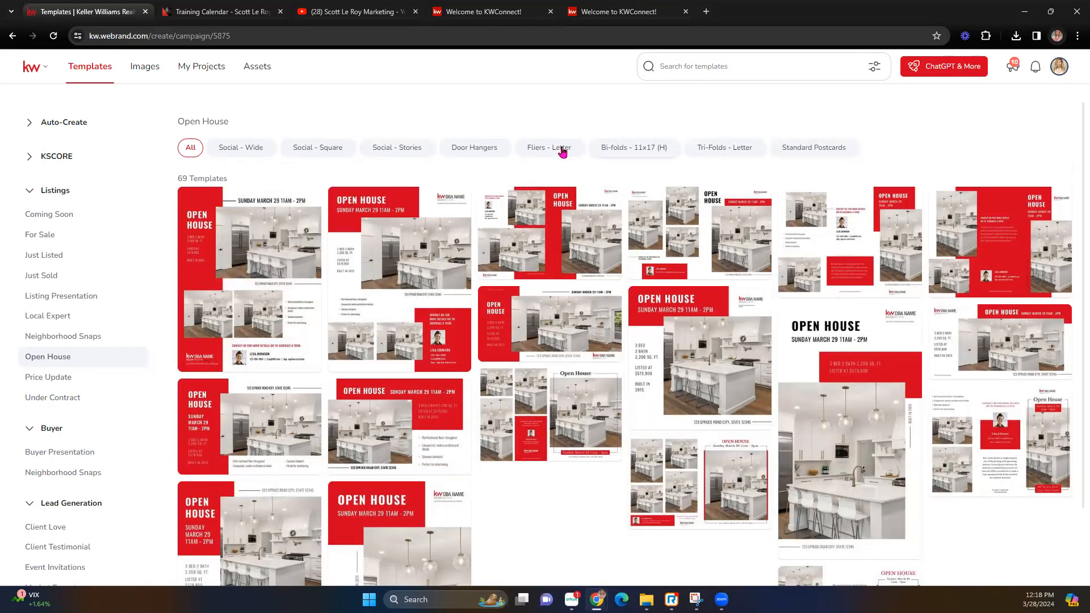
left_click(527, 149)
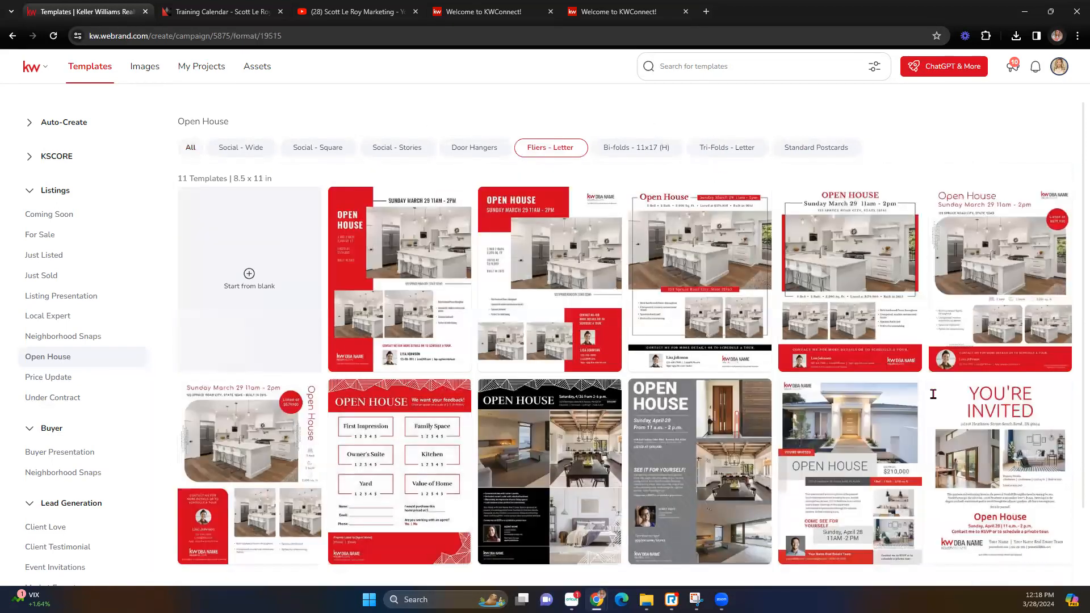
scroll(818, 359, "down", 2)
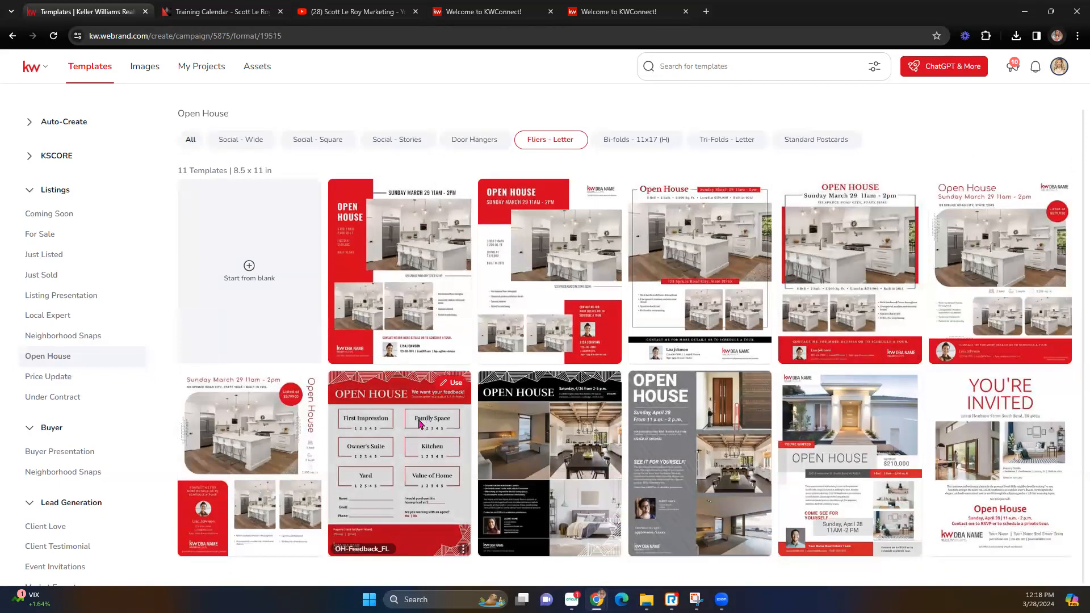
- Compare the Coming Soon templates under Listings with those under Auto-Create
left_click(32, 214)
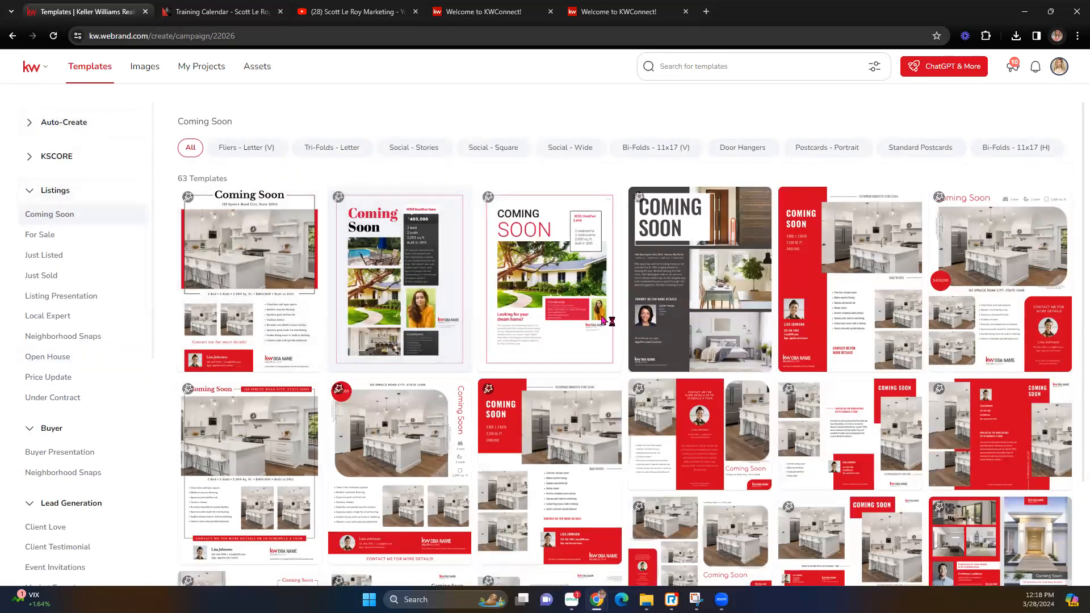
left_click(48, 122)
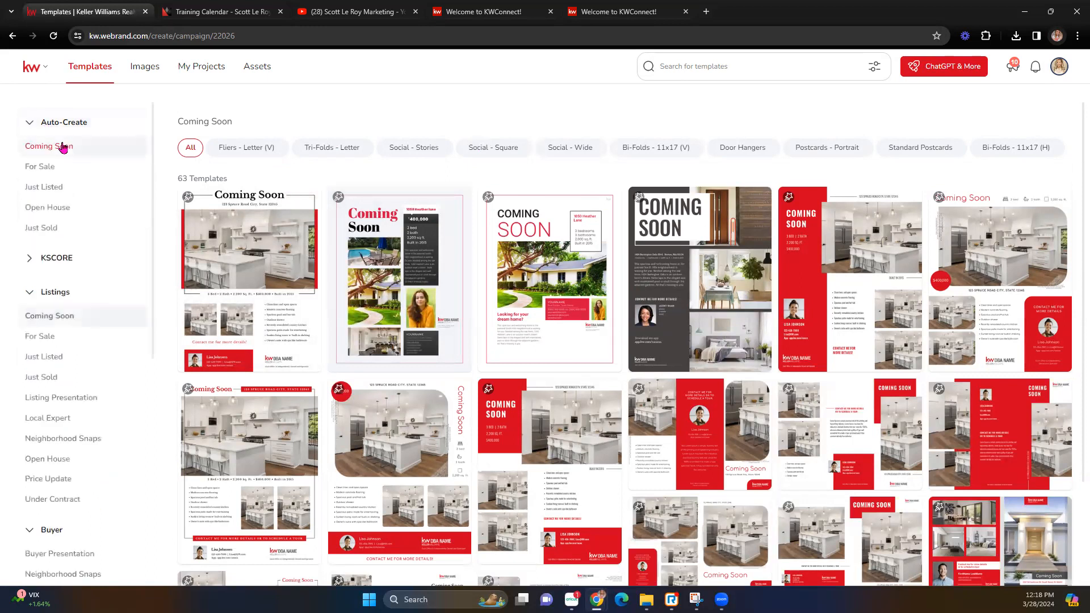
left_click(63, 146)
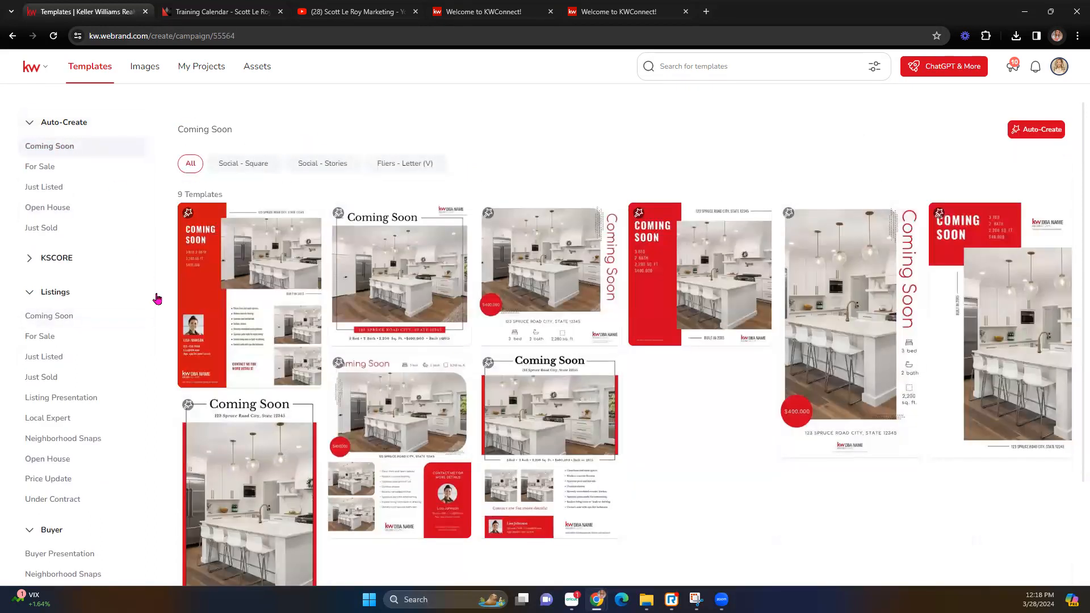
- Return to the Listings Coming Soon templates and filter them to the Fliers - Letter (V) format
left_click(45, 316)
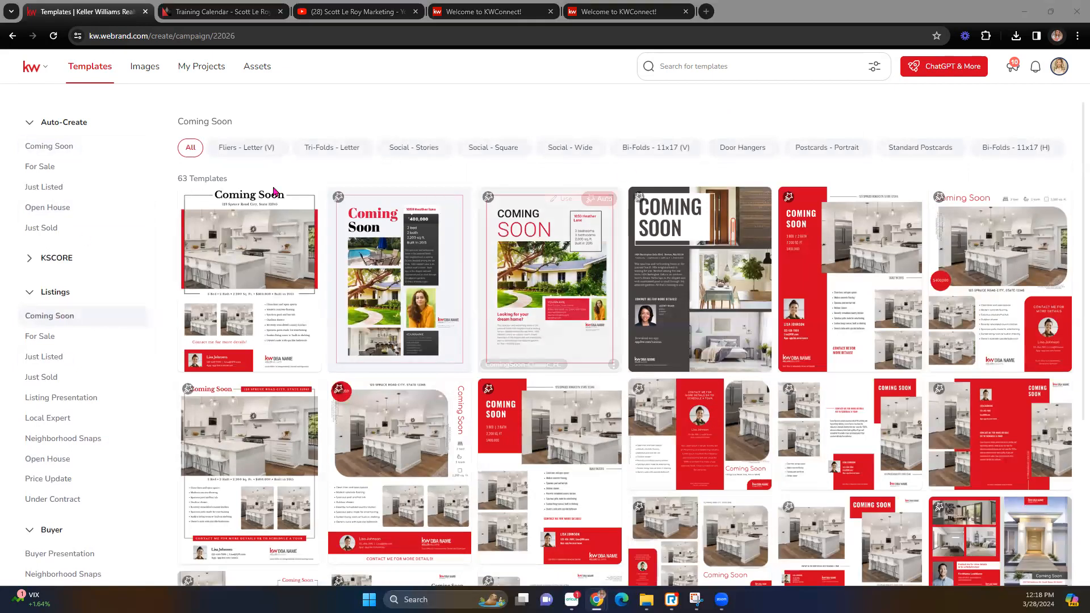
left_click(253, 152)
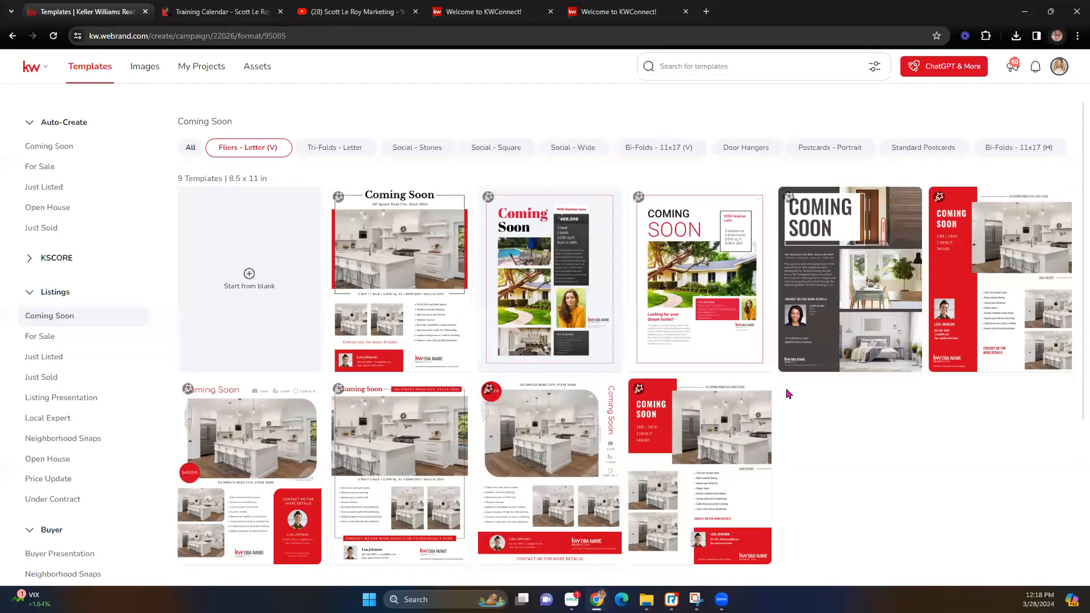
mouse_move(685, 223)
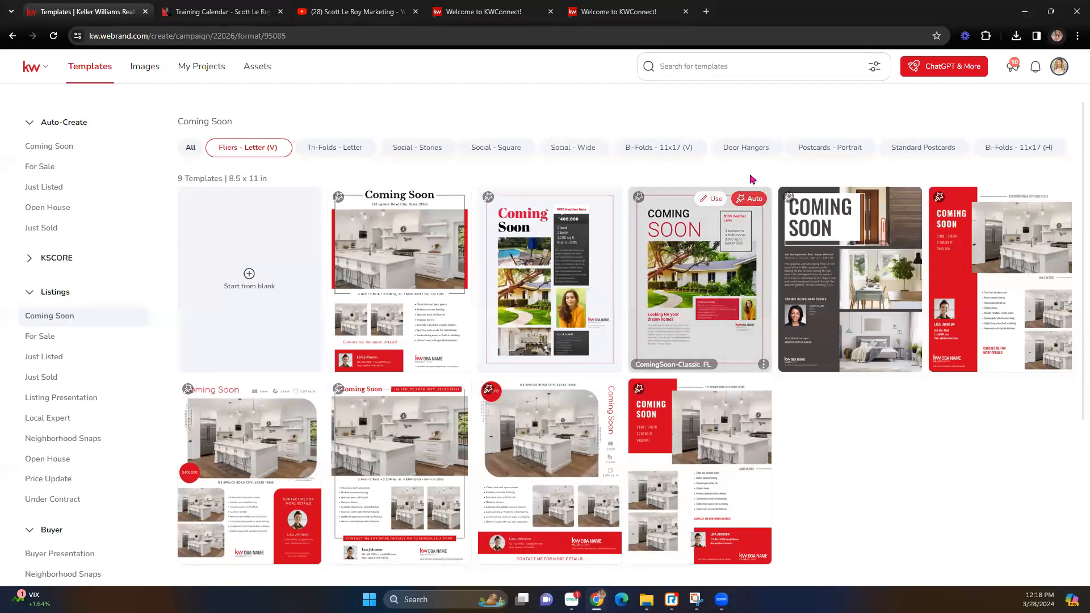
- Open the ComingSoon-Classic_FL template in the editor and review the Stock, Workspace and My Assets image sources
left_click(702, 204)
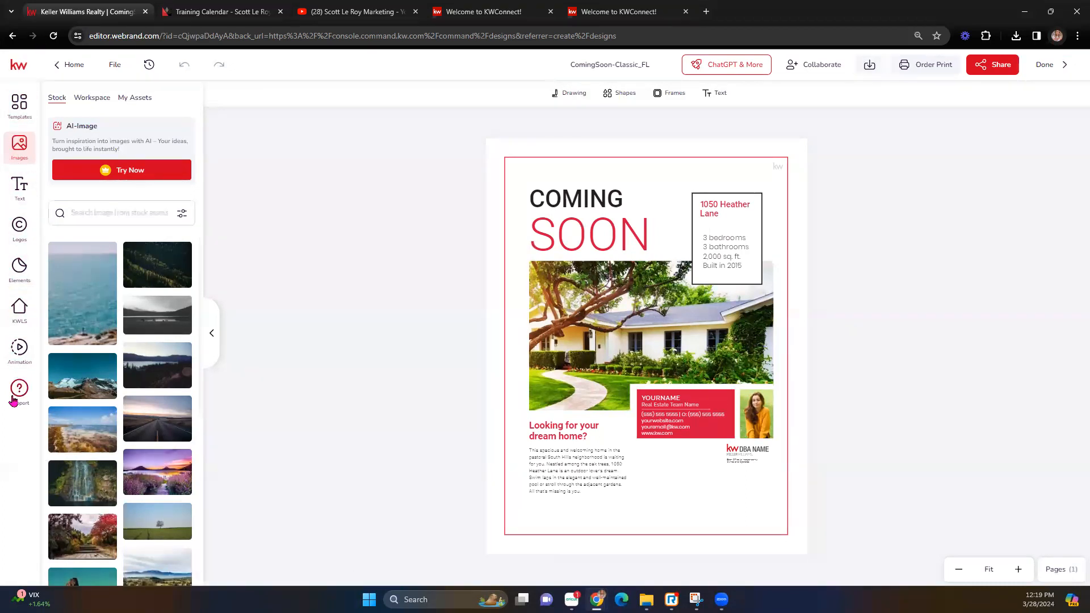
left_click(25, 111)
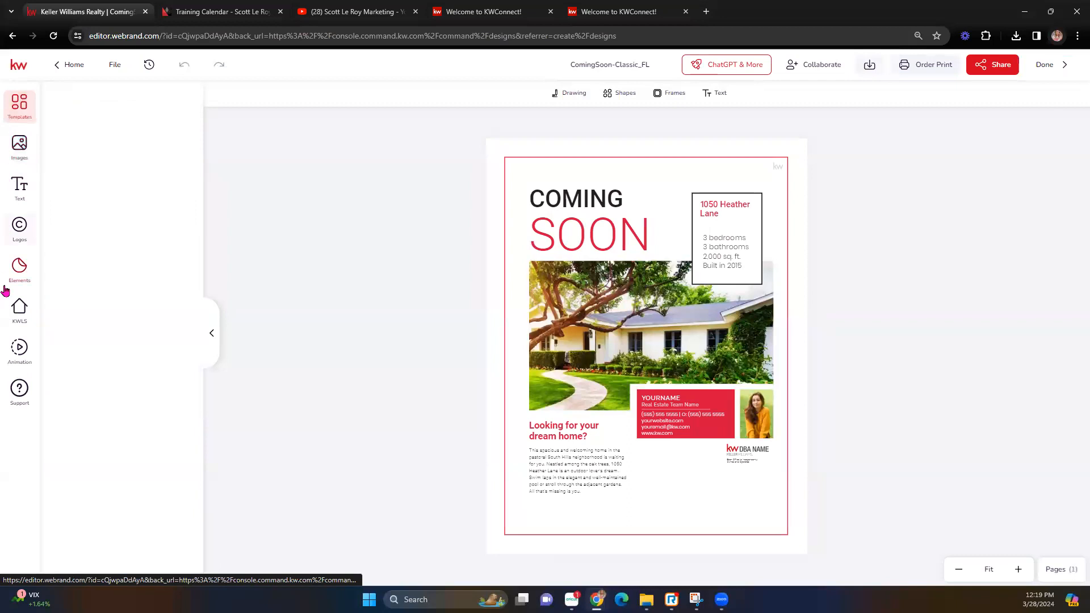
left_click(28, 152)
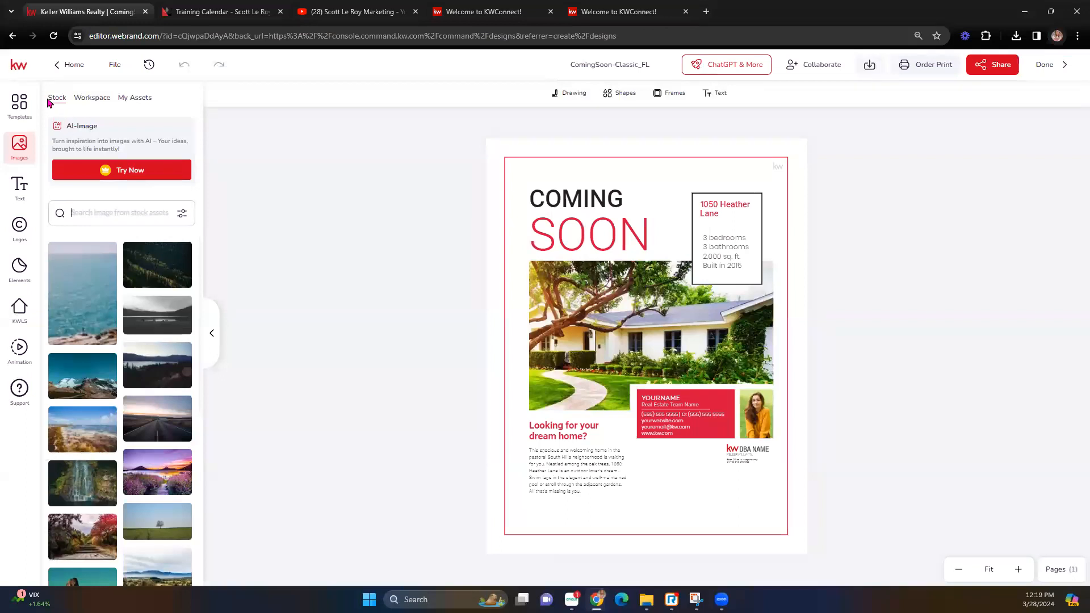
left_click(91, 98)
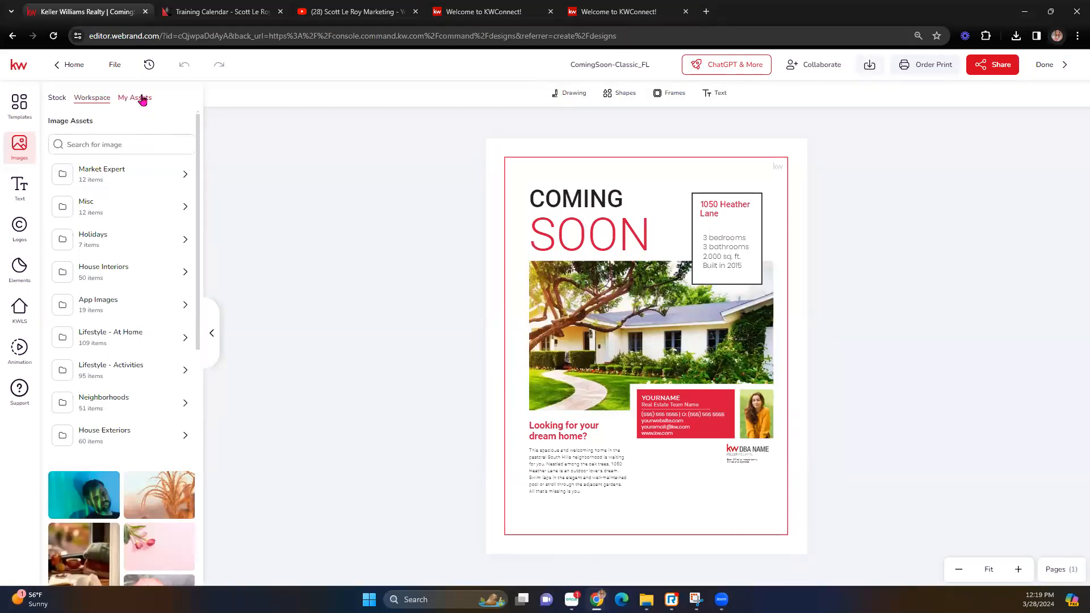
left_click(142, 99)
left_click(59, 98)
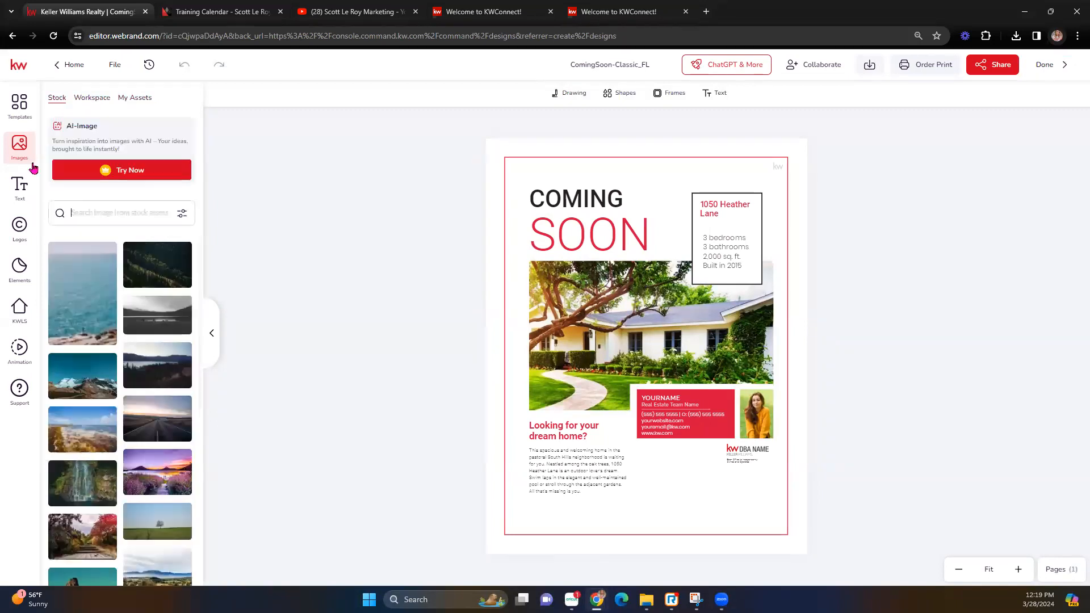
- Review the text options across Add, Banners, Workspace and My Assets, and the logos in Workspace and My Assets
left_click(23, 183)
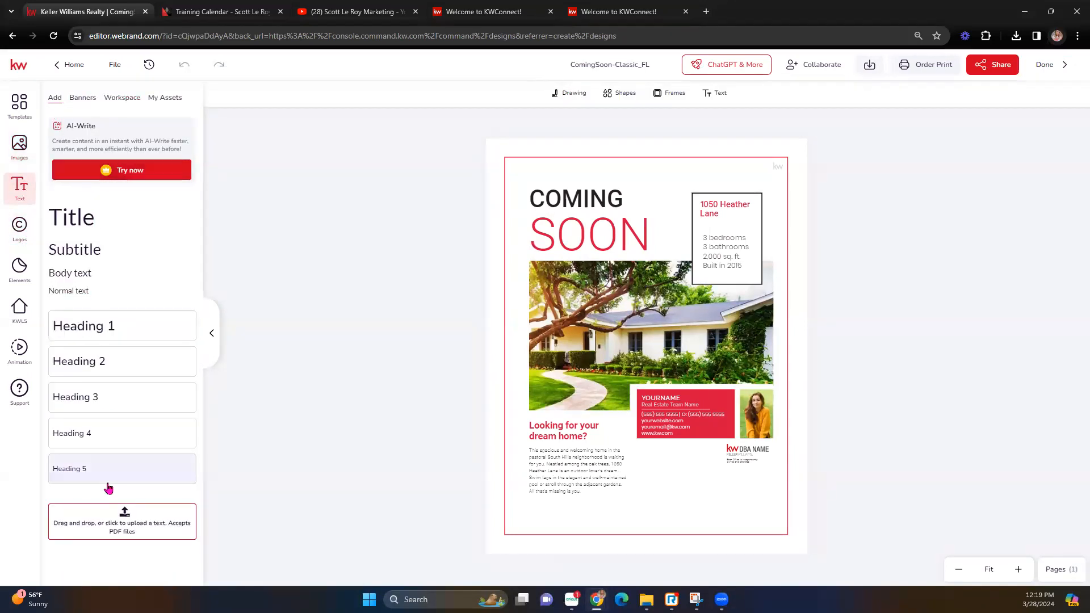
left_click(90, 98)
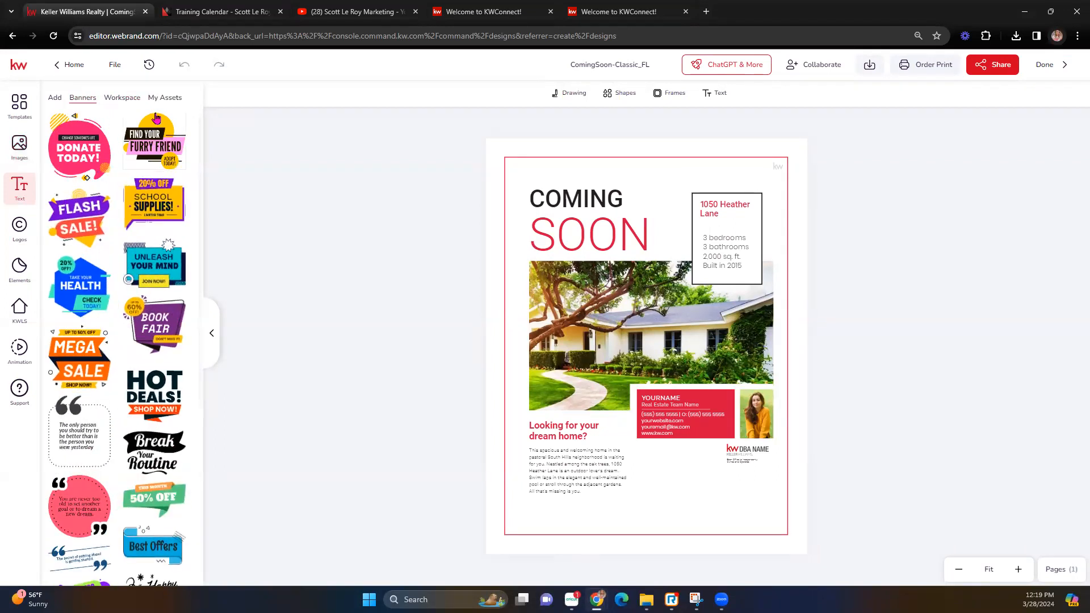
left_click(133, 99)
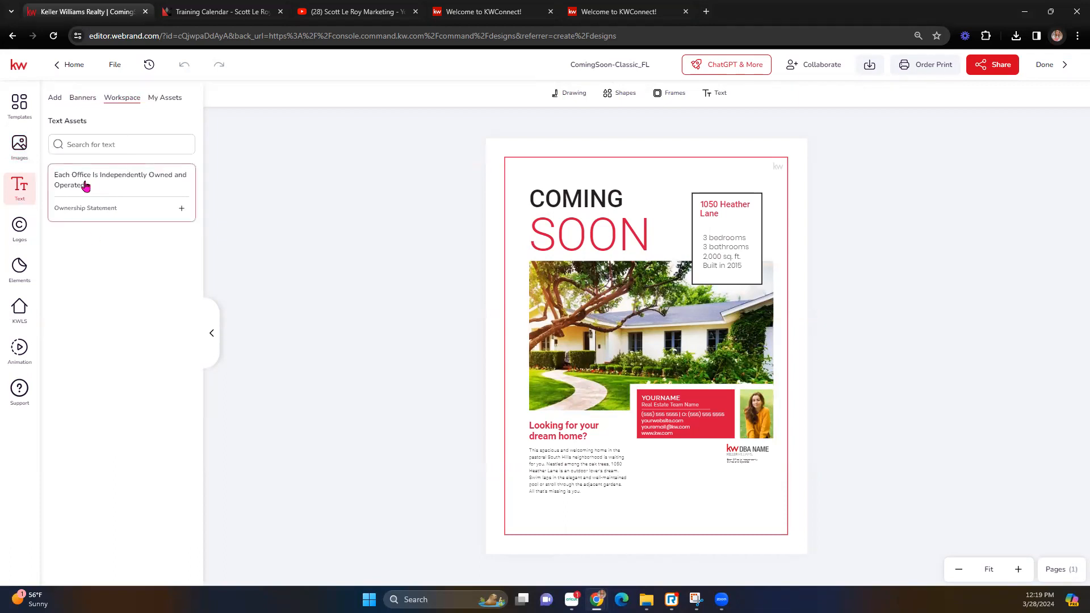
left_click(161, 101)
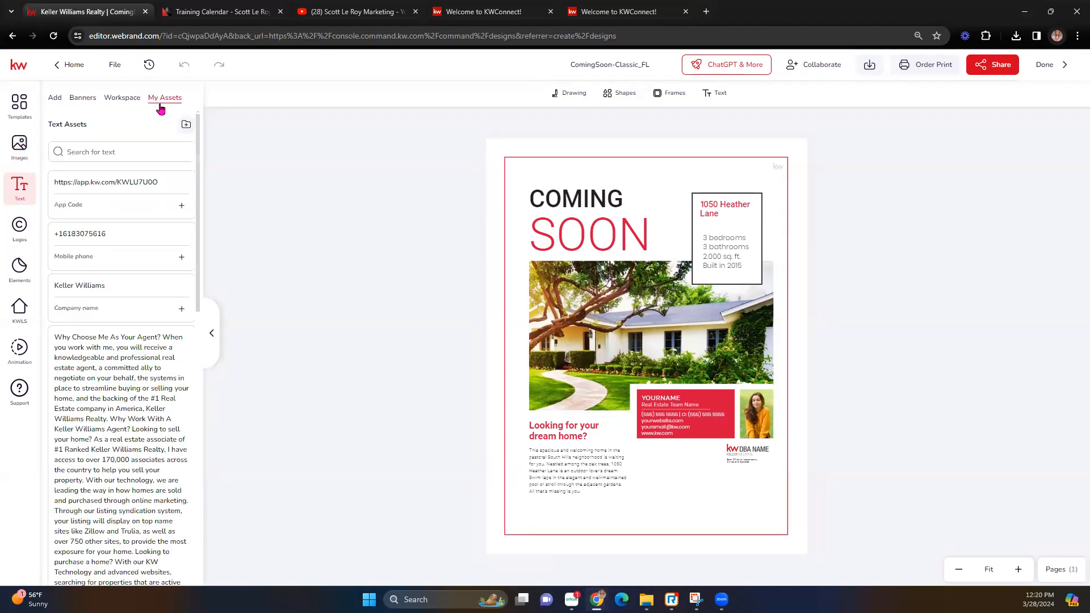
left_click(21, 228)
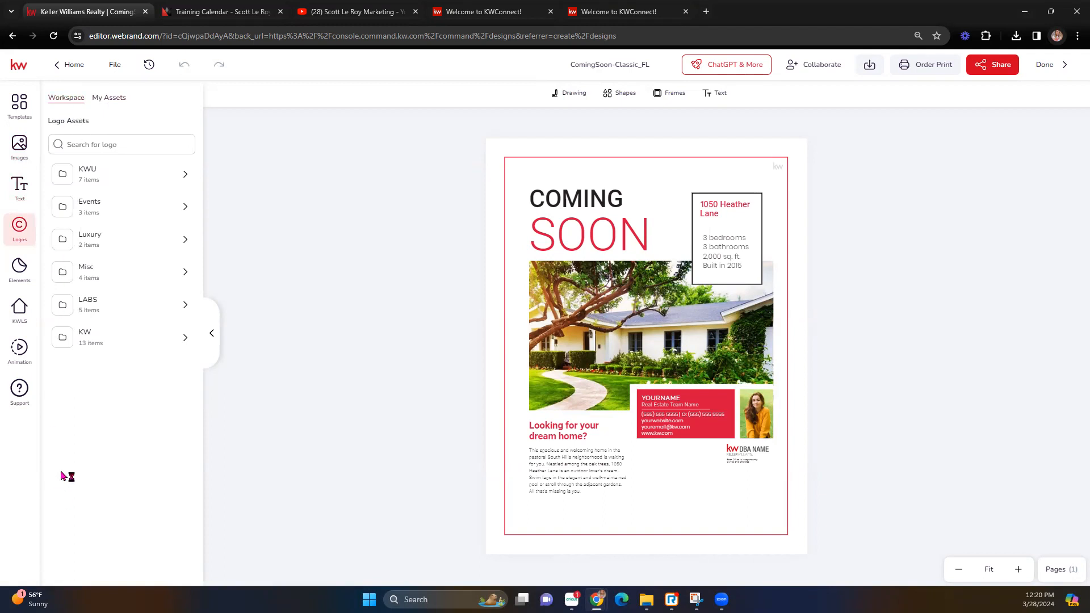
left_click(117, 100)
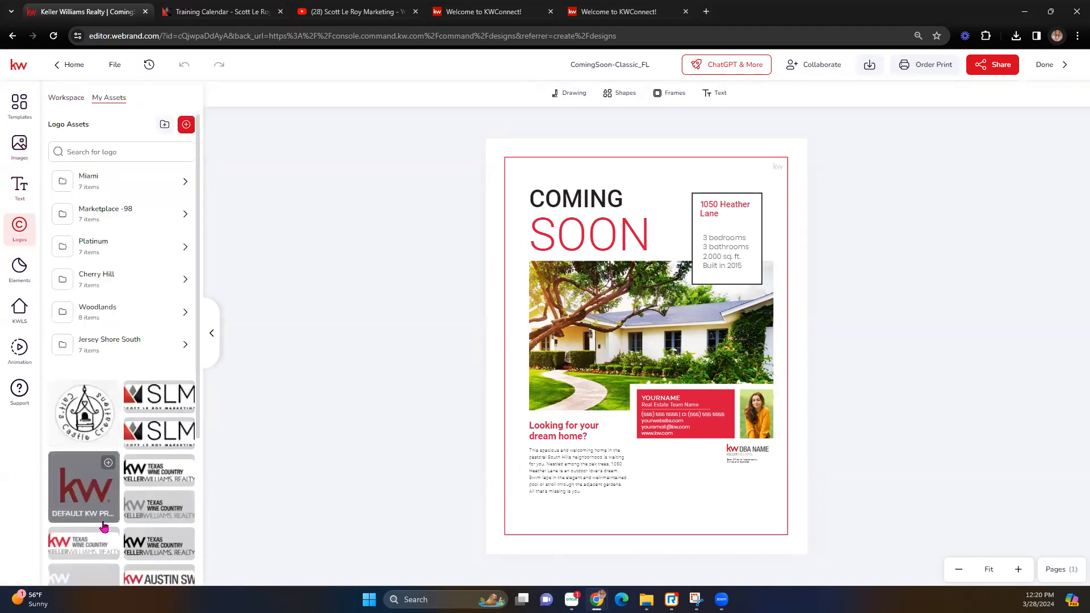
- Review the element sources, KWLS listing search and animation options, and return to the stock images
left_click(19, 268)
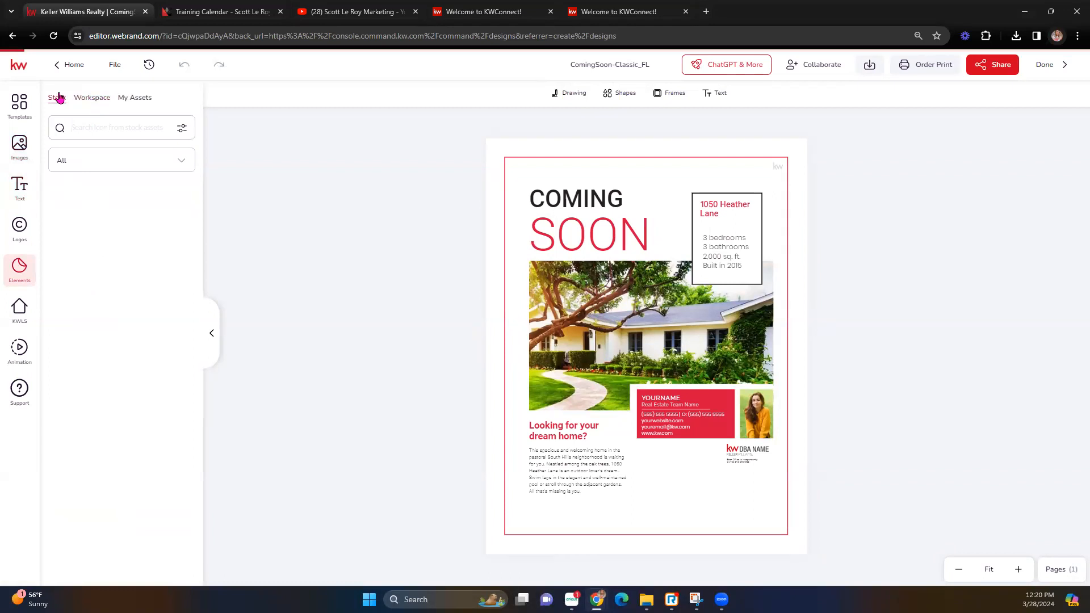
left_click(108, 101)
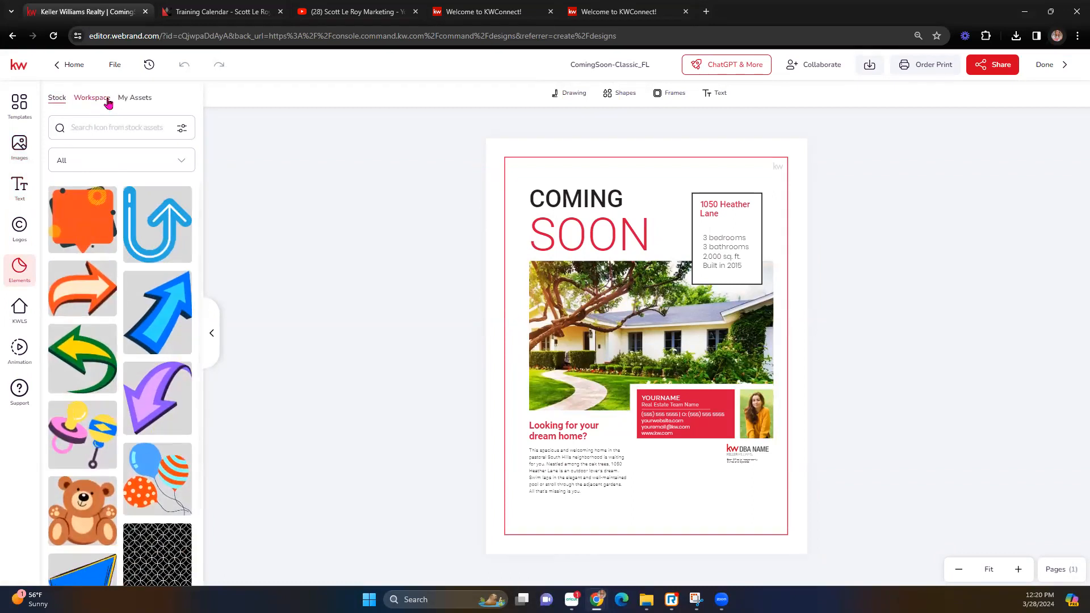
left_click(136, 99)
left_click(19, 313)
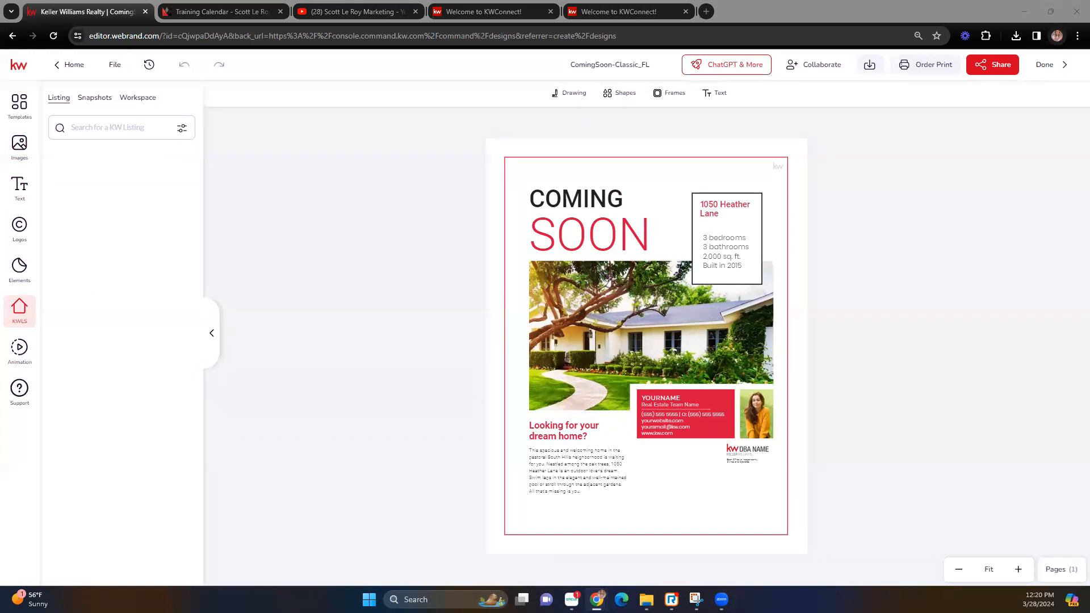
left_click(20, 355)
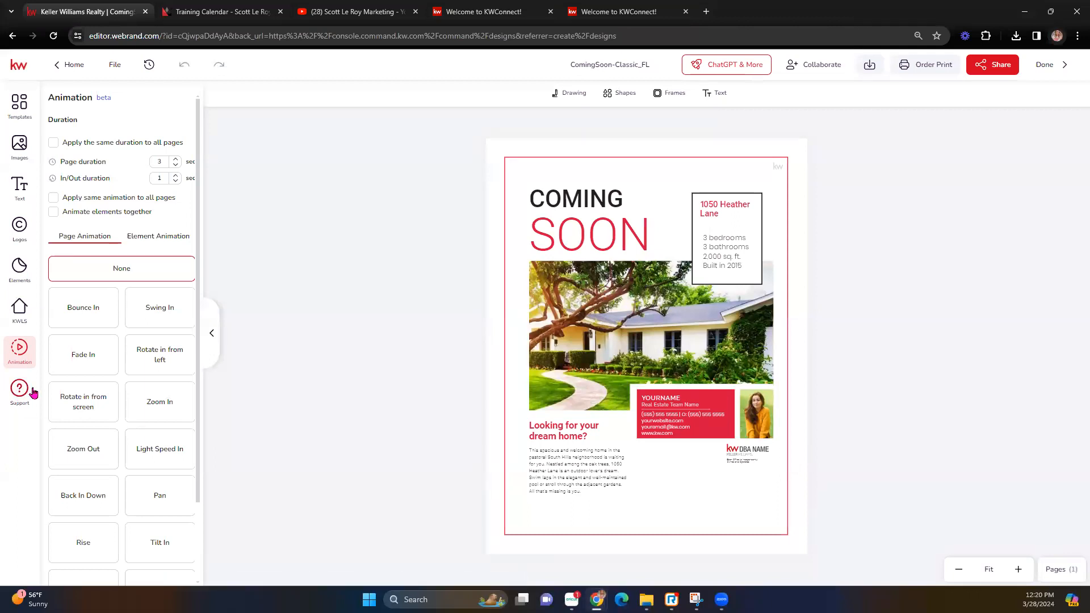
left_click(17, 149)
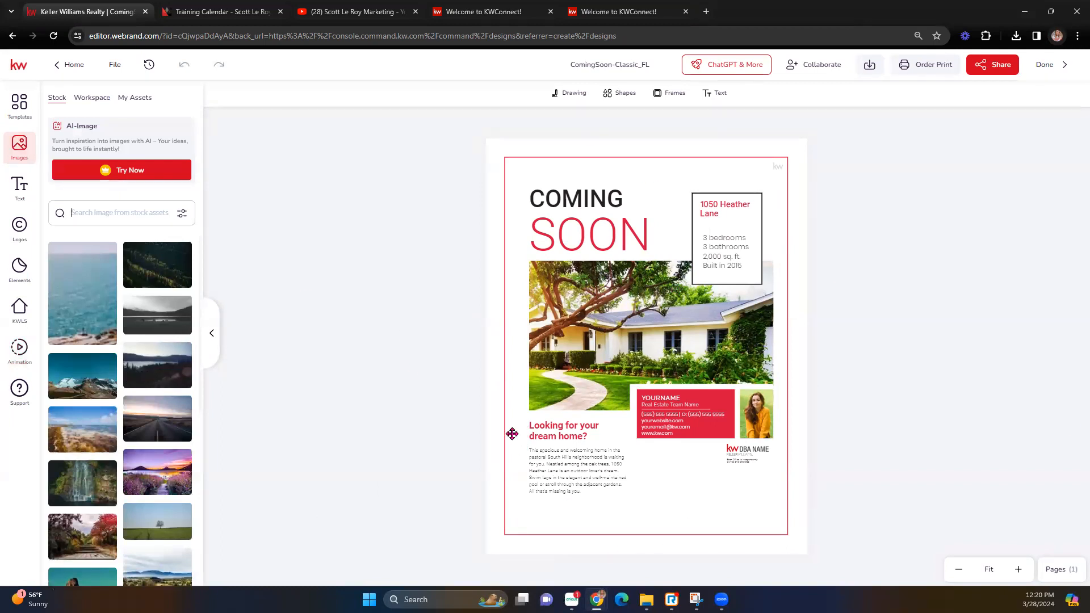
- Set the font size of the flyer's COMING heading to 52 pt
left_click(599, 202)
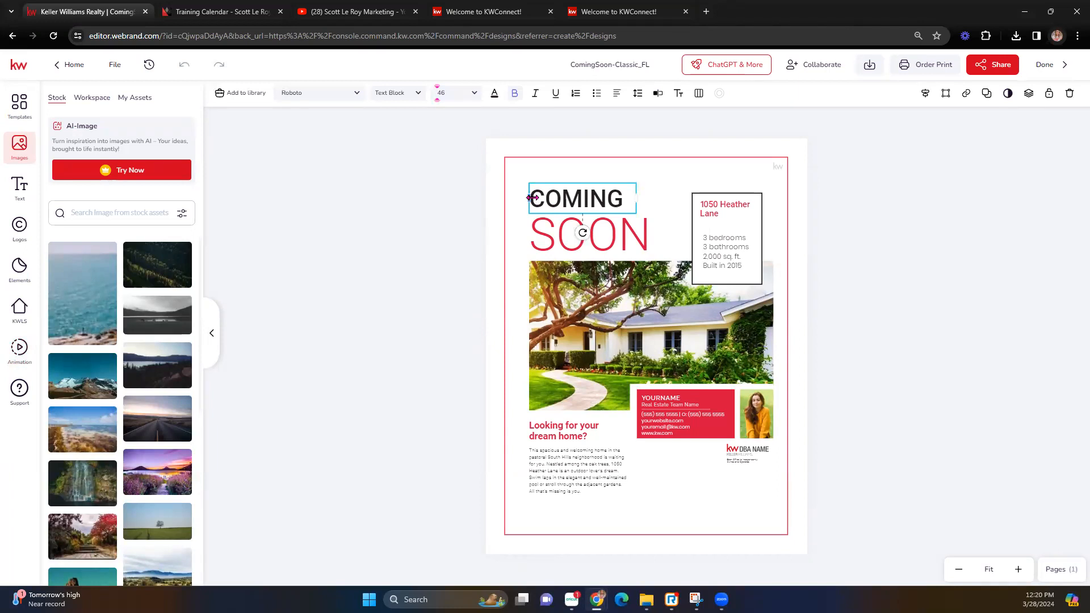
left_click(474, 94)
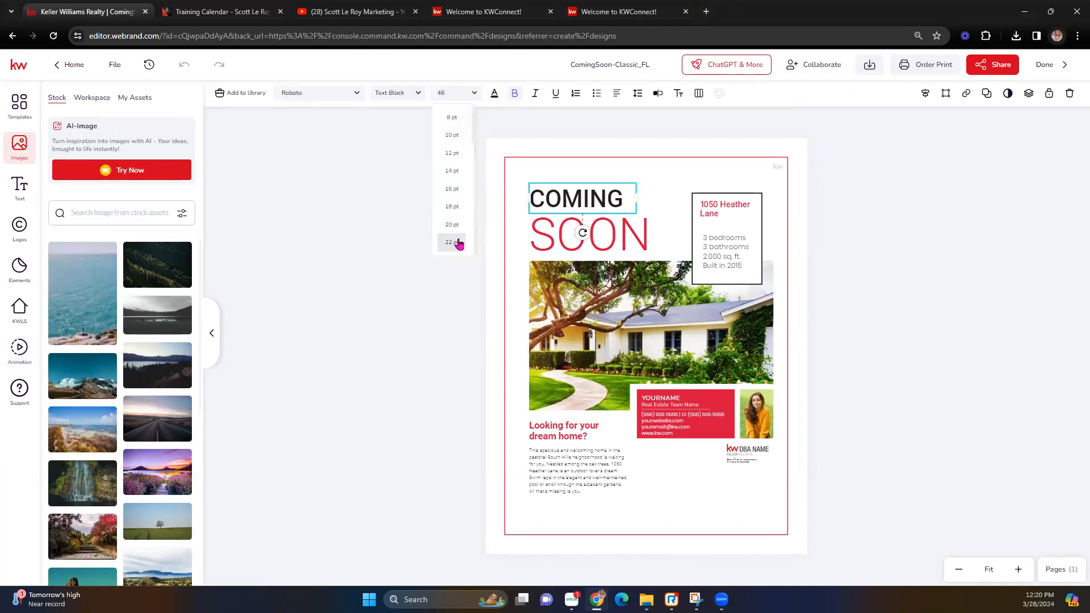
scroll(458, 238, "down", 5)
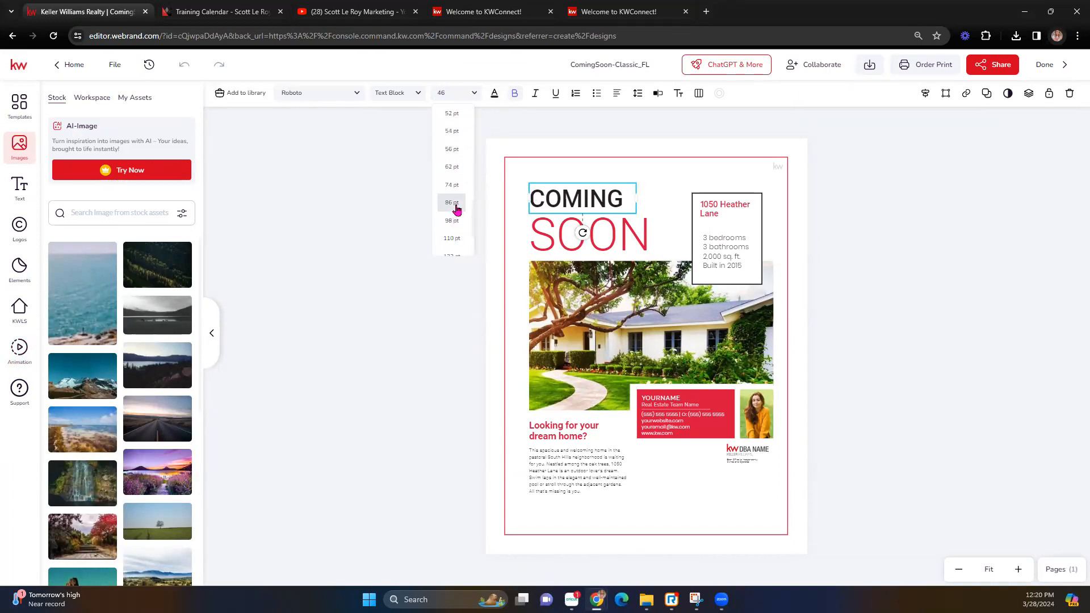
scroll(458, 135, "up", 2)
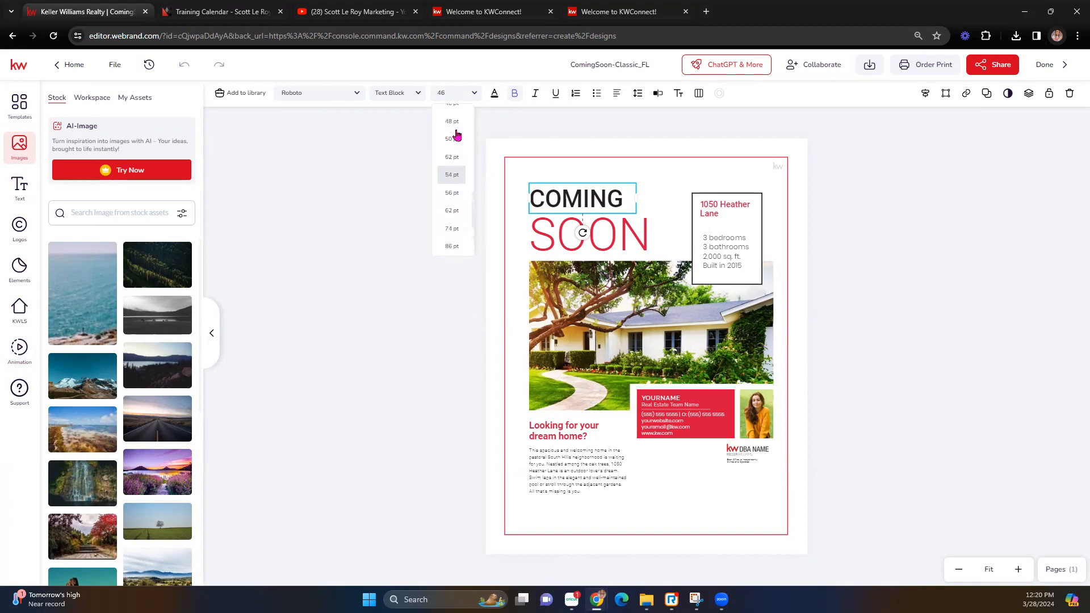
left_click(452, 172)
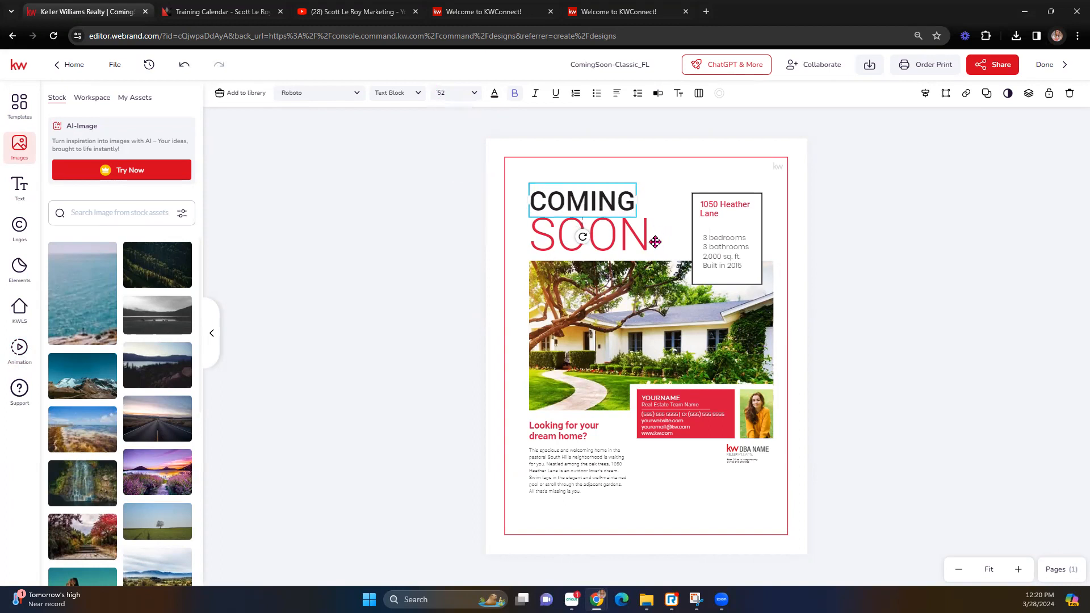
- Make the SOON heading bold and shift the COMING and SOON text together slightly up and to the right
left_click(637, 236)
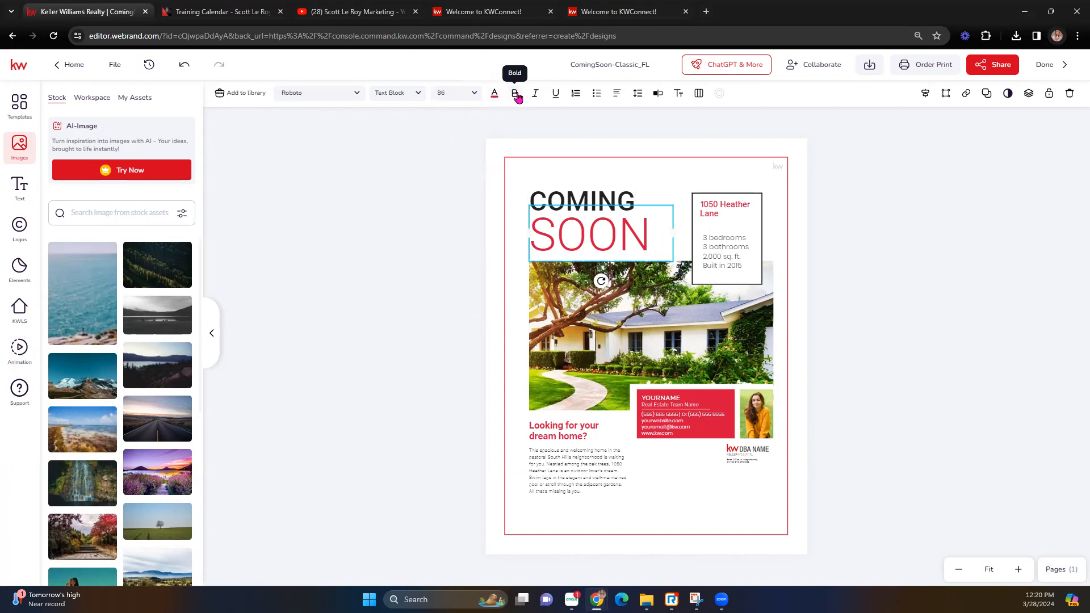
left_click(516, 95)
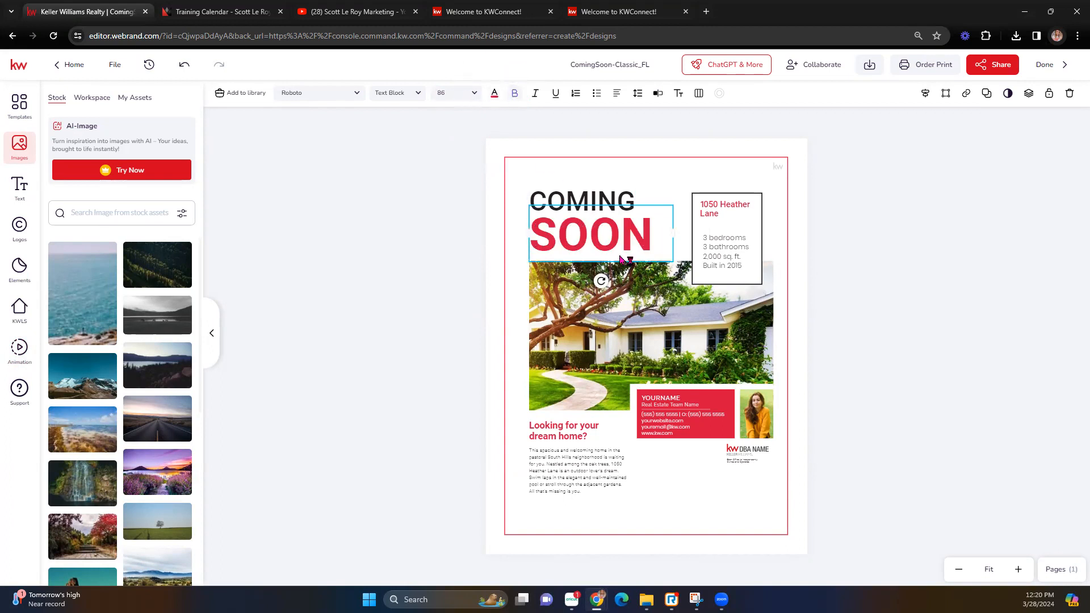
left_click(589, 204)
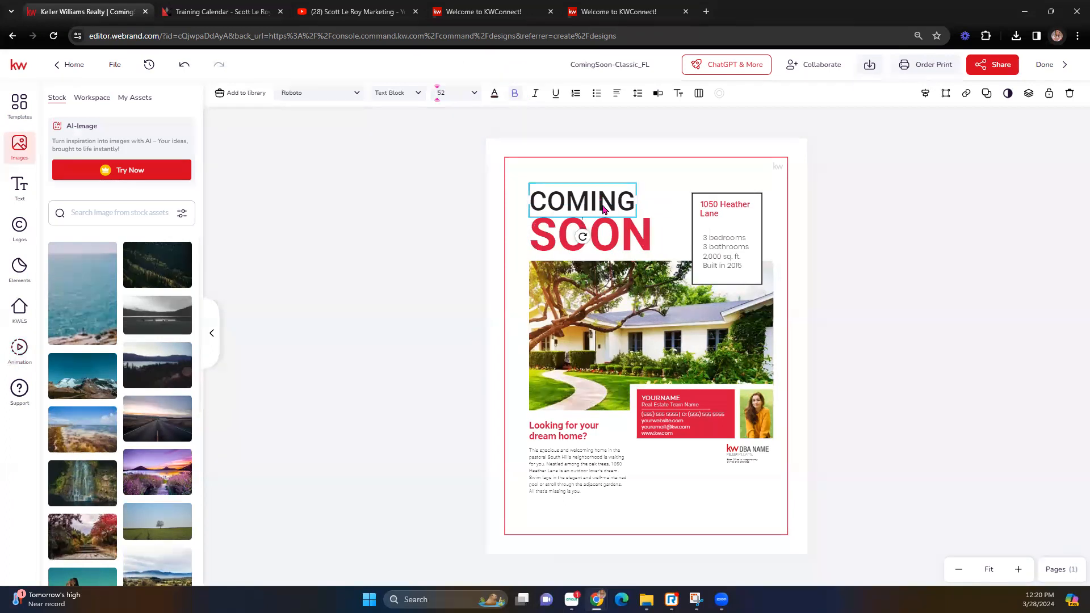
left_click(618, 242, "shift")
mouse_move(621, 240)
left_mouse_down()
mouse_move(610, 220)
mouse_move(618, 239)
left_mouse_up()
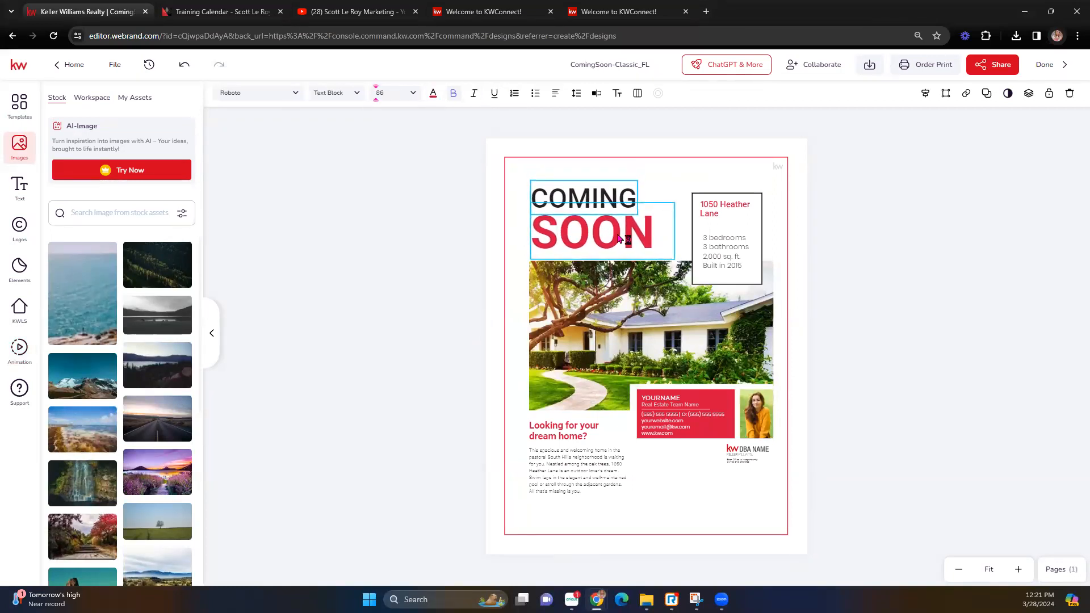
- Try the snow-capped mountain stock image in place of the house photo, and undo it together with the heading's move and bolding
left_click(799, 251)
left_click(630, 298)
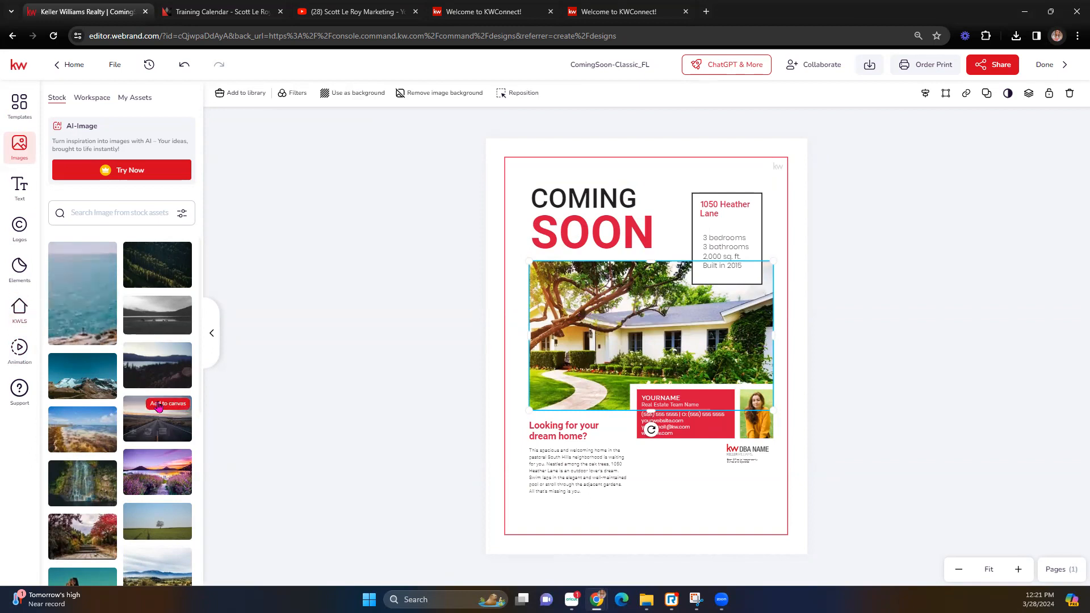
mouse_move(85, 381)
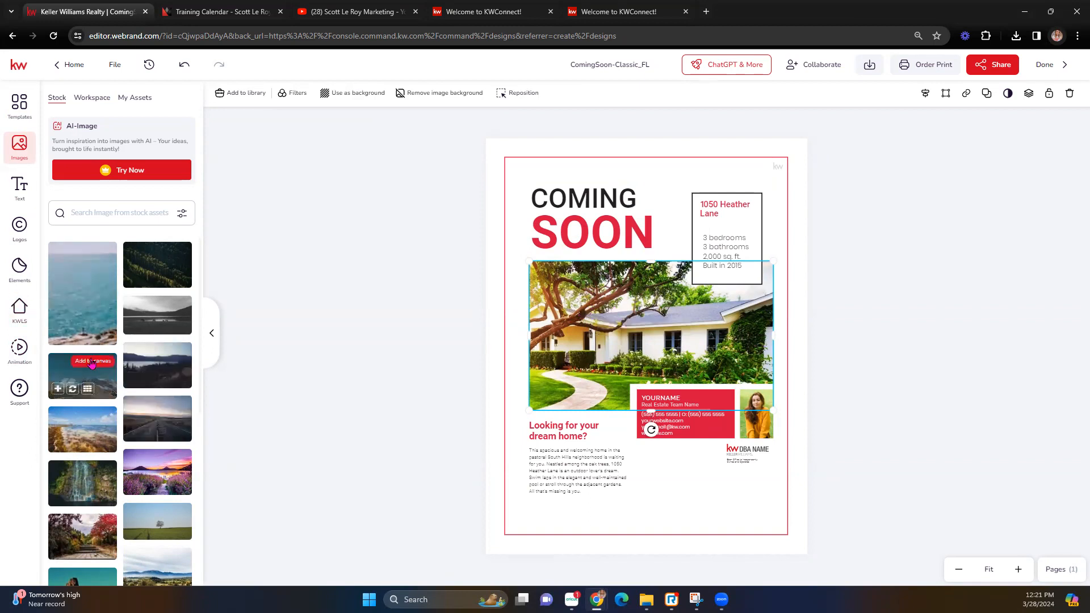
left_click(73, 389)
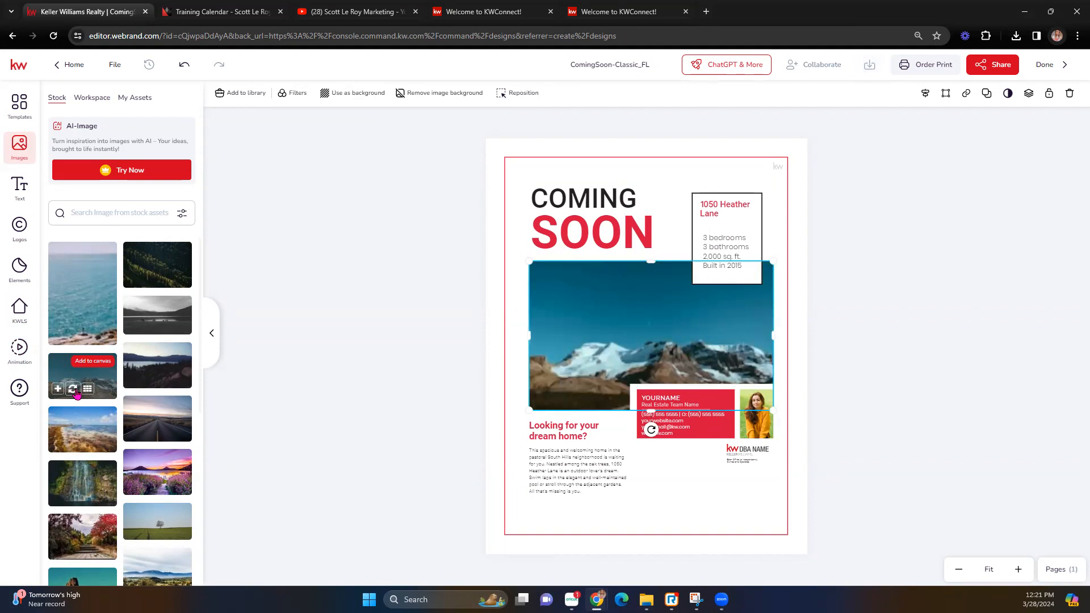
left_click(184, 64)
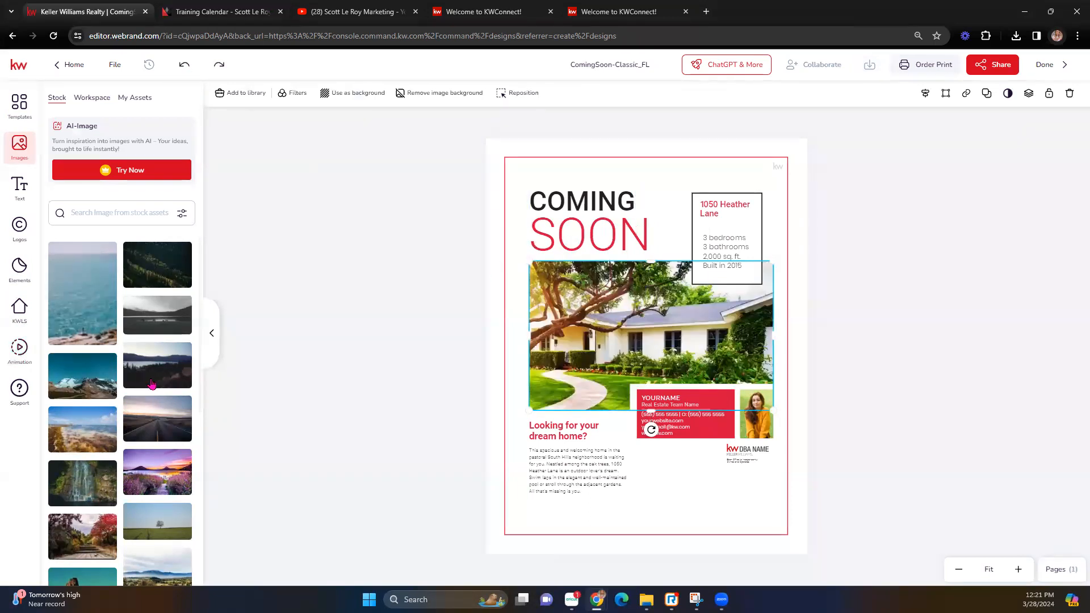
- Search the KWLS listings by MLS number for O6178560
left_click(31, 310)
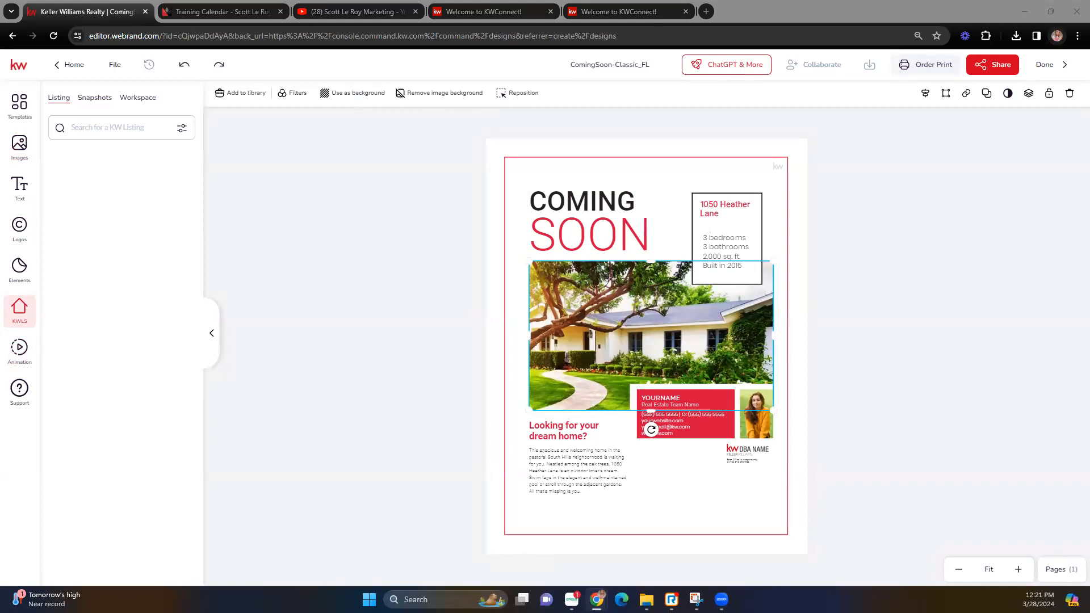
left_click(94, 128)
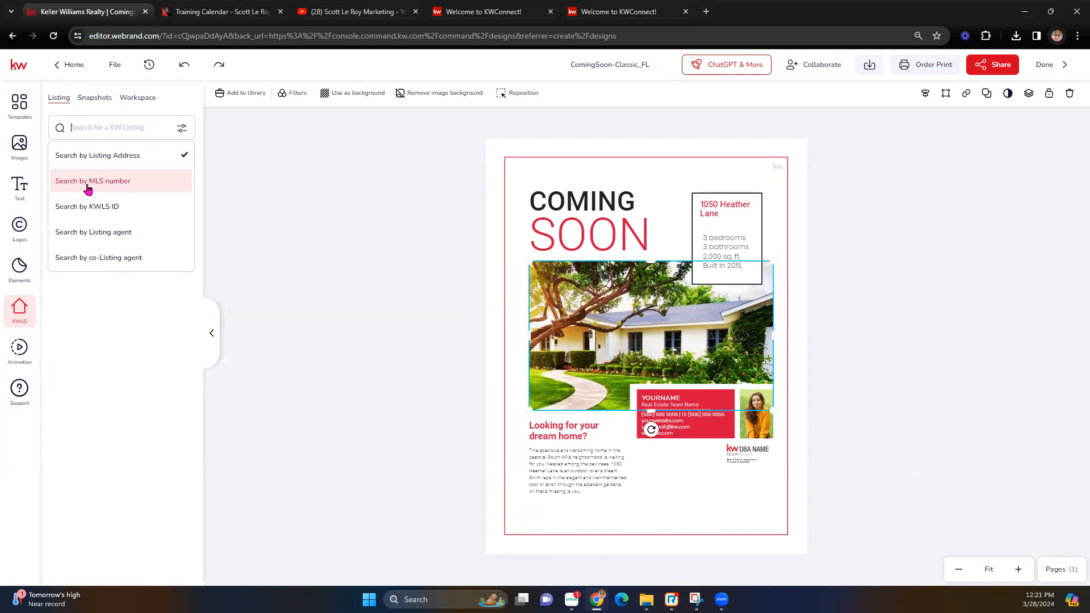
left_click(88, 188)
left_click(85, 131)
type("O6178560")
key("Return")
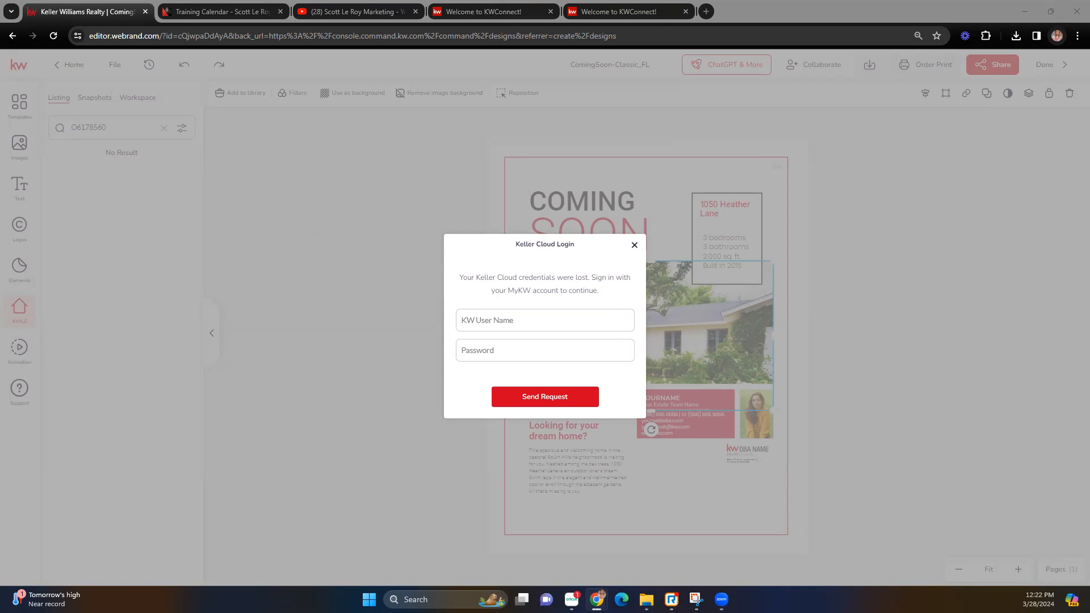
- Sign in to Keller Cloud with the KW user name and account password, and close the login dialog
left_click(537, 317)
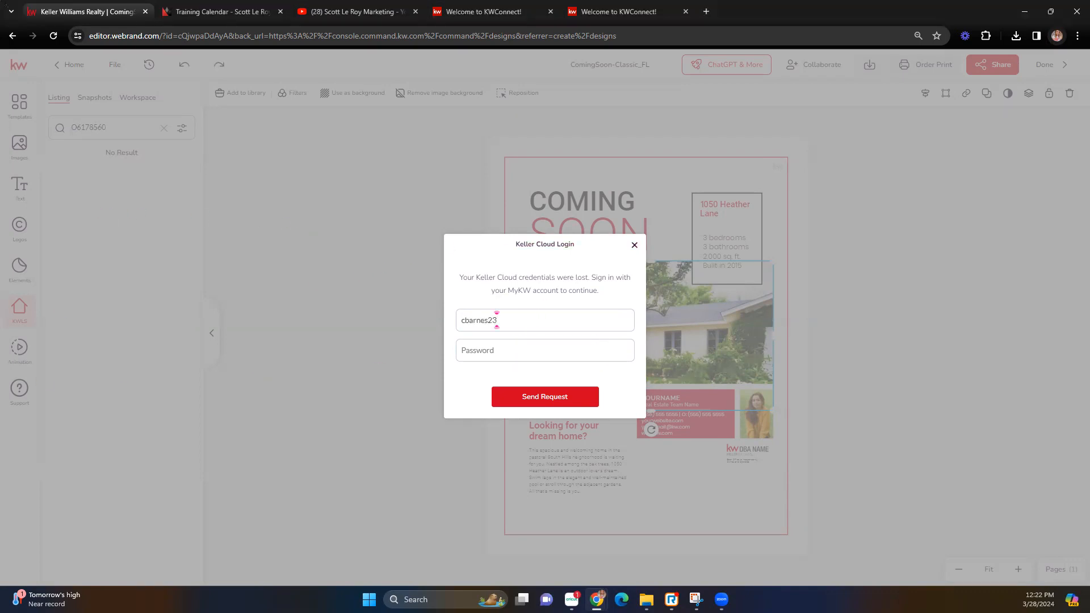
left_click(549, 401)
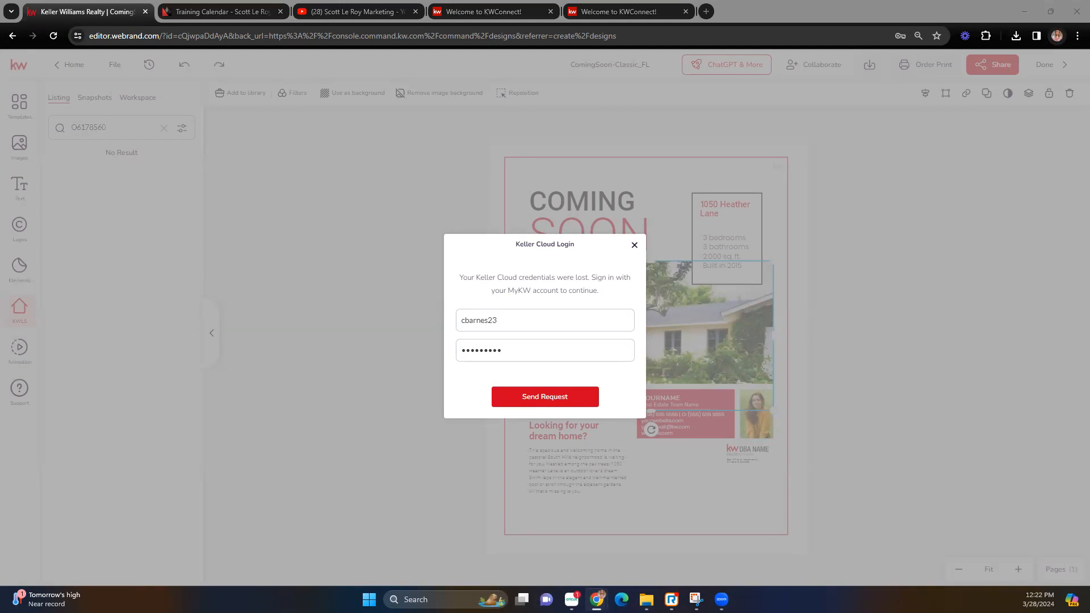
left_click(426, 354)
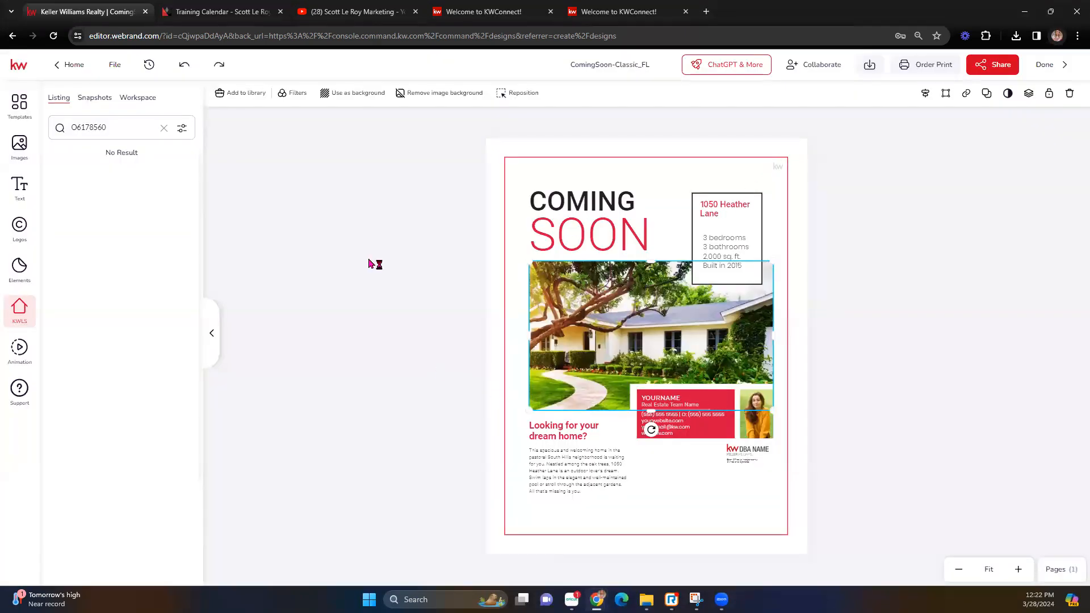
- Rerun the KWLS search for O6178560 and sign in to Keller Cloud with the KW user name and account password
left_click(120, 134)
key("Return")
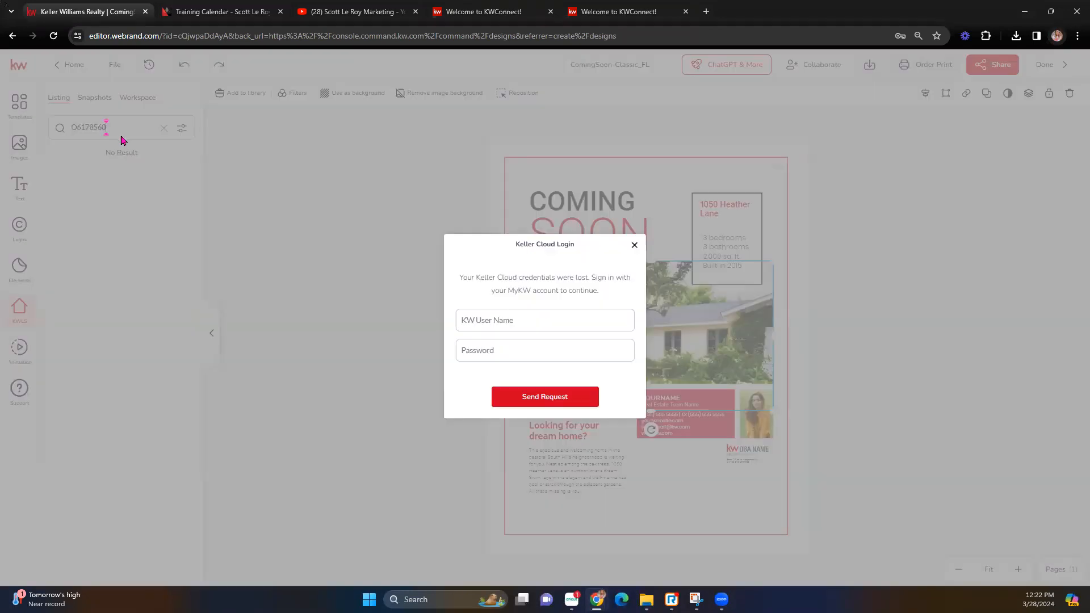
left_click(553, 344)
key("ctrl+v")
left_click(509, 317)
key("ctrl+z")
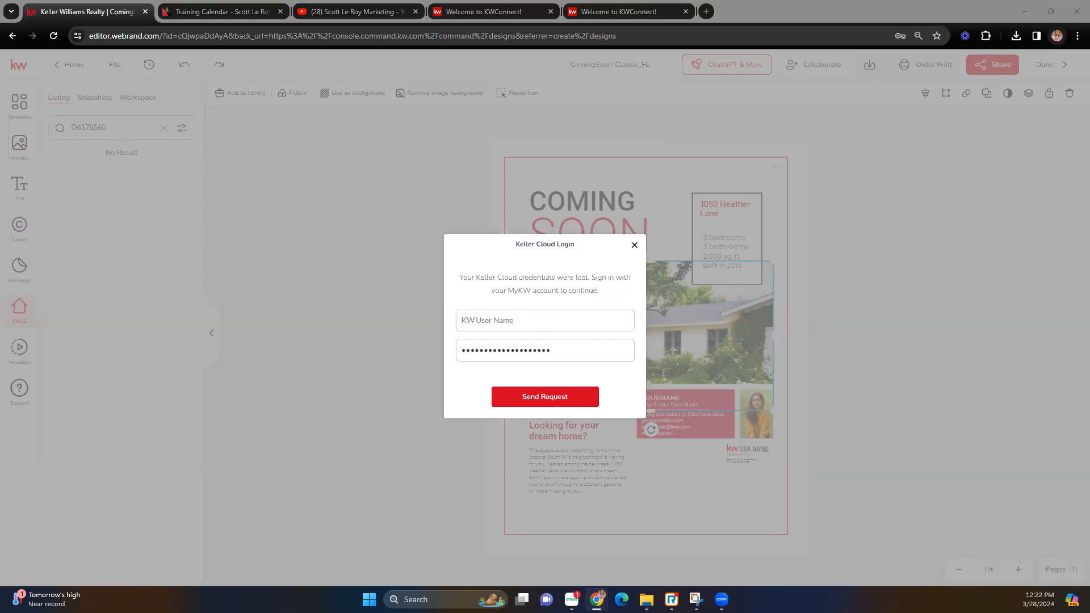
left_click(506, 316)
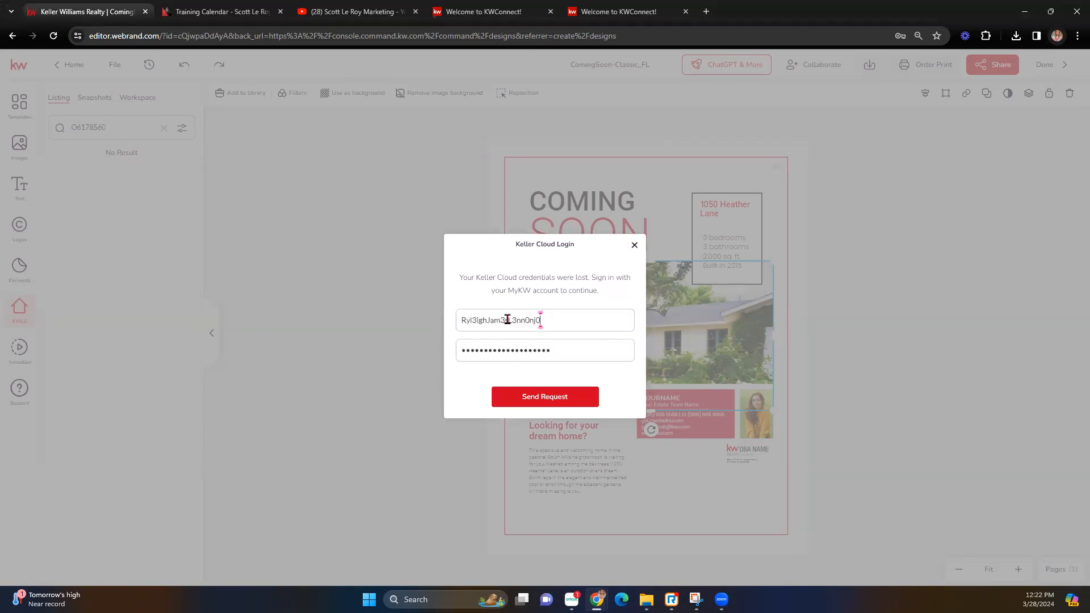
key("ctrl+z")
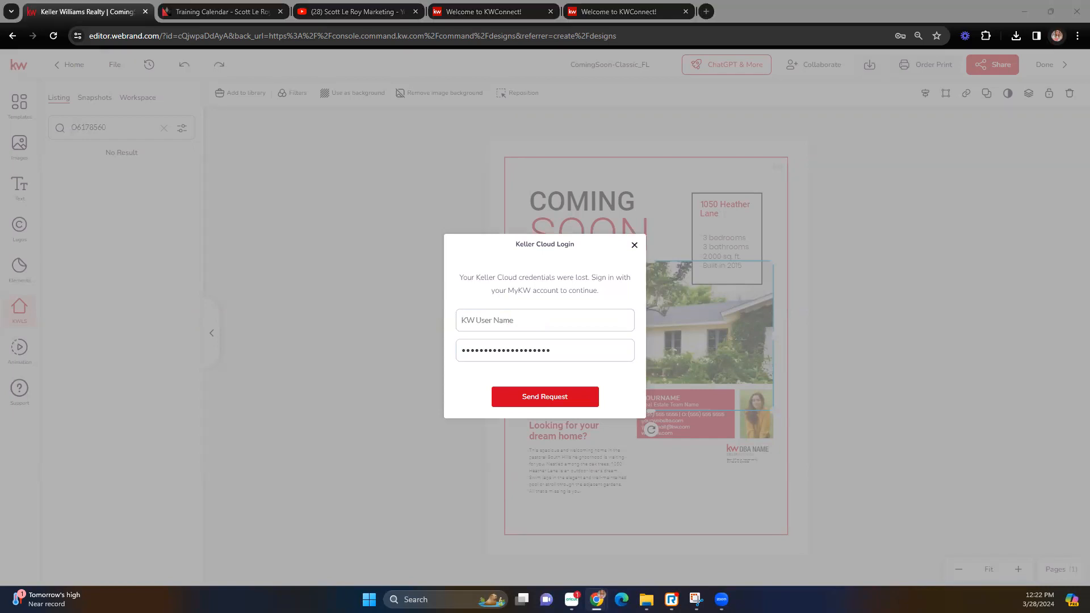
left_click(525, 326)
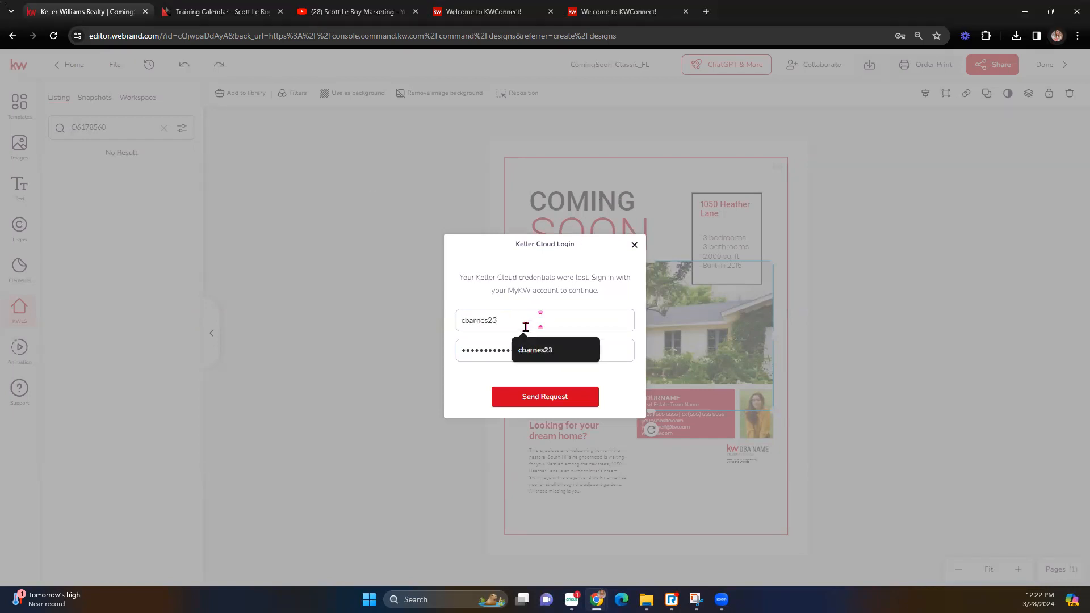
left_click(539, 395)
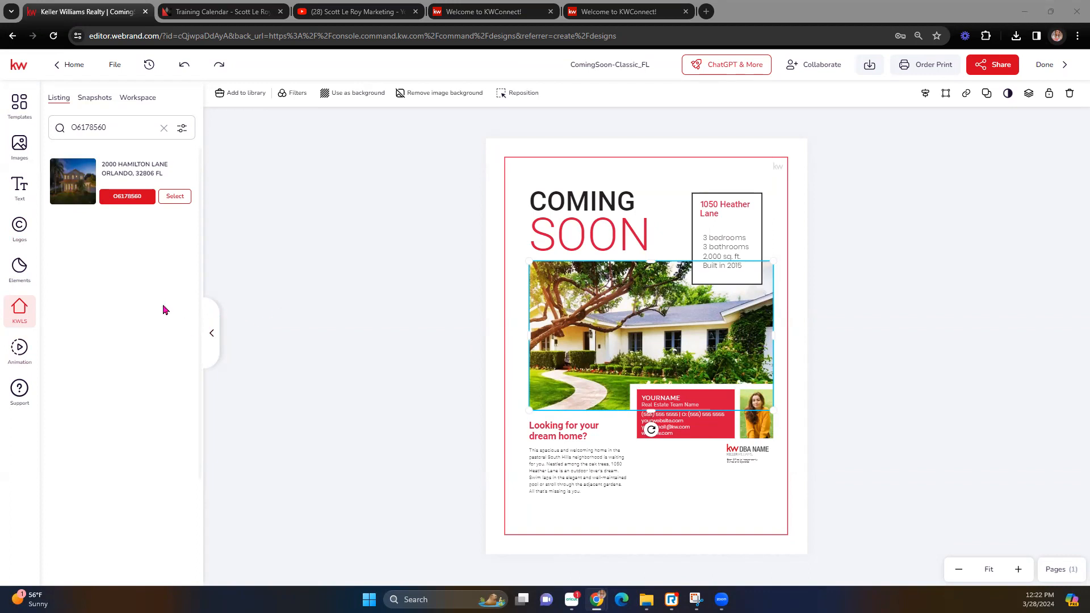
- Review the found listing's details and replace the flyer's house photo with the listing's daytime front exterior photo
left_click(176, 196)
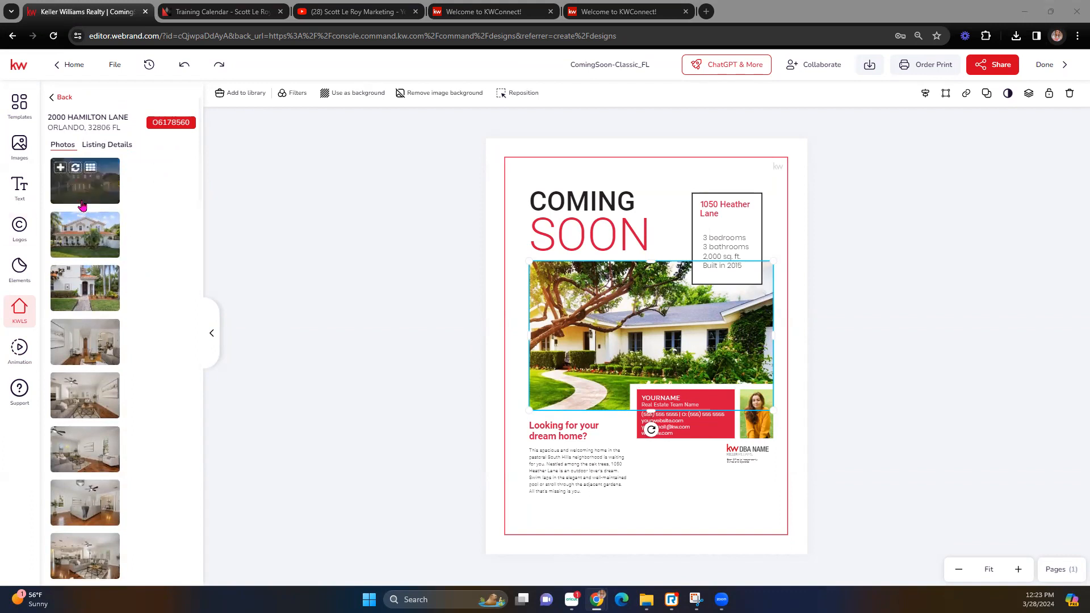
left_click(108, 145)
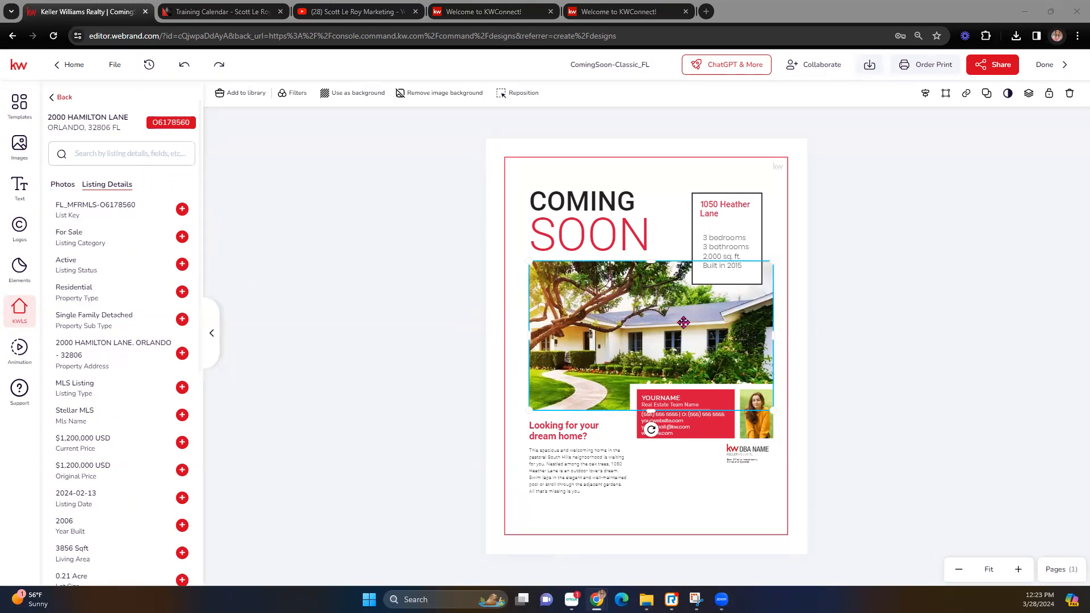
left_click(63, 185)
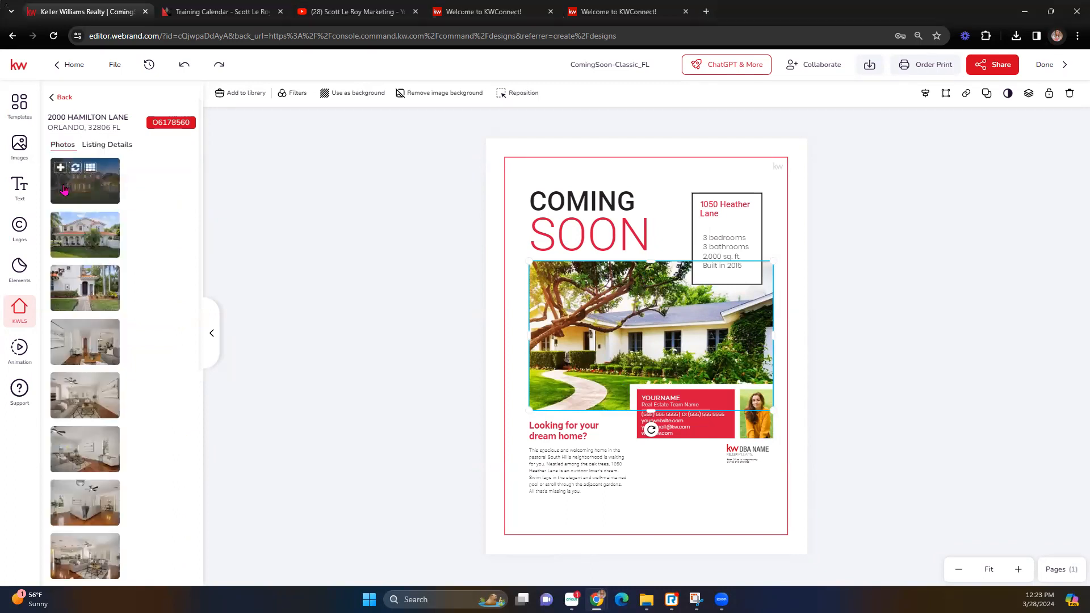
left_click(640, 293)
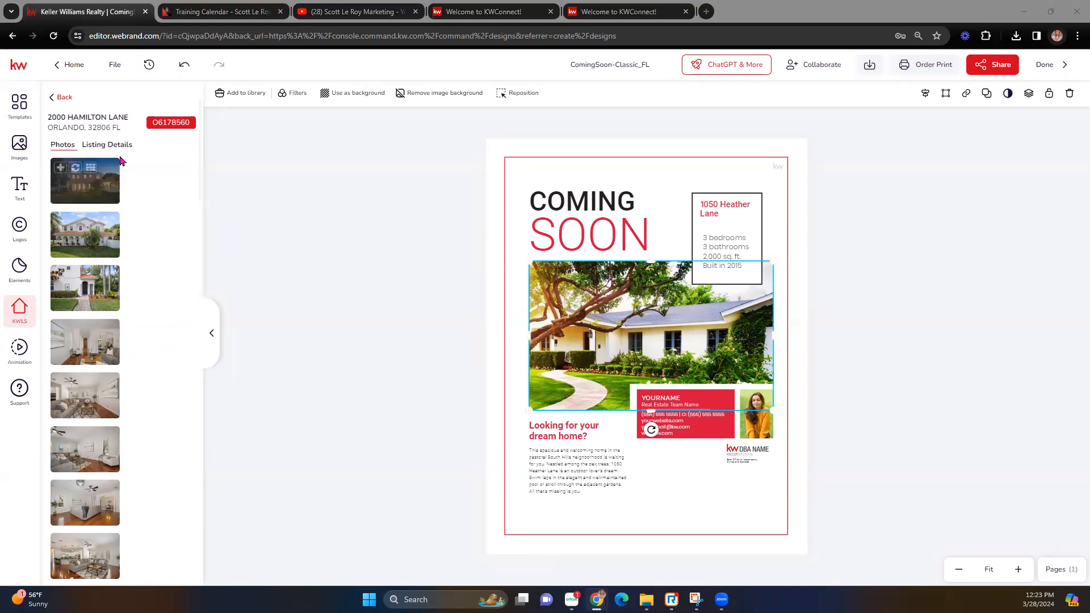
mouse_move(77, 227)
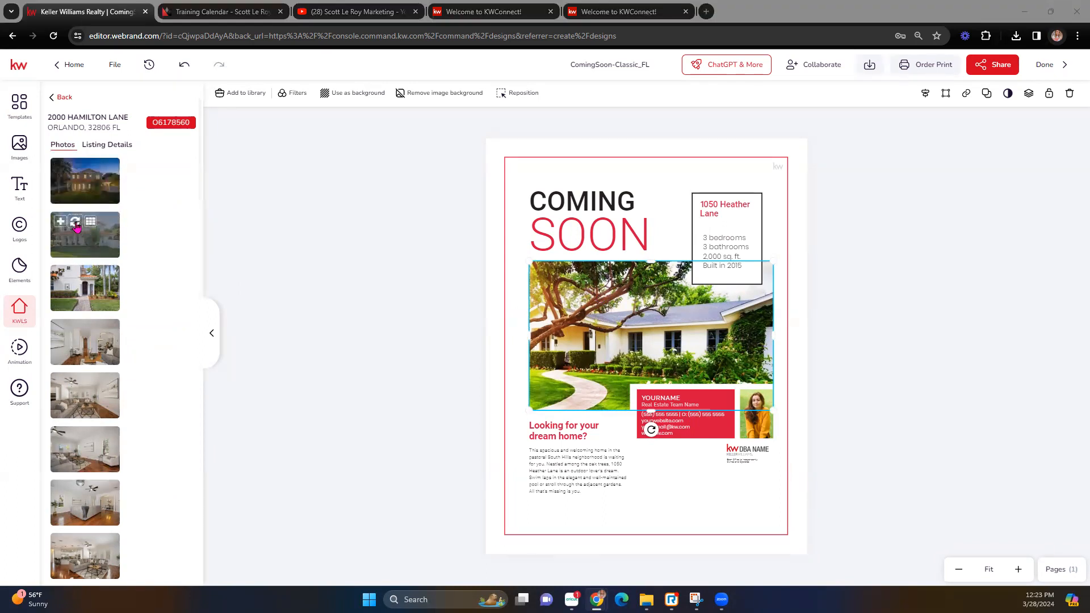
left_click(76, 222)
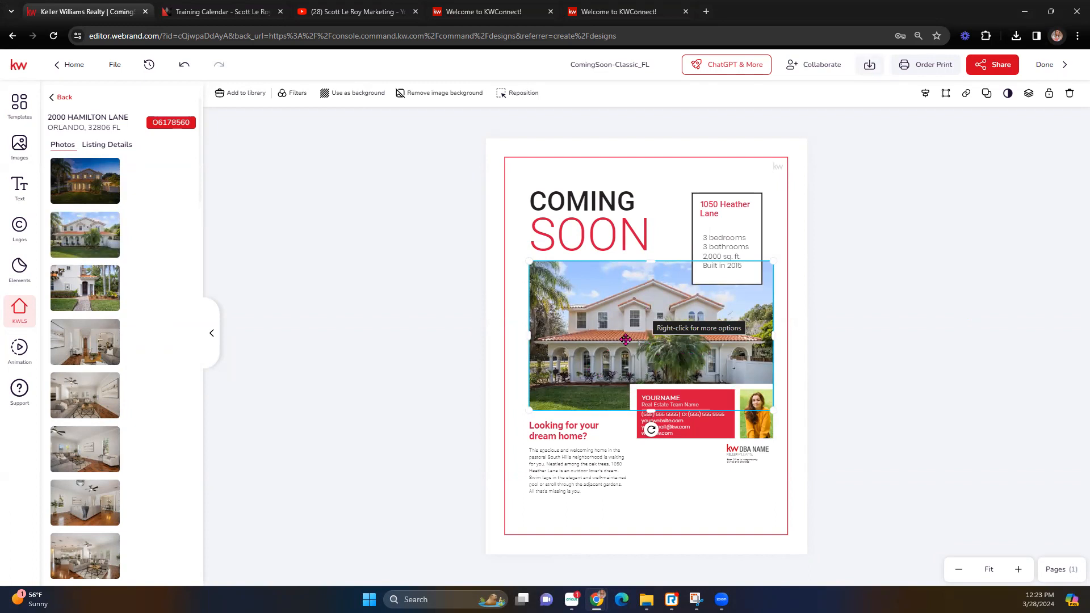
- Reposition the new house photo by enlarging it slightly and recentering it within its frame
double_click(602, 332)
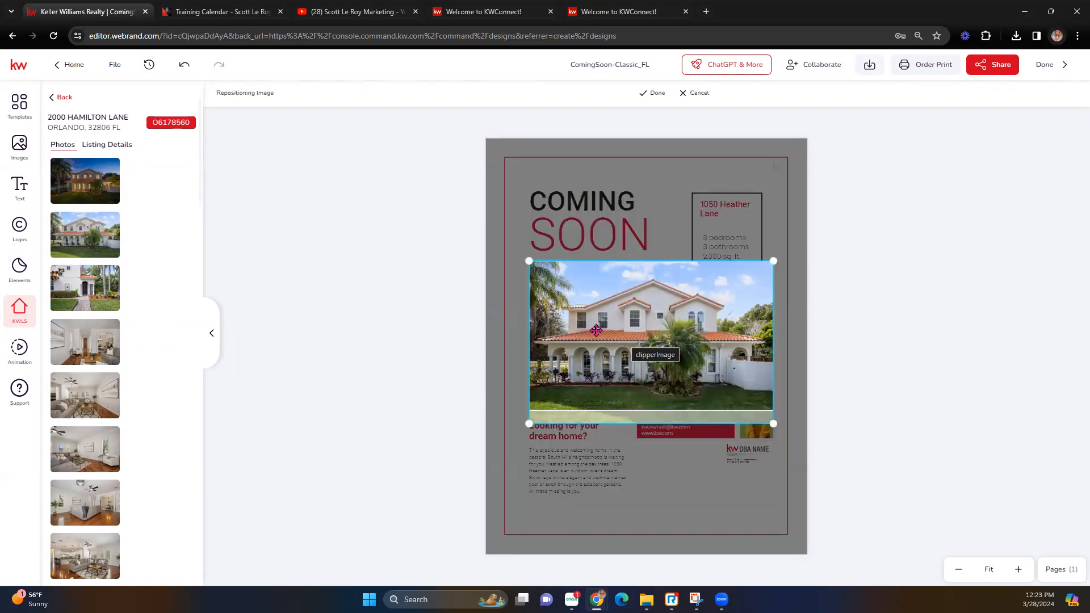
left_click_drag(533, 261, 511, 249)
mouse_move(619, 310)
left_mouse_down()
mouse_move(636, 303)
mouse_move(614, 303)
mouse_move(636, 312)
mouse_move(628, 306)
left_mouse_up()
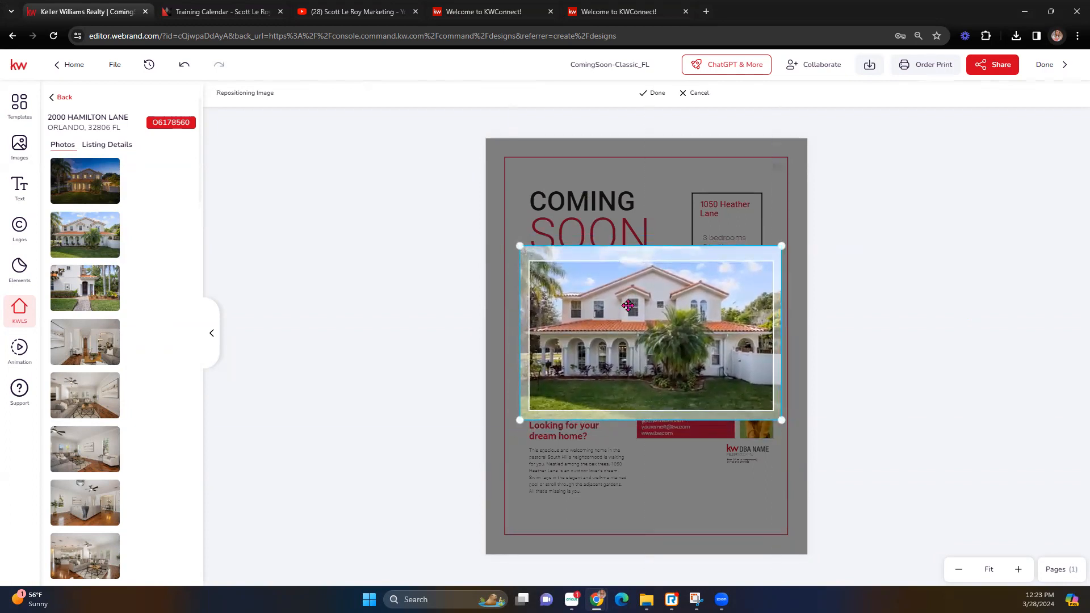
left_click(656, 94)
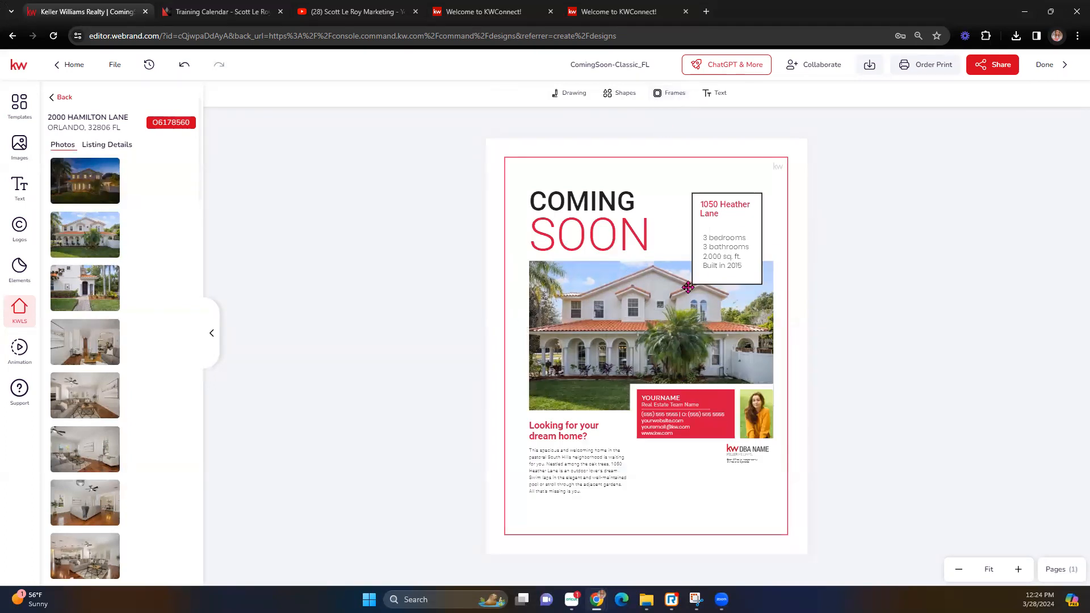
- Replace the flyer's sample address heading with the property address from the listing details
left_click(719, 210)
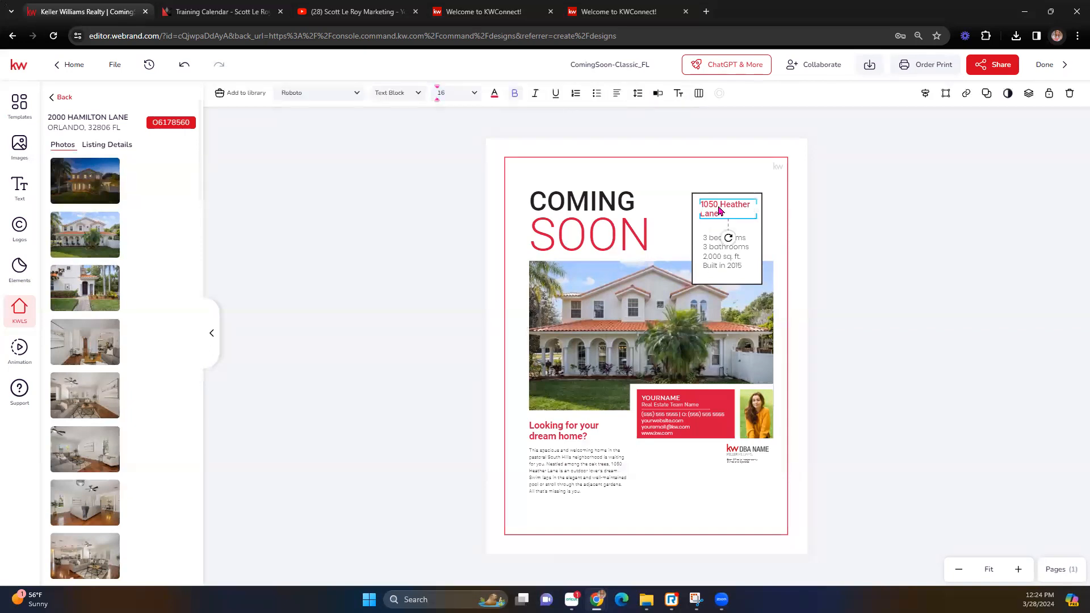
left_click(122, 144)
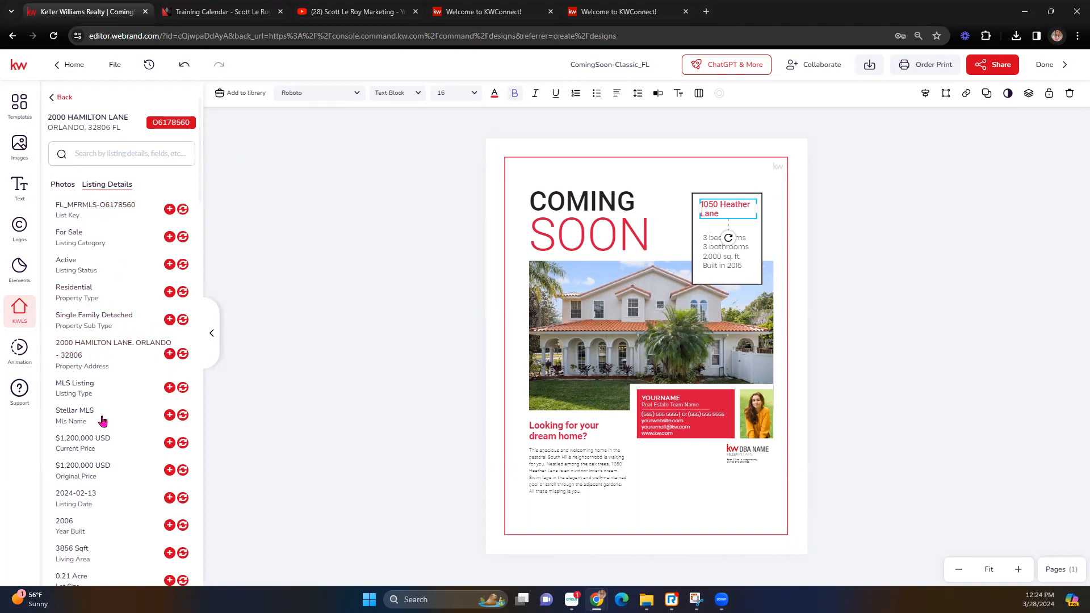
left_click(184, 354)
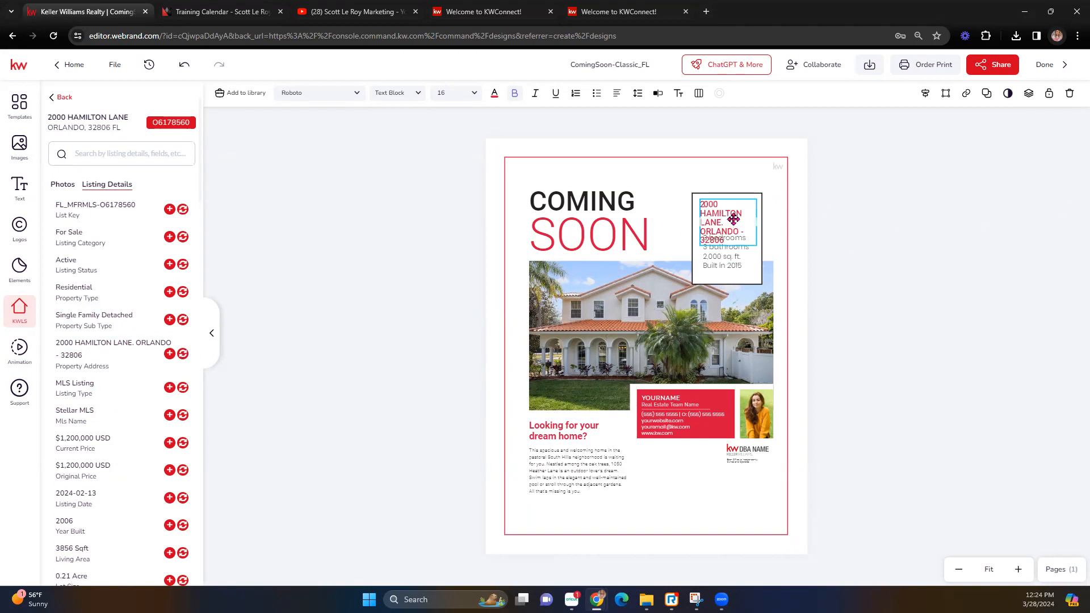
- Delete the city and ZIP code from the address heading, leaving only the street address
triple_click(729, 236)
left_click(728, 238)
double_click(723, 241)
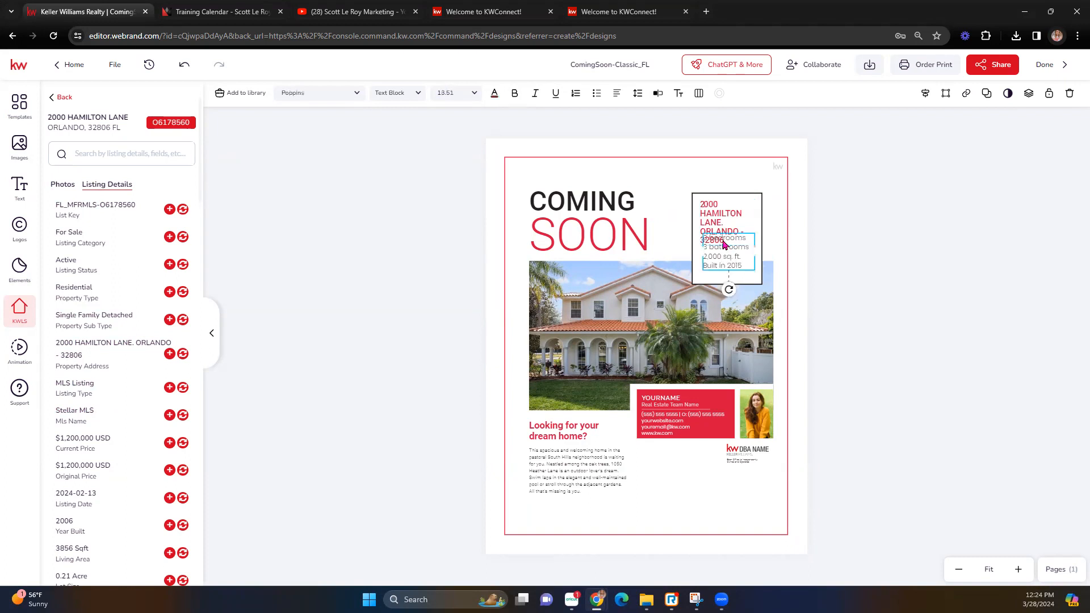
left_click(708, 213)
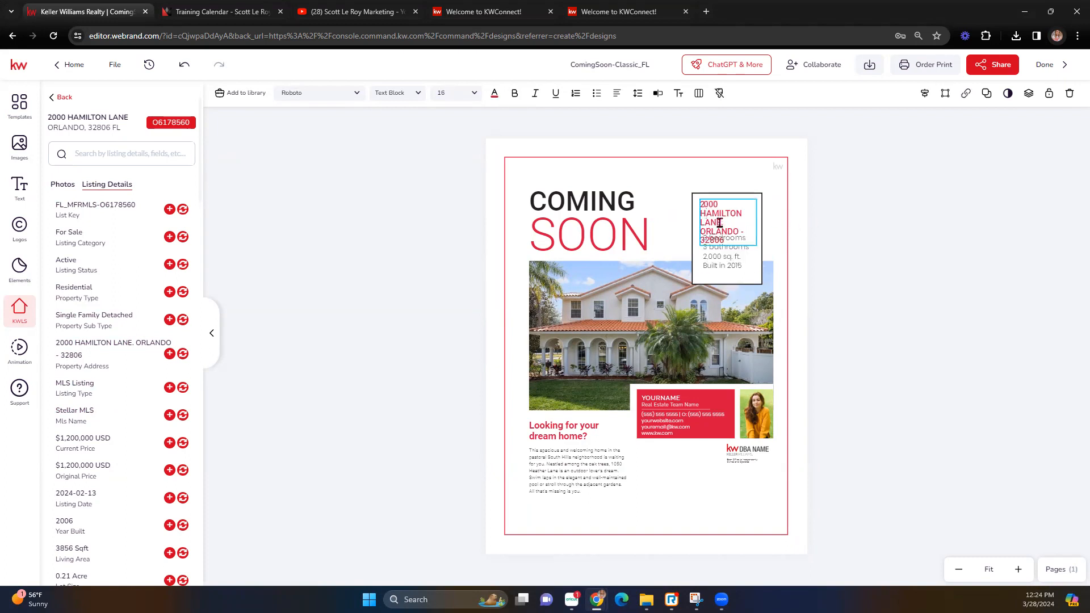
left_click_drag(701, 230, 752, 243)
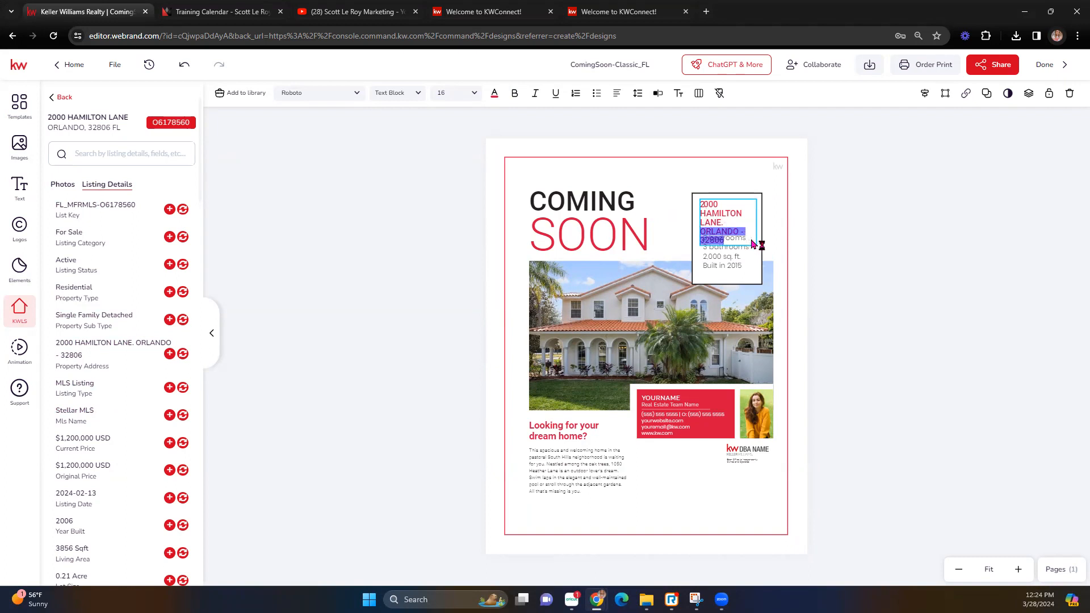
key("BackSpace")
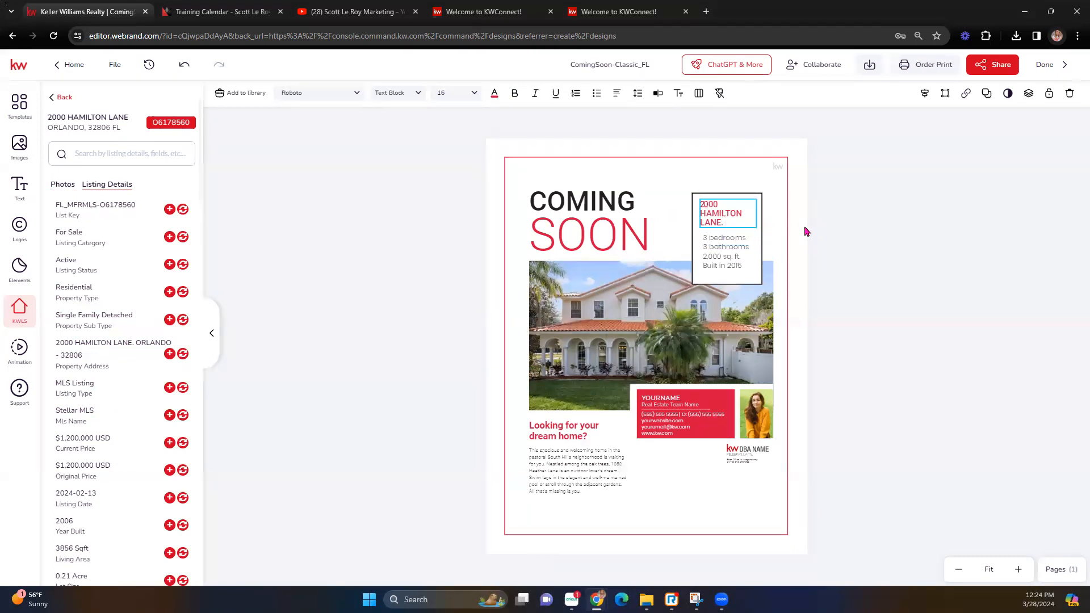
- Shorten the street suffix in the address heading from LANE to LN without punctuation
left_click(795, 264)
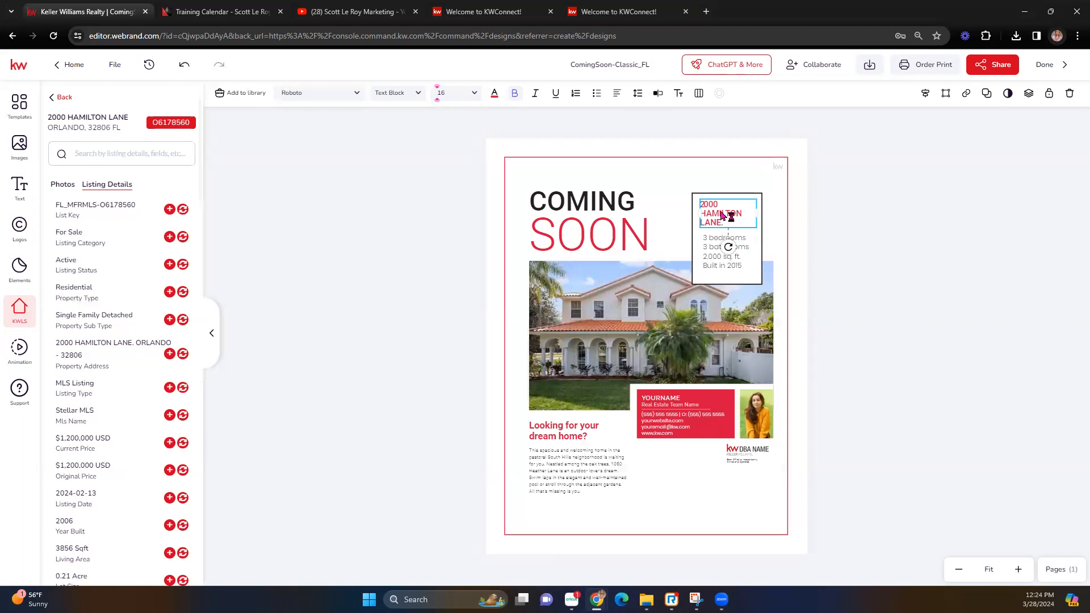
left_click(657, 95)
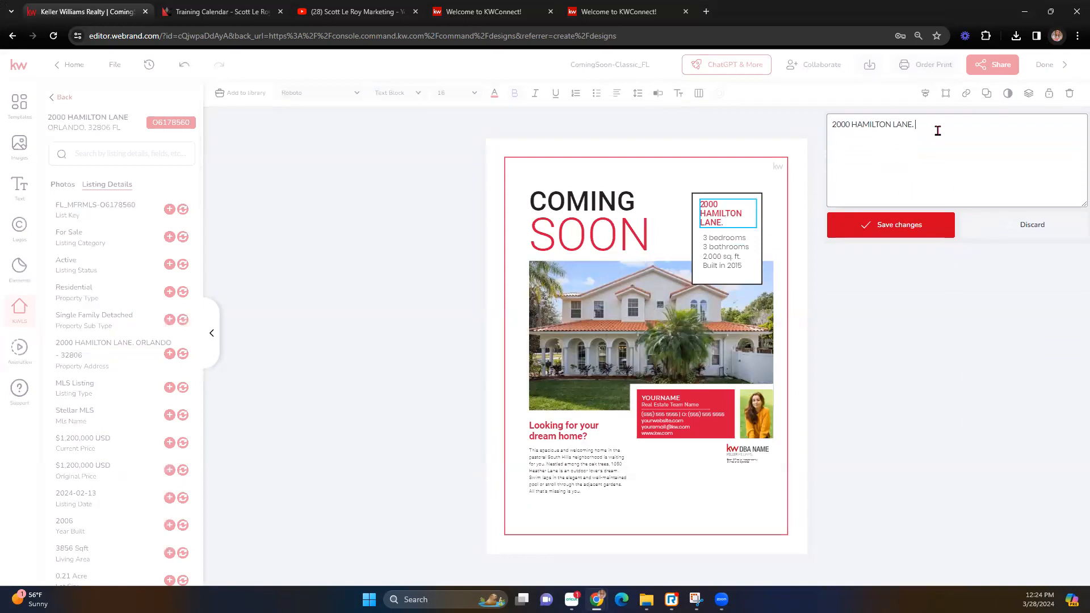
key("BackSpace")
key("BackSpace")
key("BackSpace")
type("N")
left_click(909, 227)
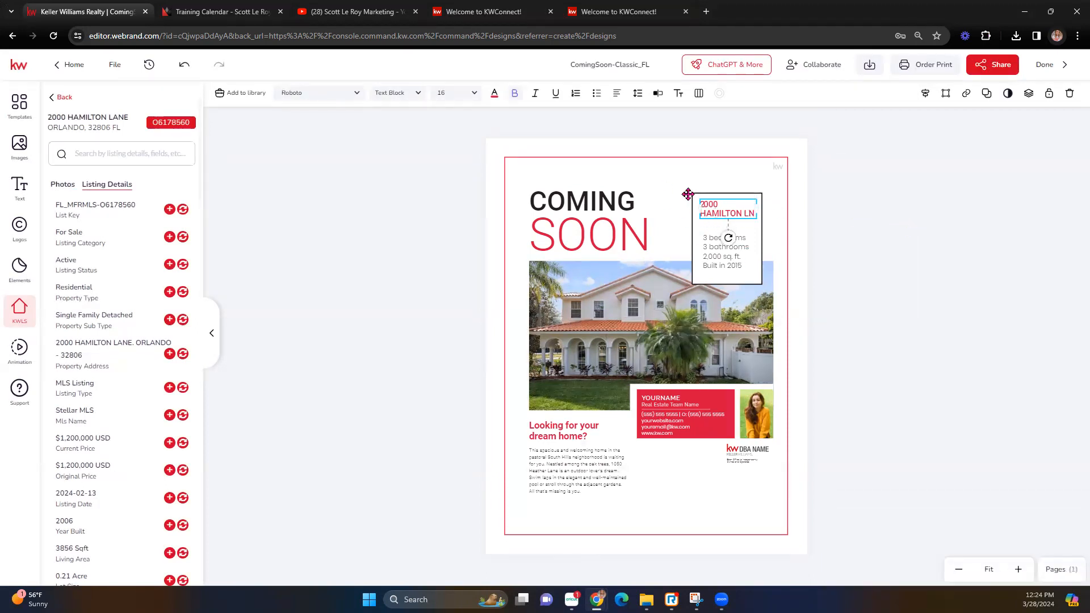
- Enlarge the black-bordered property box leftward and downward, and widen the address heading to the left inside it
left_click(693, 228)
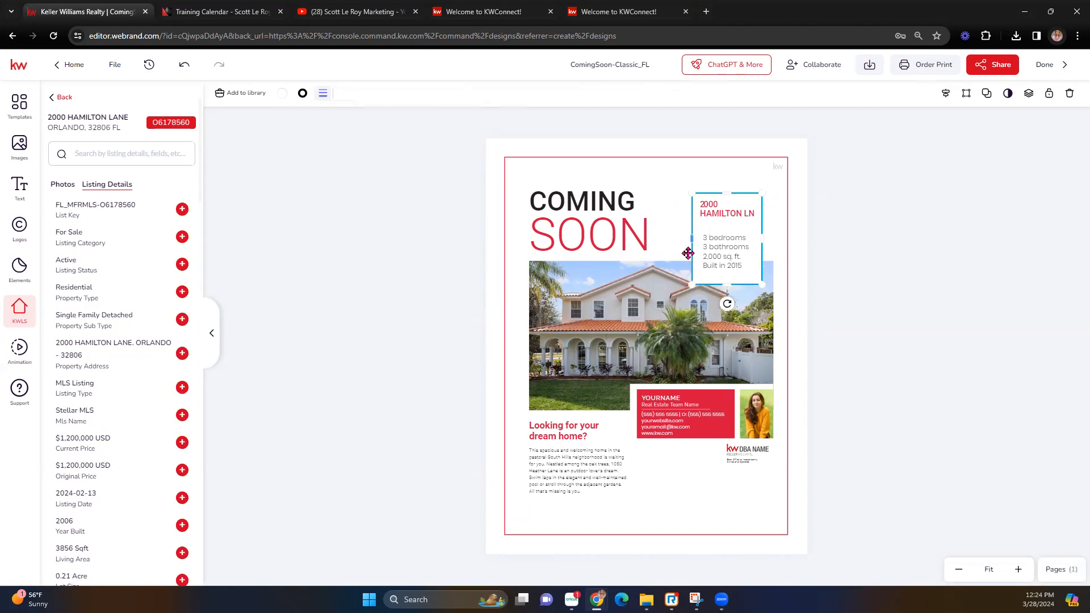
left_click_drag(689, 282, 678, 279)
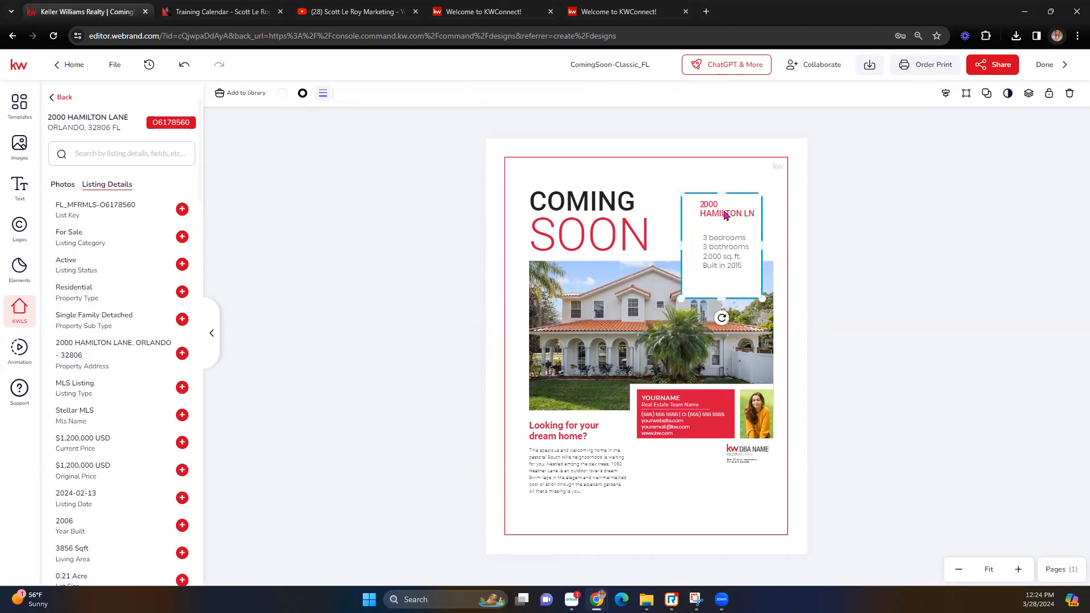
left_click(727, 214)
left_click_drag(692, 208, 684, 208)
- Set the address heading's font size to 14 so it fits on one line
left_click(463, 95)
left_click(458, 176)
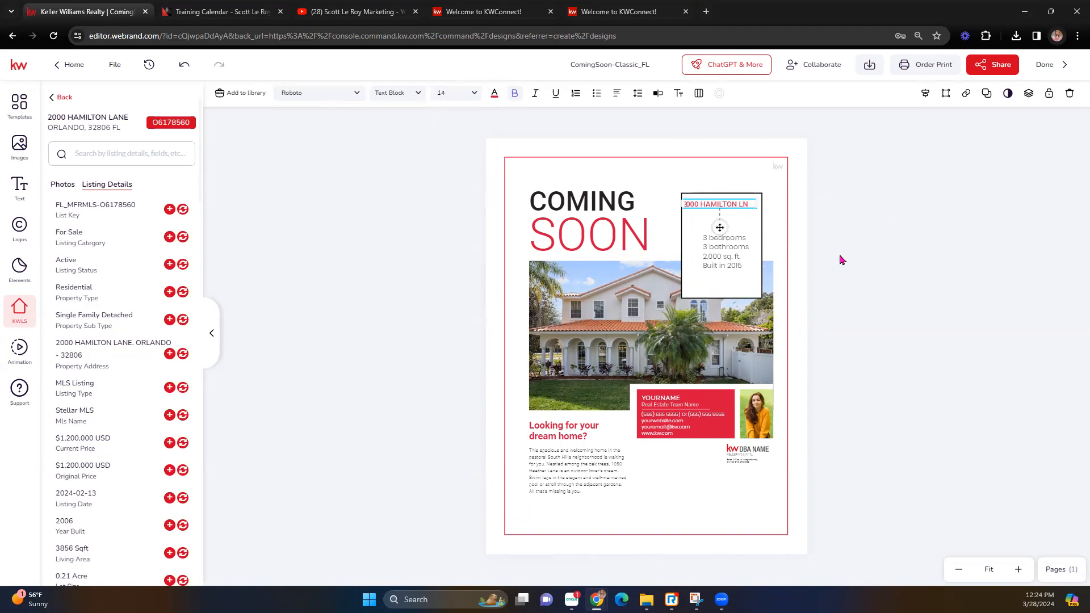
left_click(860, 269)
- Move the bedrooms, bathrooms, square footage and year text up and left, directly beneath the address heading
left_click(732, 254)
left_click_drag(723, 246, 711, 226)
left_click(895, 231)
- Shorten the black-bordered property box by raising its lower edge
left_click(722, 293)
mouse_move(717, 297)
left_mouse_down()
mouse_move(730, 269)
mouse_move(727, 285)
left_mouse_up()
left_click(871, 257)
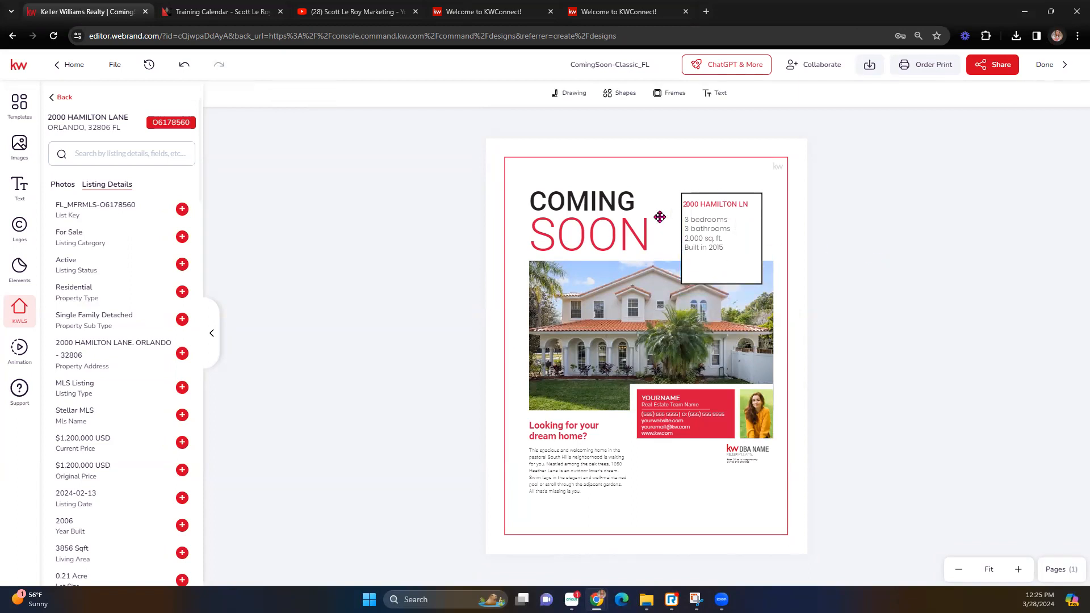
- Try replacing the property facts text with the listing's Bedrooms value, and undo it together with the box's shortening
left_click(709, 224)
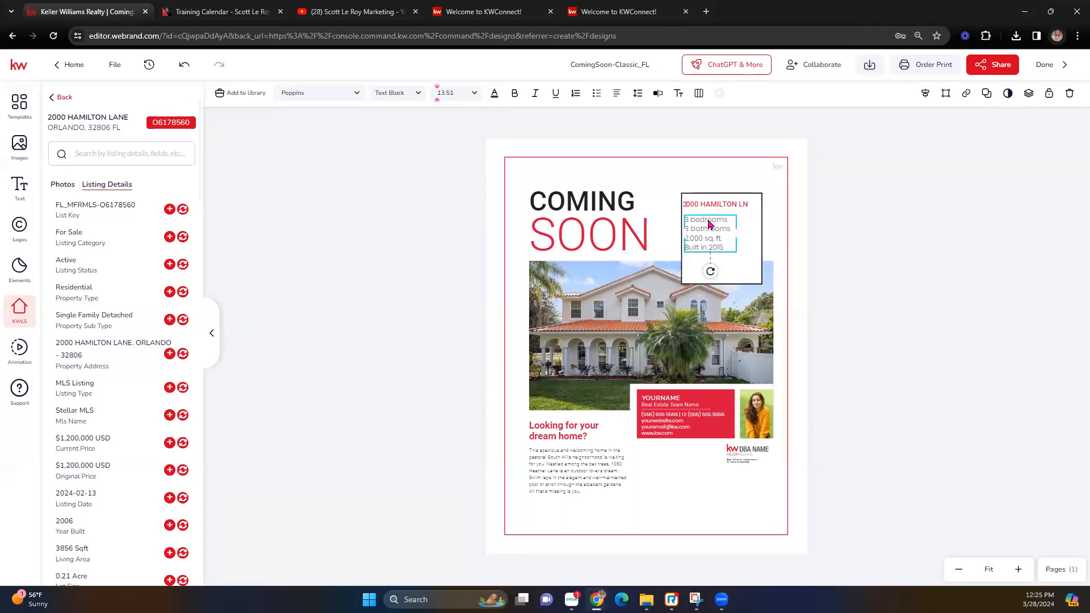
scroll(122, 352, "down", 3)
scroll(127, 392, "down", 1)
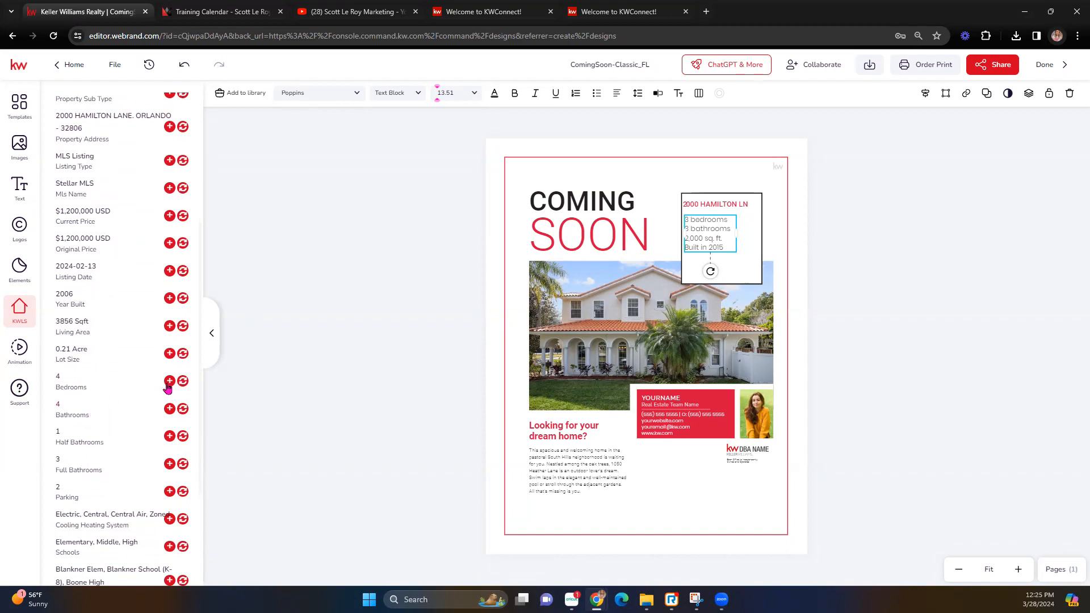
left_click(187, 385)
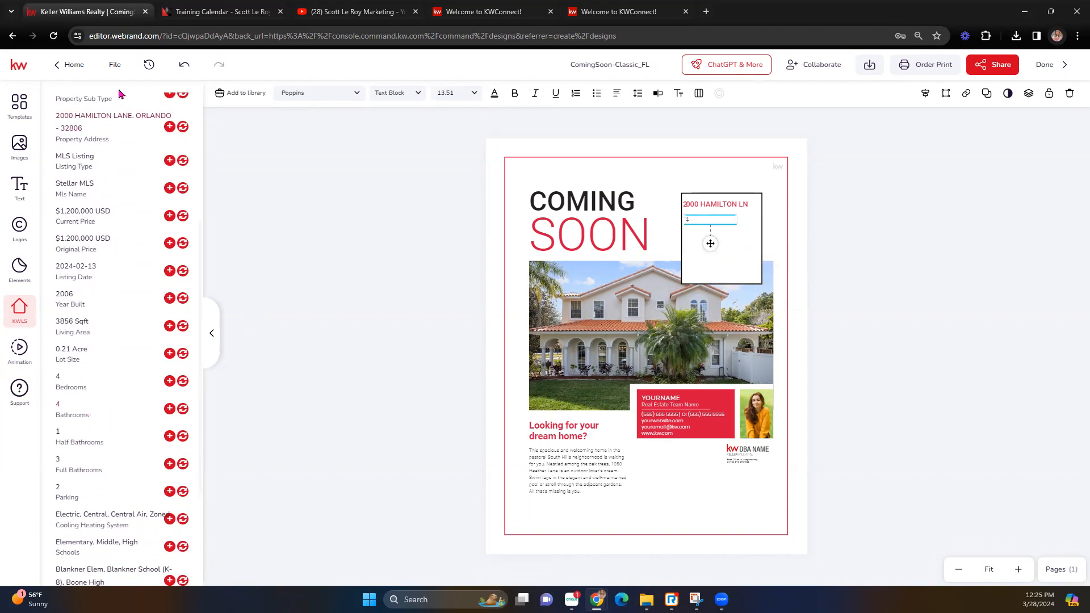
left_click(190, 67)
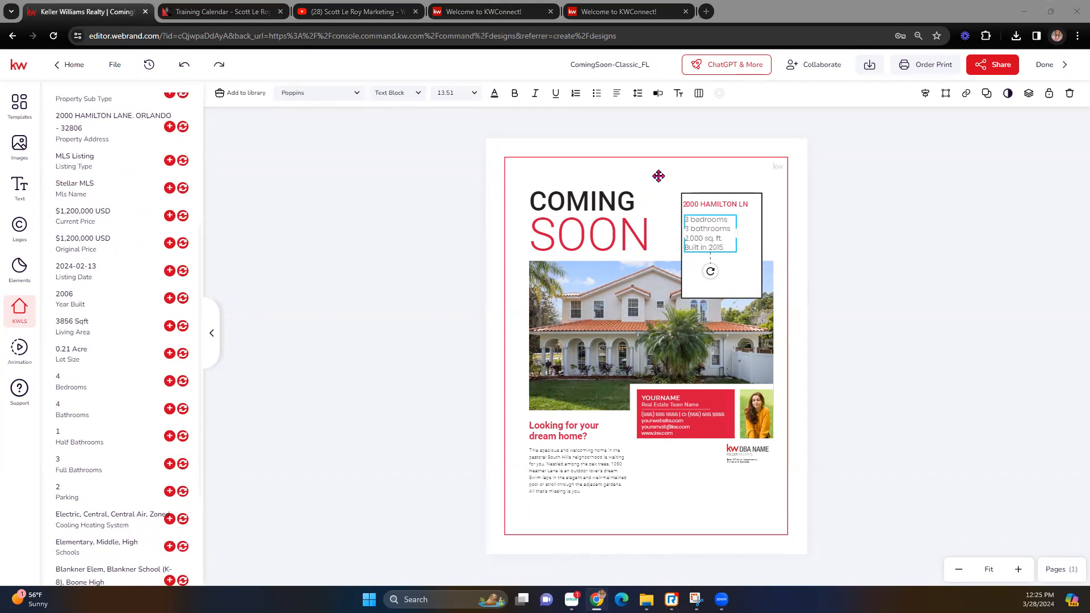
left_click(657, 95)
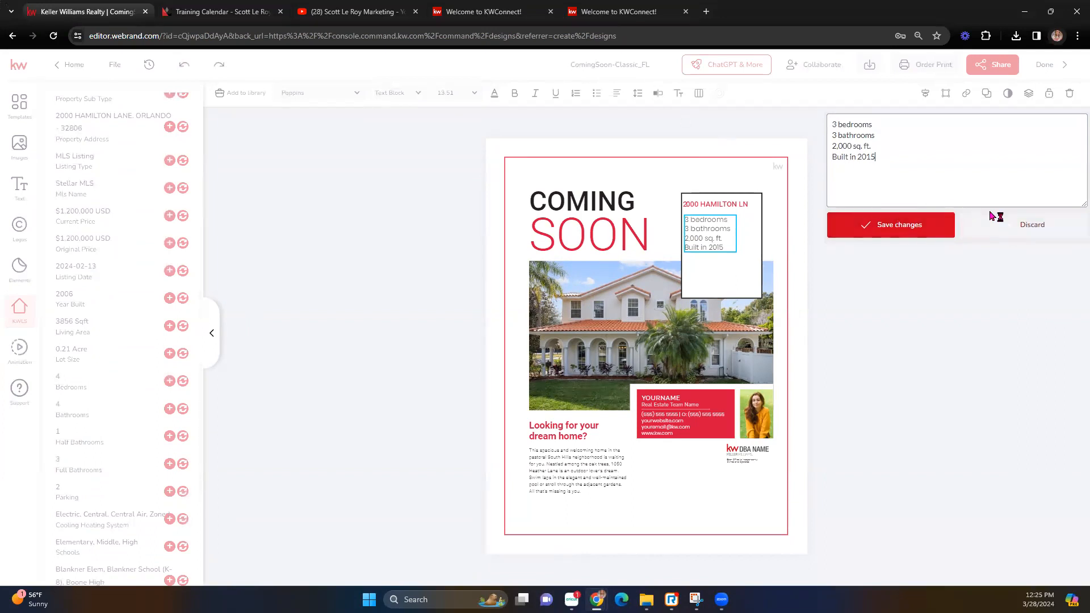
left_click(993, 226)
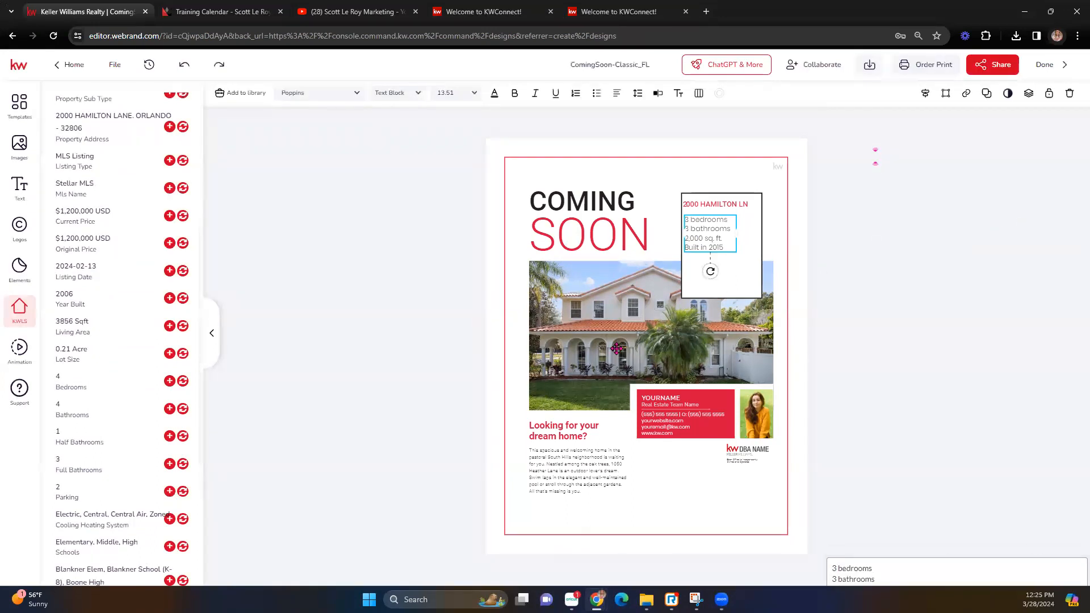
- Replace the placeholder name in the red contact block with the User name text asset from My Assets
left_click(668, 408)
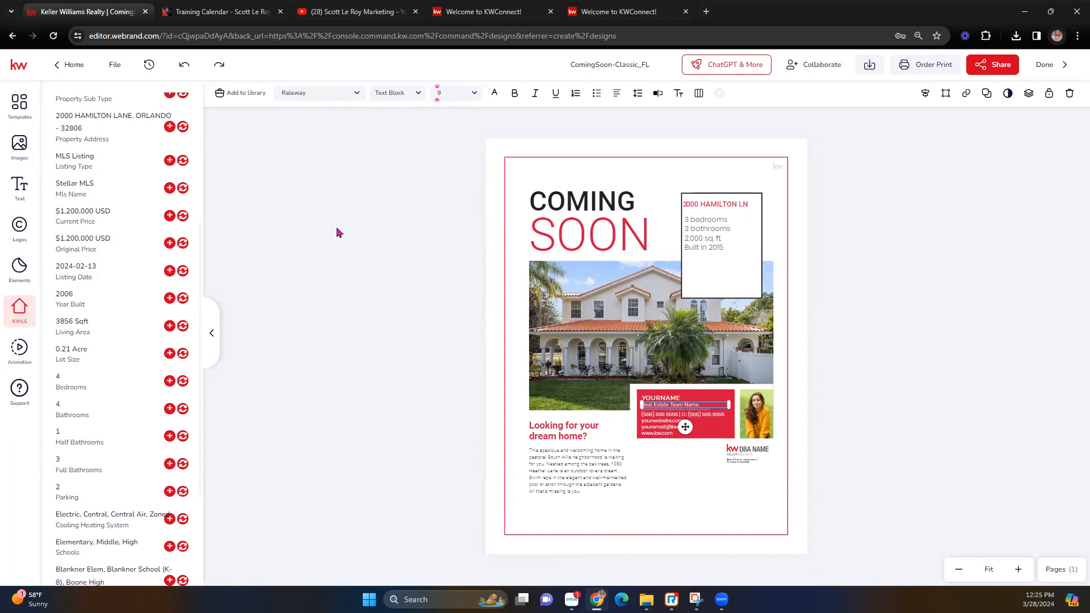
left_click(657, 399)
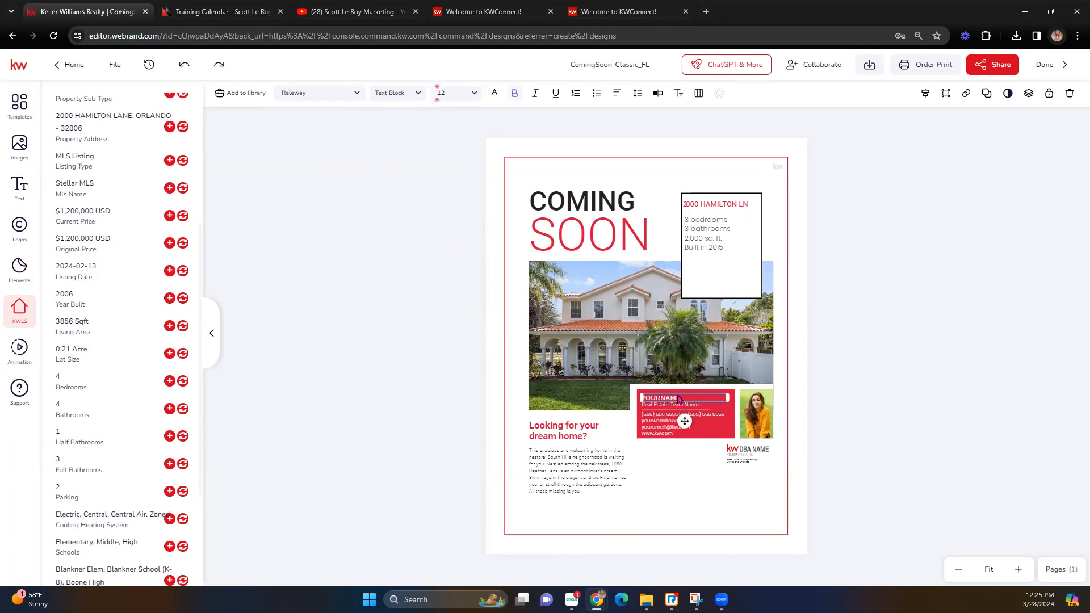
left_click(23, 183)
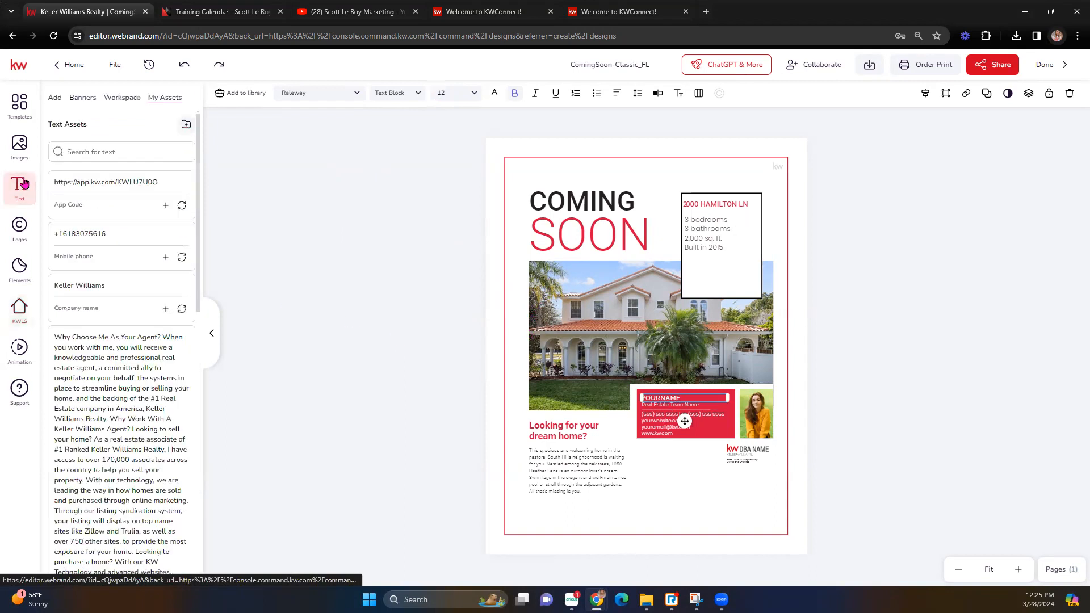
scroll(125, 284, "down", 3)
scroll(147, 335, "down", 8)
left_click(181, 409)
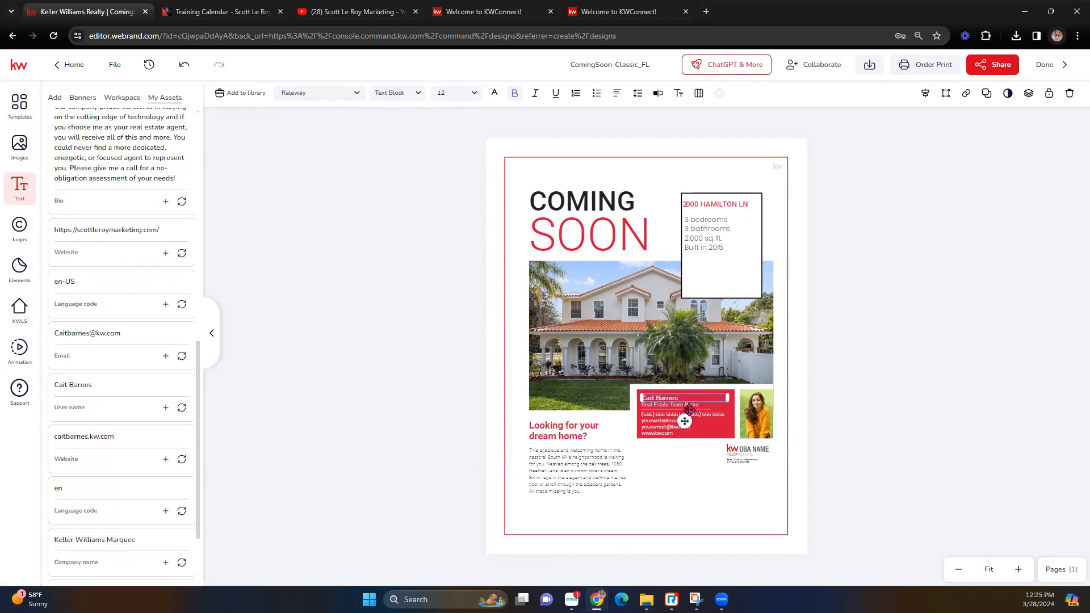
- Select the placeholder mobile number's characters at the start of the red contact block's details text
left_click(657, 419)
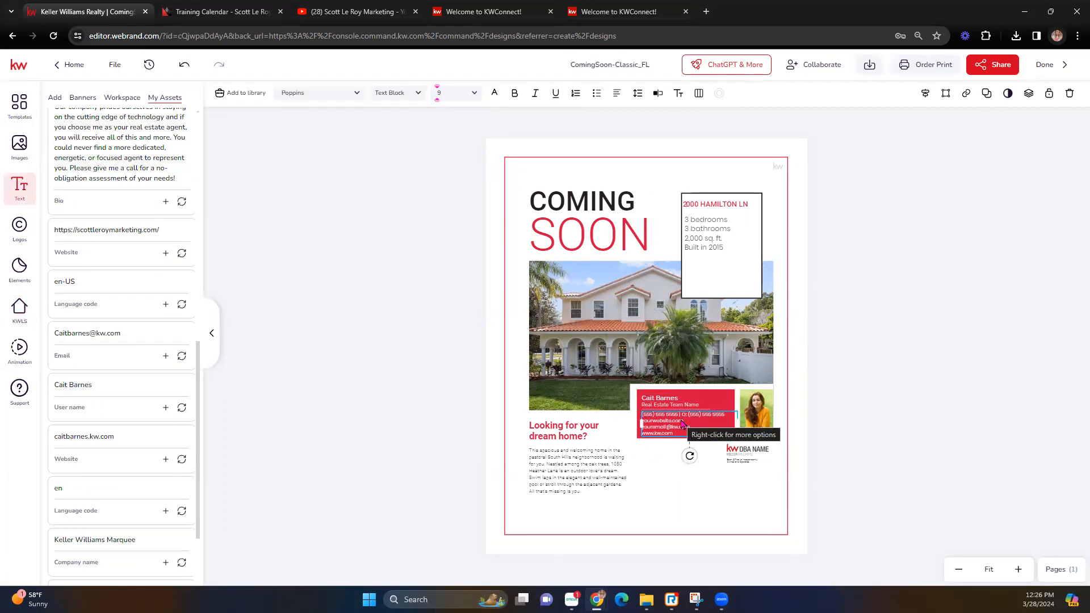
mouse_move(683, 423)
left_mouse_down()
mouse_move(673, 439)
mouse_move(686, 472)
mouse_move(684, 427)
mouse_move(674, 426)
left_mouse_up()
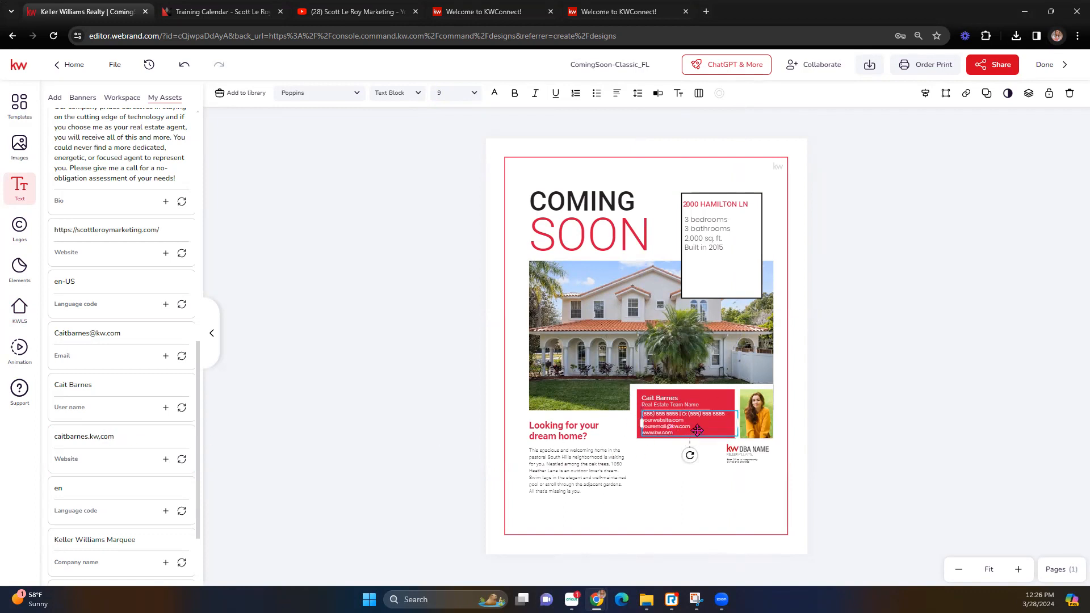
double_click(683, 416)
left_click(1020, 570)
left_click(1019, 570)
left_click(1020, 570)
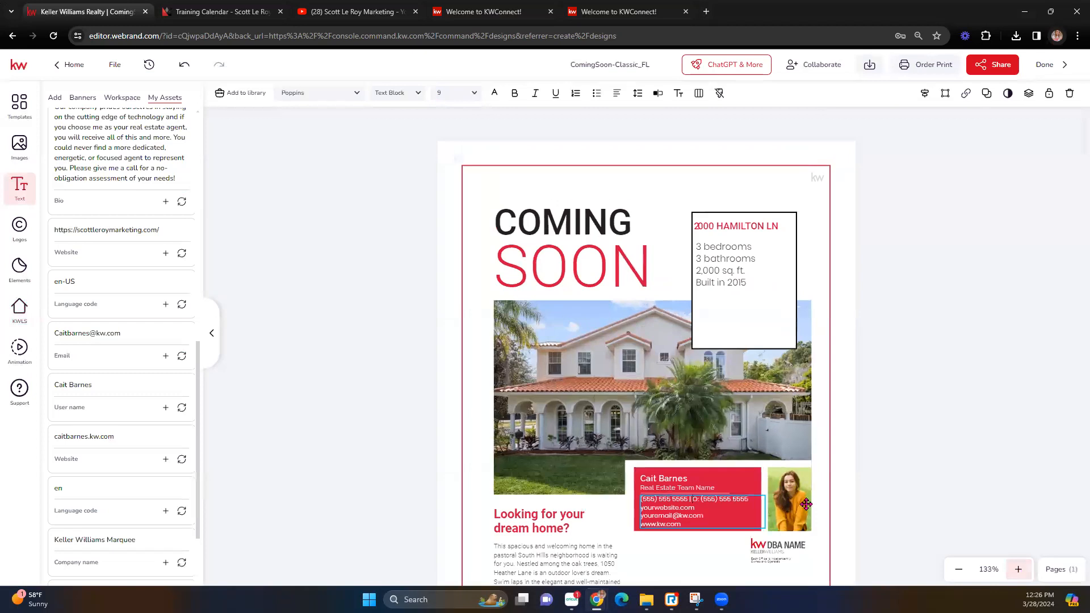
scroll(682, 453, "down", 2)
left_click_drag(684, 369, 638, 368)
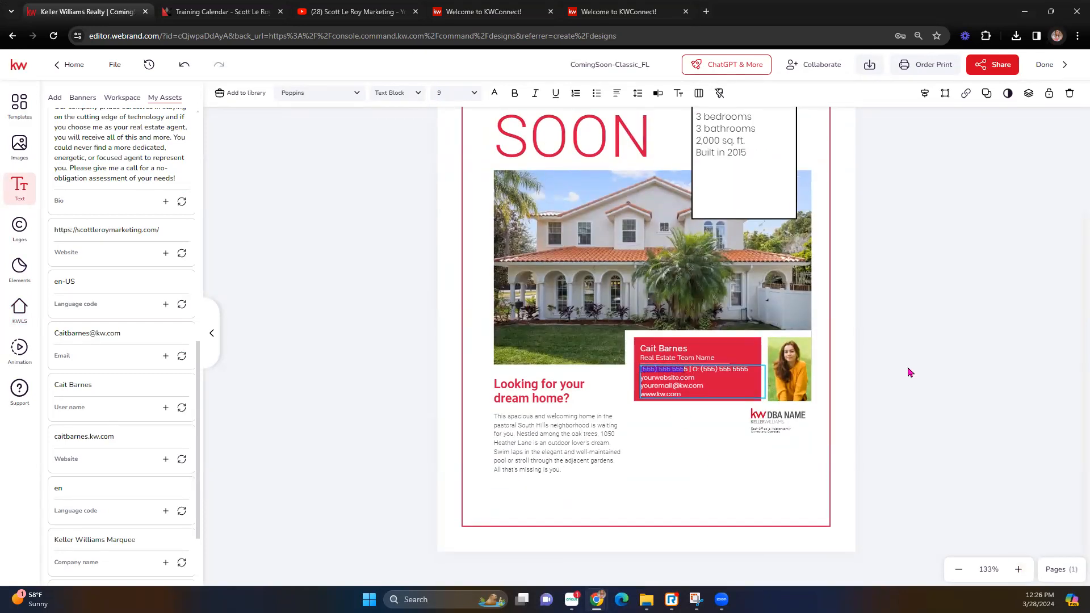
- Switch to the Scott Le Roy Marketing training calendar page and select the company's phone number in the footer
left_click(221, 11)
scroll(34, 486, "down", 15)
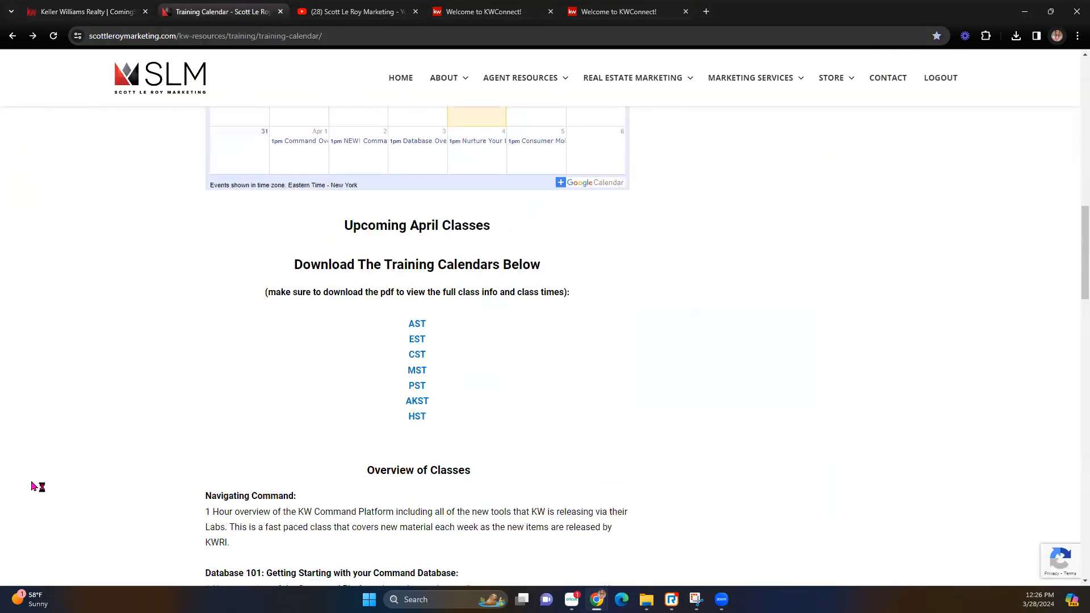
scroll(35, 485, "down", 10)
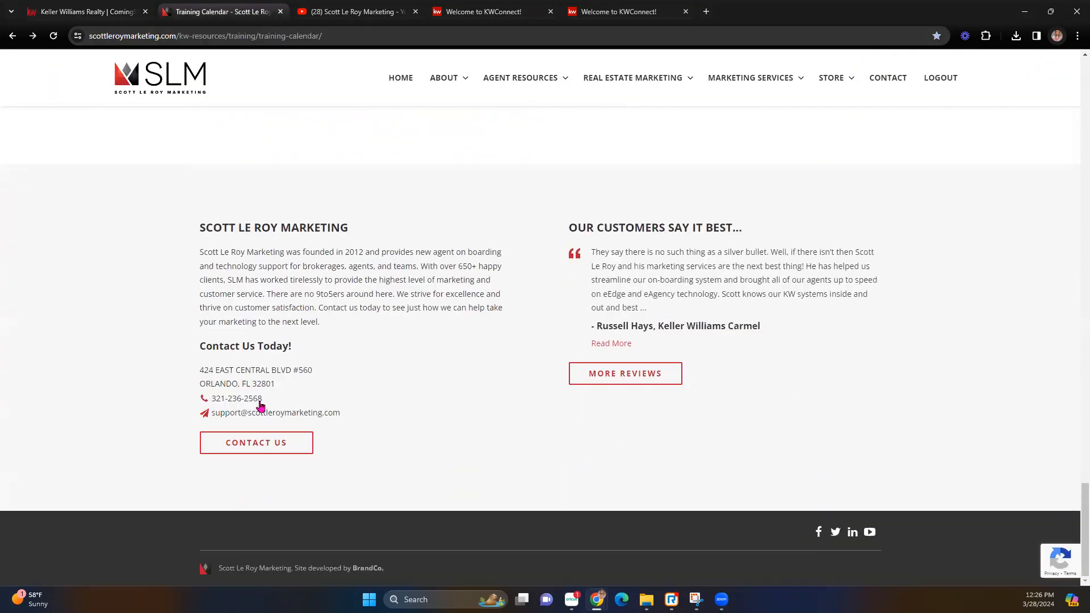
left_click_drag(263, 401, 210, 398)
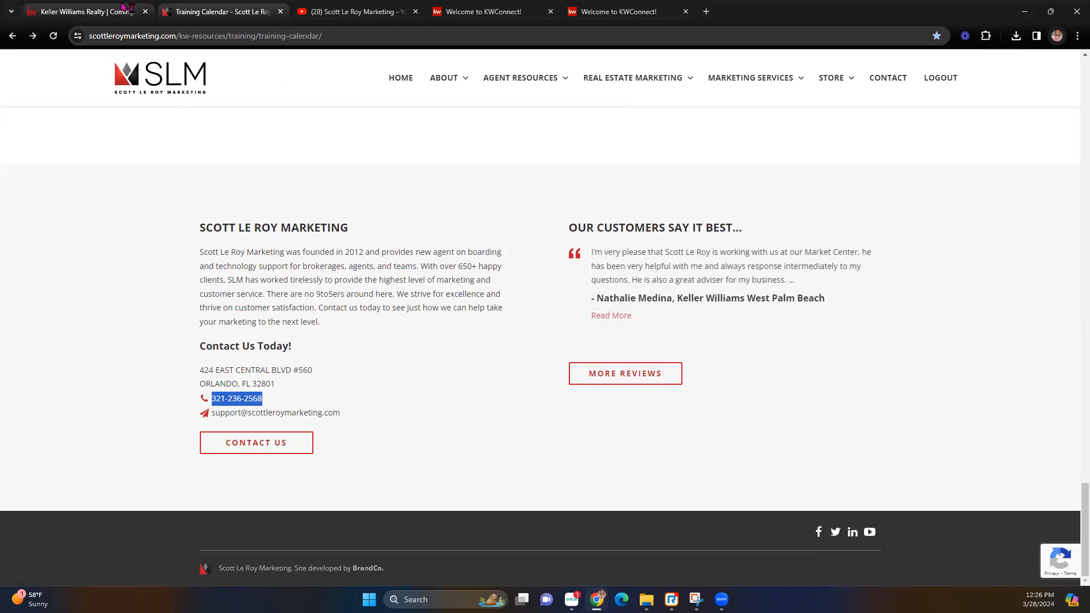
- Return to the flyer, try pasting the clipboard contents over the placeholder mobile number, and undo the paste
left_click(85, 11)
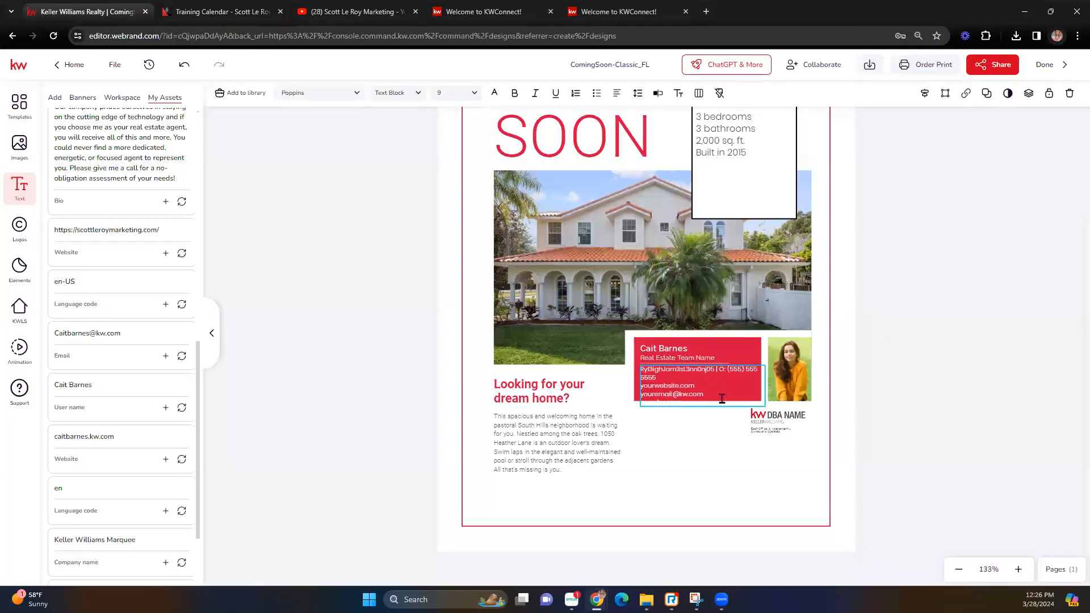
key("ctrl+z")
- Copy the company's phone number from the website footer, paste it over the flyer's placeholder mobile number, and remove the leftover digit
left_click(223, 11)
right_click(230, 399)
left_click(256, 271)
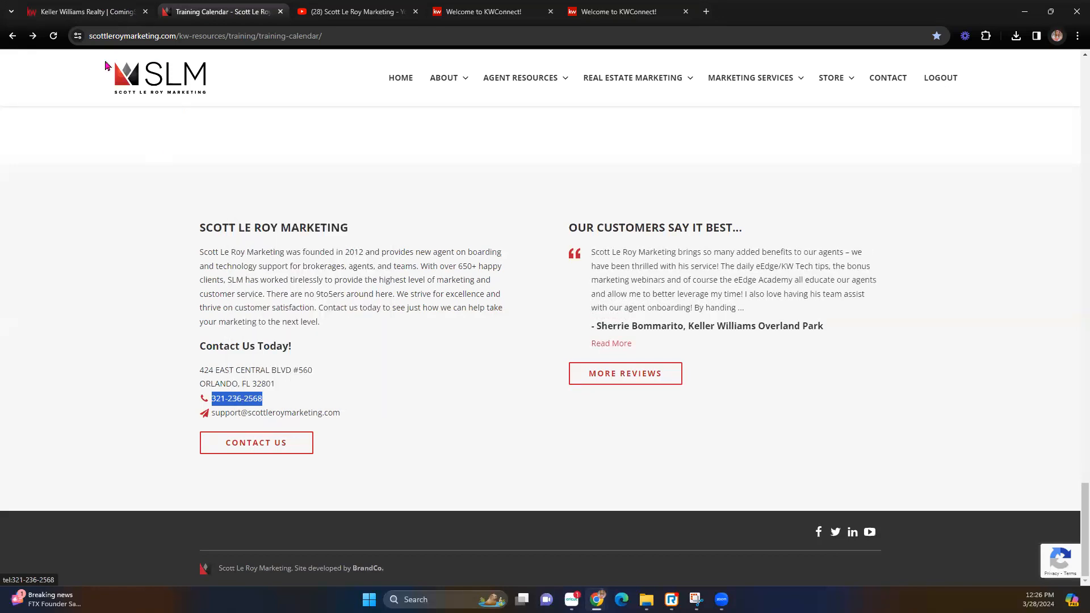
left_click(85, 11)
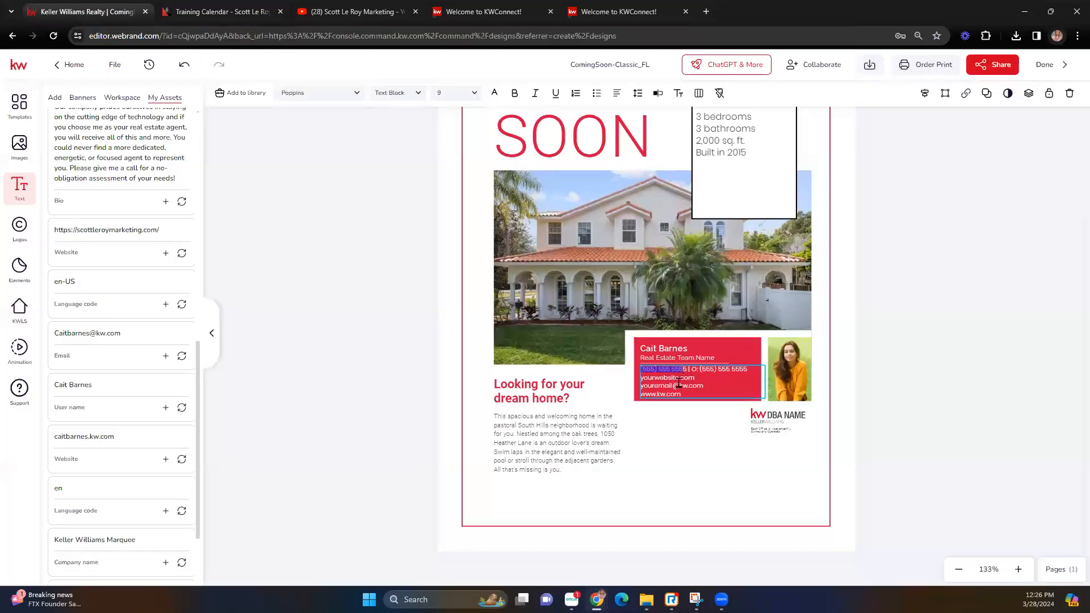
key("ctrl+v")
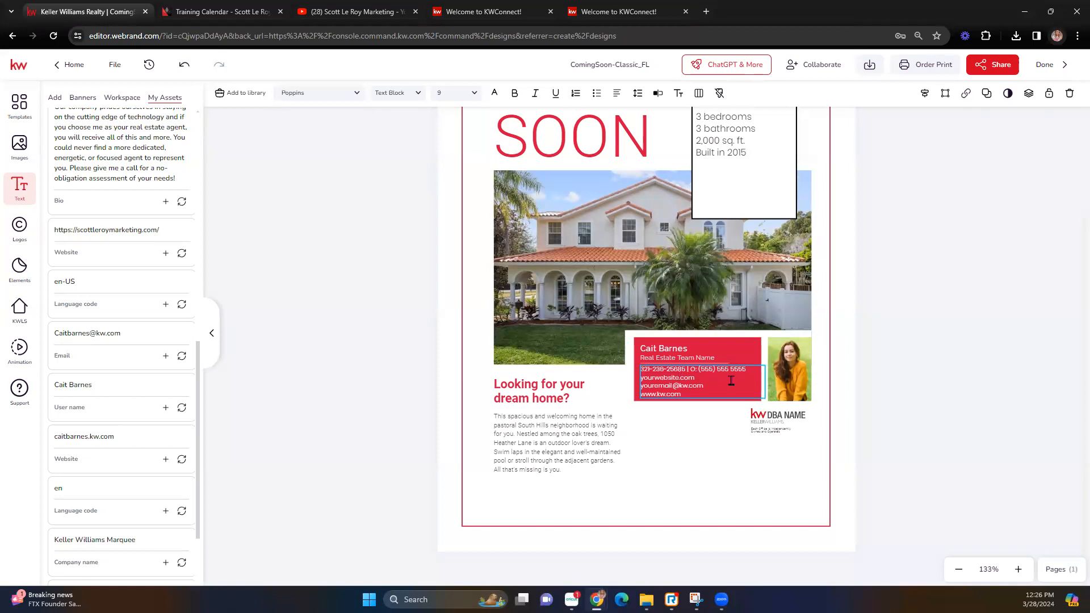
key("Delete")
- Replace the placeholder website line in the red contact block with scottleroymarketing.com
left_click_drag(699, 378, 642, 376)
type("scottleroymarketing")
key("Down")
- Replace the placeholder e-mail line in the red contact block with the company's support e-mail address
left_click_drag(711, 385, 638, 386)
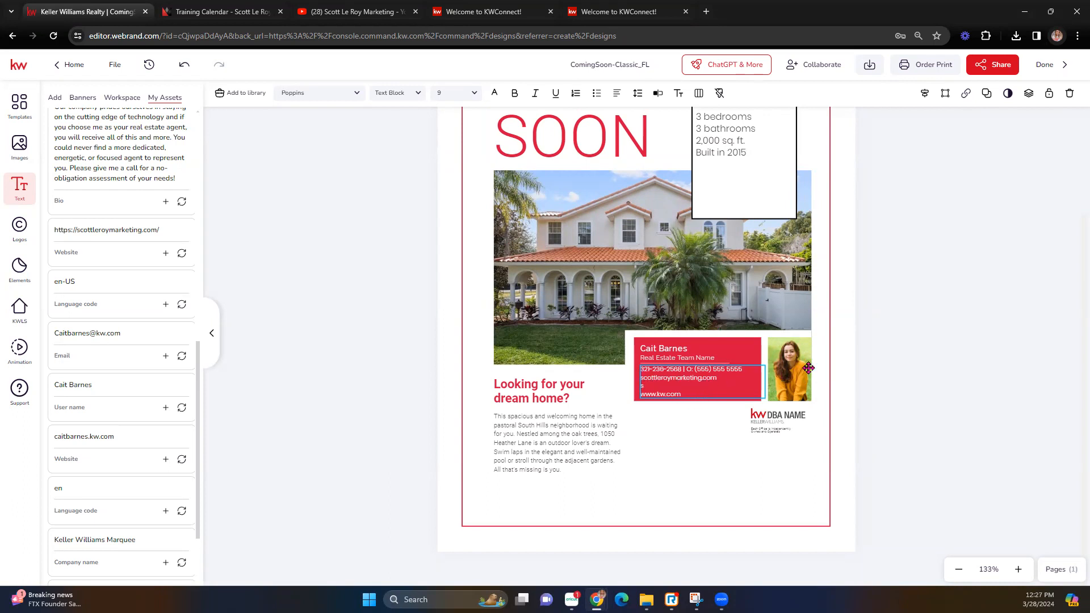
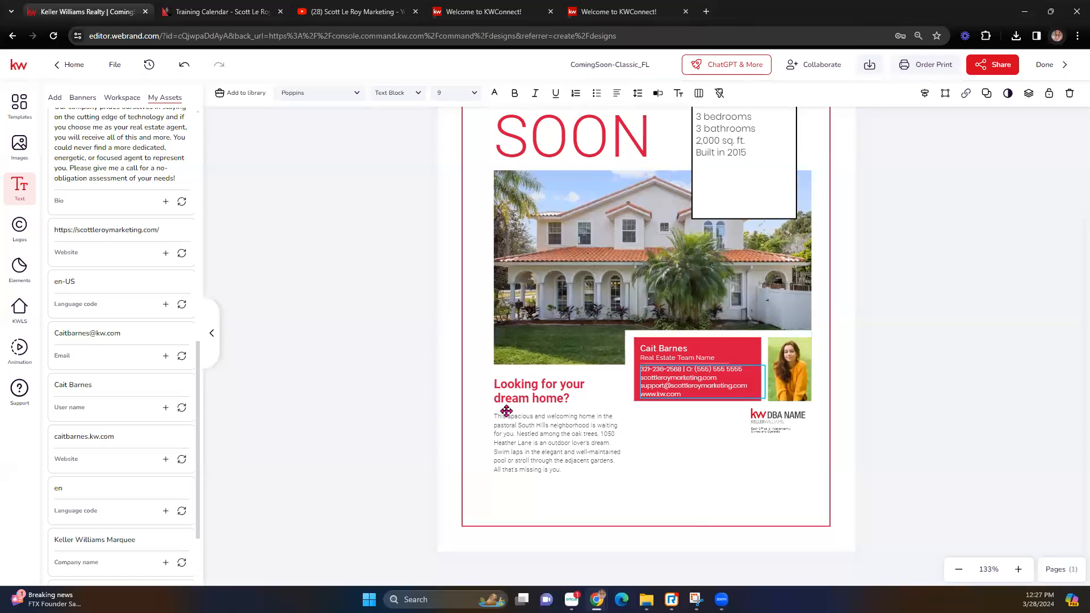
key("Escape")
- Select the flyer's description paragraph and look through the KWLS listing details for the fields available to replace it
left_click(527, 404)
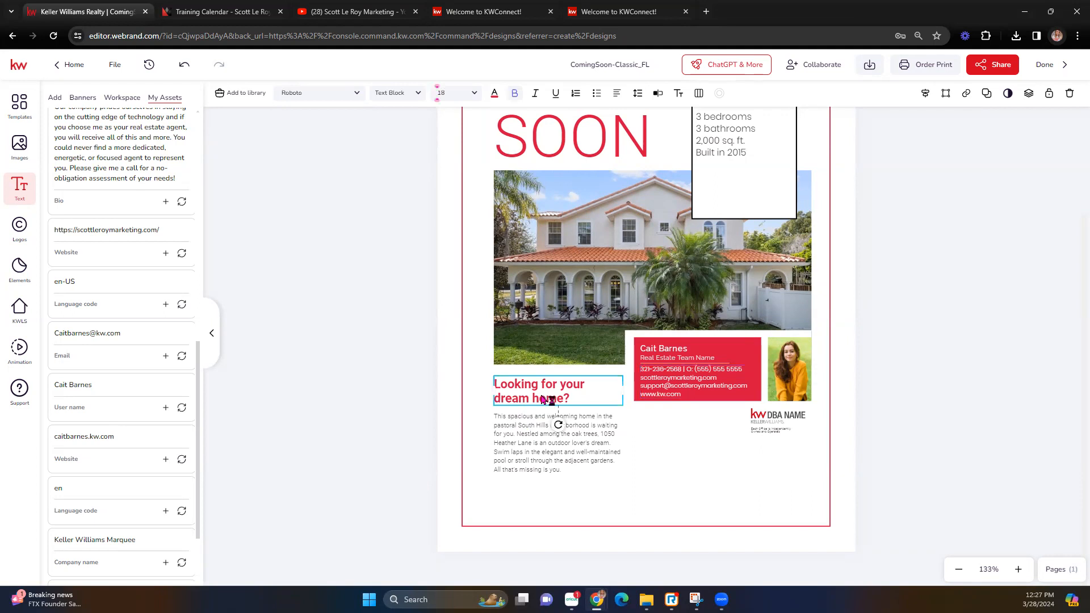
left_click(524, 438)
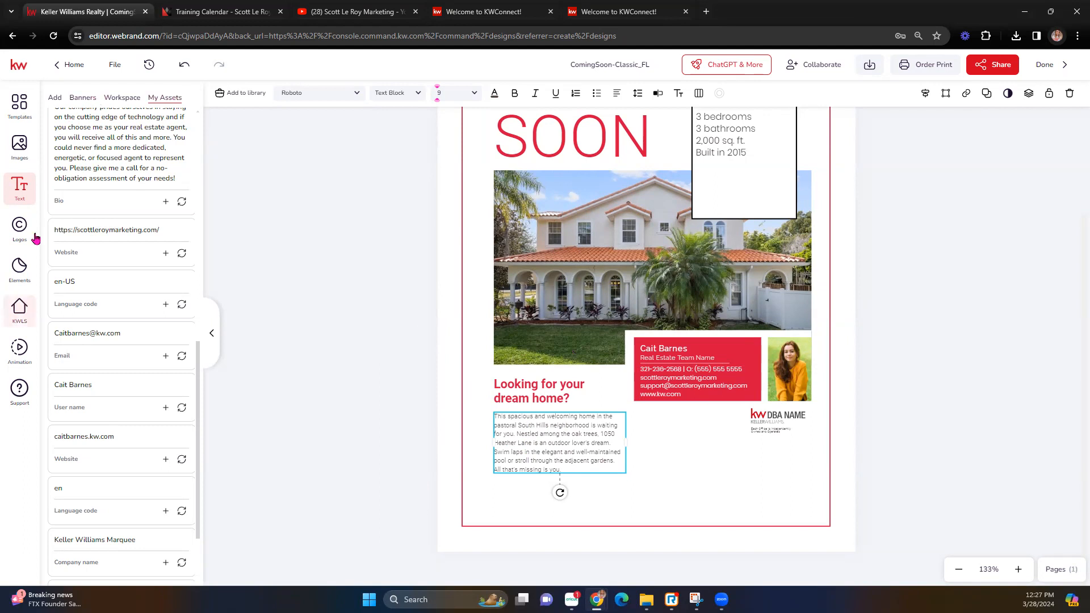
left_click(25, 304)
scroll(116, 321, "up", 4)
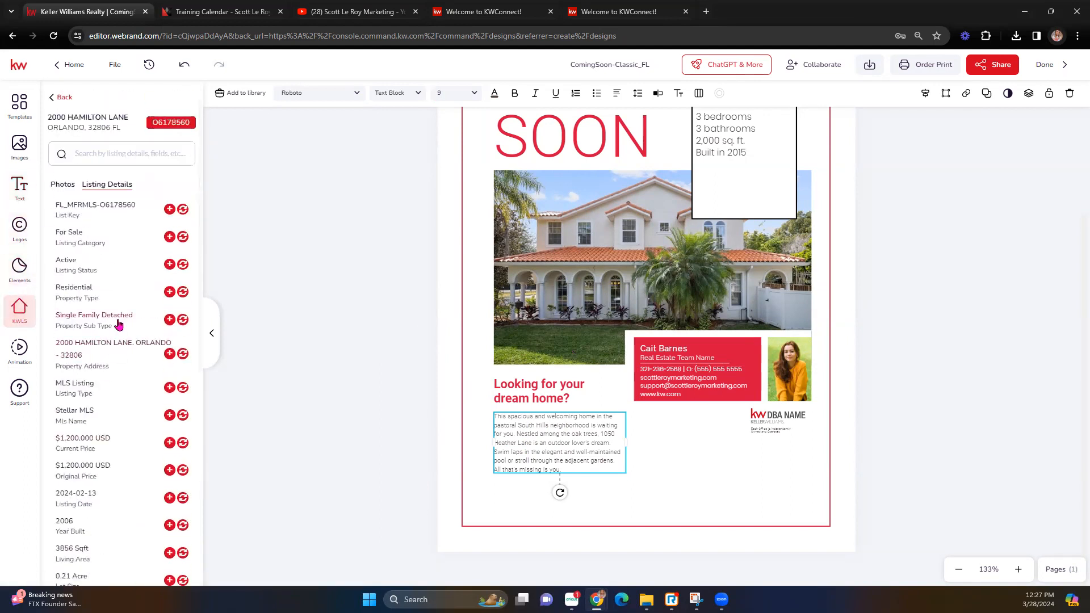
scroll(119, 321, "down", 9)
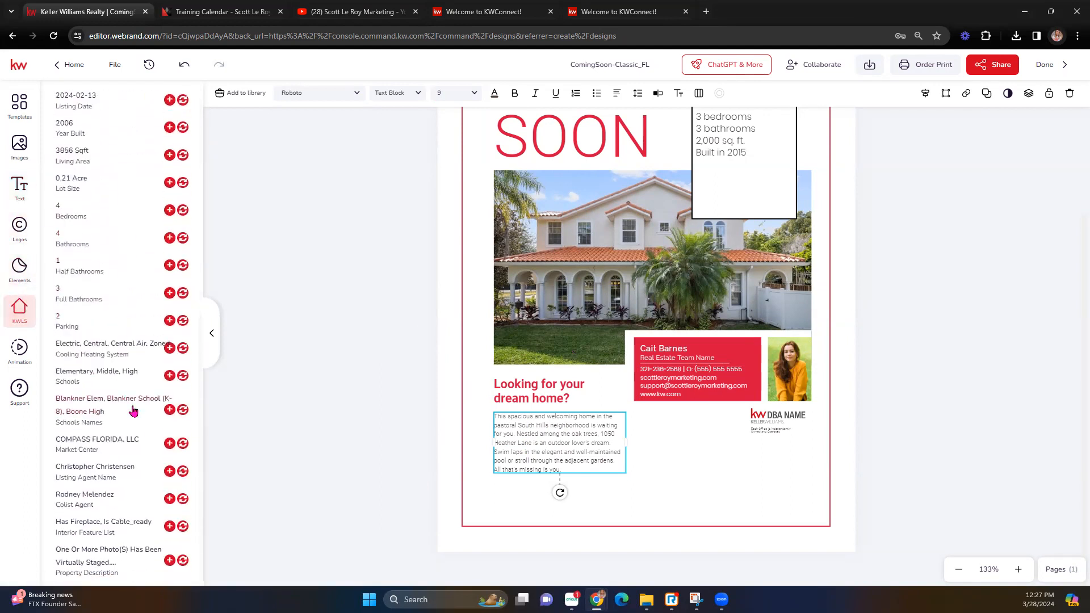
scroll(134, 410, "up", 7)
scroll(134, 410, "up", 2)
scroll(134, 410, "down", 6)
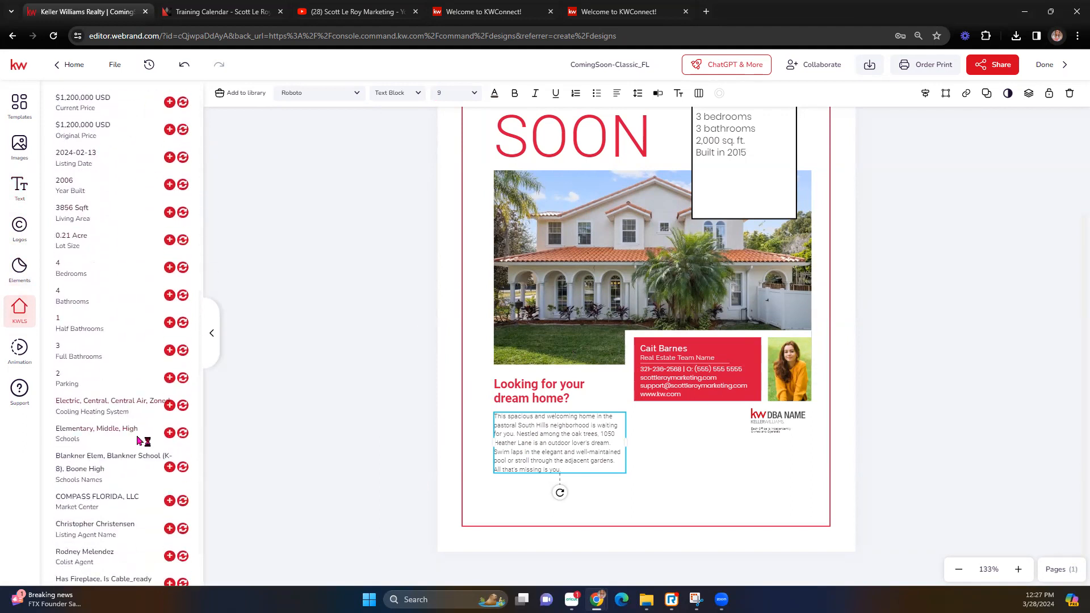
scroll(138, 442, "down", 1)
scroll(135, 454, "up", 7)
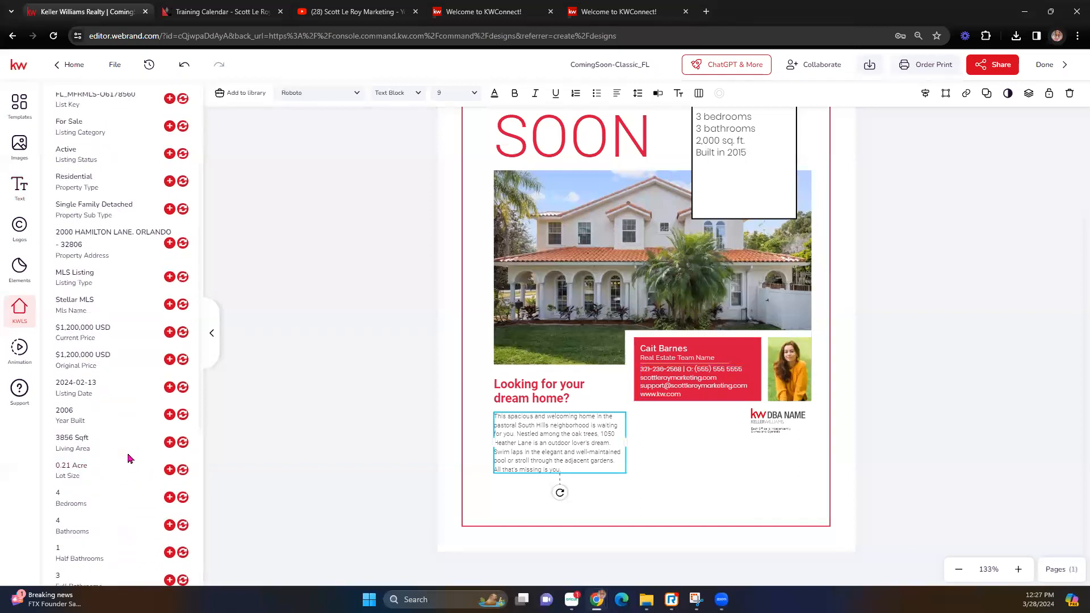
scroll(129, 459, "down", 7)
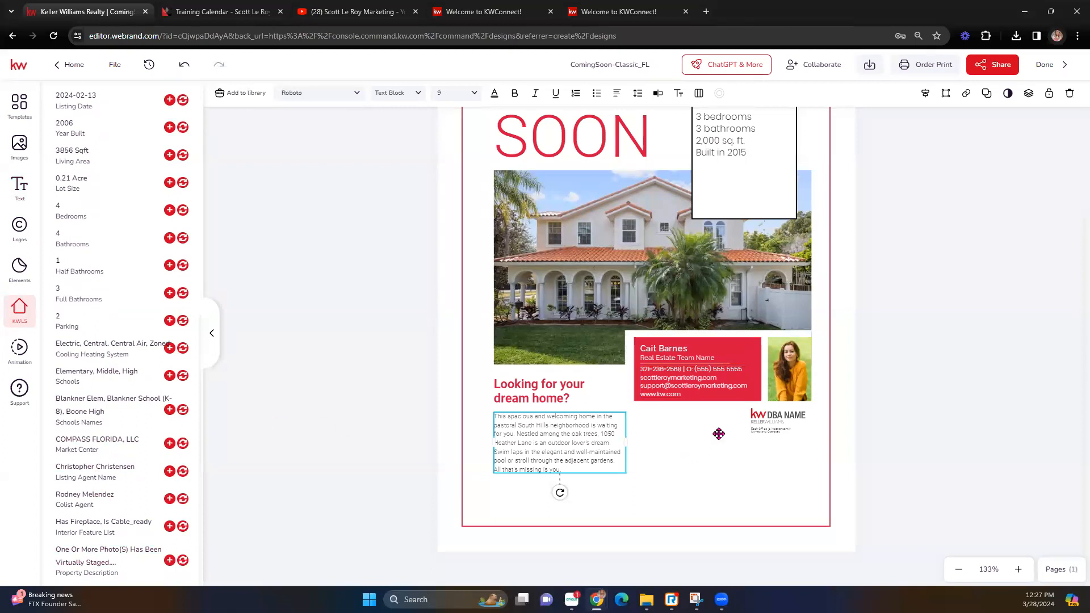
- Replace the KW DBA NAME logo below the agent portrait with the dark-lettered KW Miami logo from the Miami folder
left_click(785, 416)
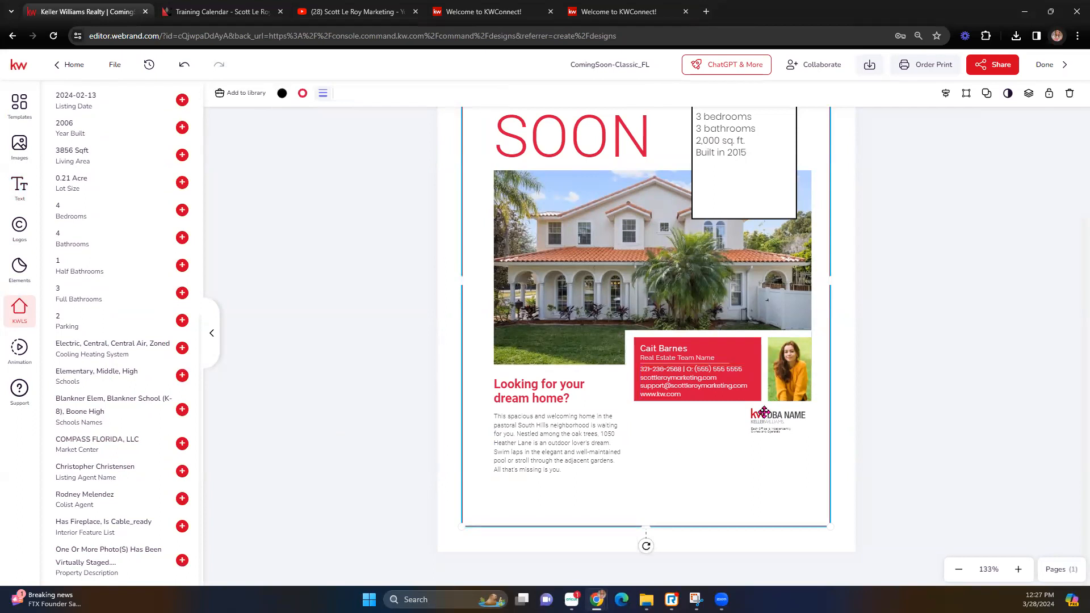
left_click(1018, 569)
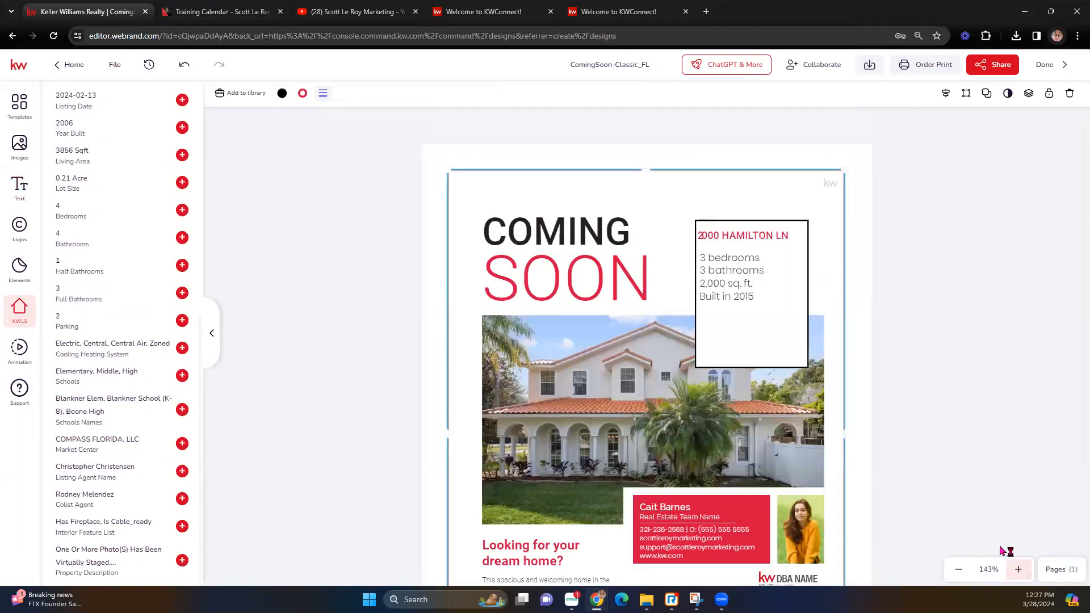
left_click(775, 403)
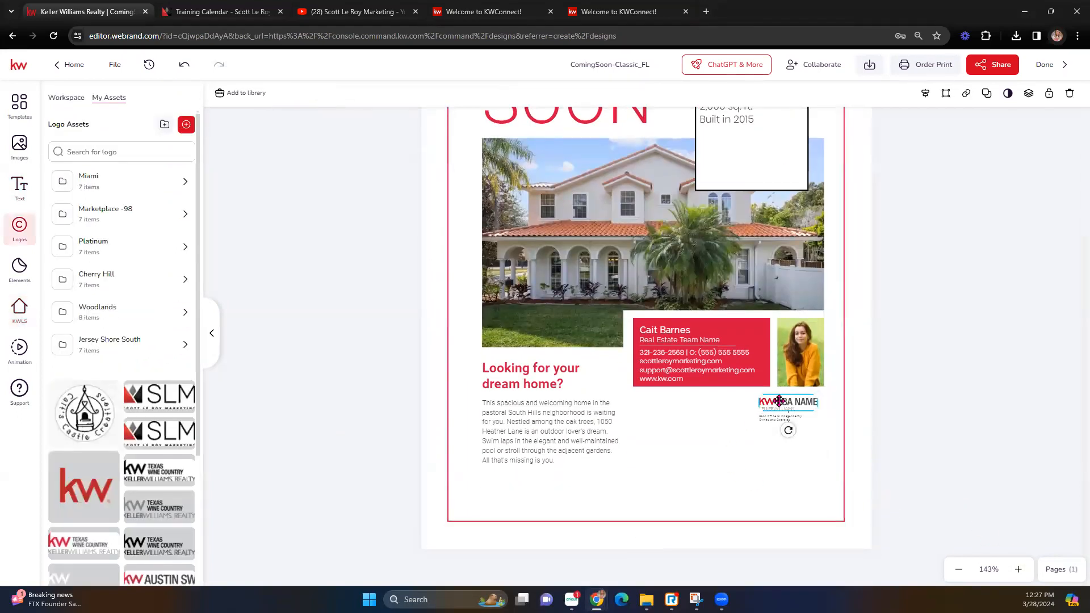
mouse_move(111, 536)
left_click(86, 182)
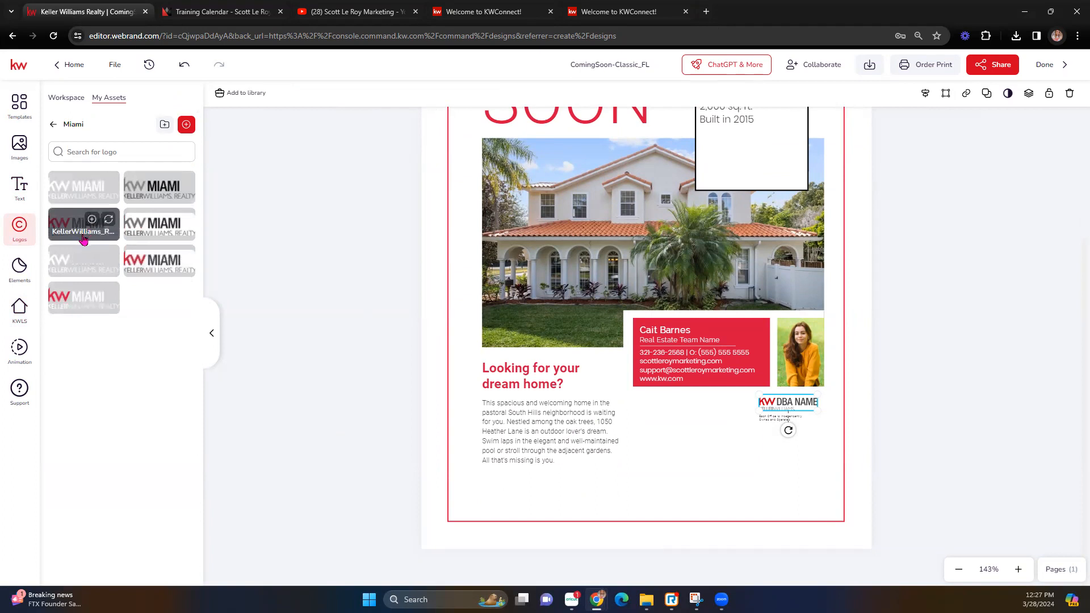
left_click(108, 293)
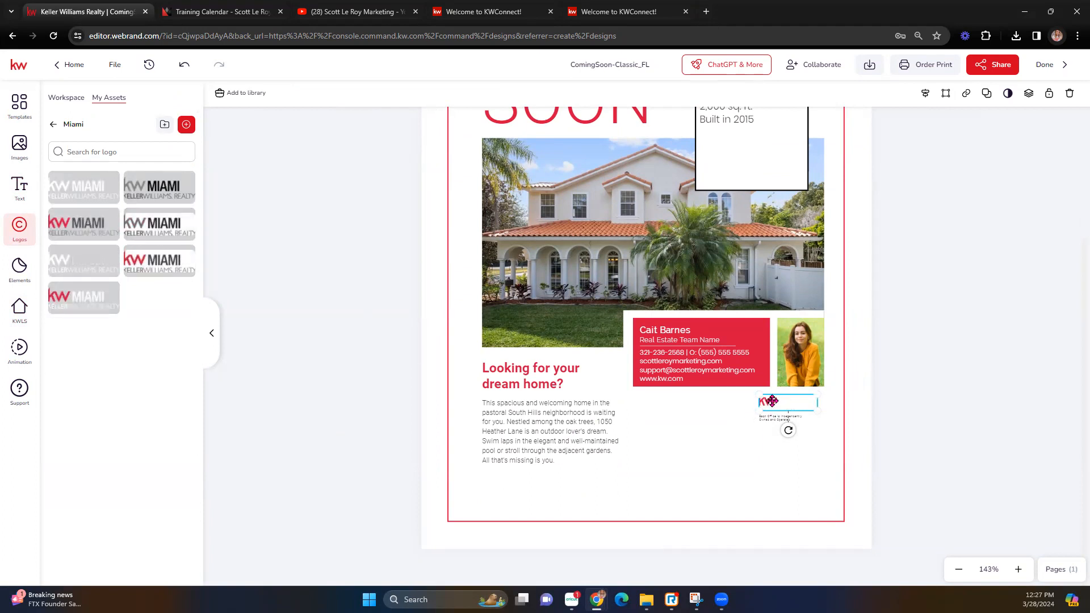
left_click(108, 221)
- Add the white-lettered KW Miami logo, shrink it over the lawn in the house photo, and delete it
left_click(69, 301)
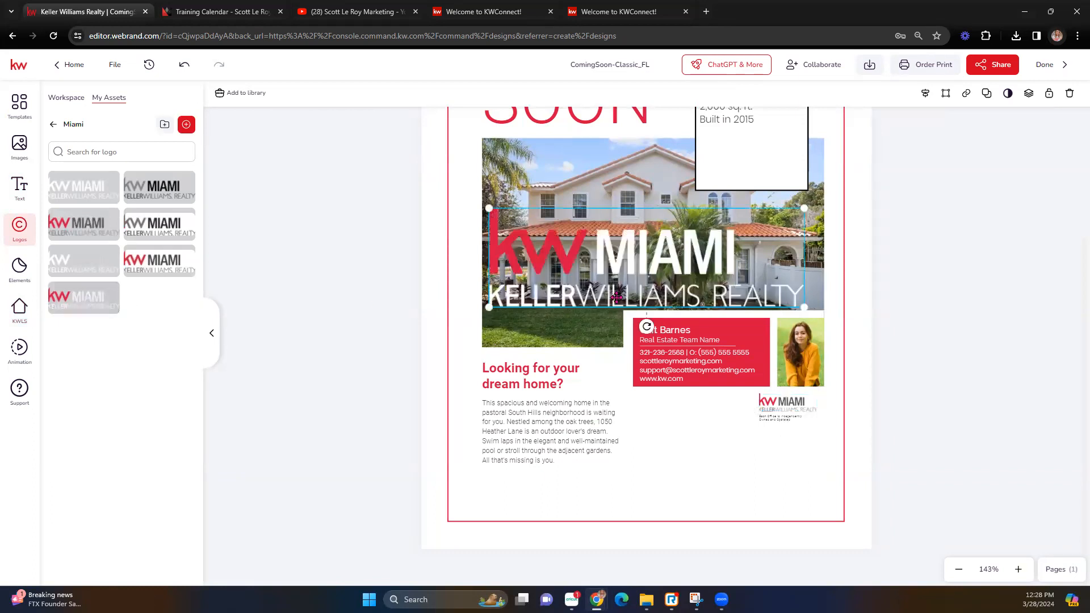
left_click_drag(805, 208, 540, 335)
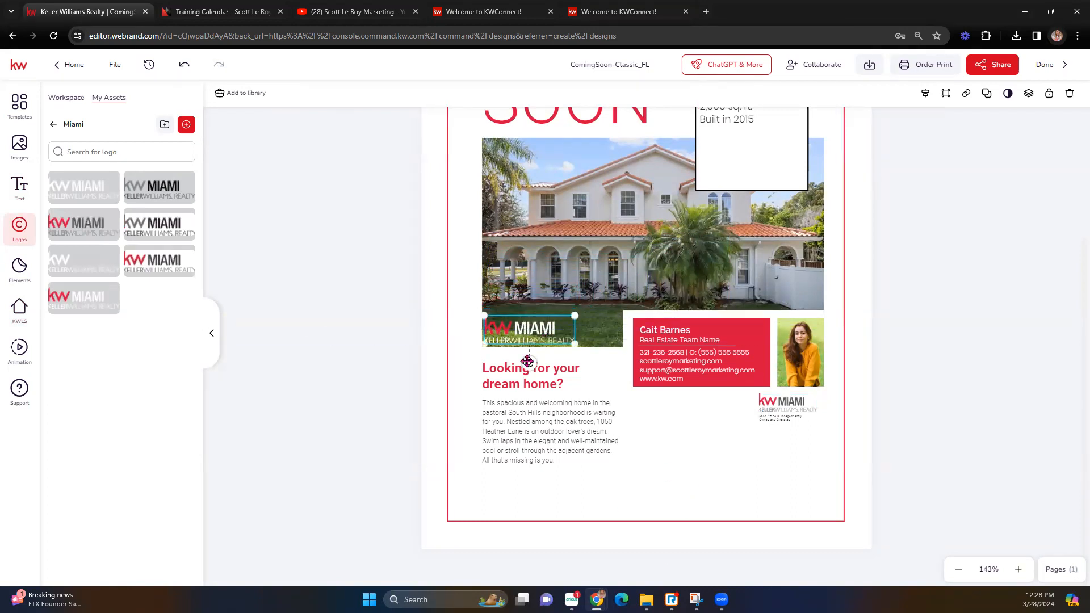
key("Delete")
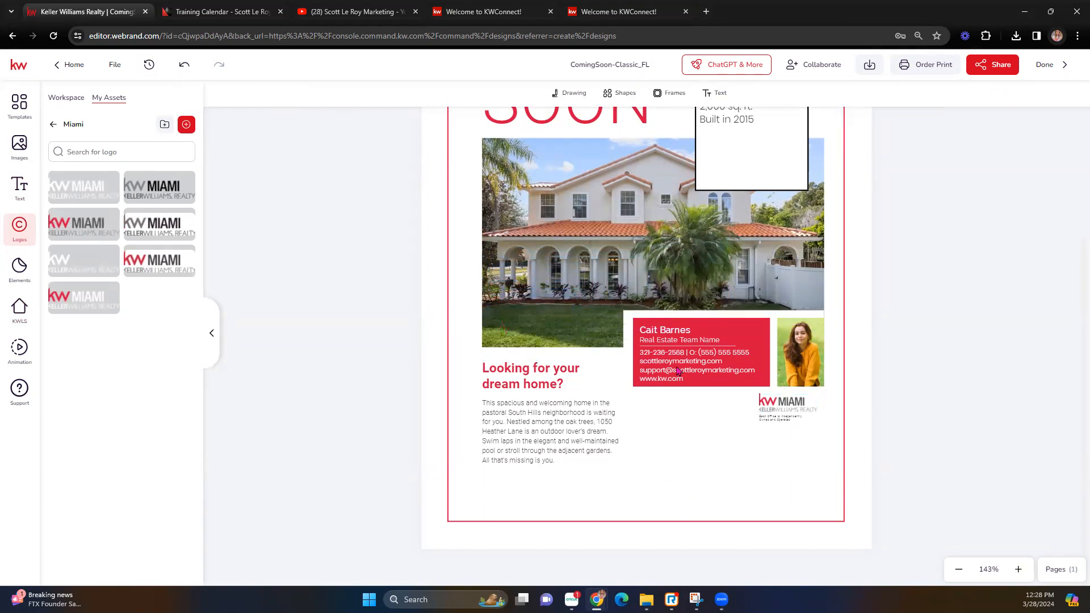
- Replace the agent portrait beside the red contact block with Headshot.jpg from the personal image assets
left_click(803, 349)
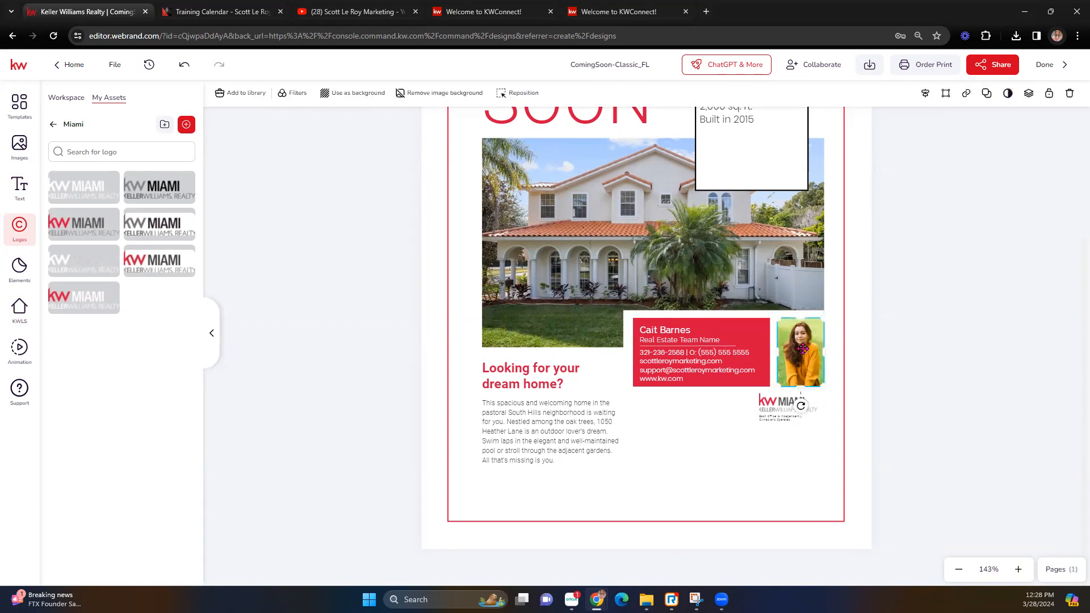
left_click(21, 145)
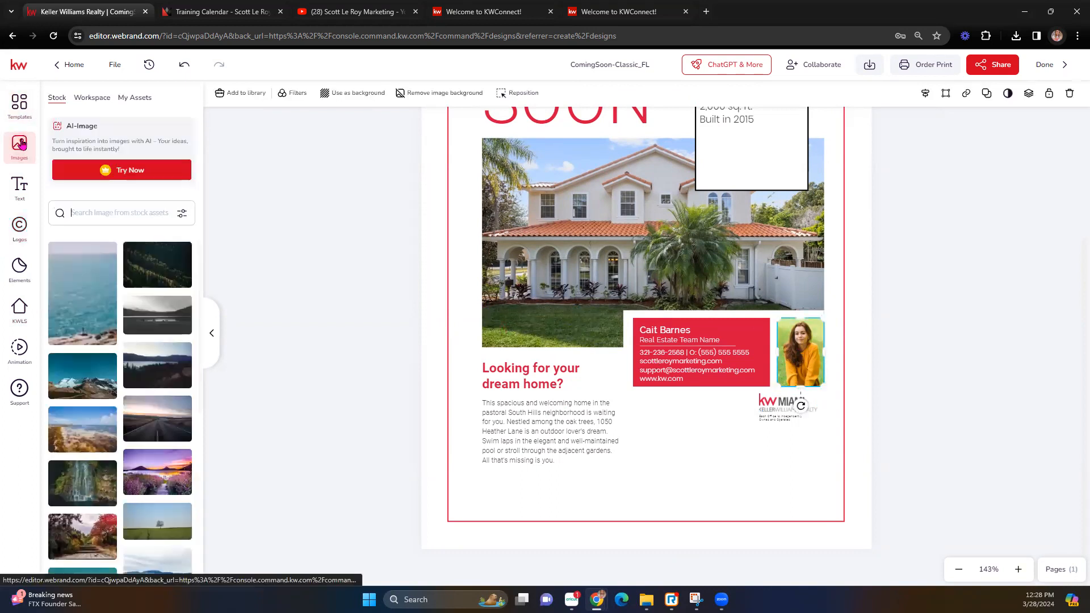
left_click(123, 101)
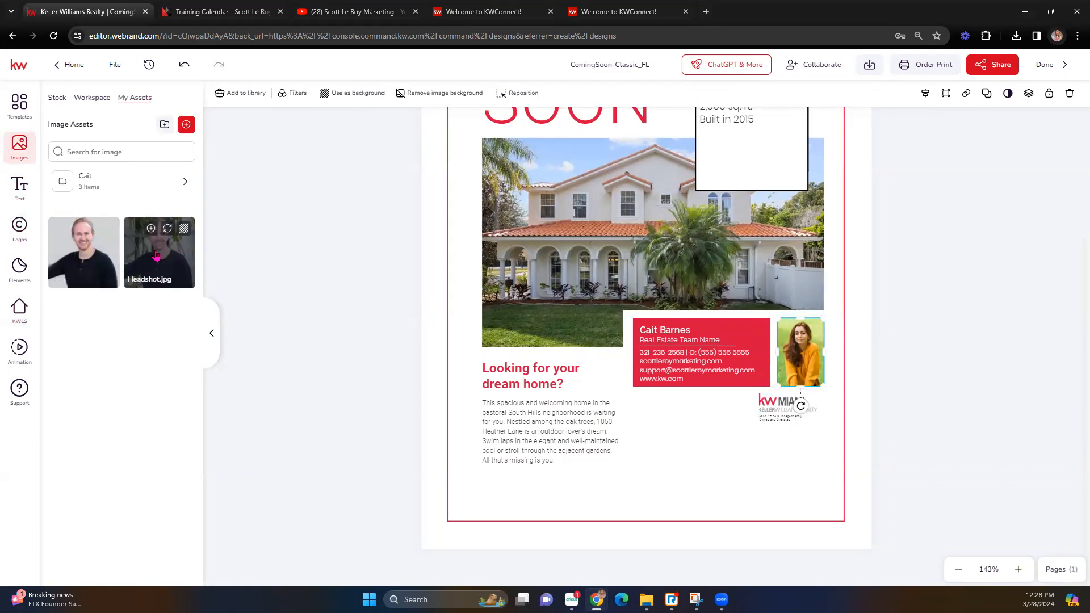
left_click(169, 232)
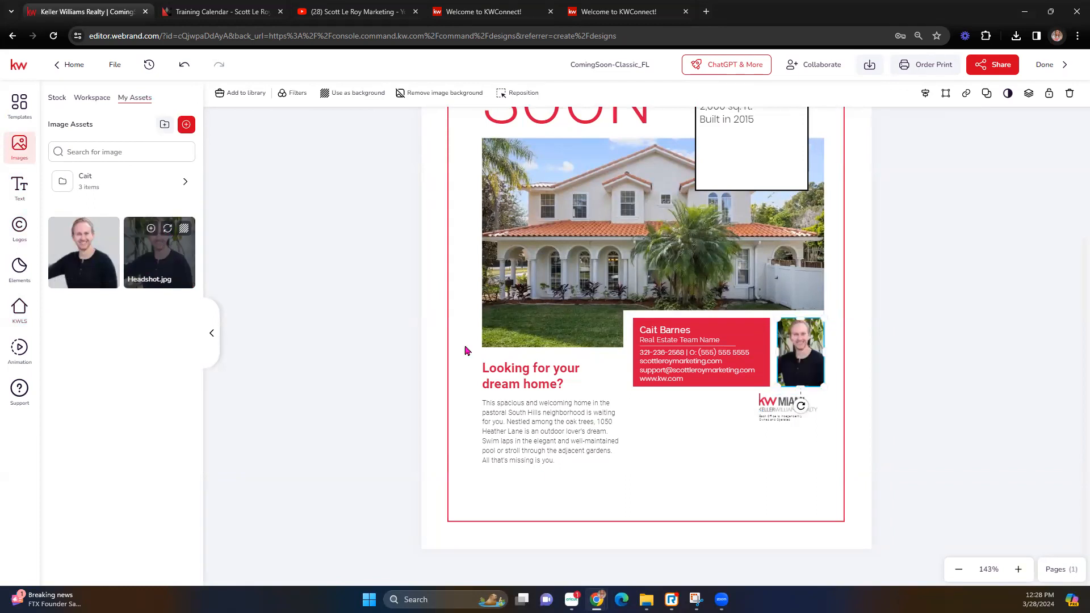
- Enlarge the new headshot within its frame and reposition it so the face sits centred, then apply the crop
double_click(808, 355)
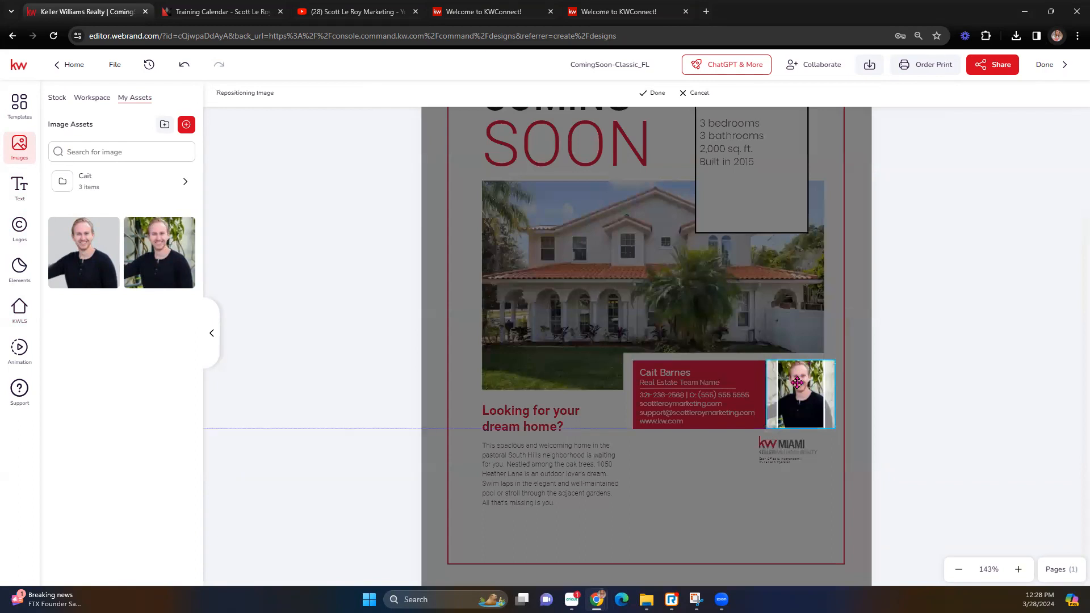
left_click_drag(770, 364, 752, 345)
left_click_drag(808, 385, 815, 405)
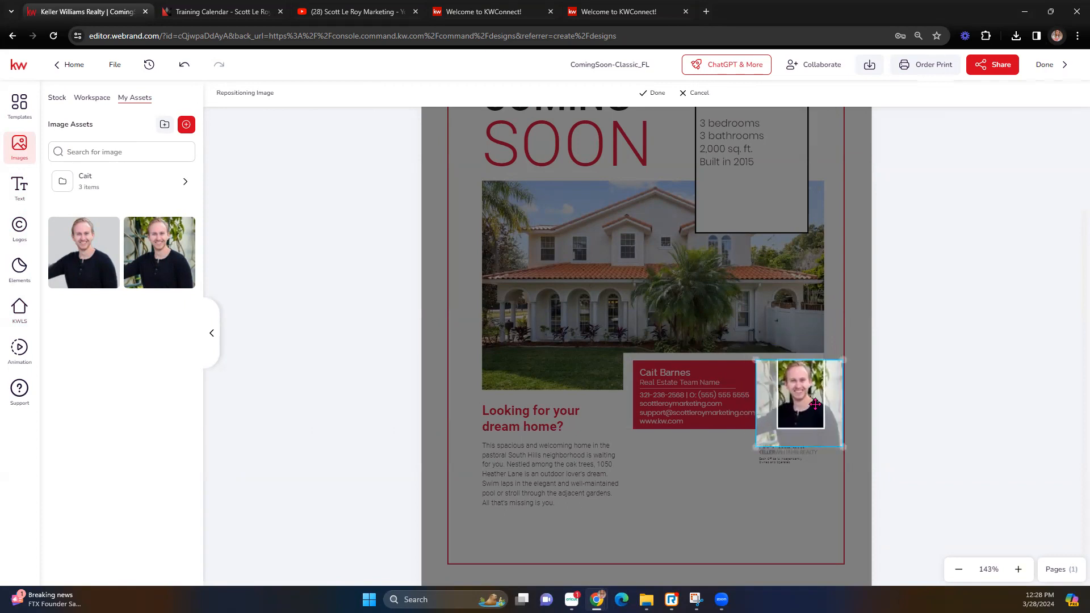
left_click(653, 94)
- Download all pages of the flyer as a PDF for Printing with a 0.125 in bleed
scroll(827, 475, "down", 3)
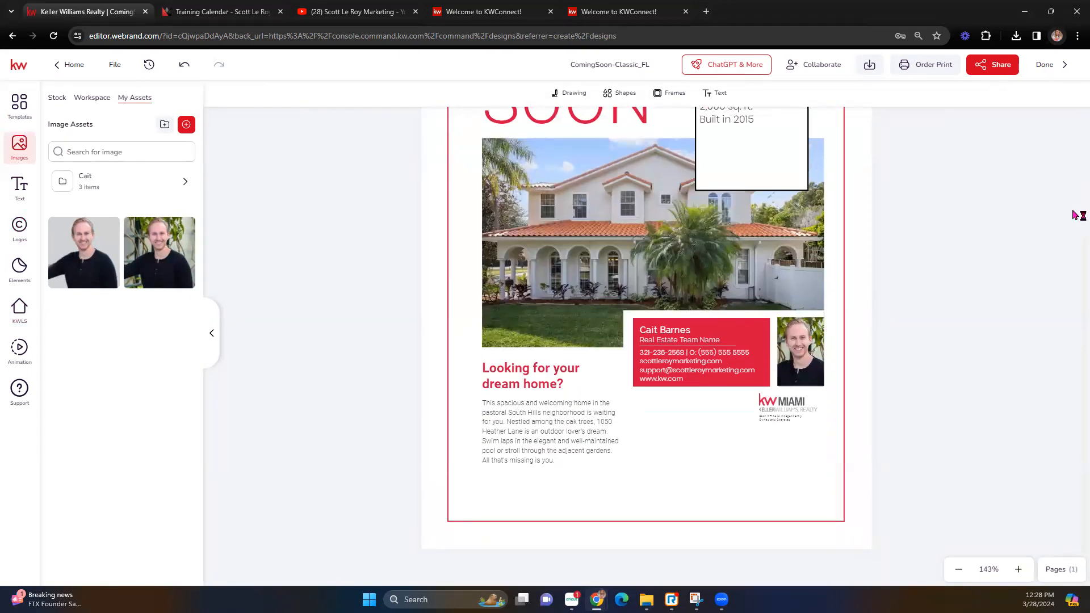
scroll(545, 315, "up", 3)
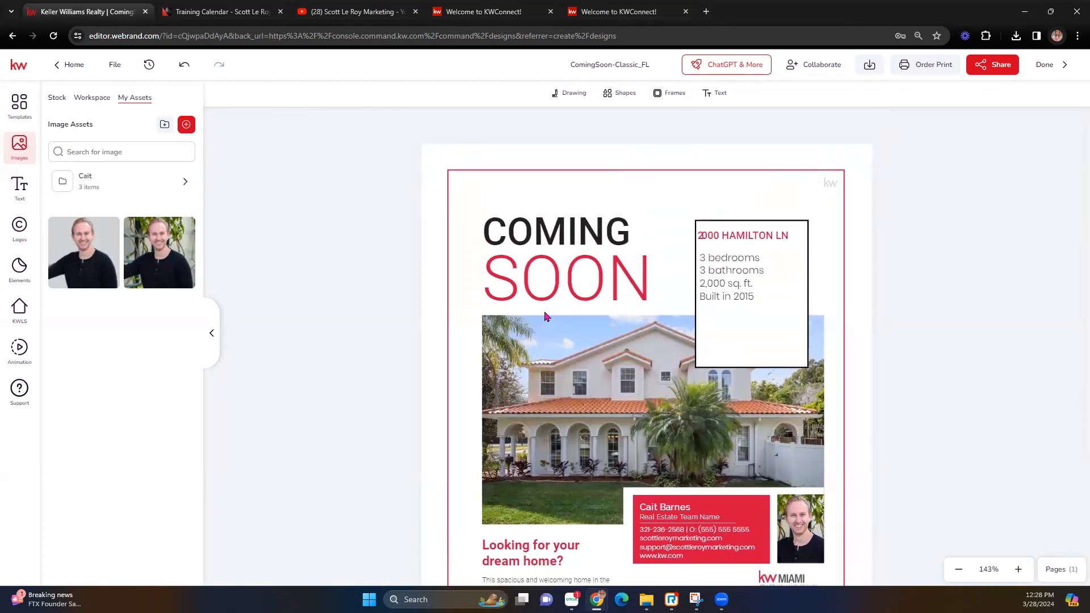
scroll(518, 246, "down", 3)
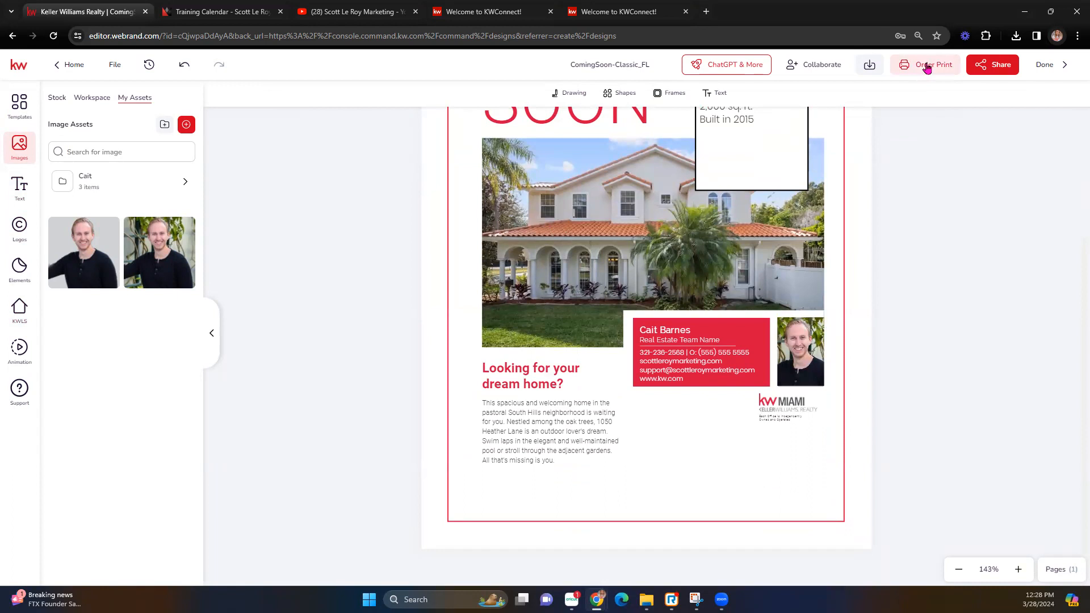
left_click(870, 66)
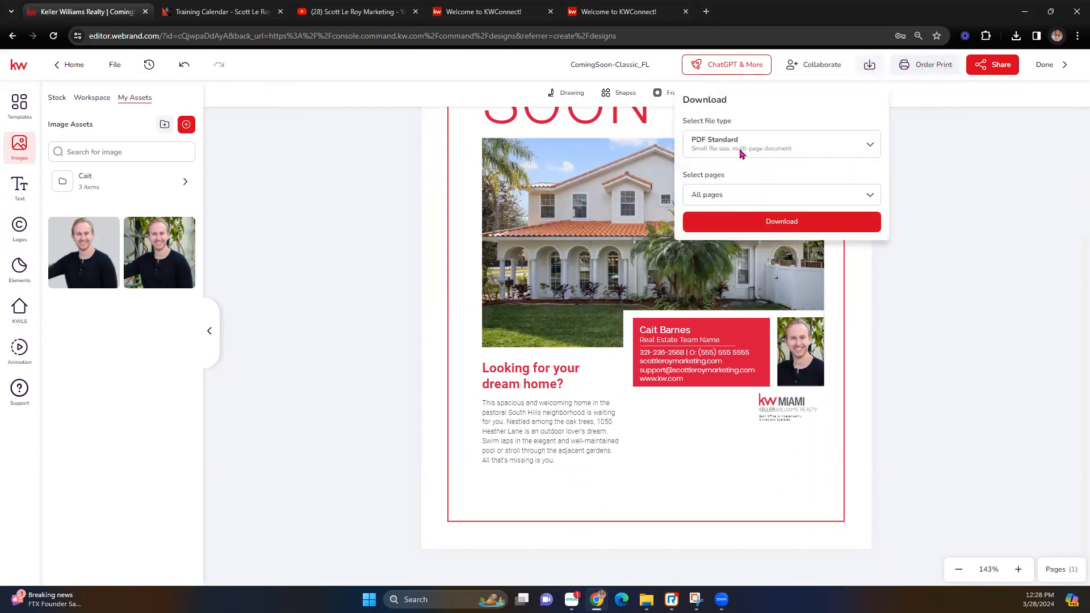
left_click(741, 153)
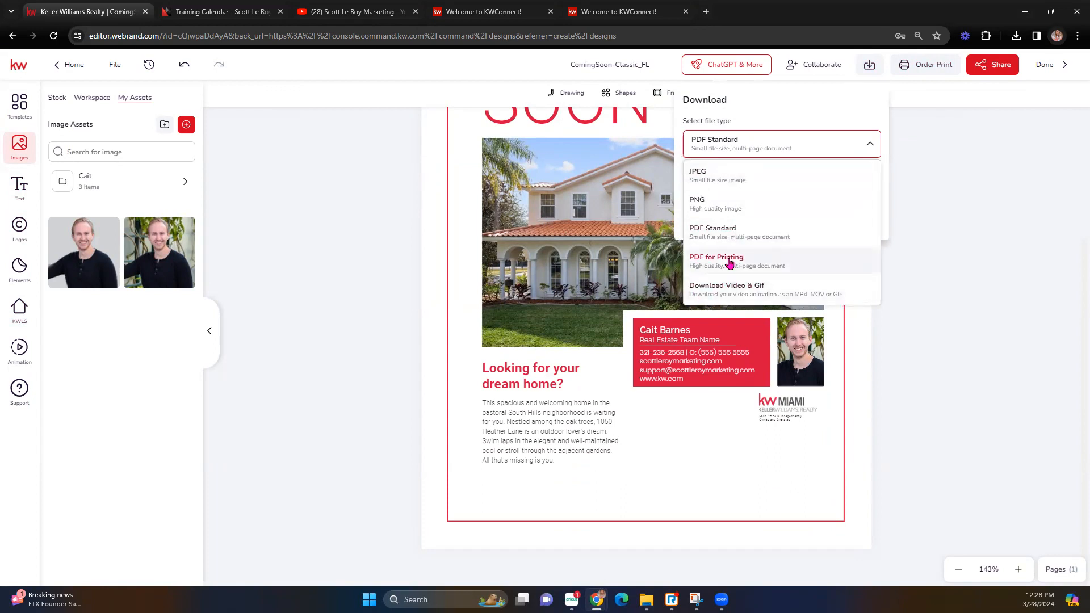
left_click(730, 263)
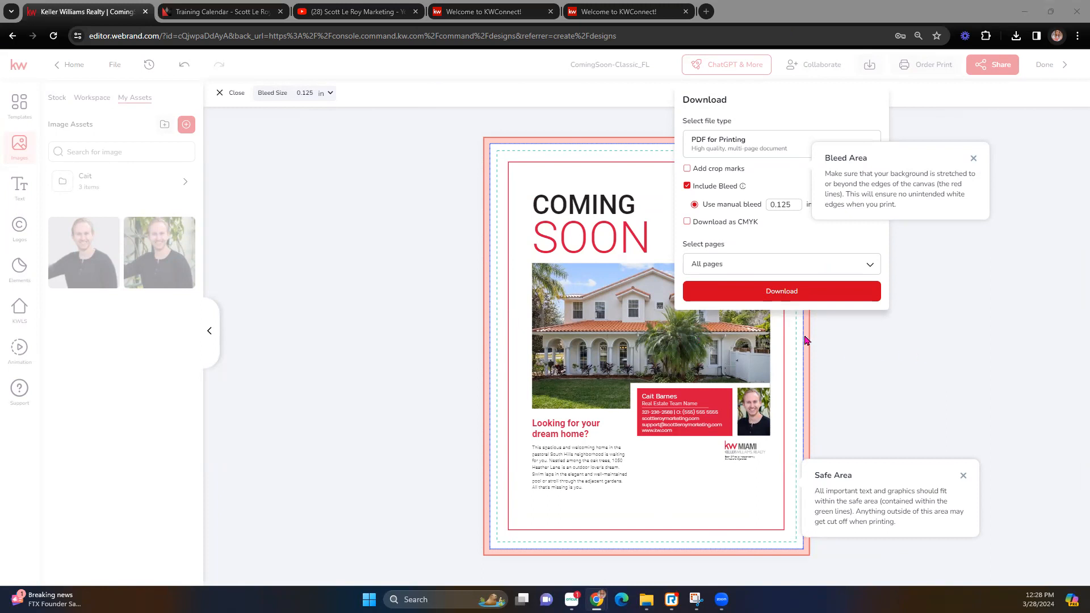
left_click(806, 295)
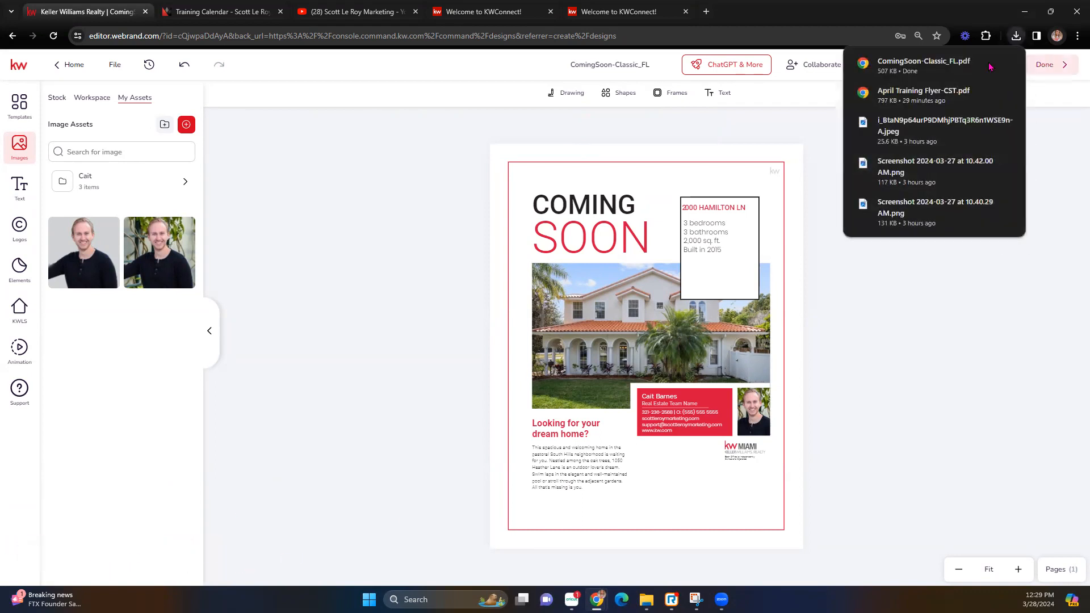
- Open the downloaded ComingSoon-Classic_FL.pdf and check the flyer's headline, photo, contact block, portrait and logo
left_click(919, 65)
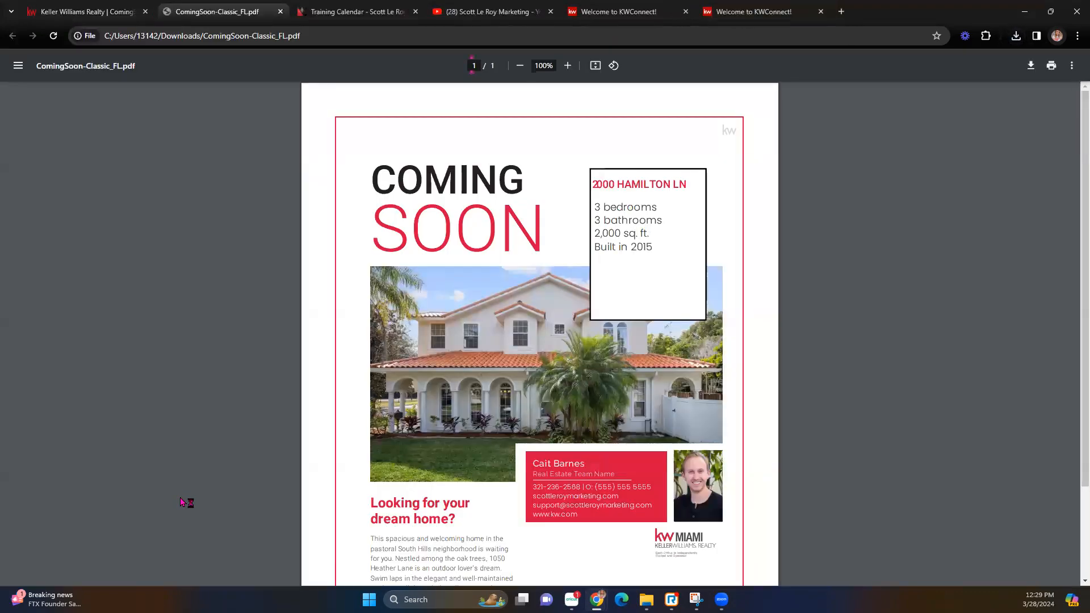
scroll(709, 386, "down", 3)
scroll(690, 417, "up", 3)
scroll(689, 415, "down", 3)
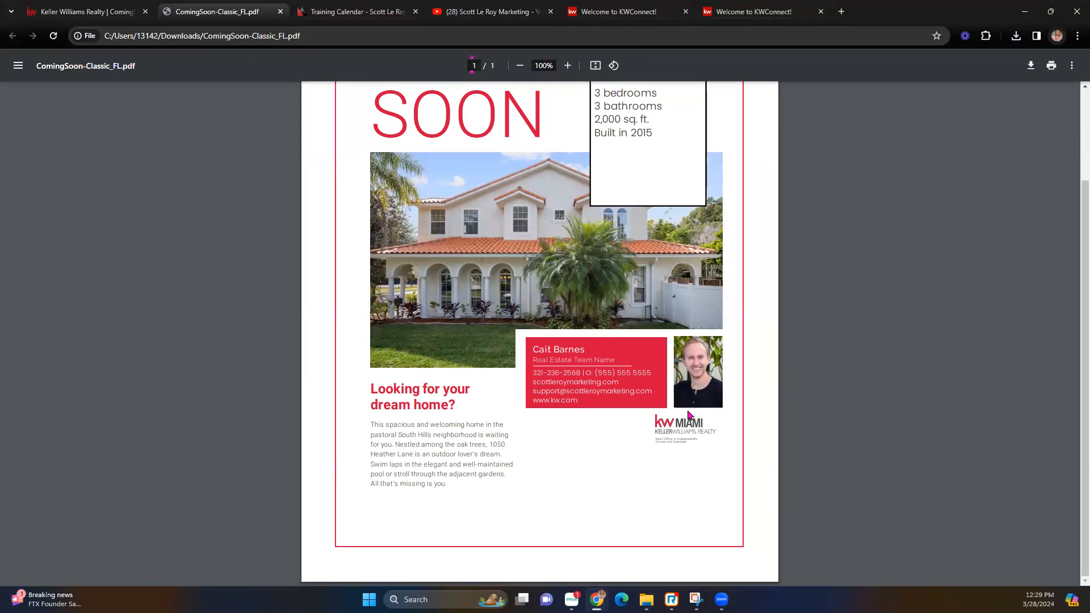
scroll(688, 416, "up", 3)
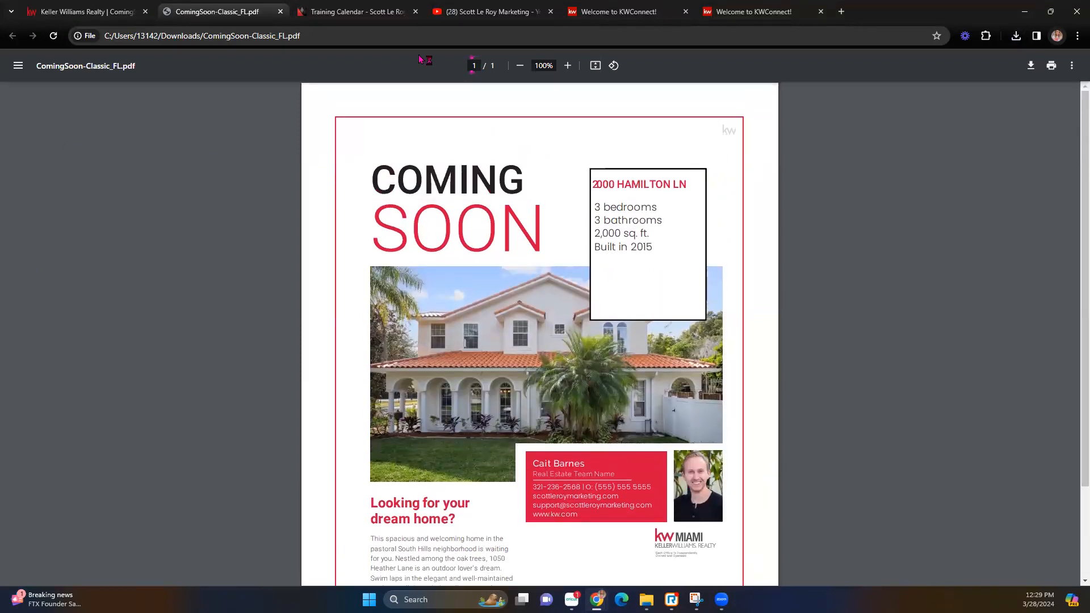
- Return to the flyer editor, look through the available download file types, and dismiss the download options
left_click(78, 14)
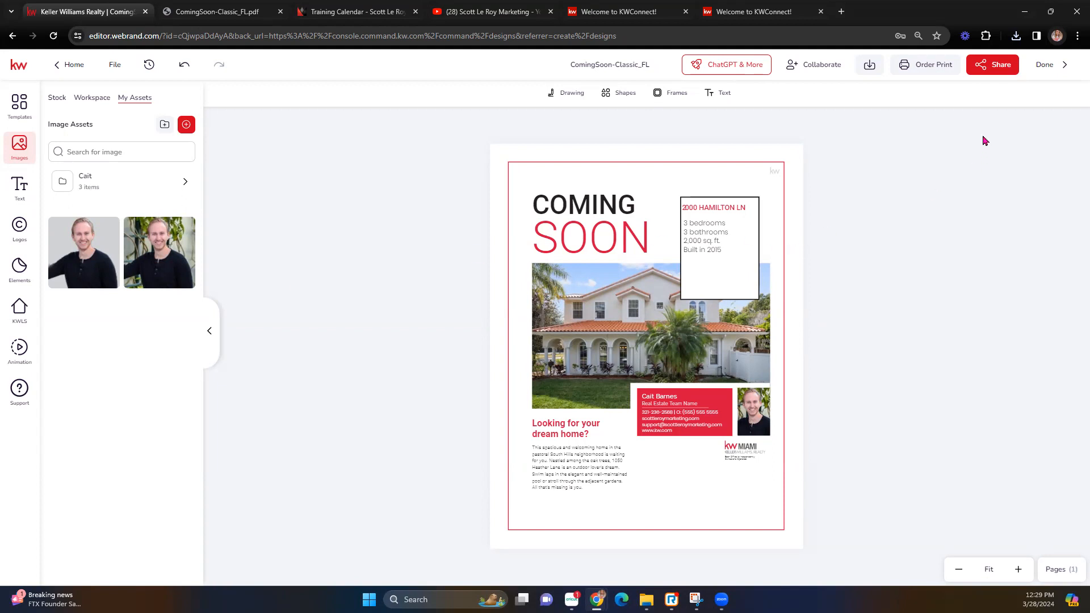
left_click(869, 64)
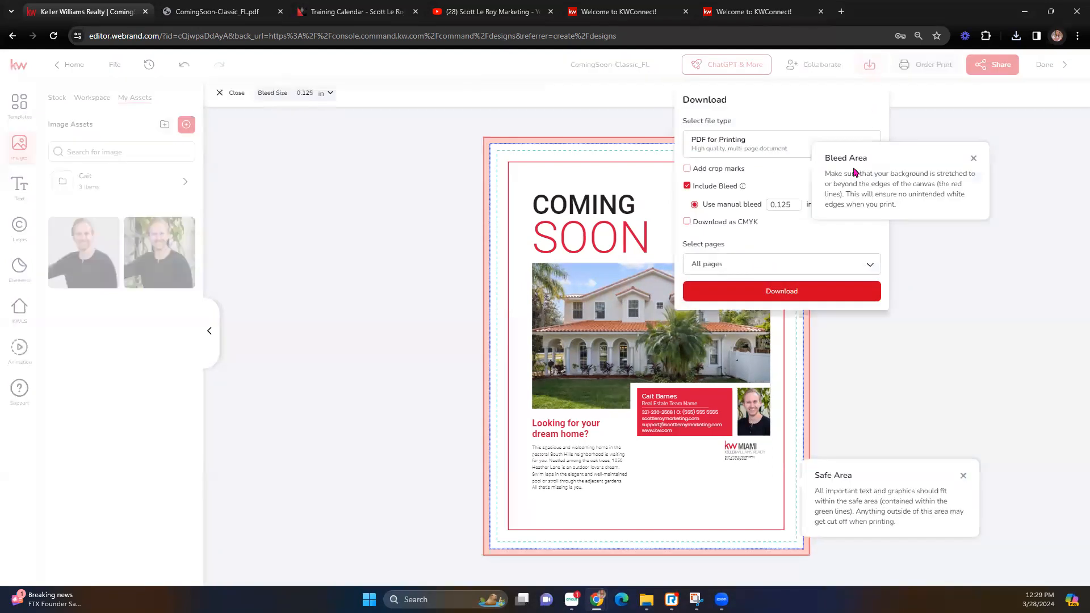
left_click(791, 140)
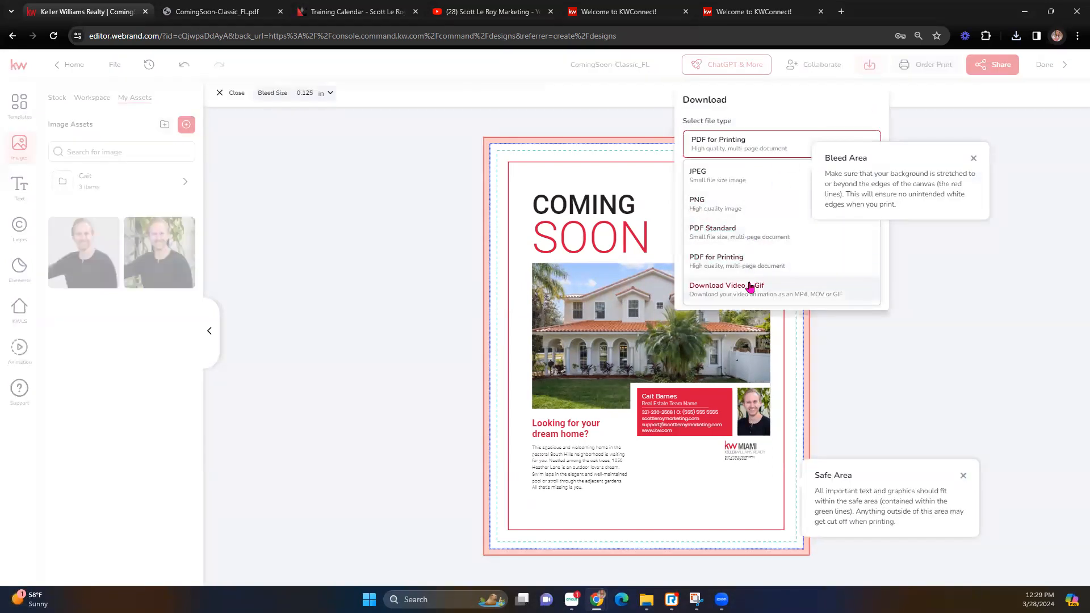
left_click(927, 285)
left_click(927, 284)
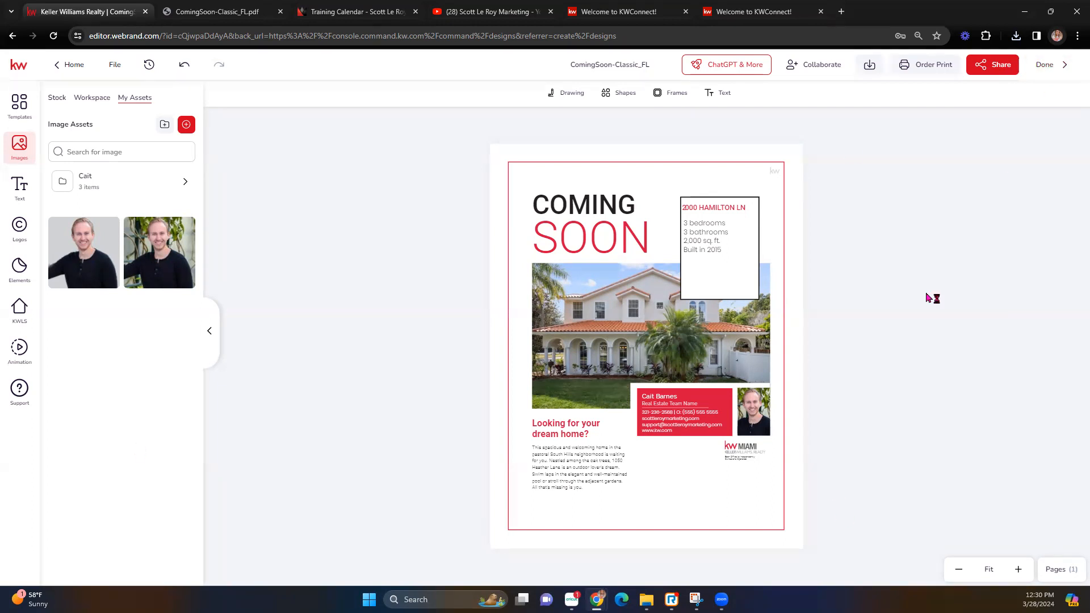
- Finish editing the Coming Soon flyer and save its changes on leaving the editor
left_click(1060, 67)
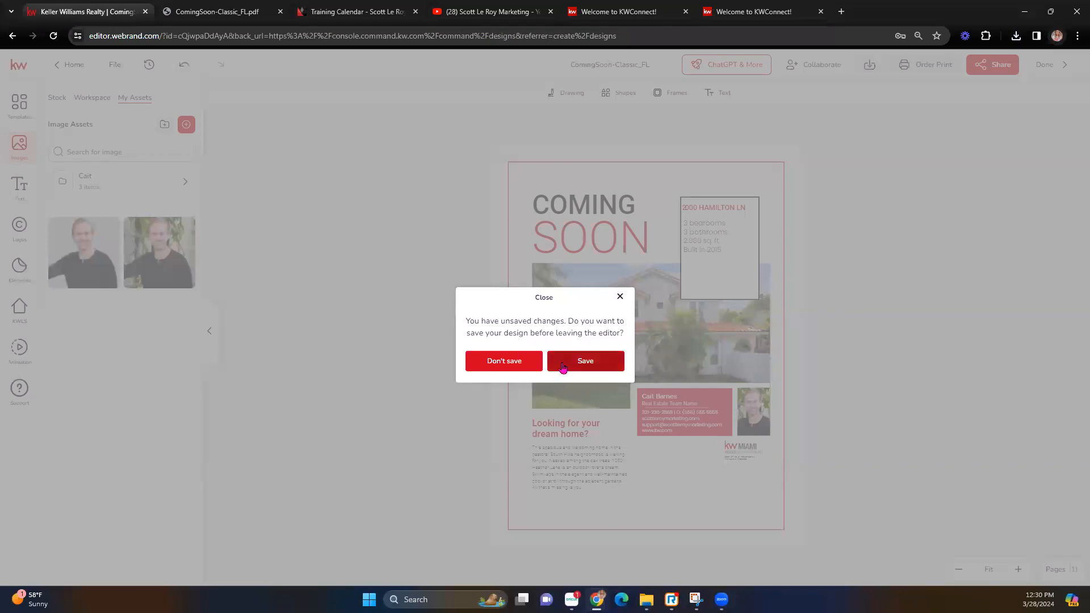
left_click(574, 366)
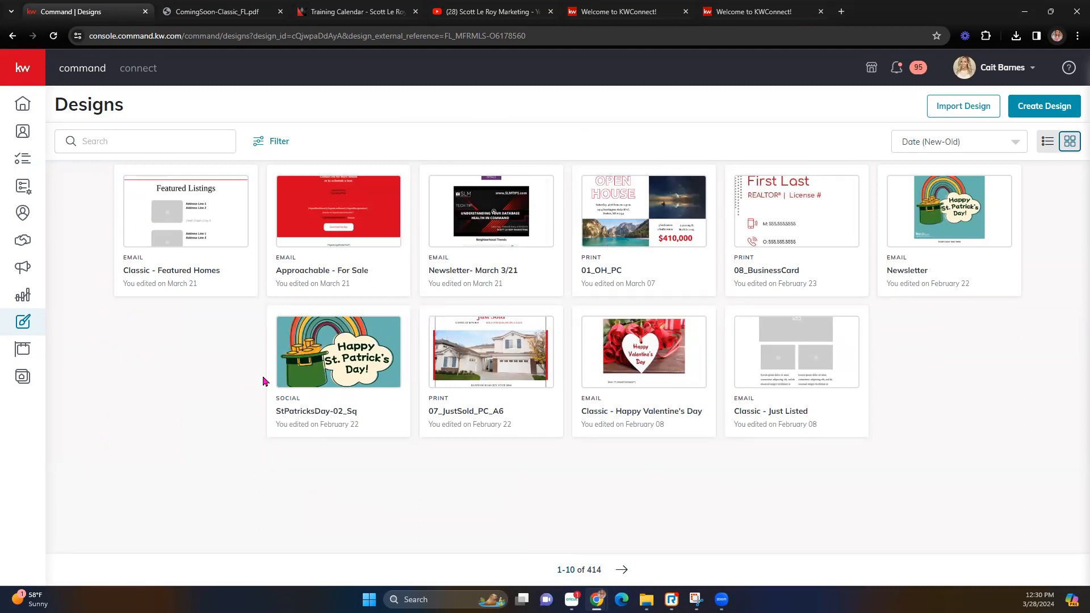
- Start importing a design from the Designs overview and close the downloaded flyer PDF
left_click(966, 105)
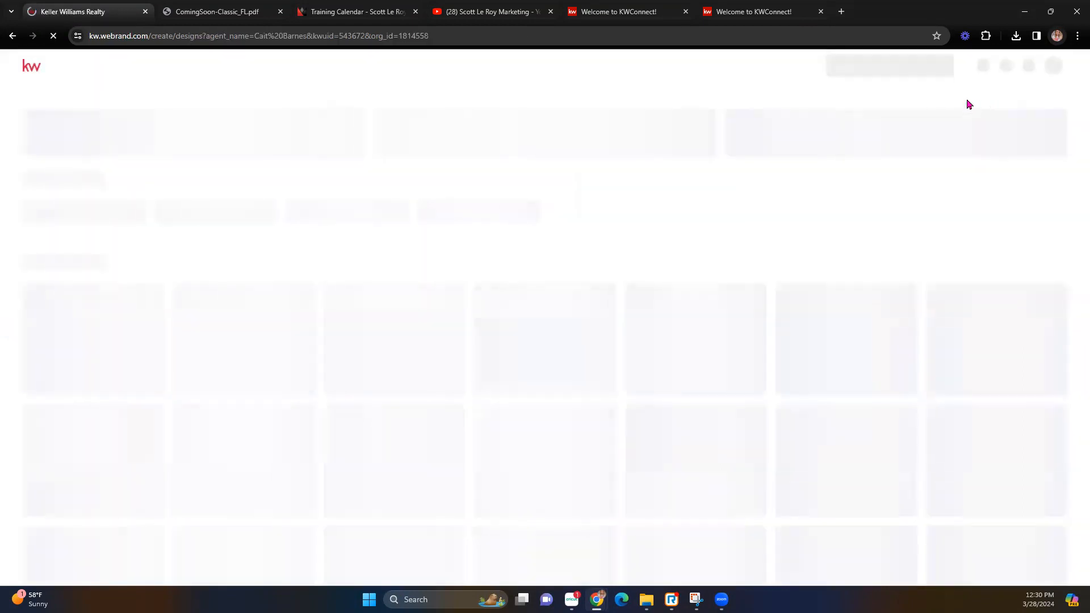
left_click(281, 11)
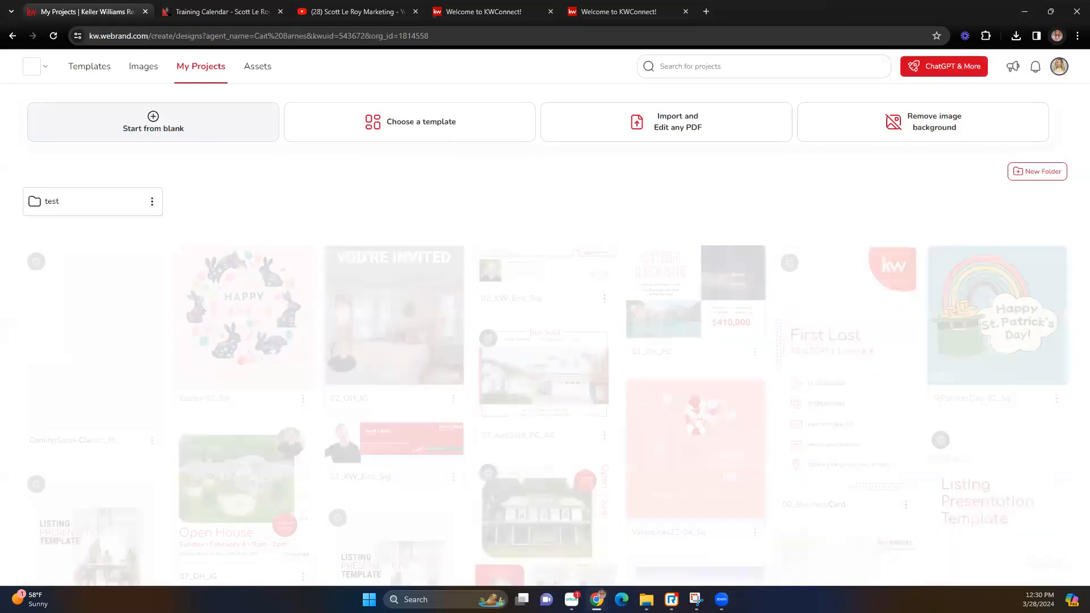
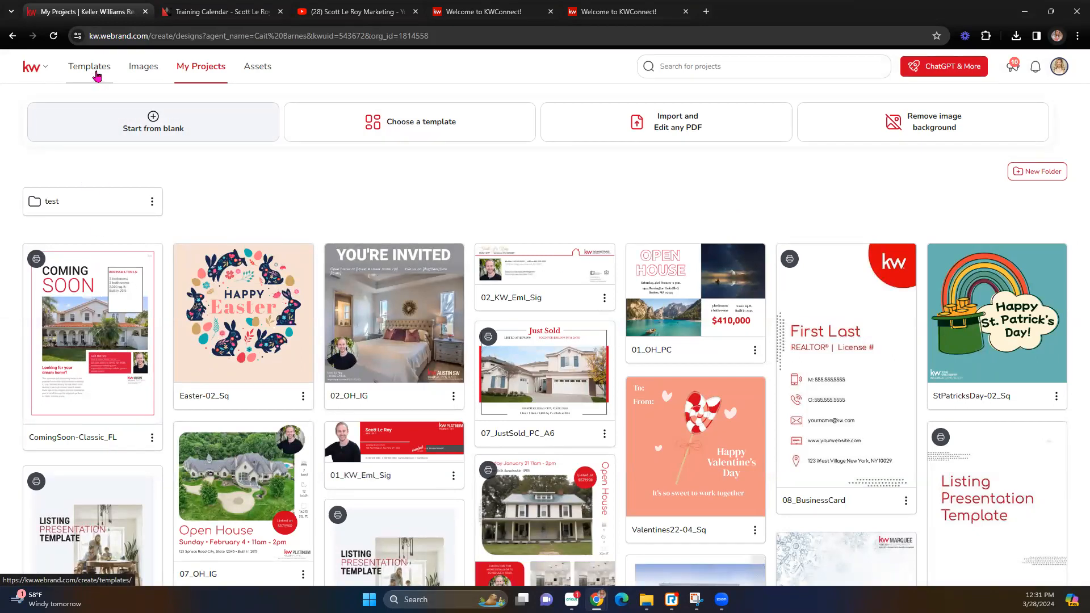
- Browse the templates, collapse the Auto-Create group, and preview the Buyer Presentation designs
left_click(95, 72)
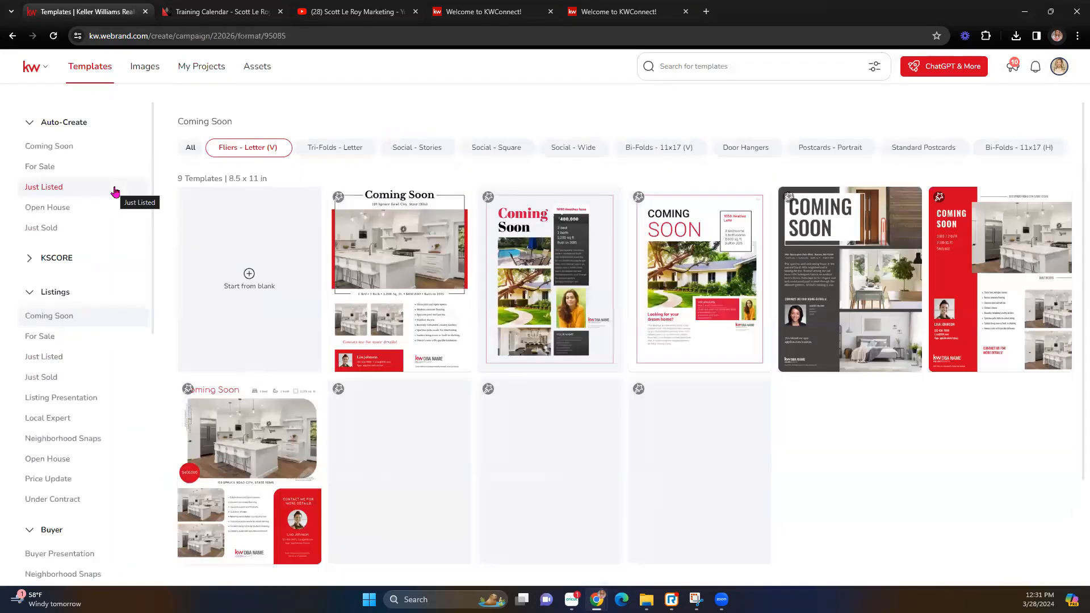
left_click(30, 125)
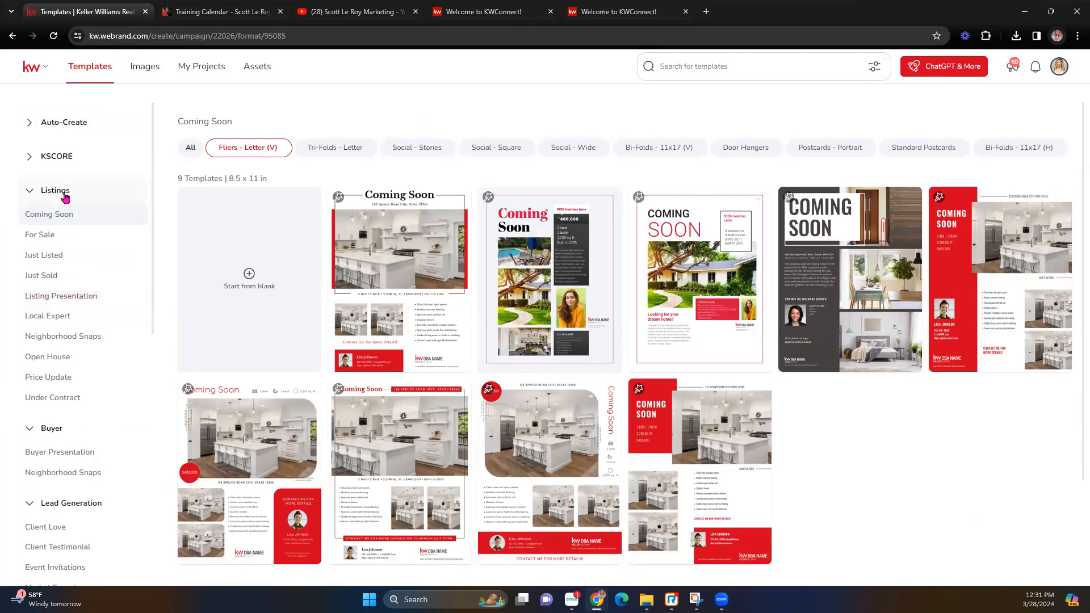
left_click(54, 454)
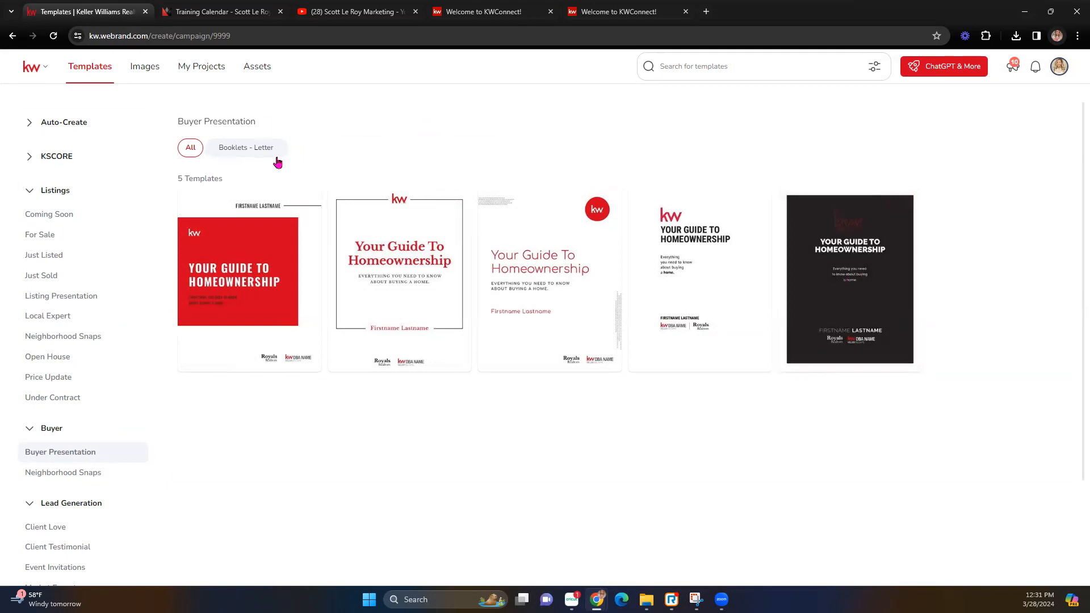
mouse_move(250, 300)
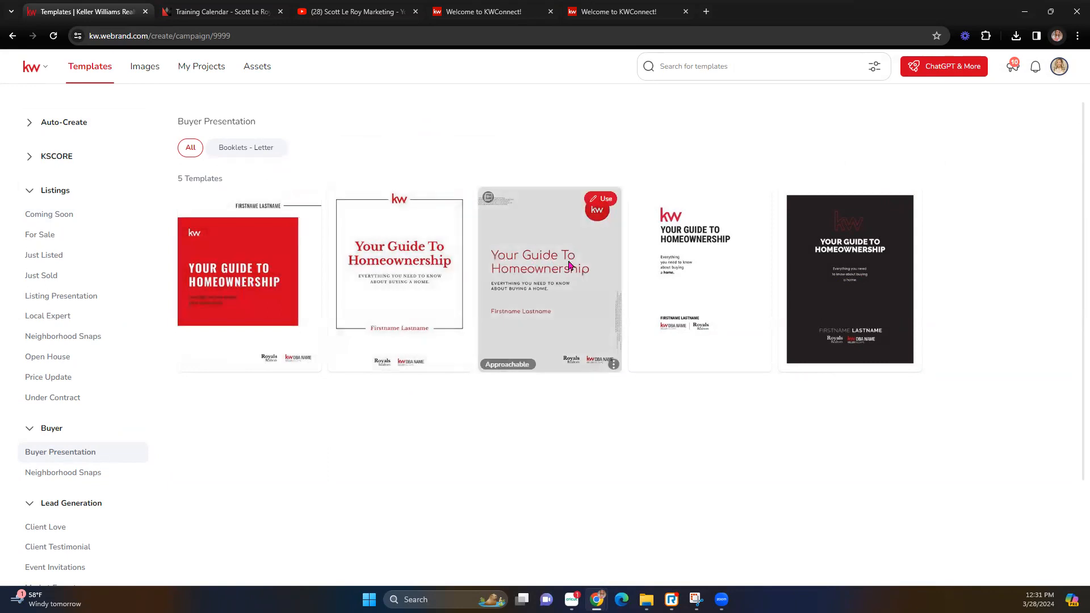
mouse_move(237, 246)
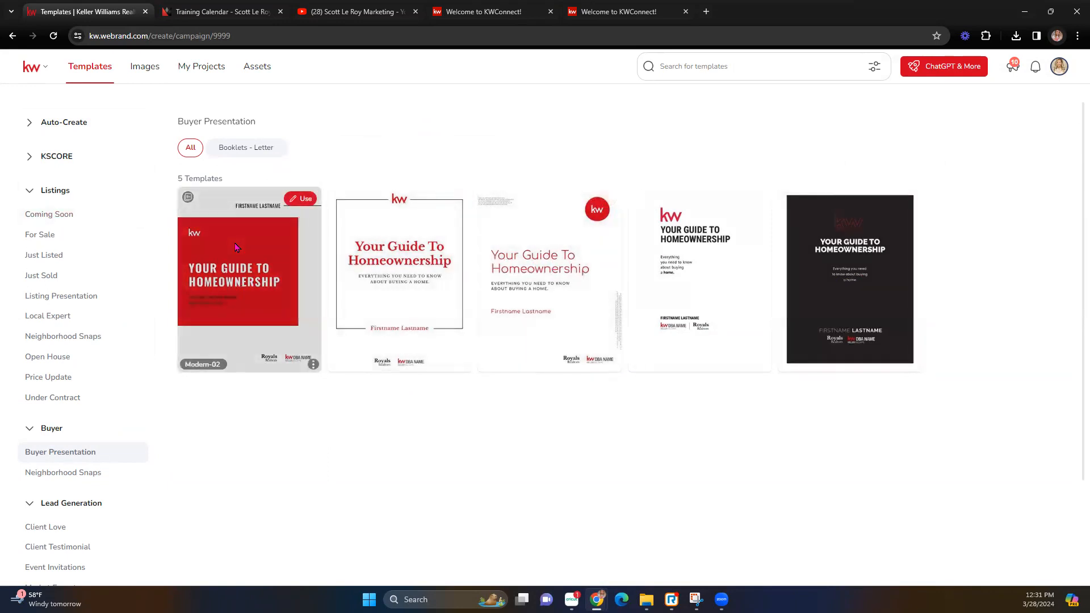
mouse_move(189, 199)
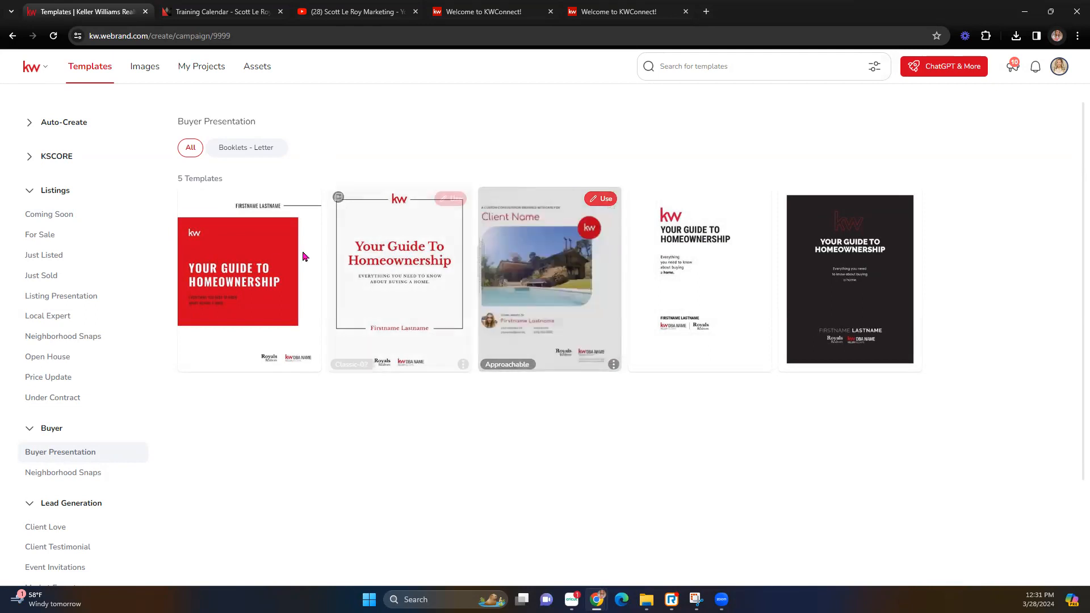
- Start a new design from the Classic-01 template in the Listing Presentation category
left_click(76, 296)
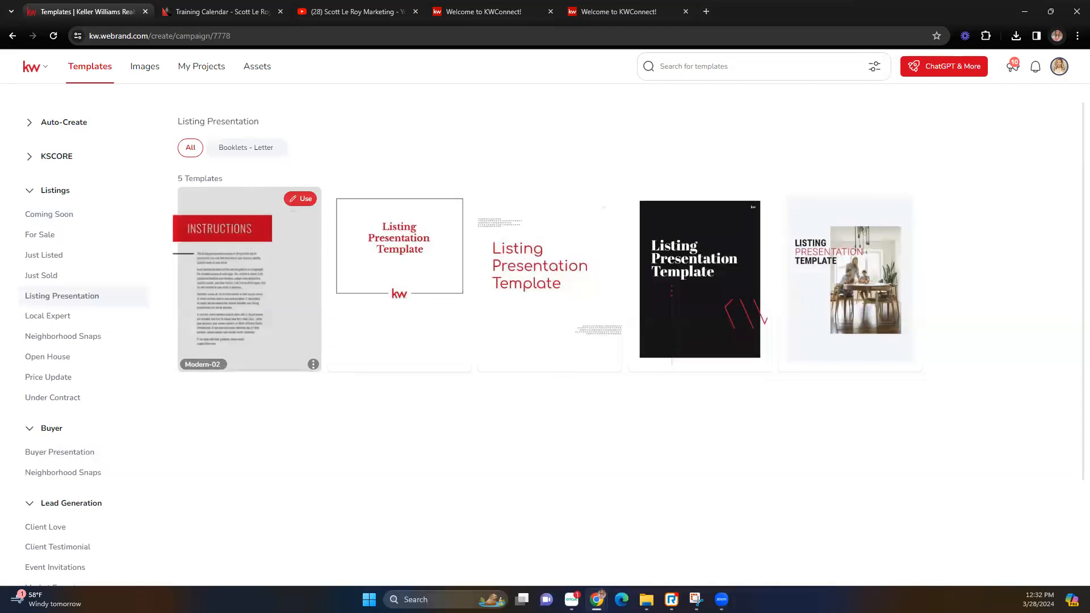
mouse_move(902, 226)
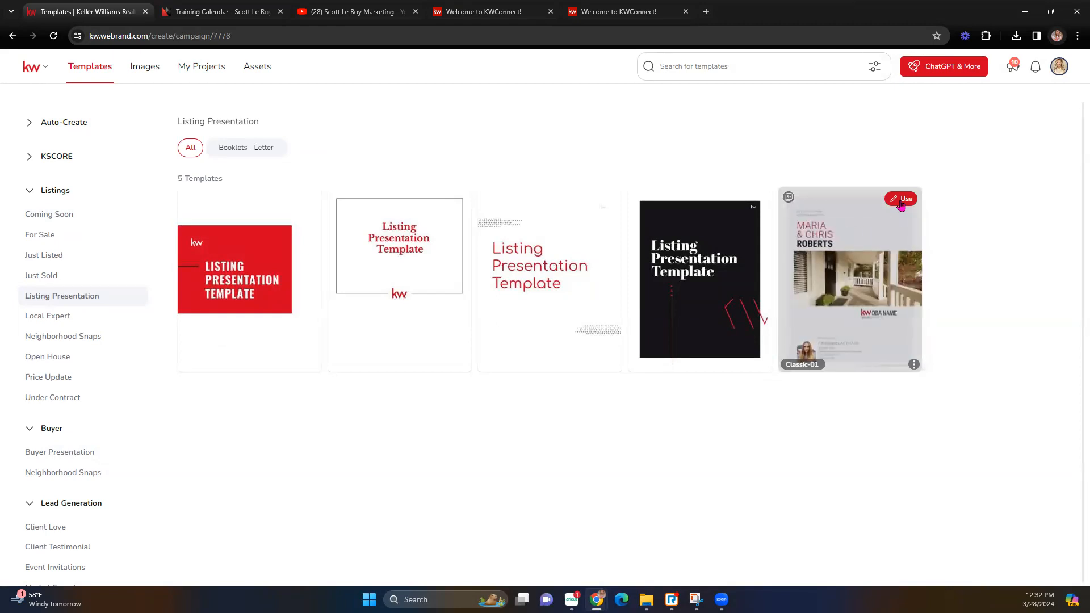
left_click(901, 204)
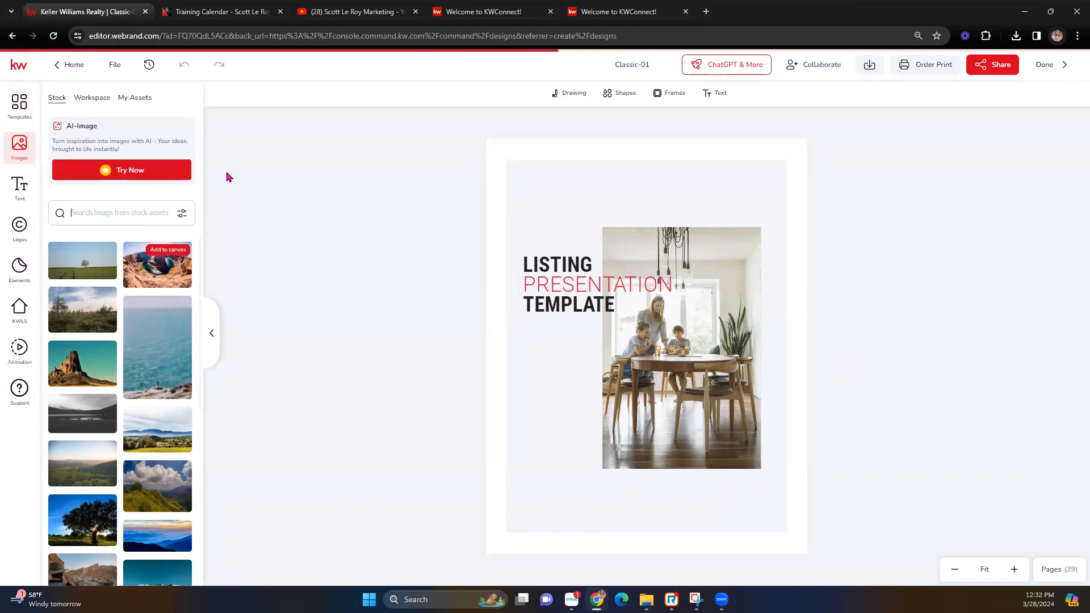
- Show the listing presentation's page list, look through its pages, and return to the first page thumbnails
left_click(1054, 573)
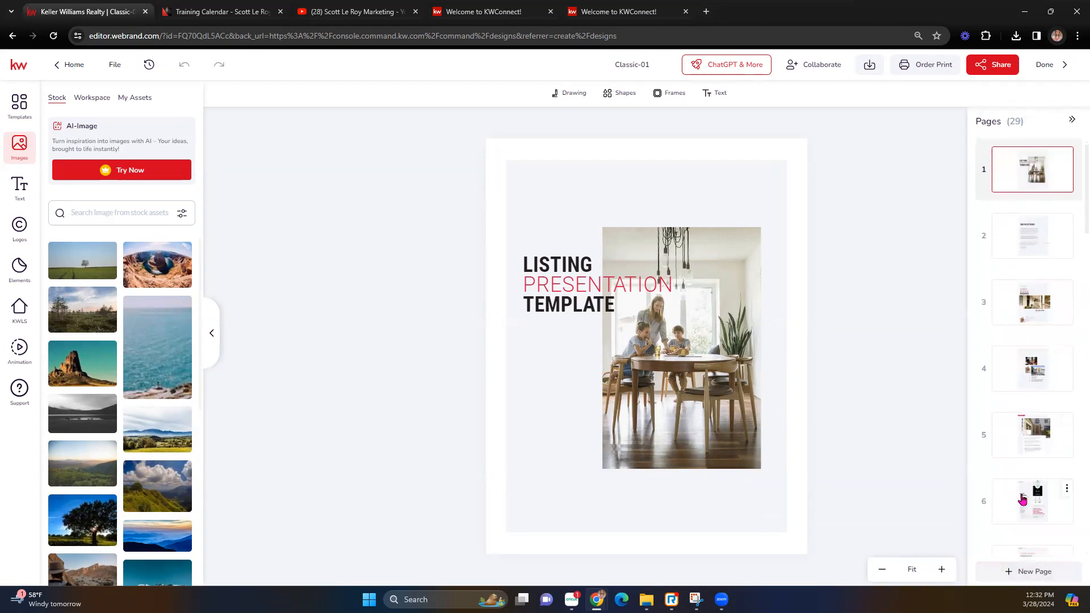
scroll(1019, 473, "down", 15)
scroll(1017, 471, "up", 6)
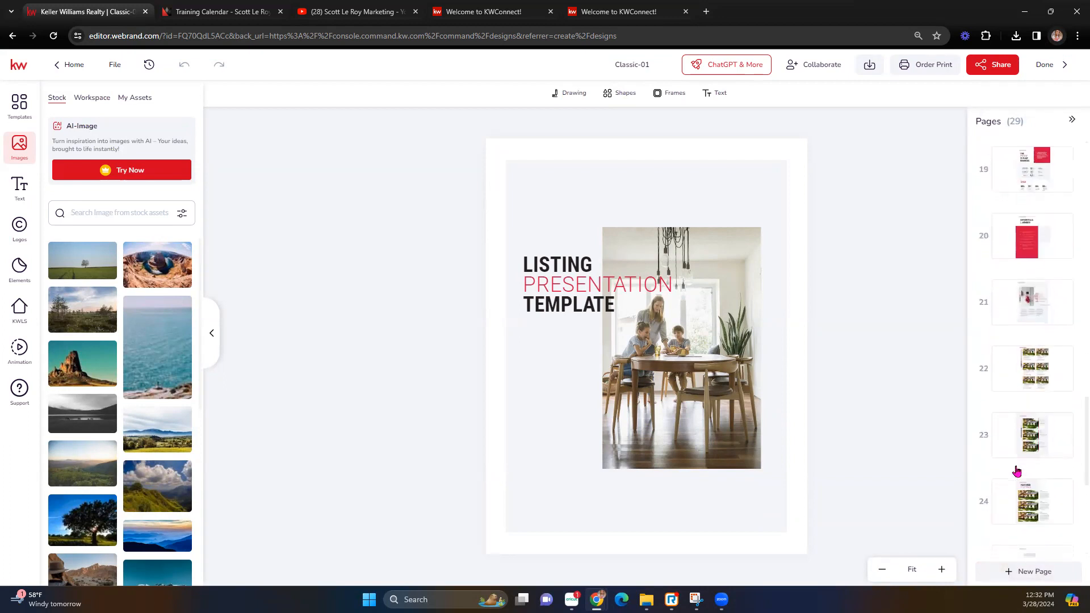
scroll(1017, 472, "up", 7)
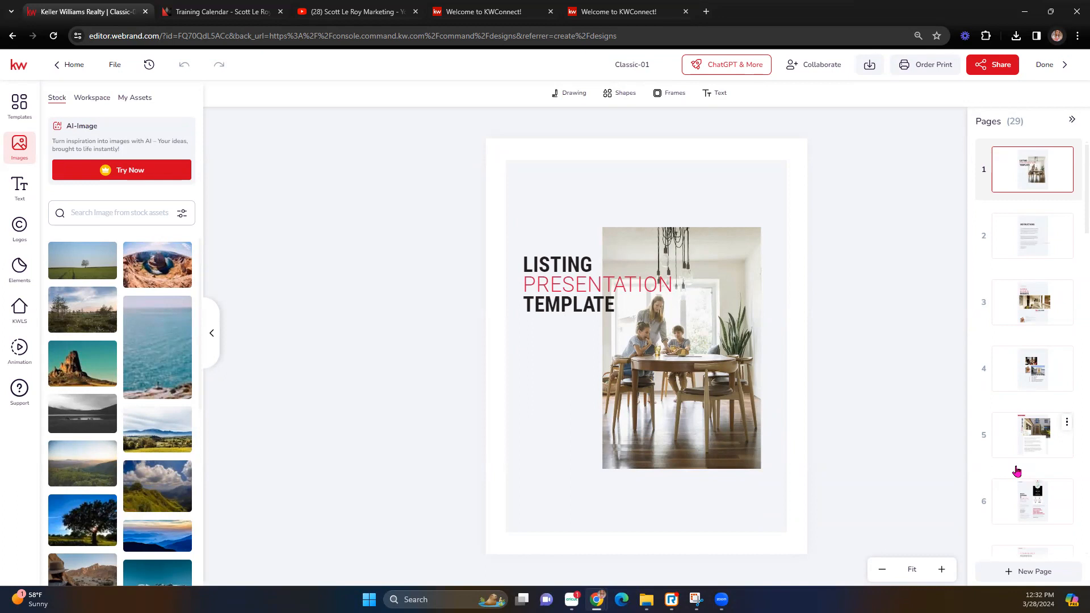
- Delete the Instructions page, page 2, from the listing presentation and confirm the deletion
left_click(1003, 251)
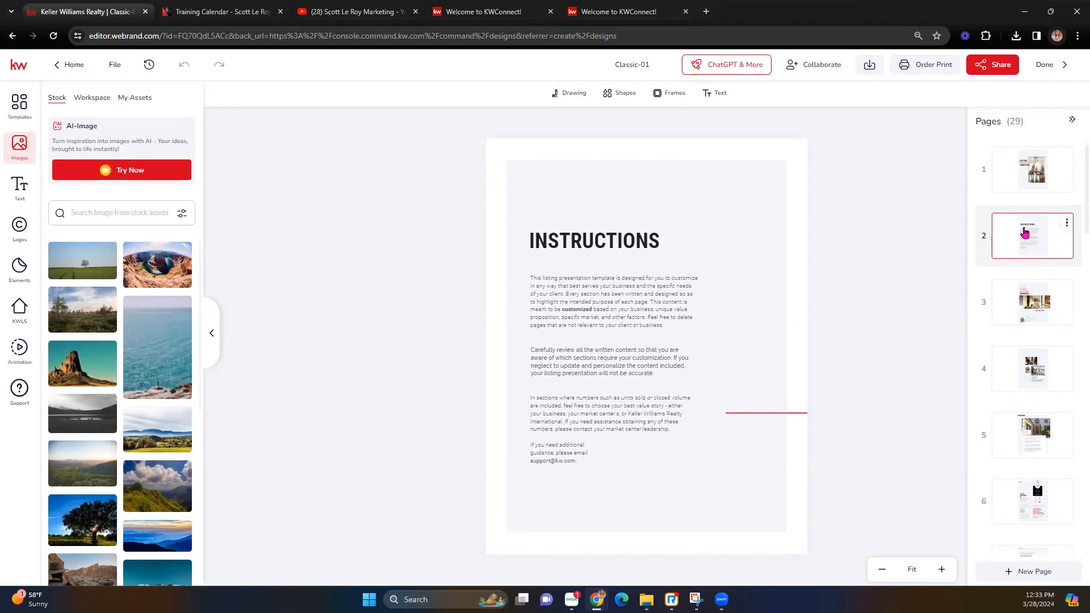
left_click(1067, 225)
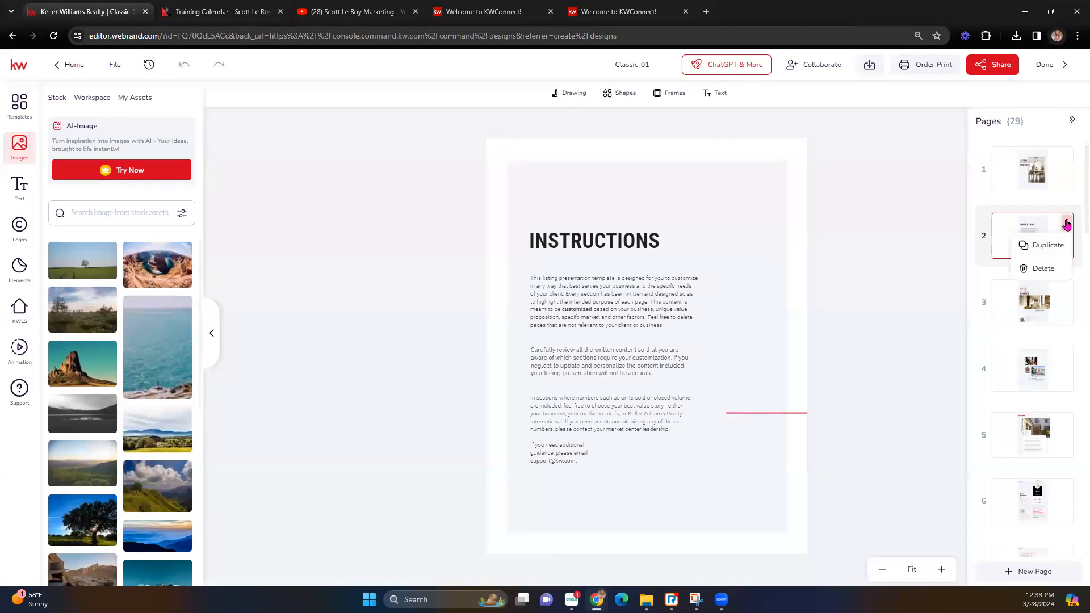
left_click(1043, 269)
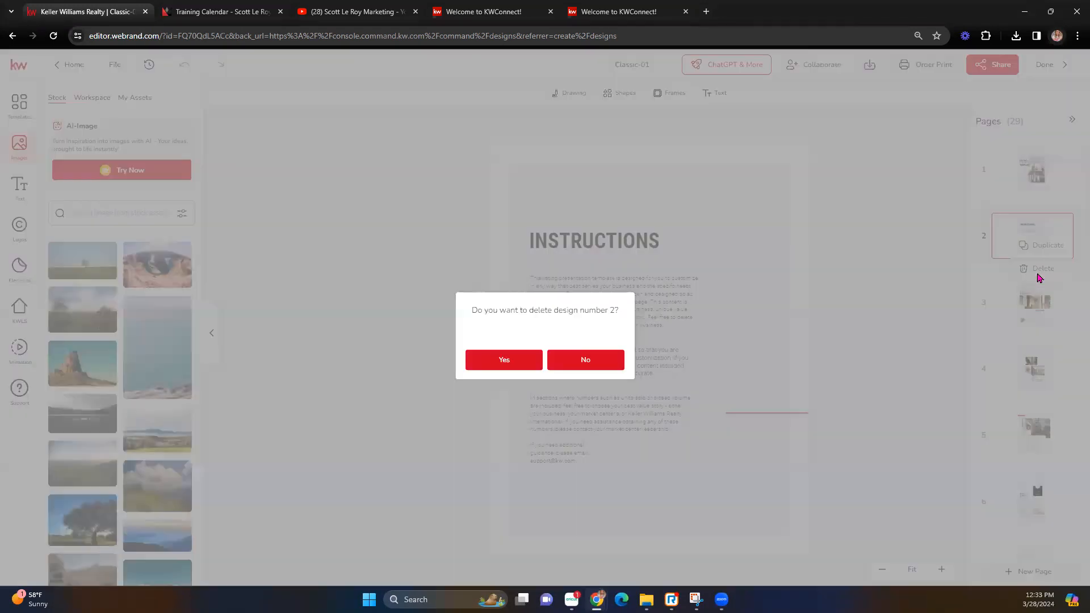
left_click(515, 367)
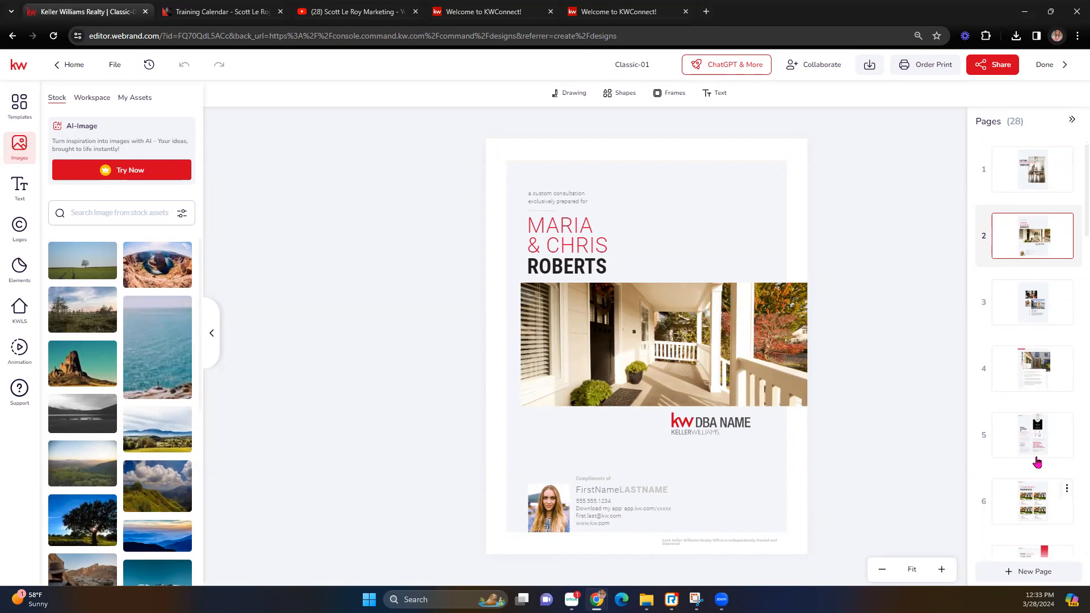
- Remove the word TEMPLATE from the title on the listing presentation's cover page
mouse_move(993, 432)
left_click(1034, 175)
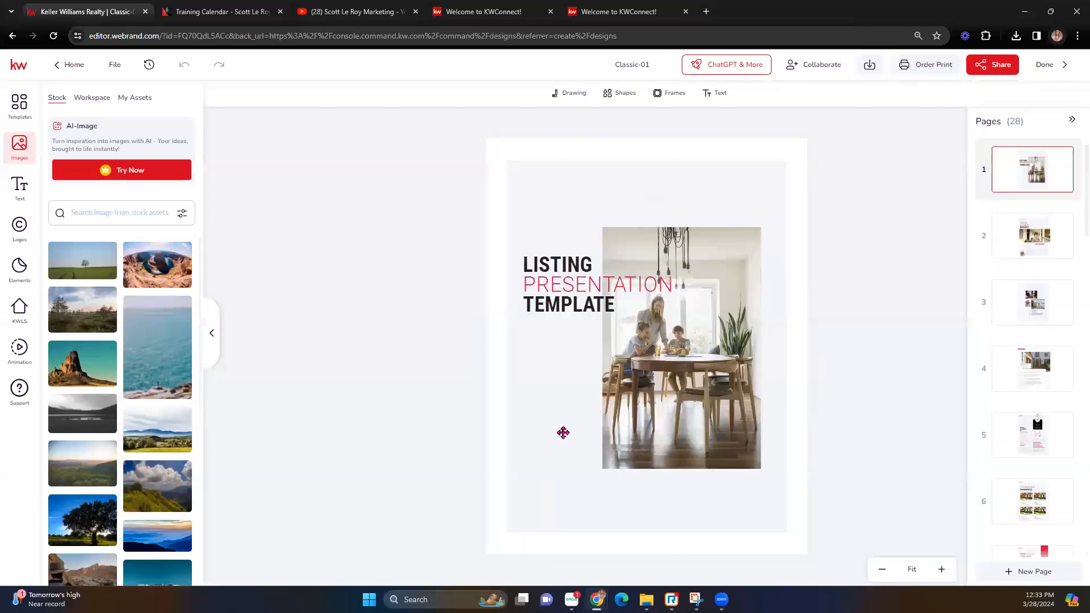
left_click(564, 310)
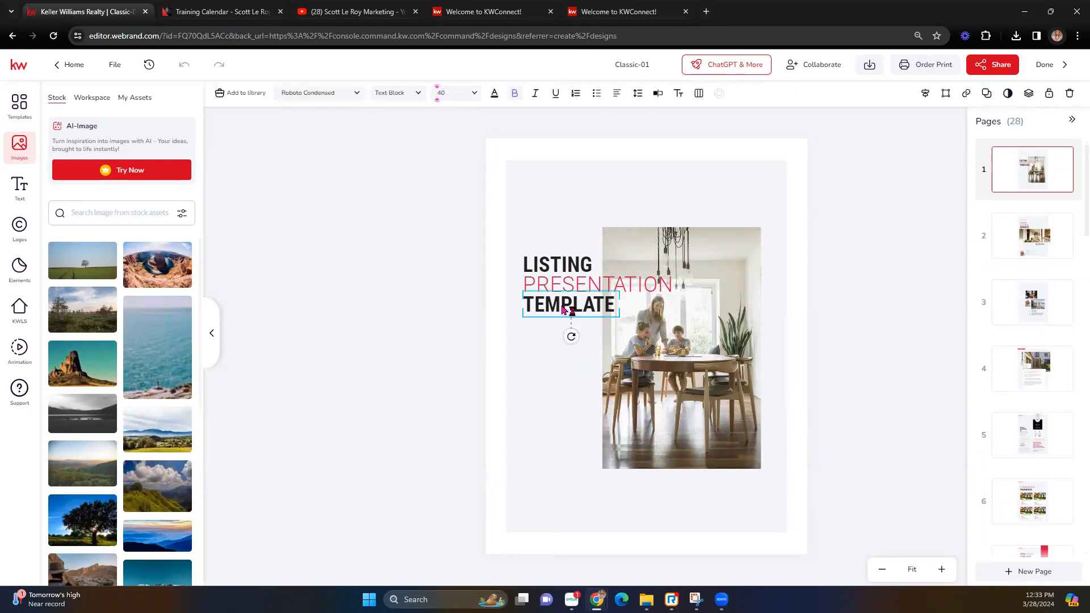
key("Delete")
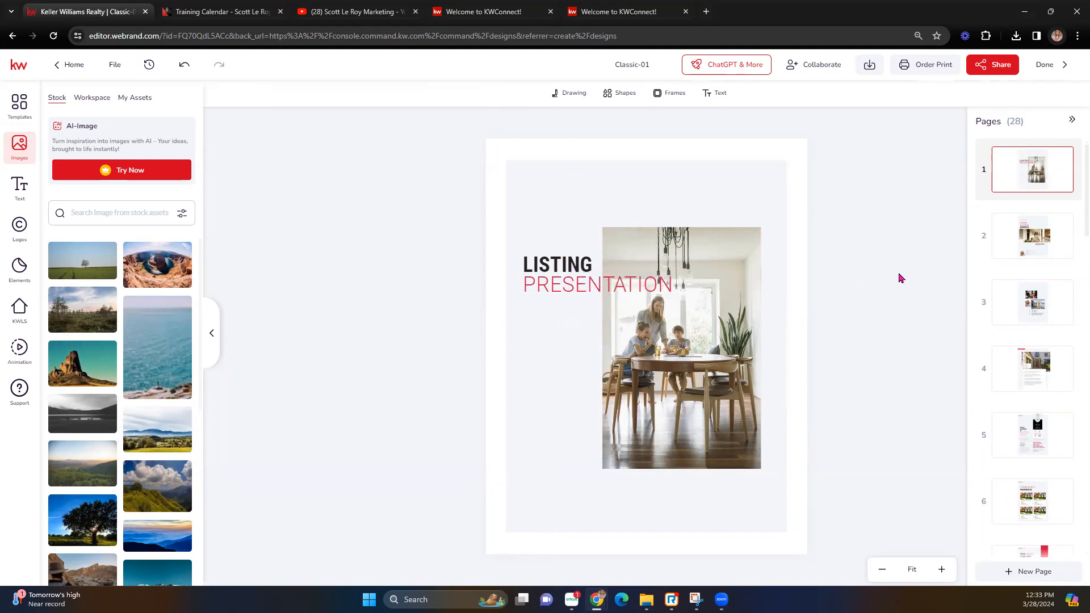
- Replace page 2's KW DBA NAME logo with a red and dark logo from the Miami asset folder, enlarged at the page's lower right
left_click(1047, 246)
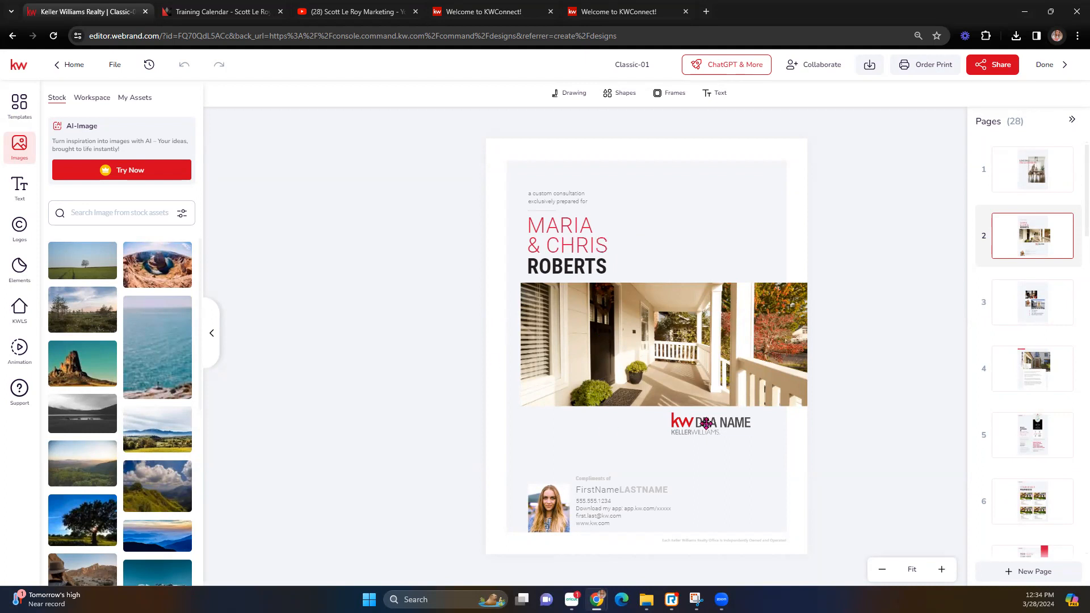
left_click(695, 443)
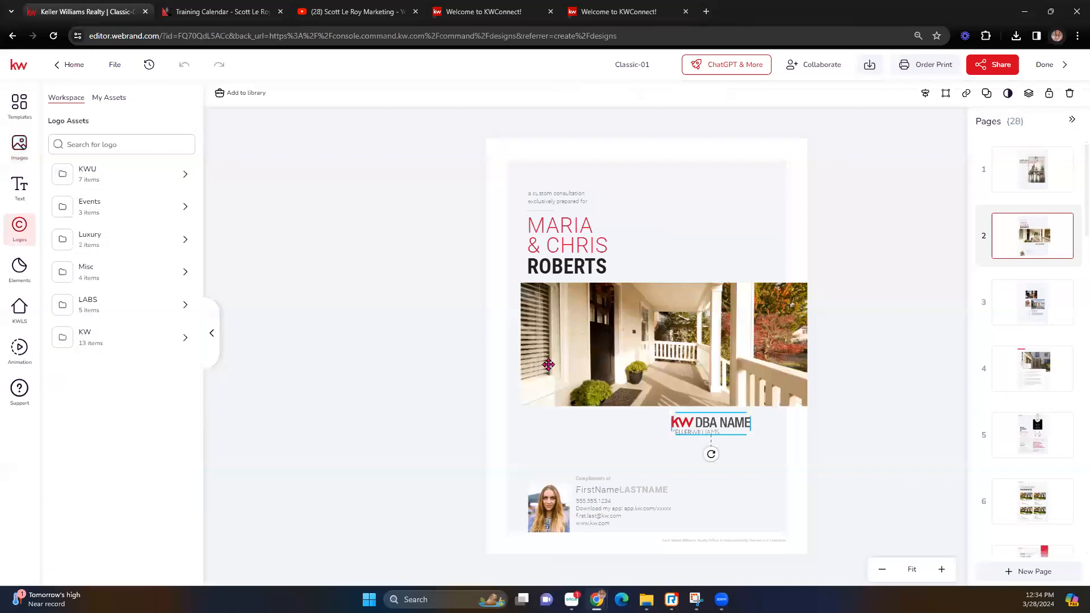
left_click(97, 99)
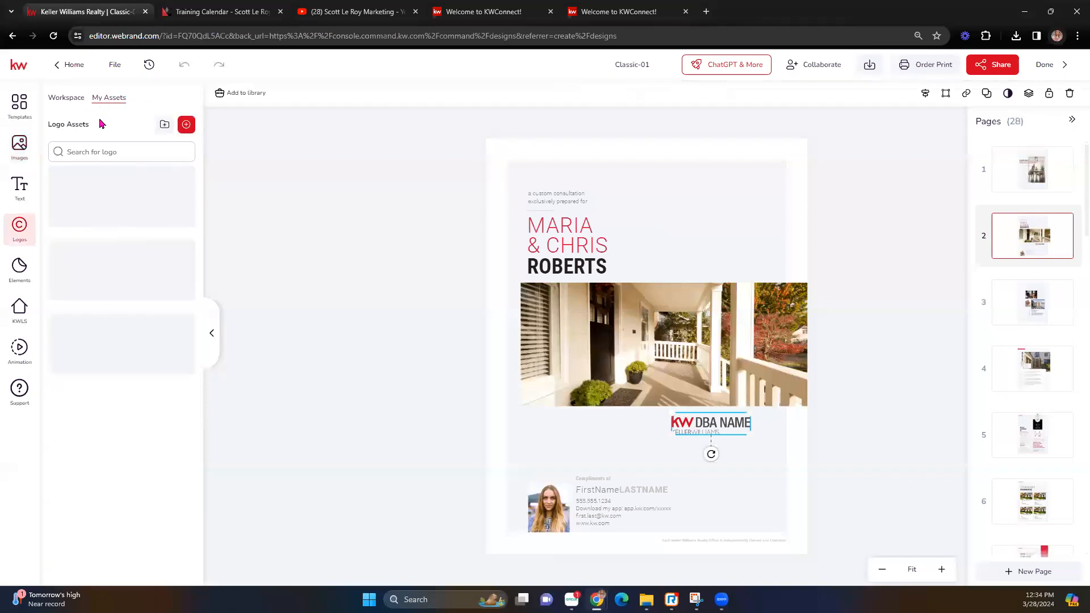
left_click(91, 183)
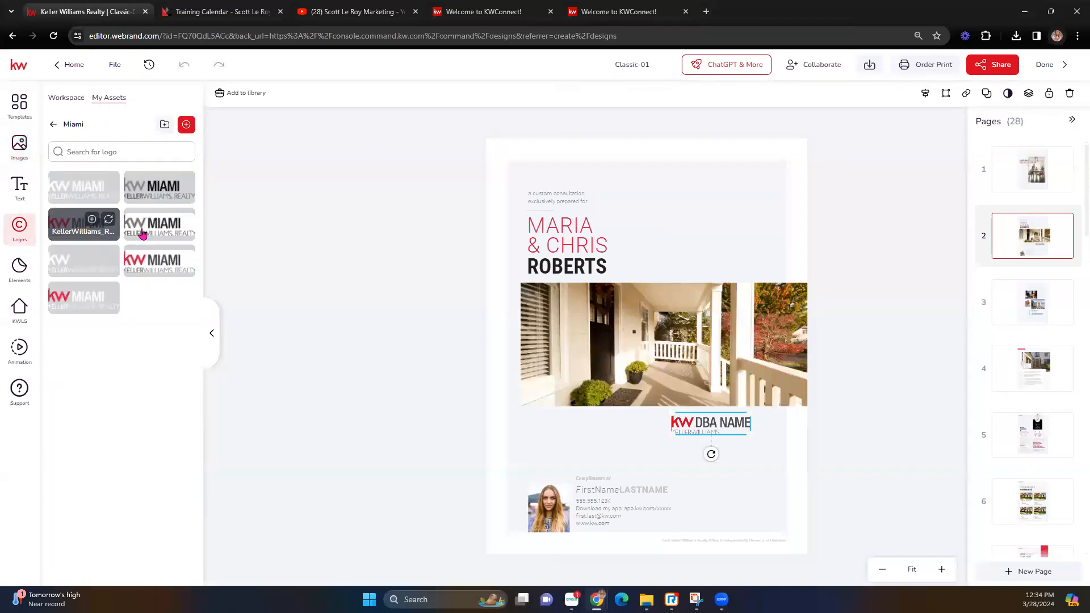
left_click(109, 219)
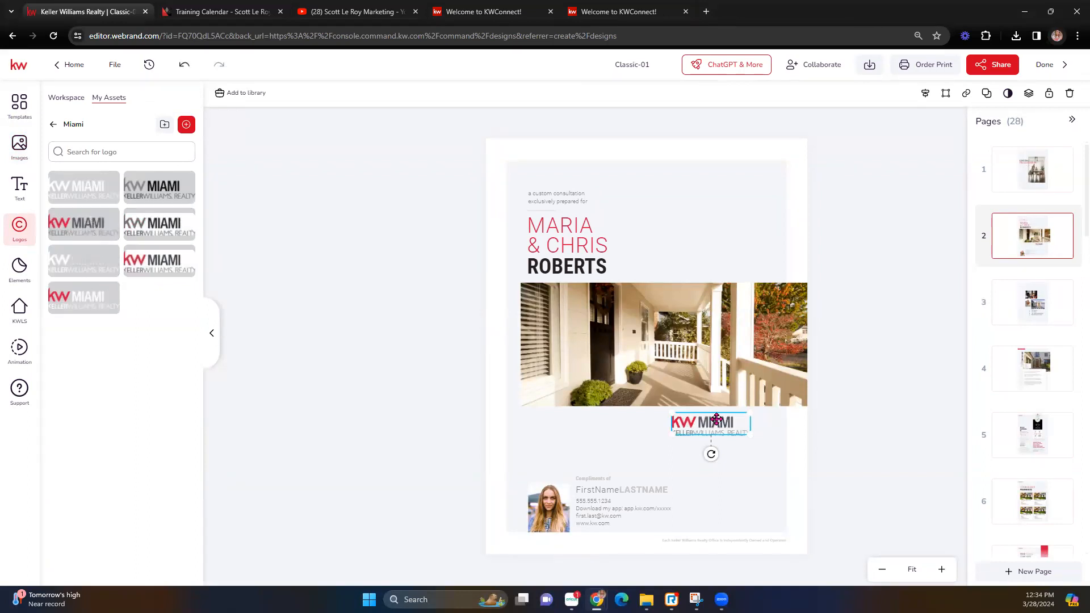
left_click_drag(750, 435, 742, 514)
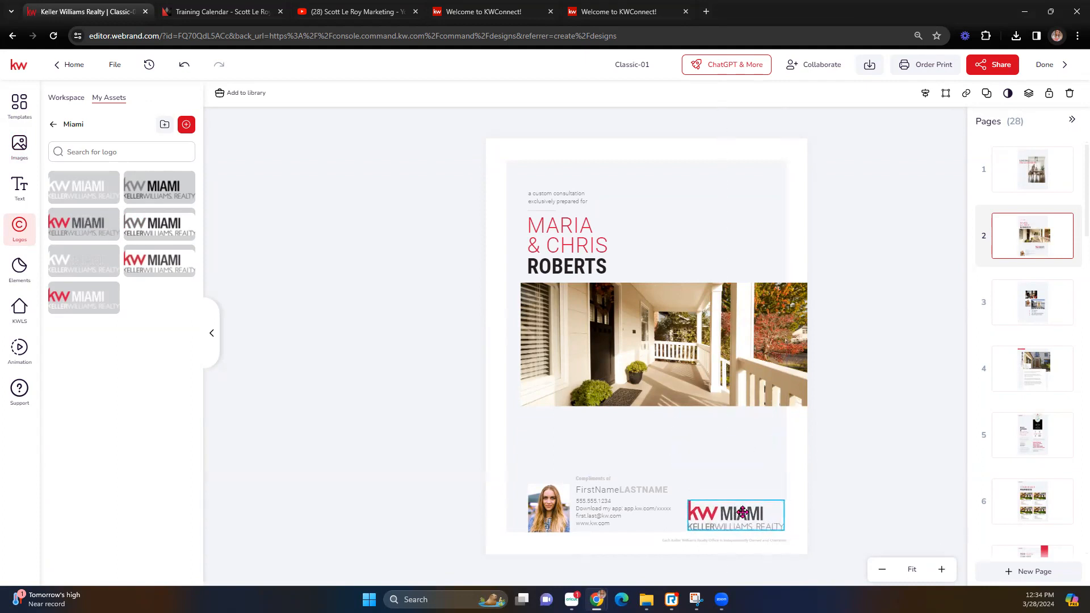
left_click(841, 458)
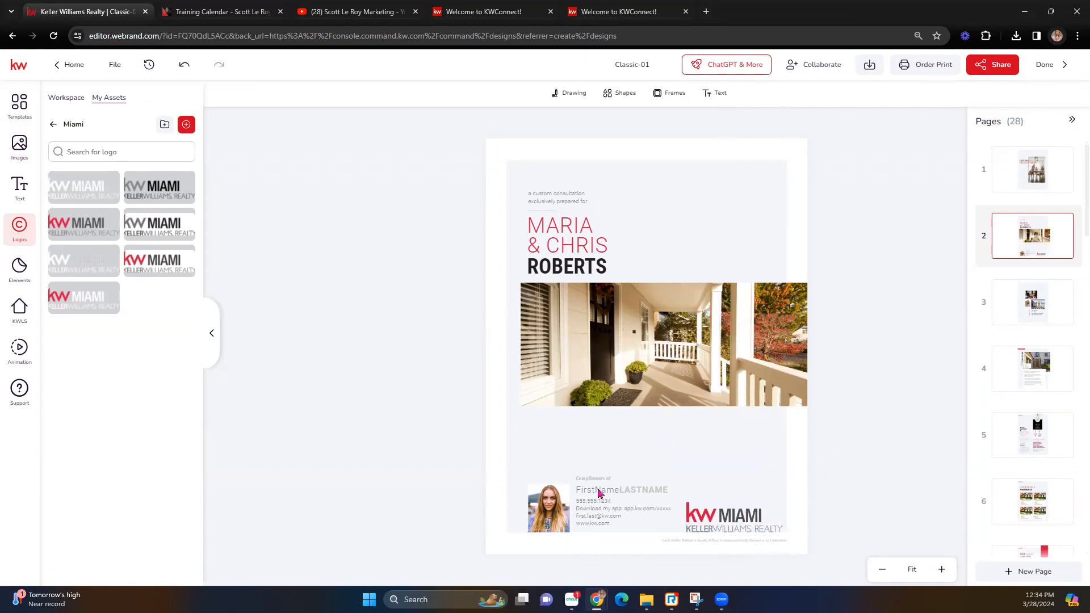
- Replace the placeholder portrait on page 2 with the agent's headshot from the personal image assets
left_click(553, 503)
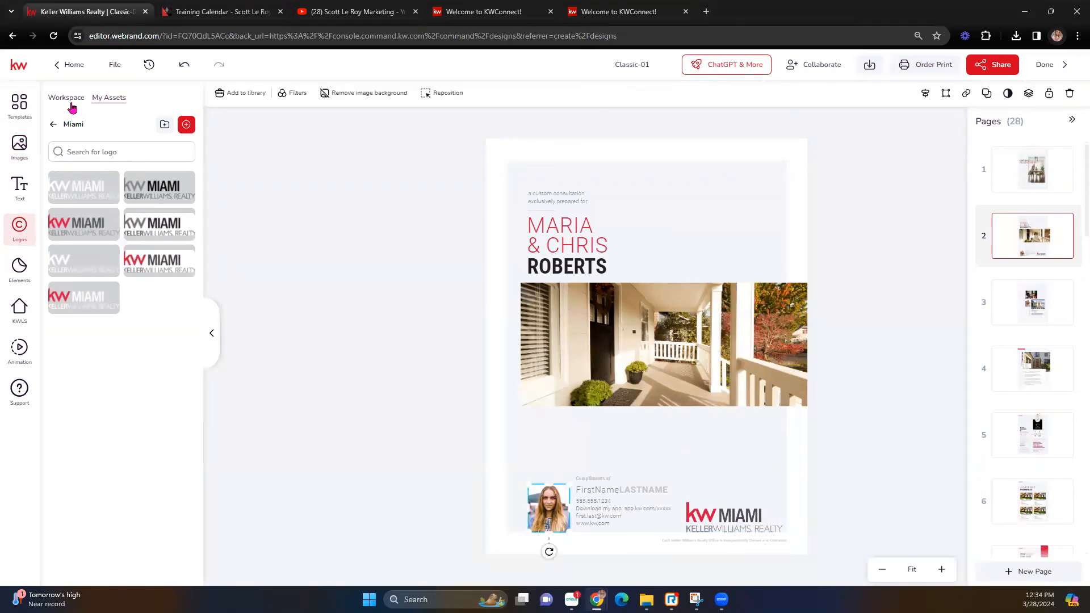
left_click(18, 151)
left_click(135, 97)
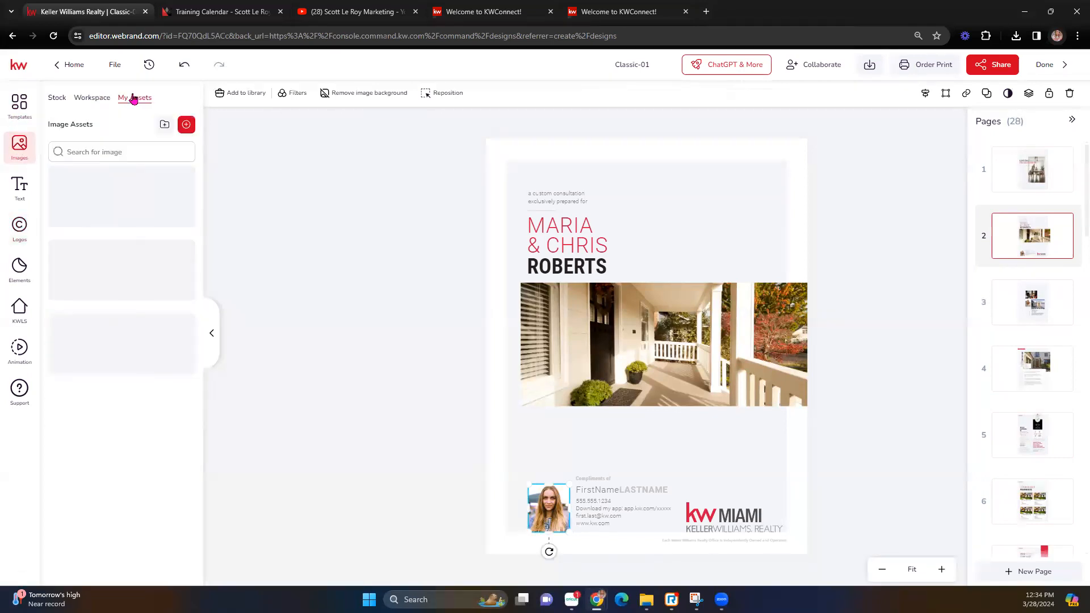
left_click(113, 268)
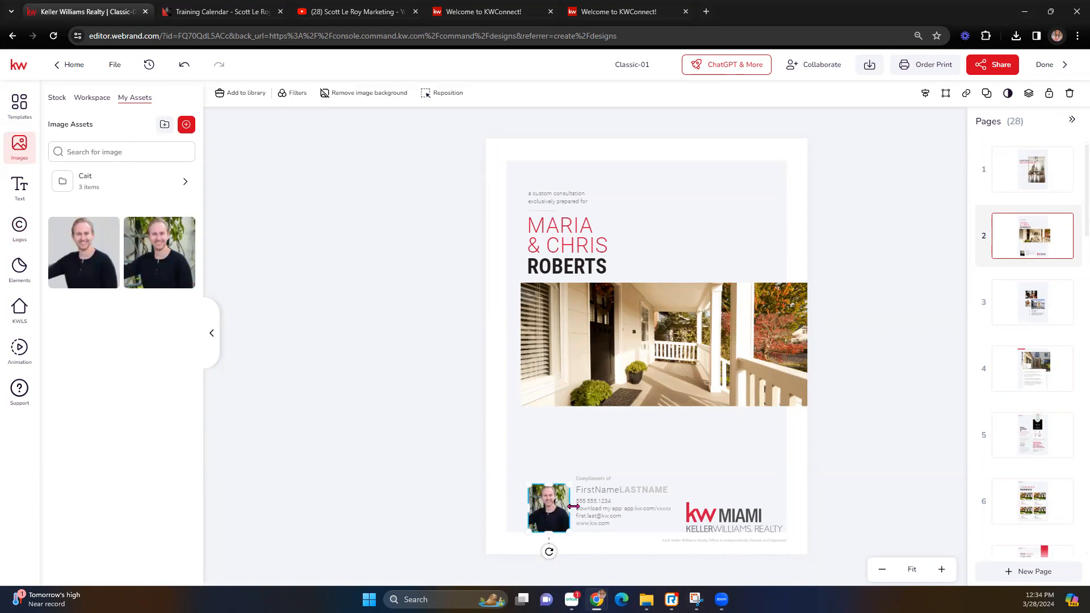
- Replace the FirstName placeholder in page 2's contact block with the agent's first name
left_click(598, 492)
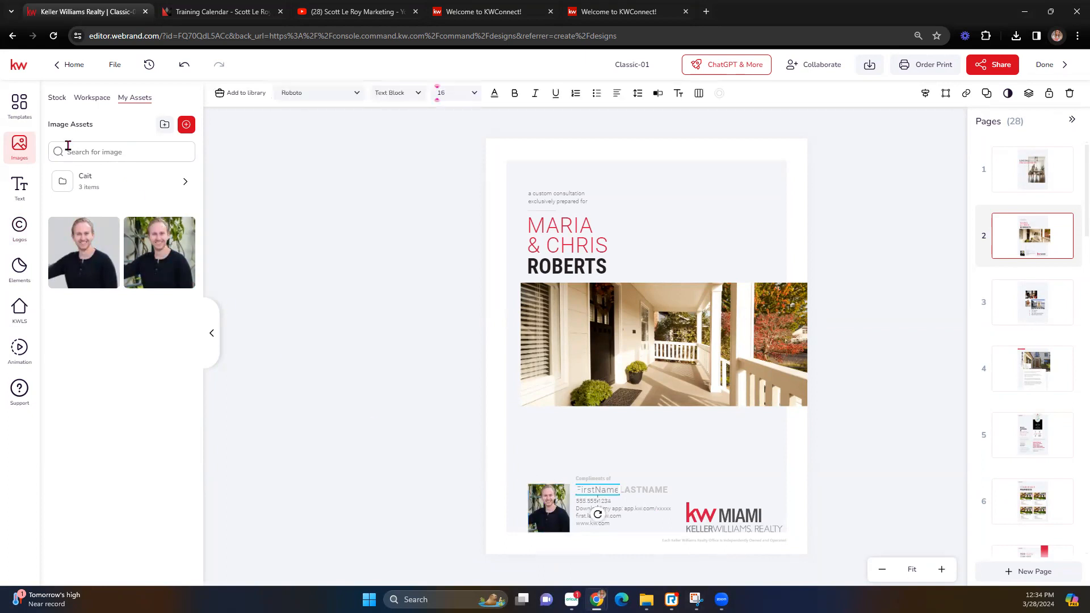
left_click(19, 187)
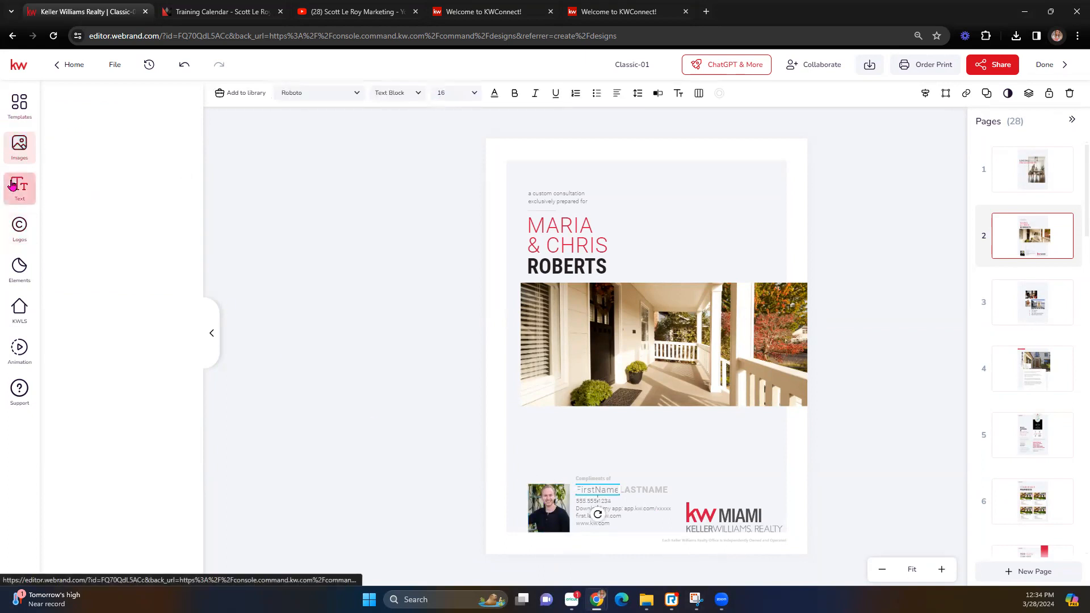
double_click(604, 490)
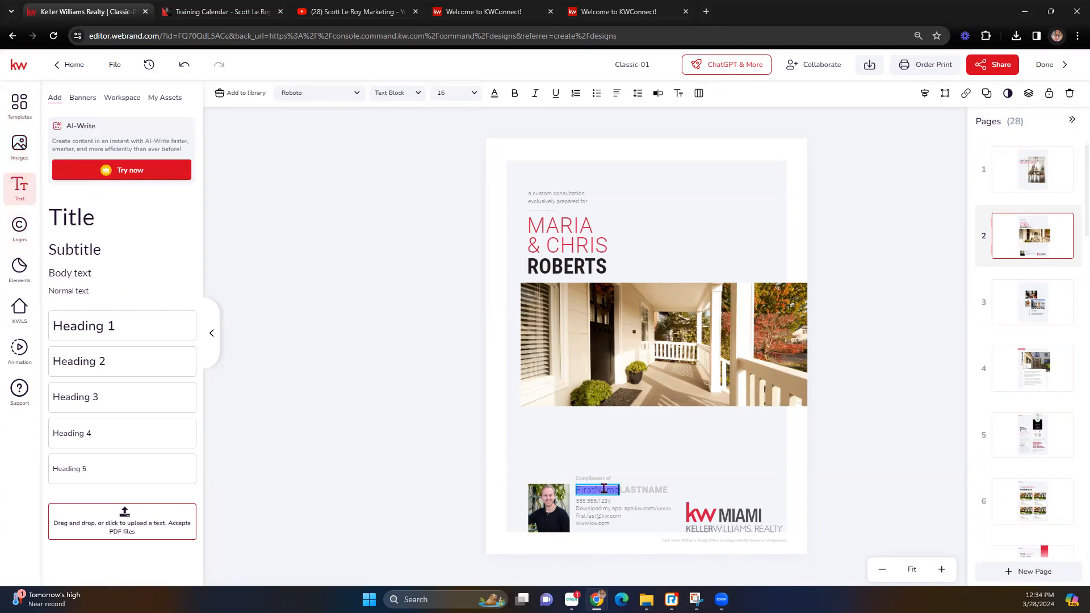
type("Sc")
- Remove the separate LASTNAME text from page 2's contact block and add the agent's last name after the first name
left_click(643, 492)
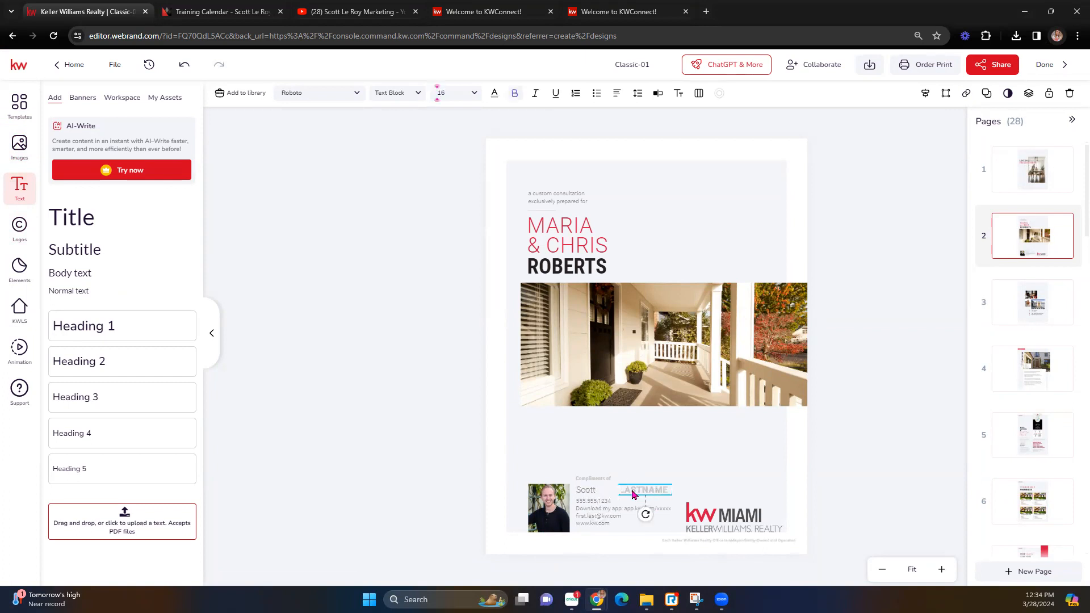
double_click(633, 491)
type("Le")
left_click(652, 478)
left_click(648, 489)
left_click_drag(649, 490, 602, 489)
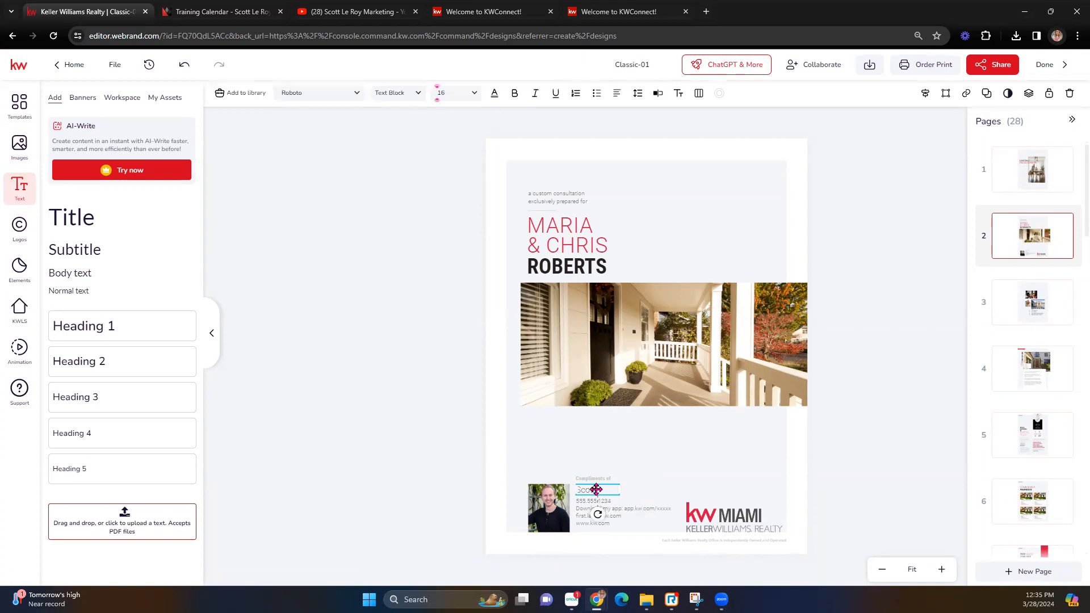
left_click(602, 489)
type("Le Roy")
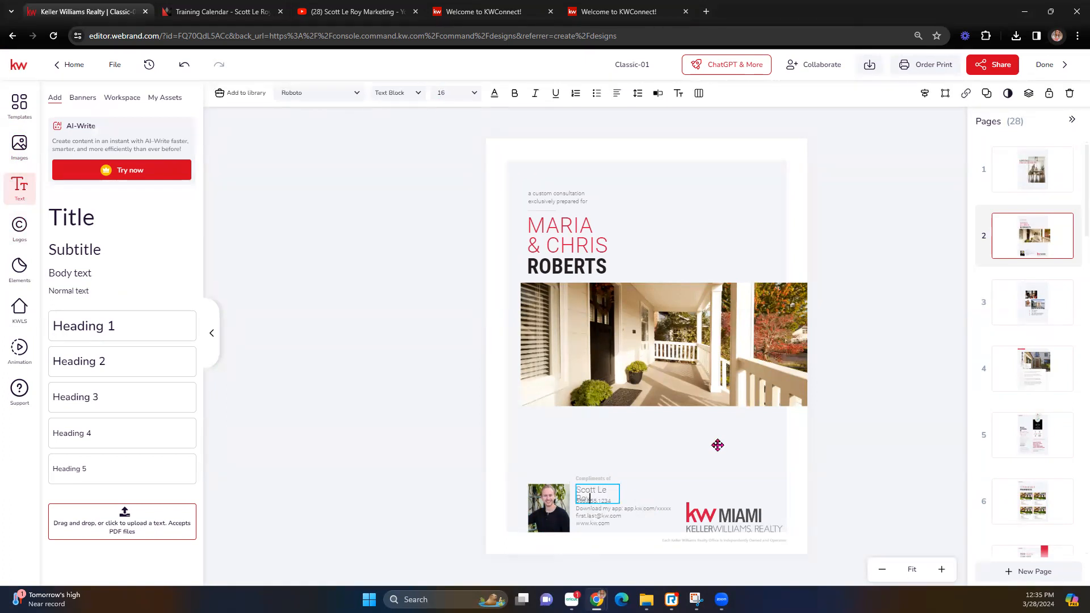
- Widen the agent's name text box on page 2 so the name fits on one line, and select the contact details text beneath it
left_click_drag(620, 490, 650, 489)
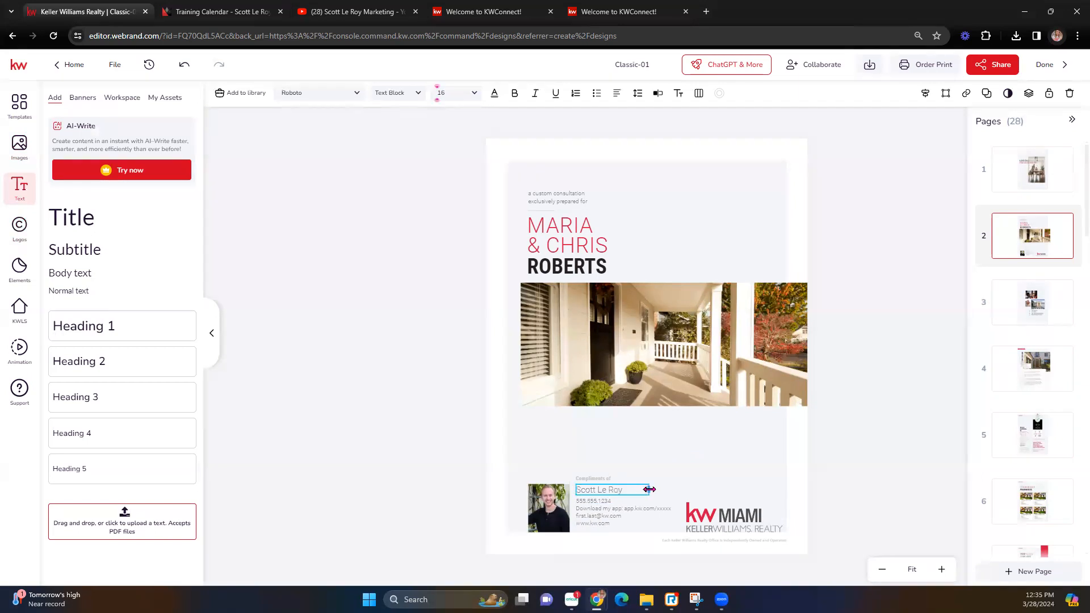
left_click(601, 508)
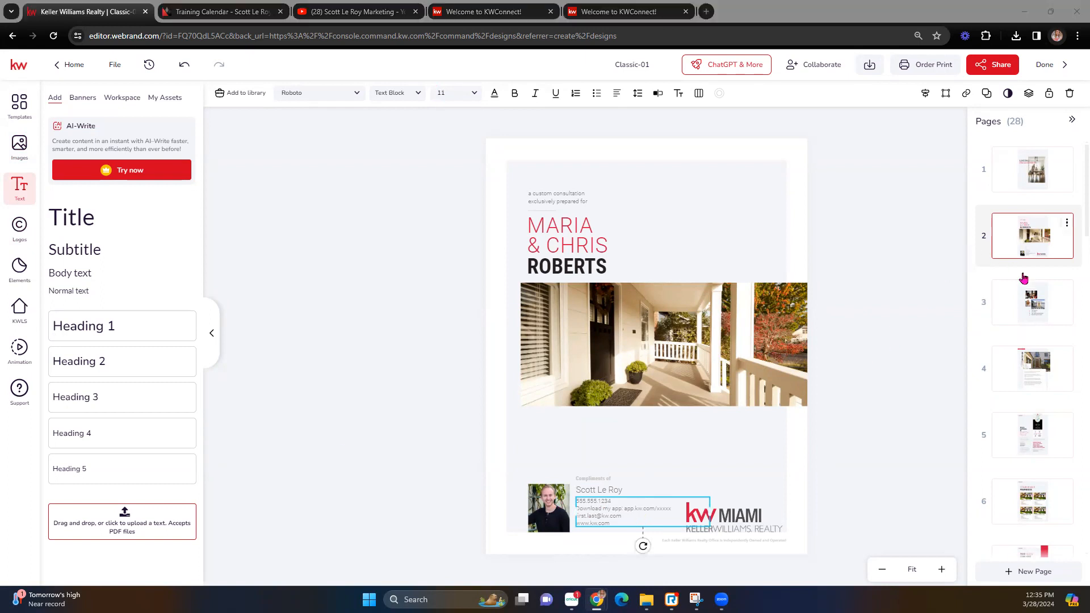
- Review pages 3 to 6, from the contents page to Comparable Properties, and select the first comparable property's photo
left_click(1039, 294)
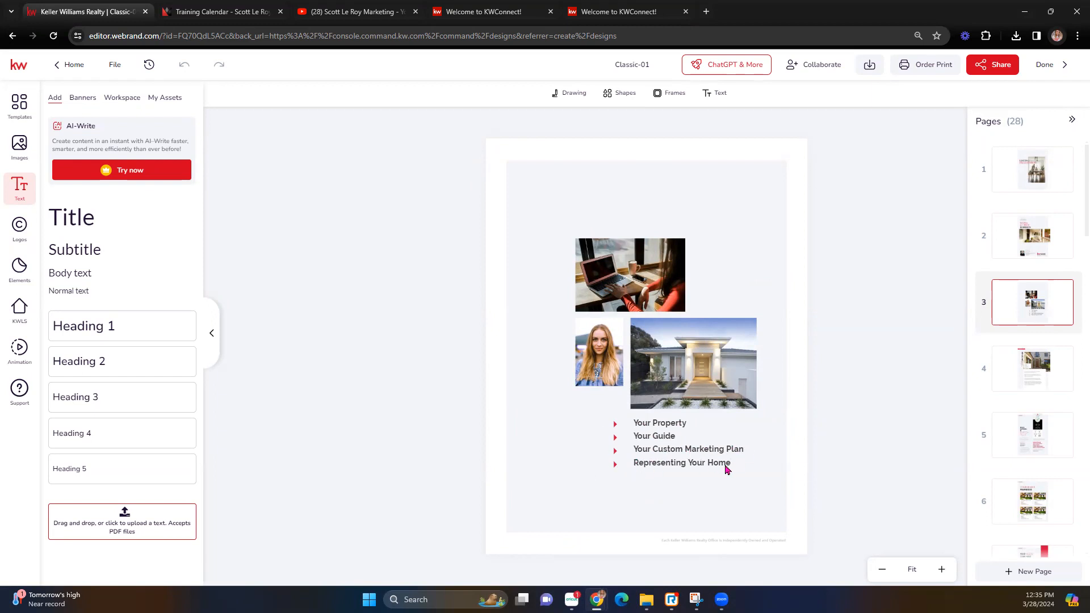
left_click(1034, 369)
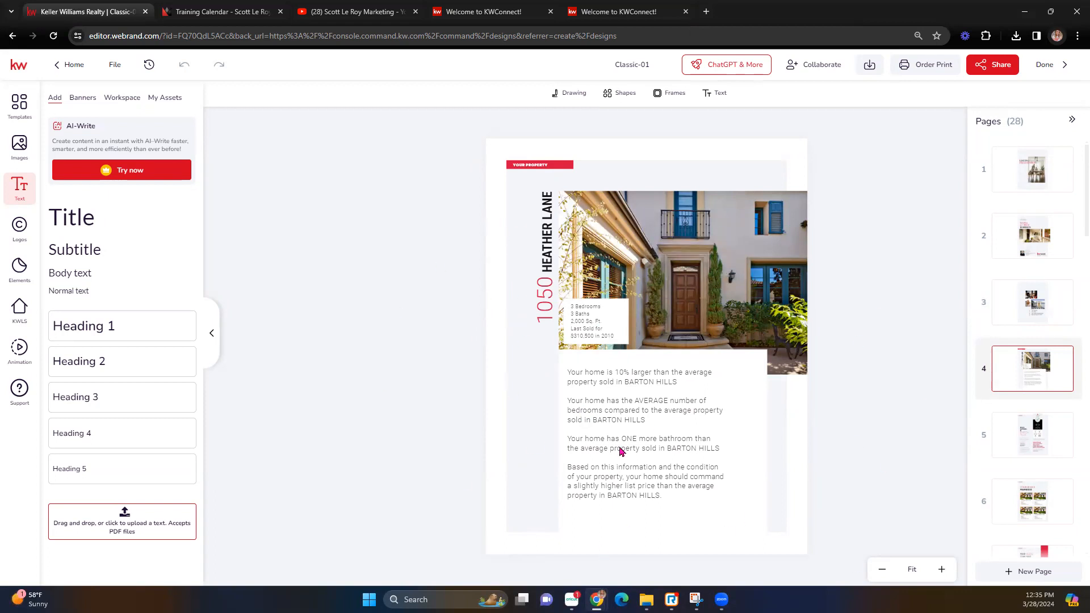
left_click(1011, 439)
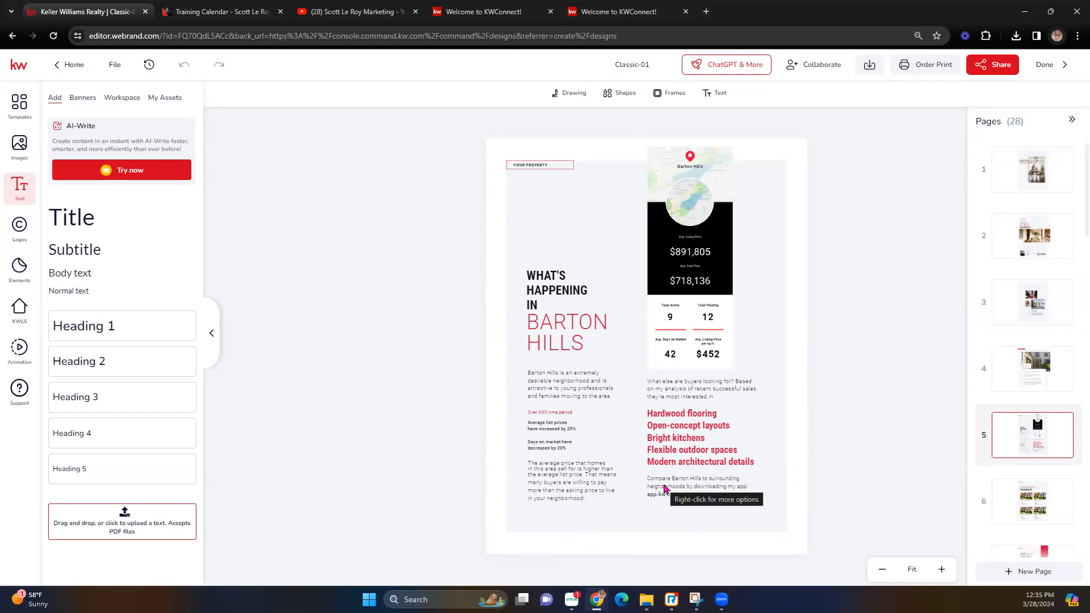
left_click(1031, 506)
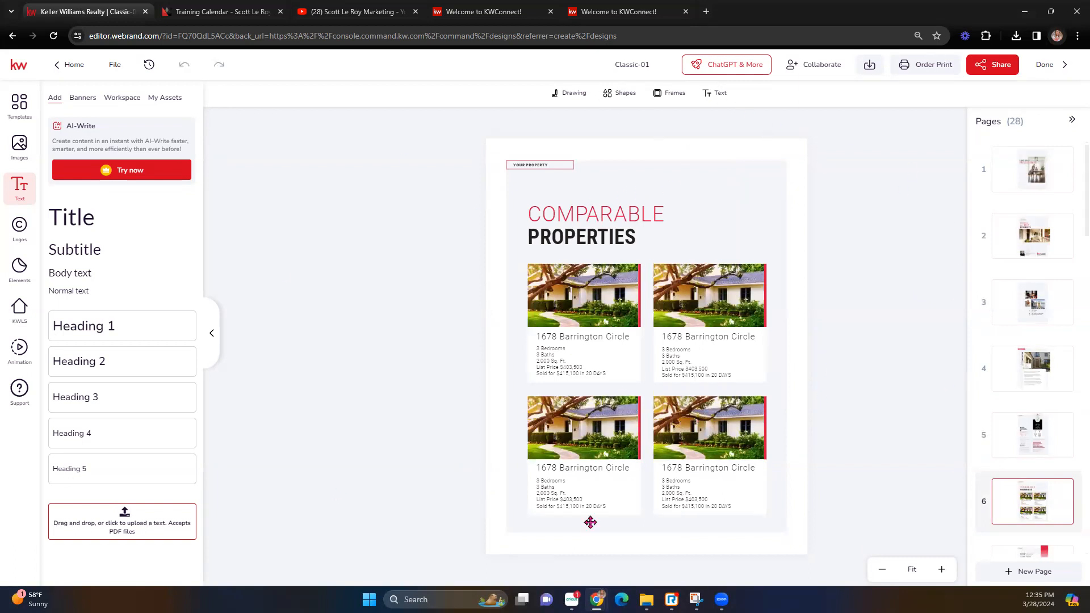
left_click(572, 286)
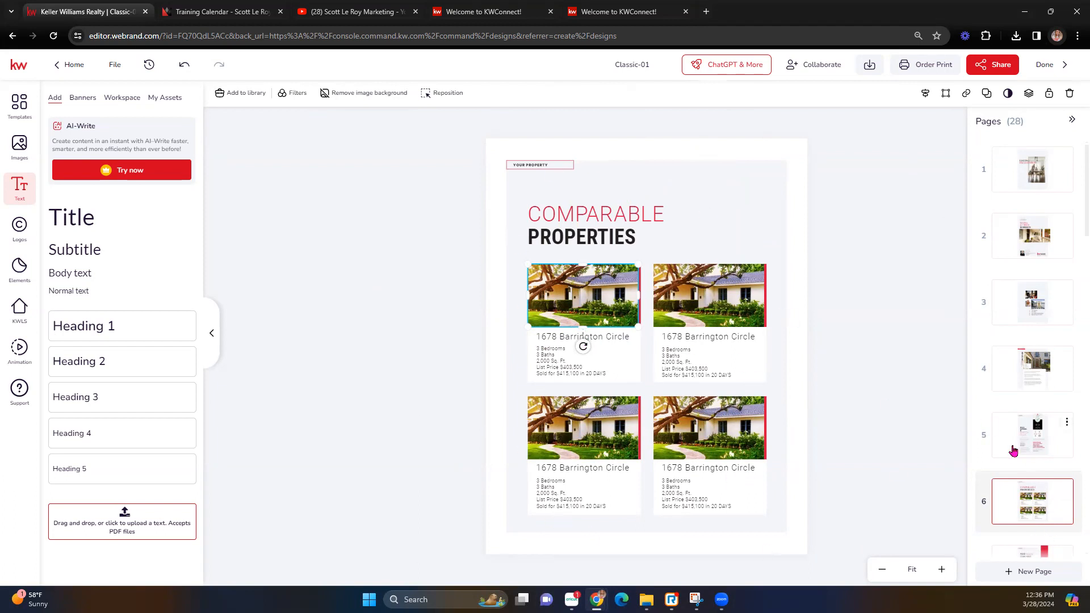
- Review the Your Needs Come First page and the checklist on The Process page, selecting its initial meeting item
scroll(1013, 454, "down", 1)
left_click(1014, 515)
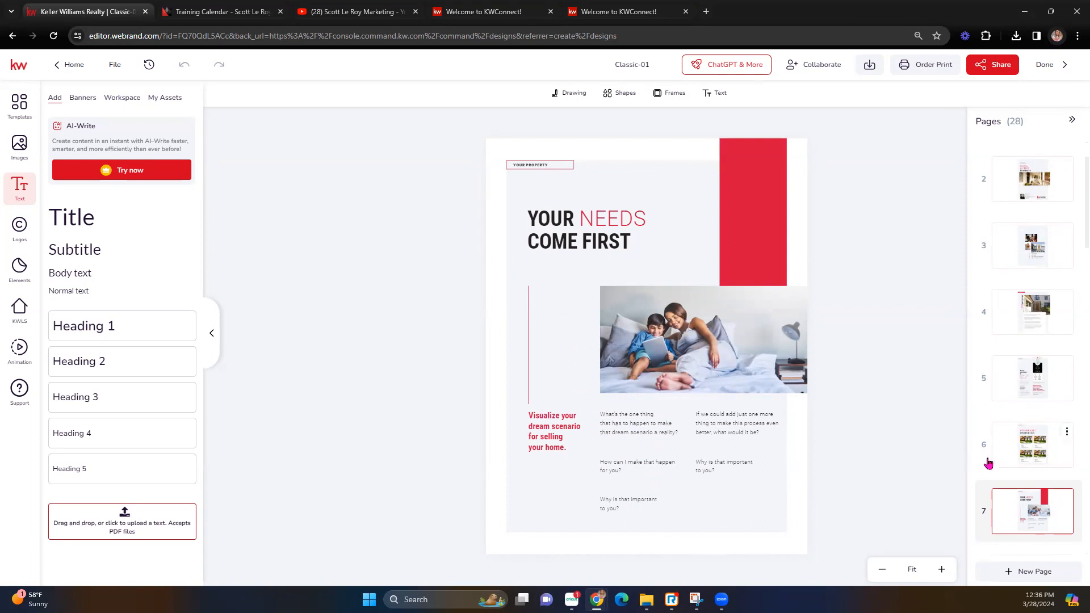
scroll(991, 462, "down", 1)
left_click(1049, 544)
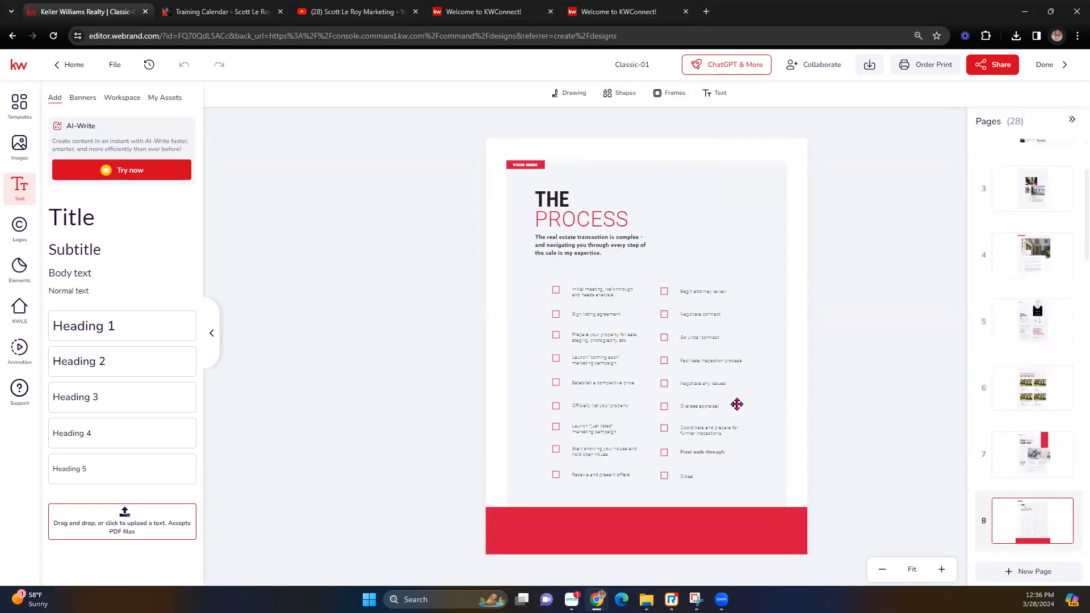
left_click(939, 573)
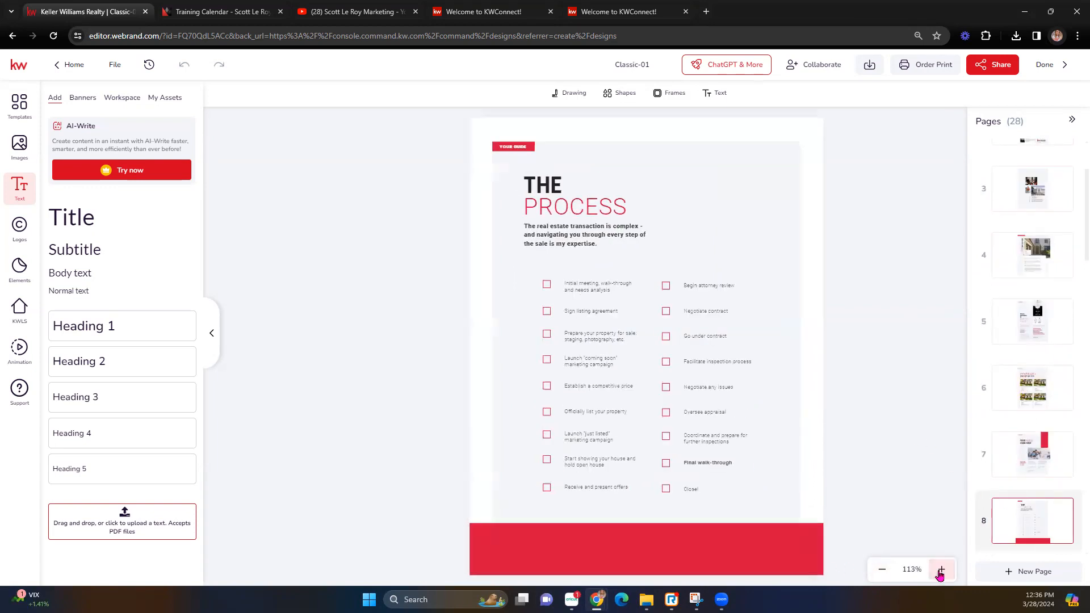
left_click(939, 573)
scroll(826, 492, "down", 1)
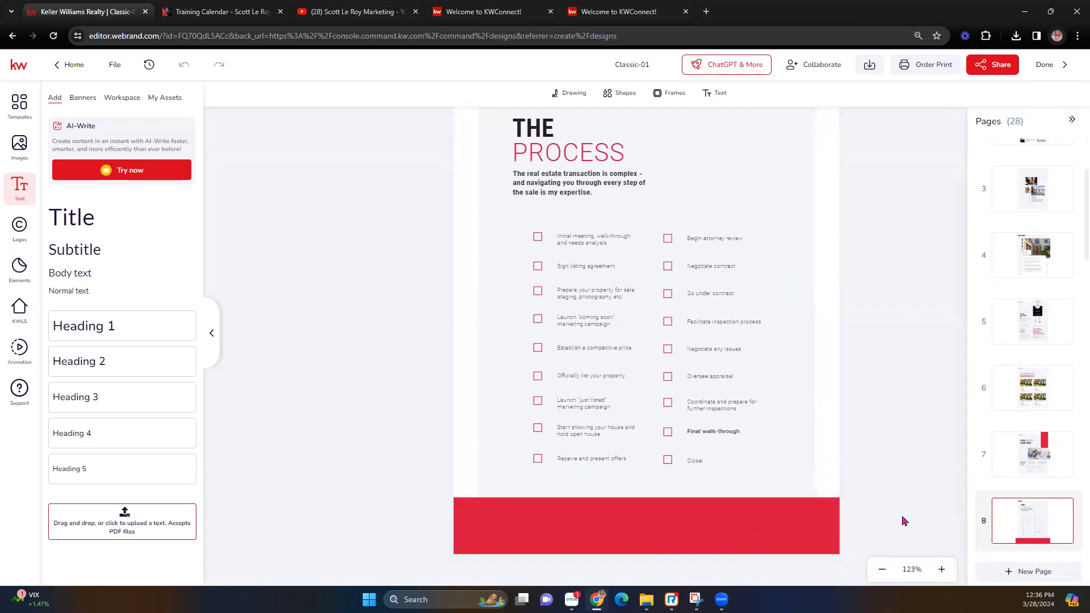
left_click(579, 243)
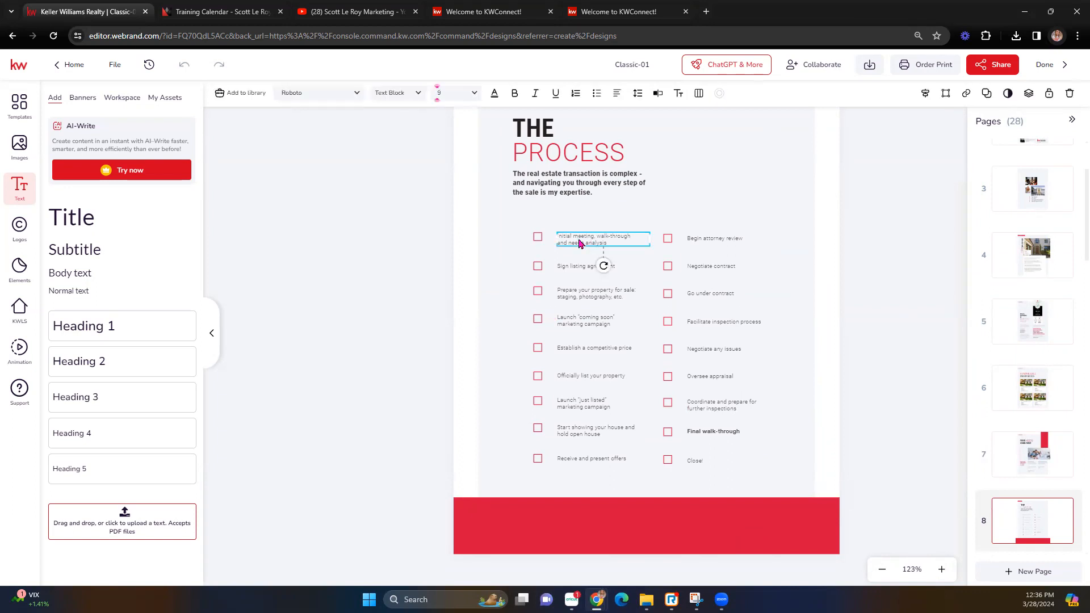
- Examine pages 9 to 11, covering the agent's app, the custom marketing plan and the Finding Your Buyer chart
scroll(1036, 486, "down", 2)
left_click(1036, 486)
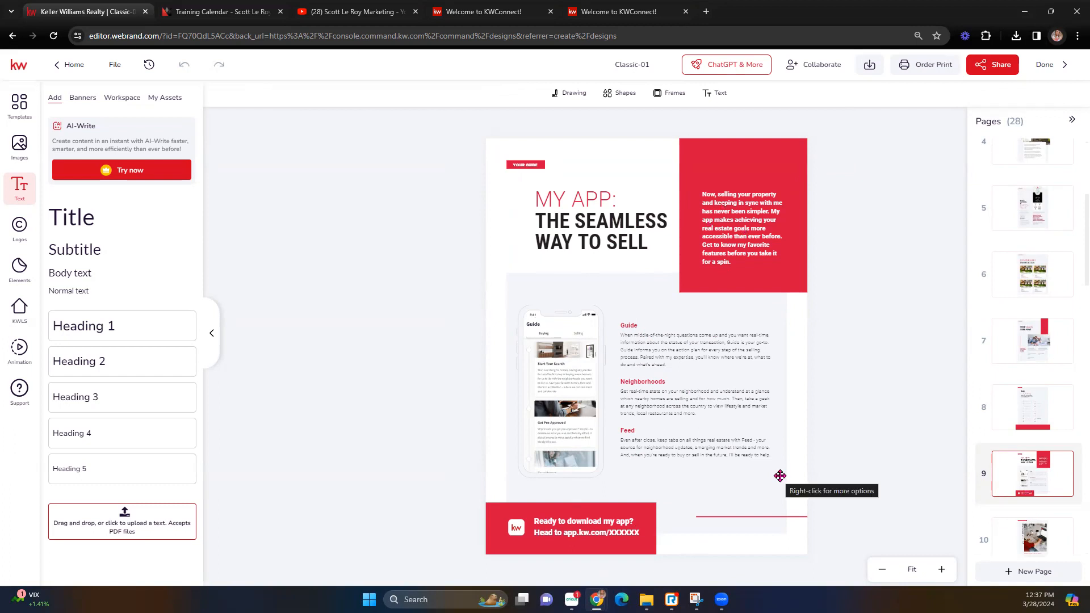
scroll(1028, 430, "down", 1)
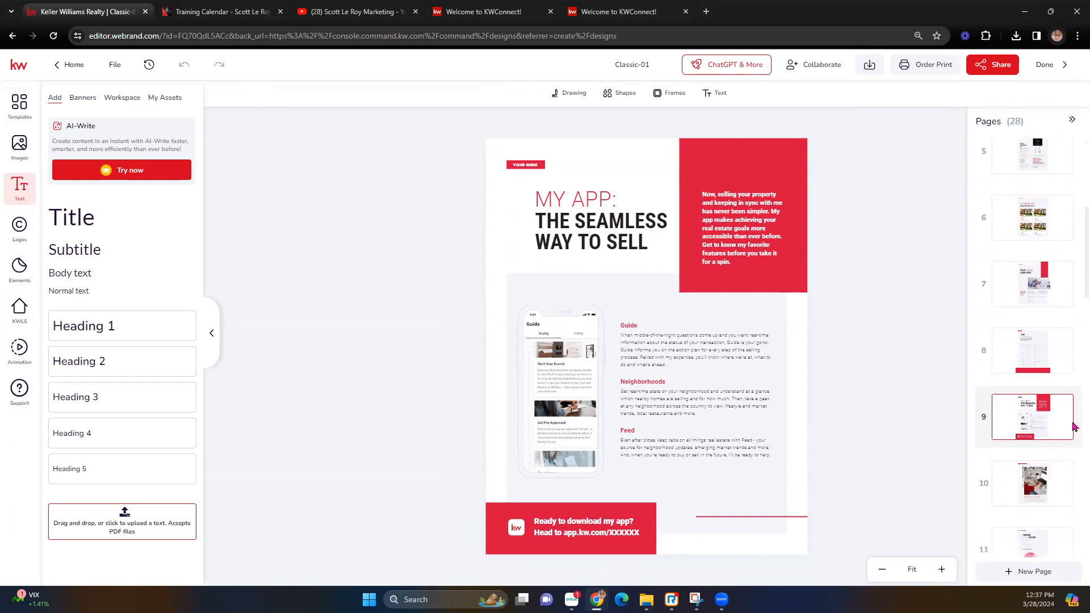
scroll(1028, 454, "down", 1)
left_click(1028, 435)
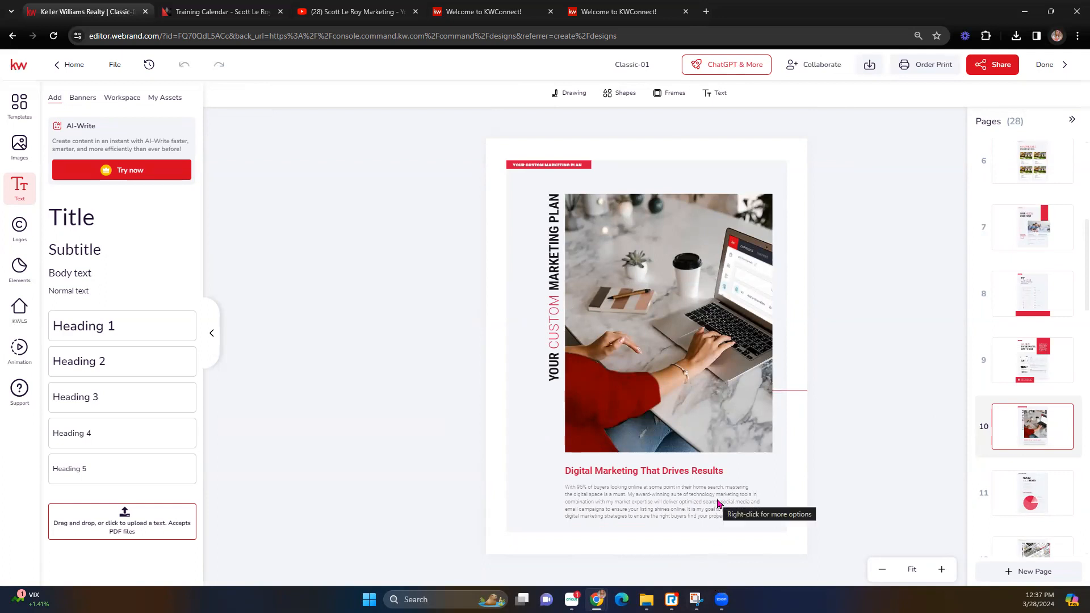
left_click(1045, 495)
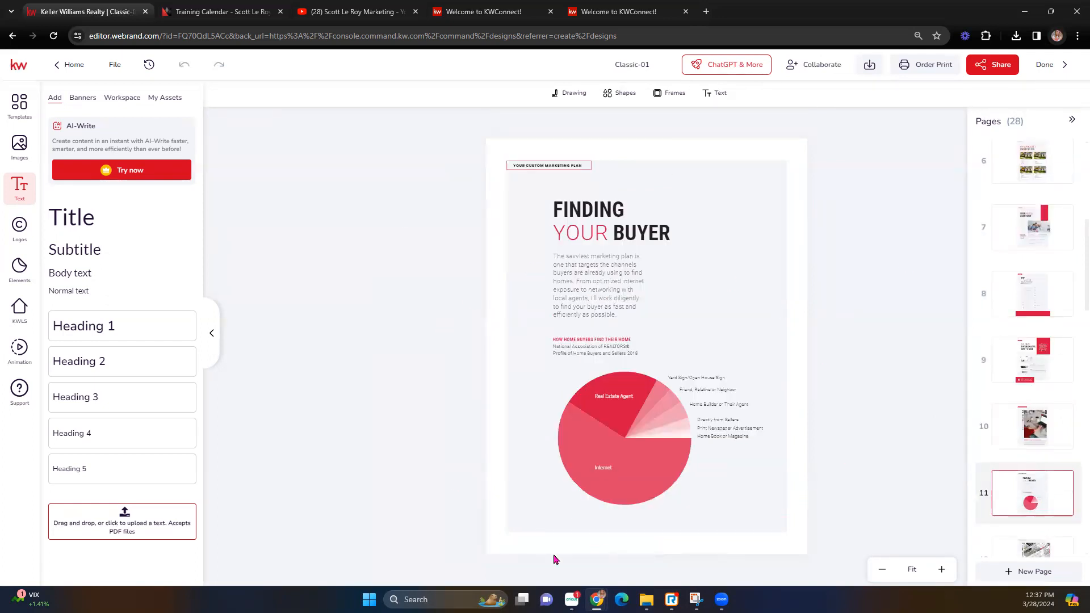
- Examine pages 12 to 14, covering promotional assets, the media plan and the Strategic Promotion checklists
scroll(1073, 497, "down", 1)
left_click(1061, 496)
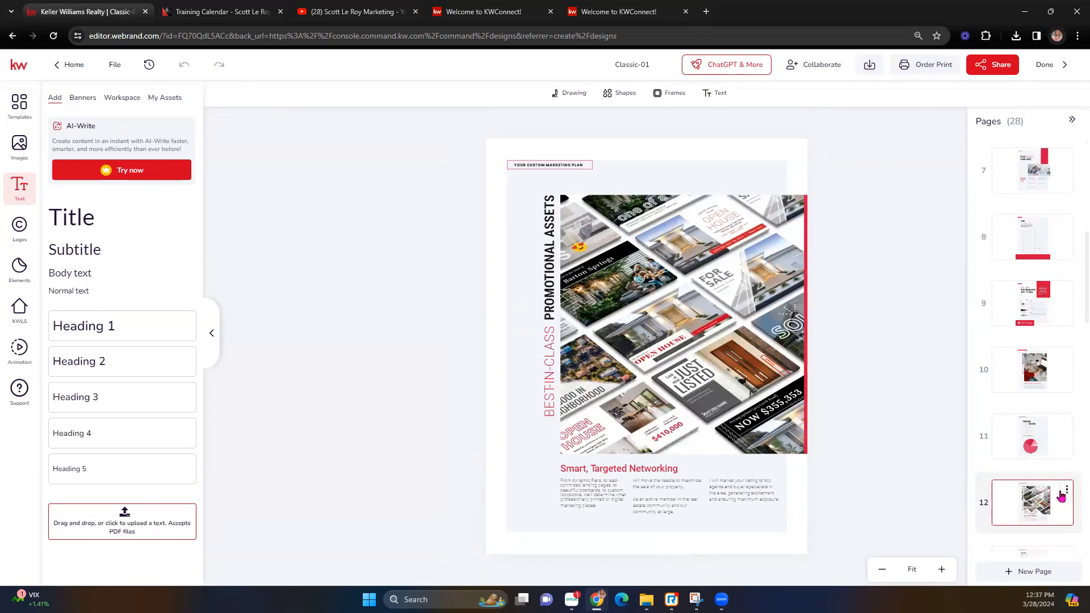
scroll(1061, 496, "down", 1)
left_click(1036, 507)
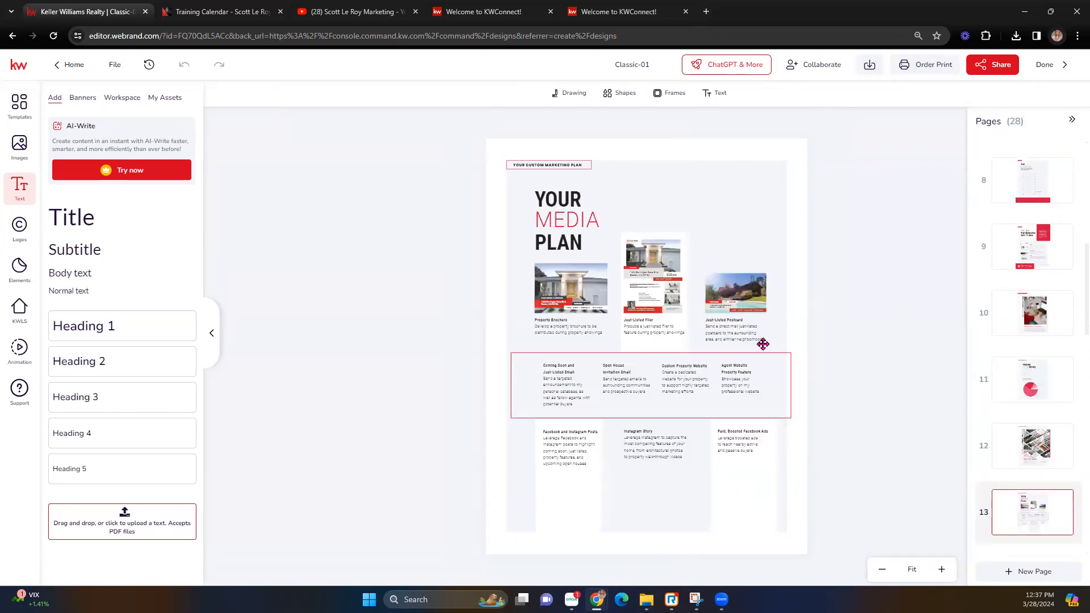
scroll(1035, 488, "down", 2)
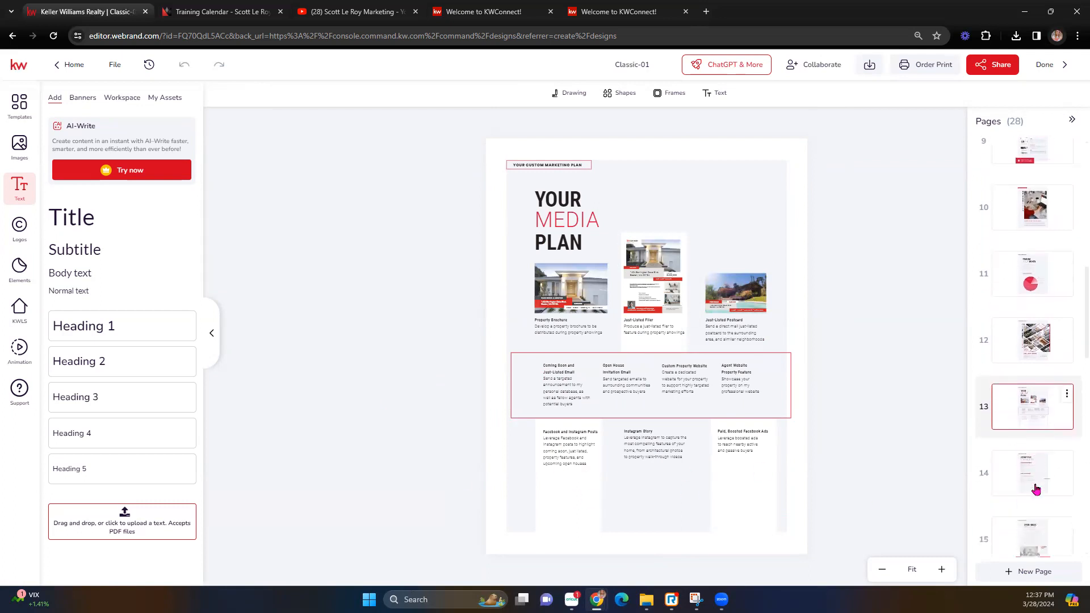
left_click(1037, 484)
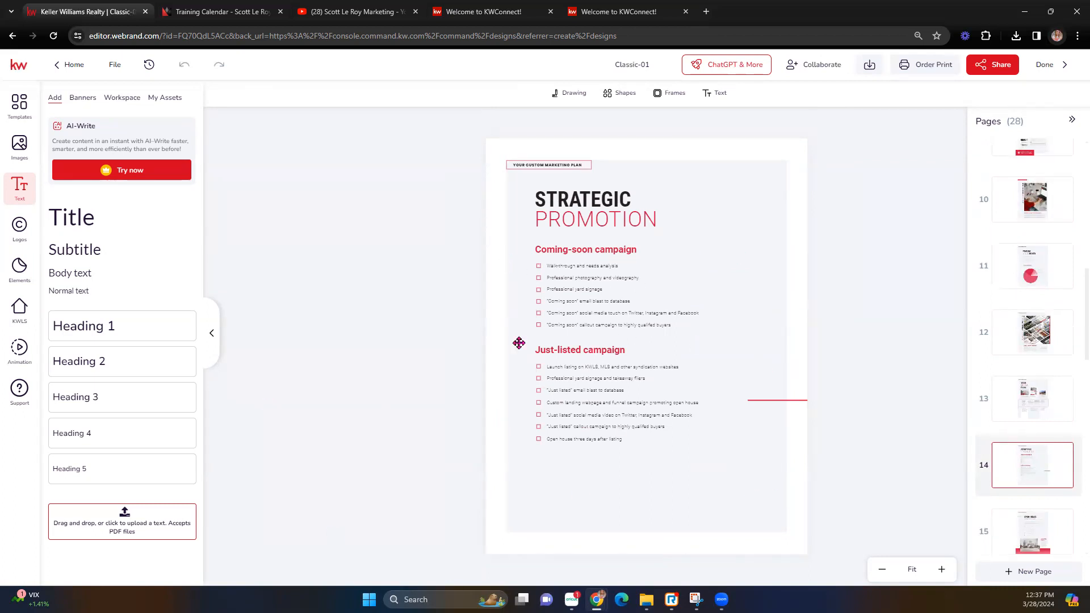
- Examine pages 15 to 17, covering Open House Strategy, It's in the Details and the agent's experience and expertise
scroll(1022, 486, "down", 1)
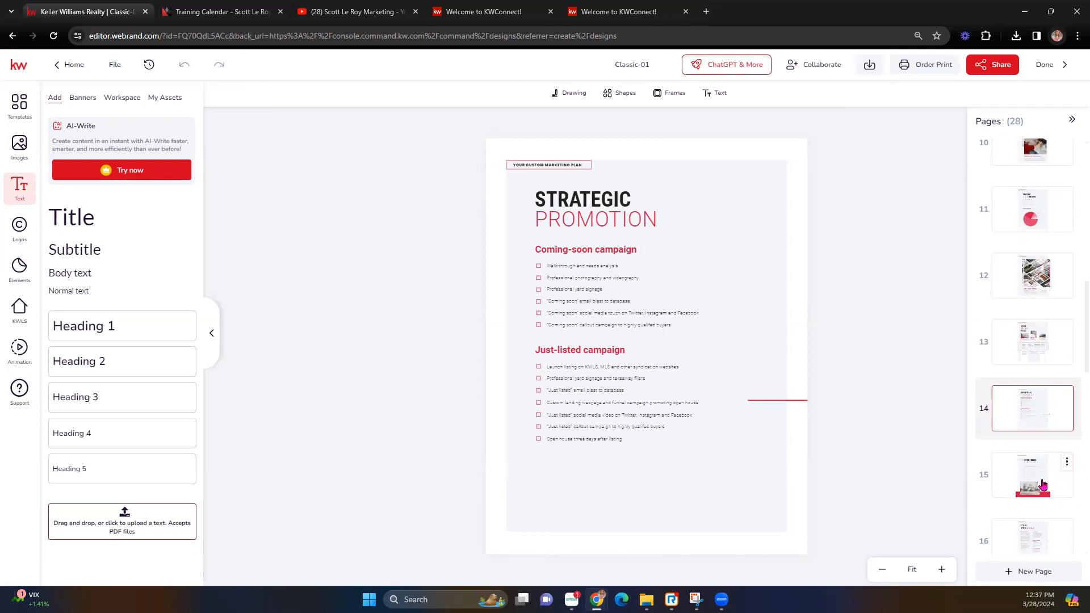
left_click(1035, 486)
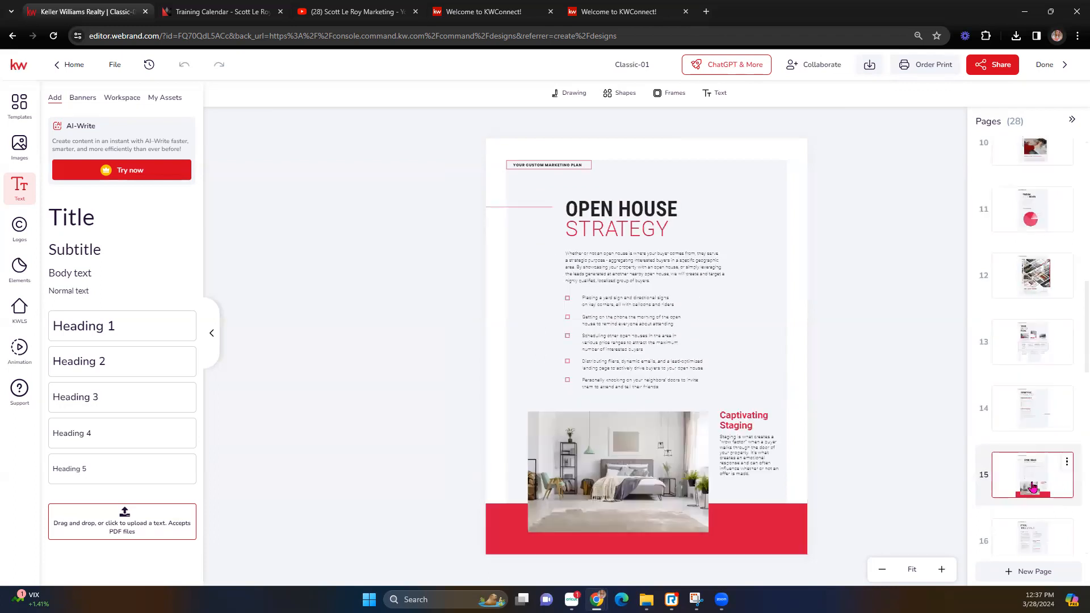
scroll(1013, 493, "down", 1)
left_click(1017, 493)
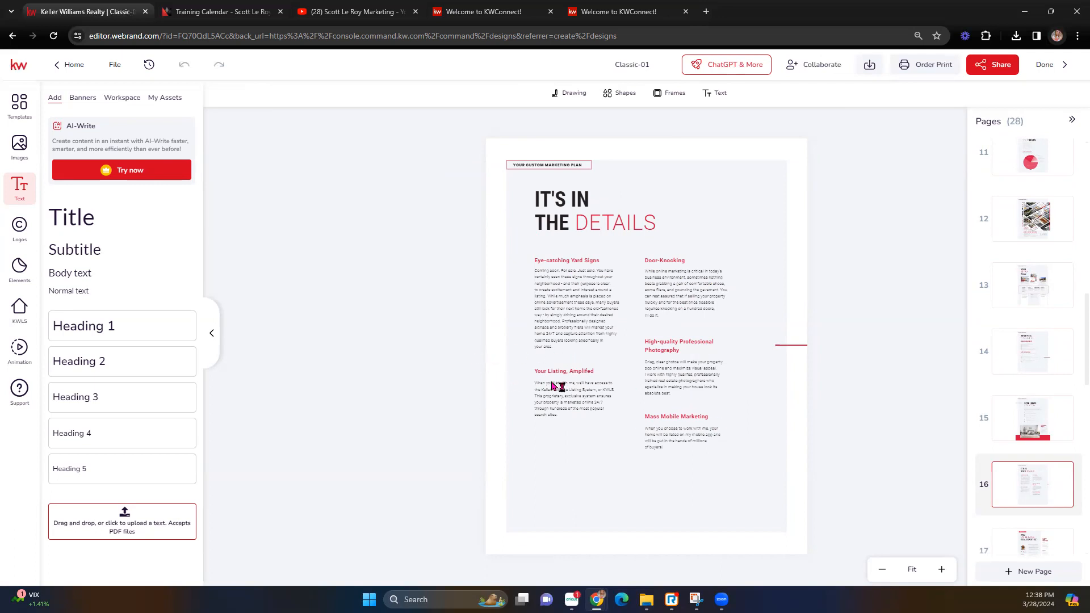
scroll(1025, 480, "down", 1)
scroll(1020, 487, "down", 1)
left_click(1024, 448)
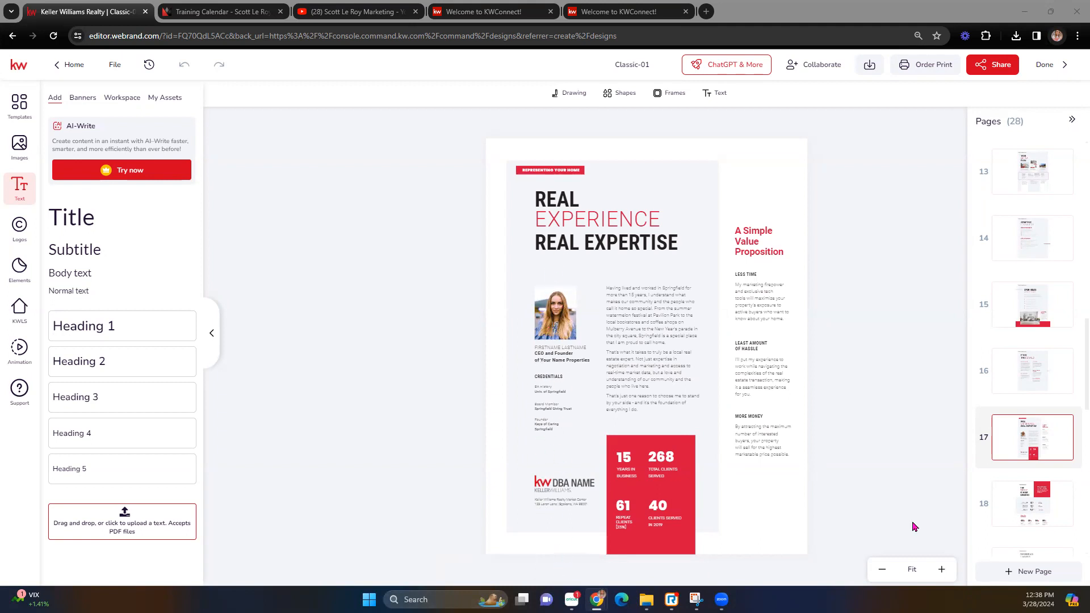
- Examine pages 18 to 21, covering the agent's numbers, Credentials & Awards, Leading the Industry and the six-property portfolio
left_click(1032, 512)
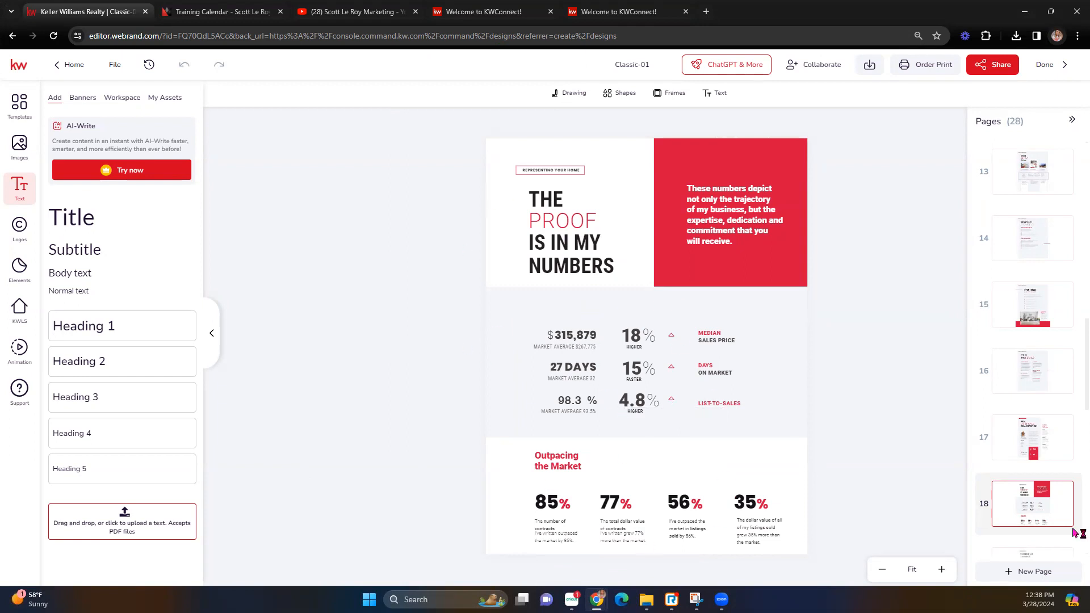
scroll(1067, 523, "down", 2)
left_click(1027, 484)
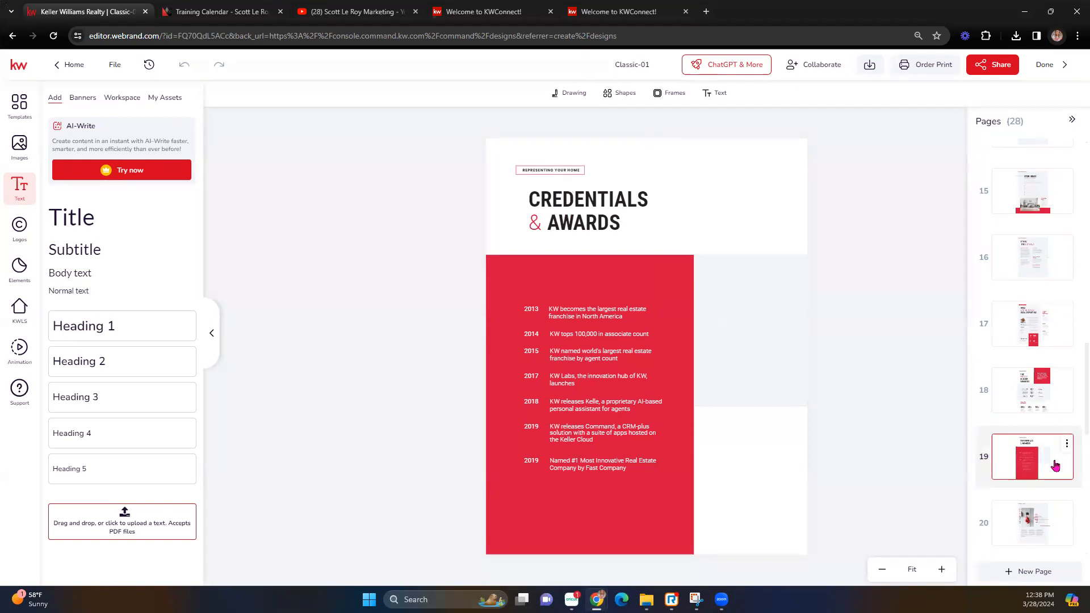
scroll(1056, 460, "down", 1)
left_click(1042, 477)
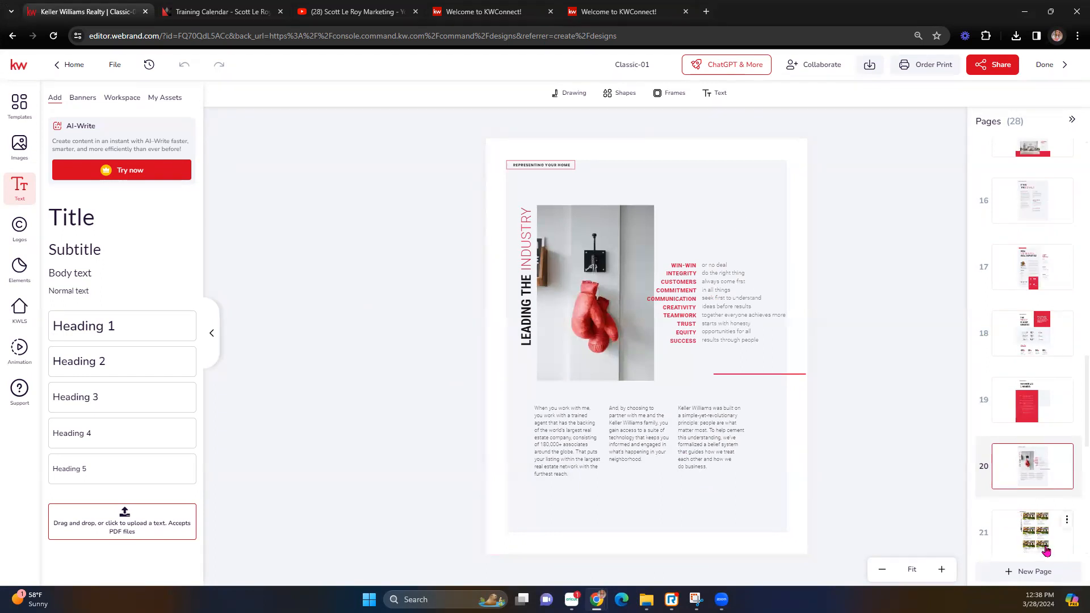
left_click(1033, 532)
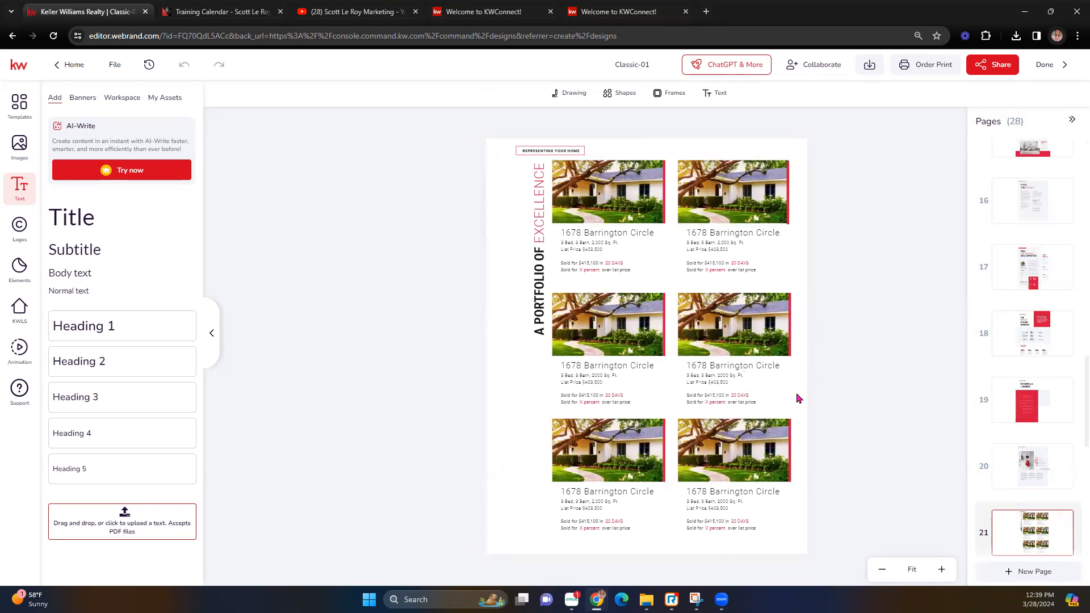
- Examine pages 22 to 24, covering the three-property portfolio, Featured Listings and client testimonials
scroll(999, 455, "down", 3)
left_click(1021, 429)
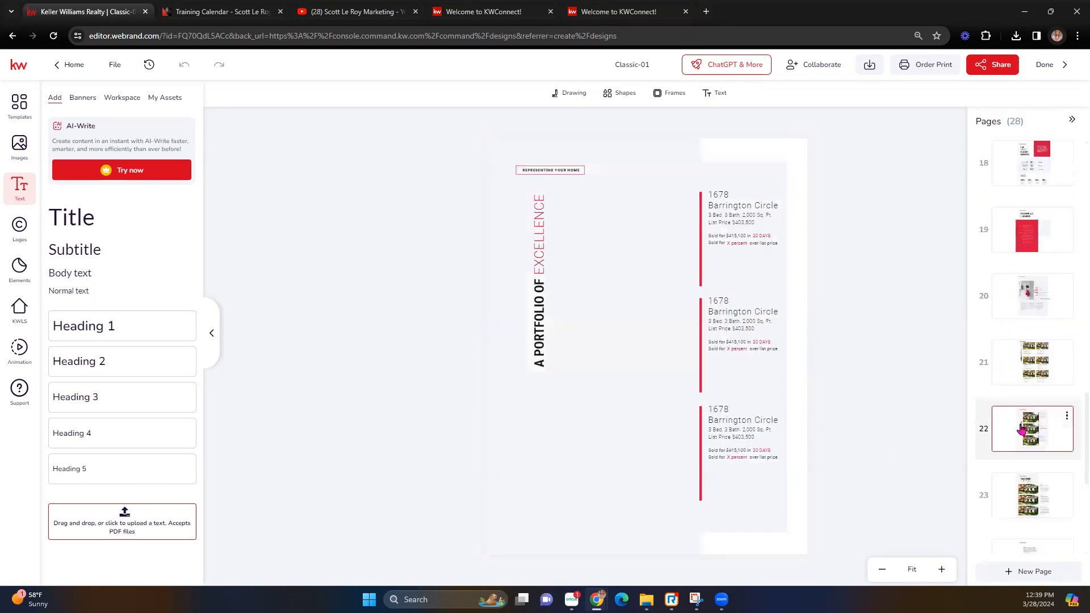
left_click(1022, 487)
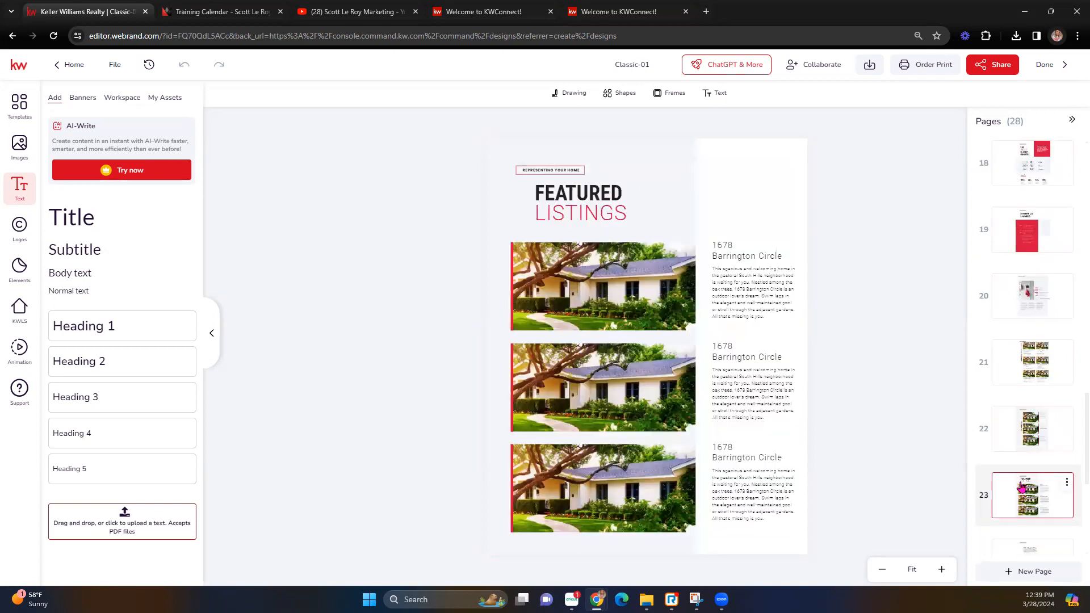
scroll(1017, 437, "down", 2)
left_click(1025, 449)
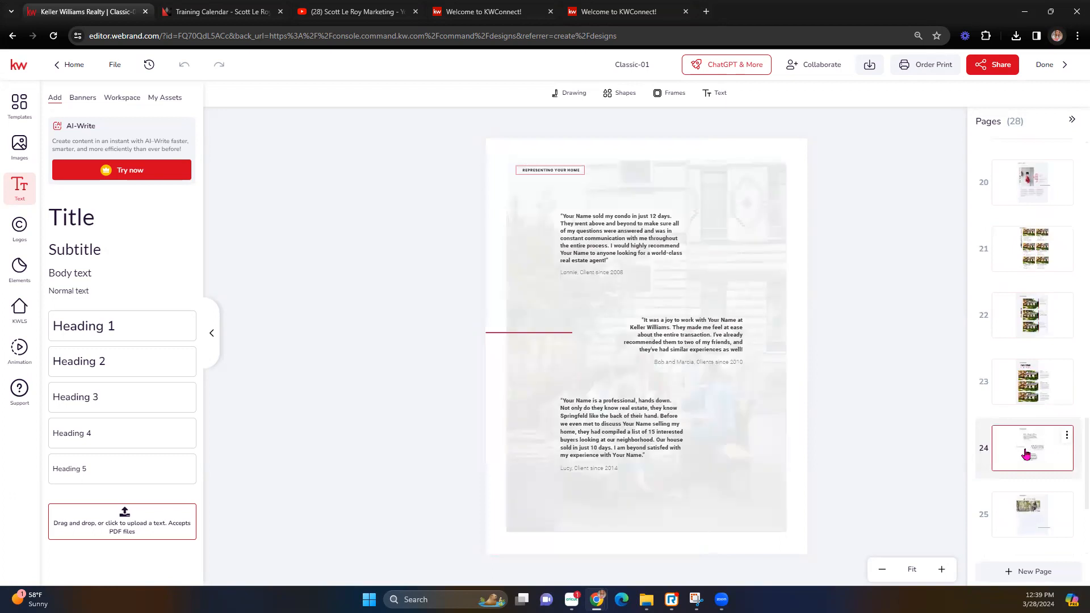
- Examine pages 25 to 28, from A Promise and Selling Safely to the closing contact page
scroll(1033, 449, "down", 1)
left_click(1038, 463)
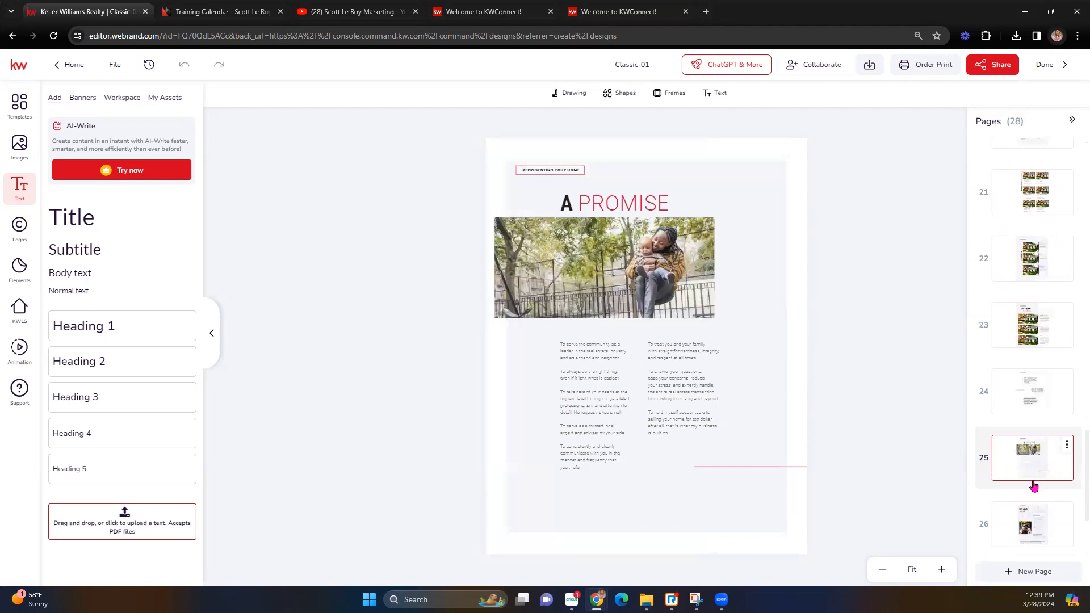
left_click(1021, 508)
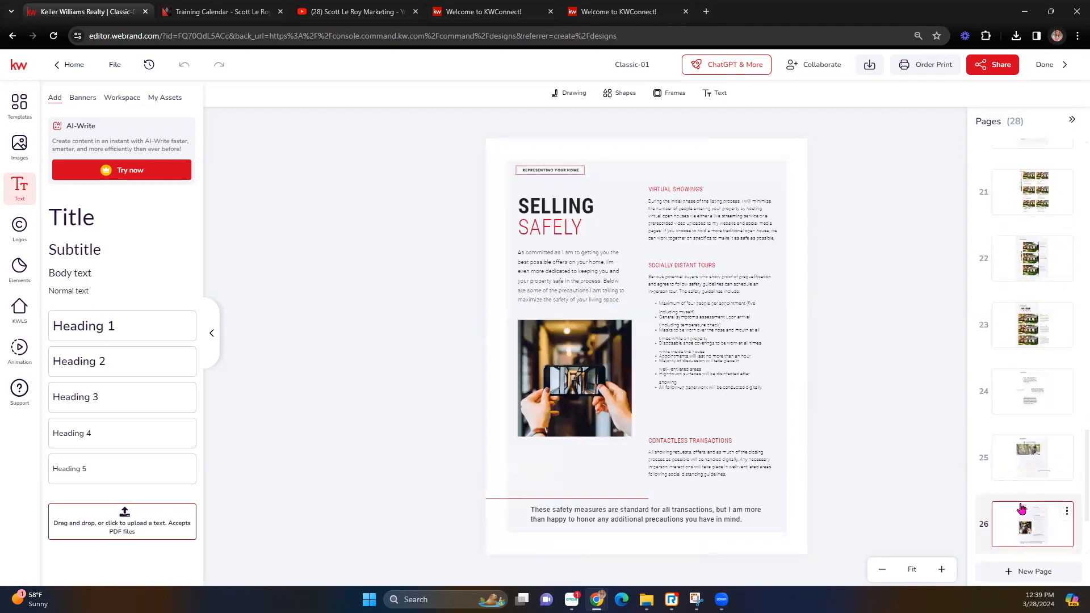
scroll(1021, 508, "down", 2)
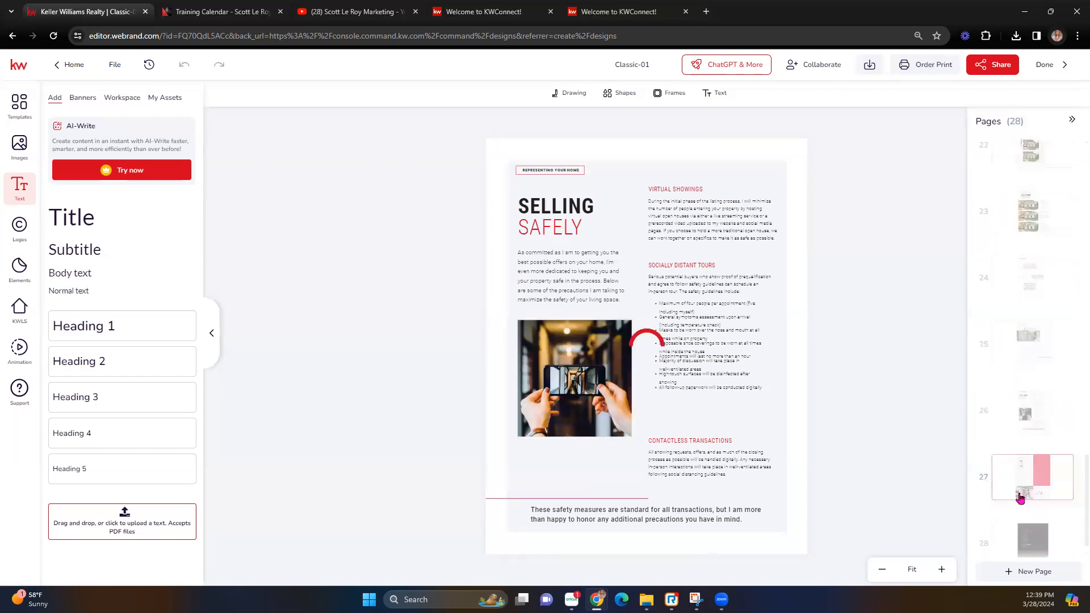
left_click(1020, 498)
left_click(1015, 546)
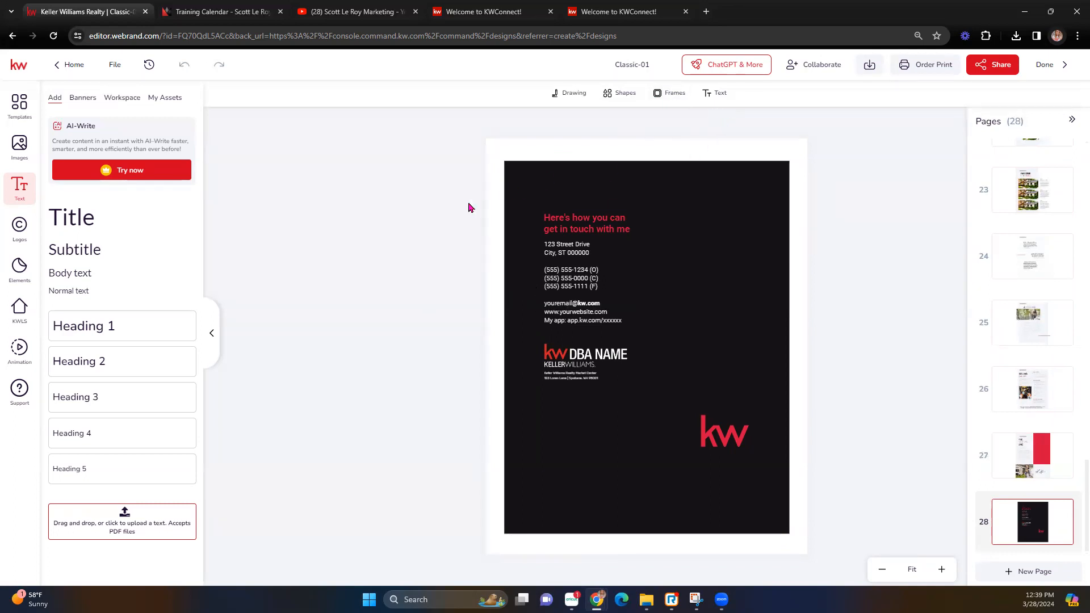
- Add a circular image frame beside the contact heading on page 28 and fill it with the agent's photo with the leafy background
left_click(610, 223)
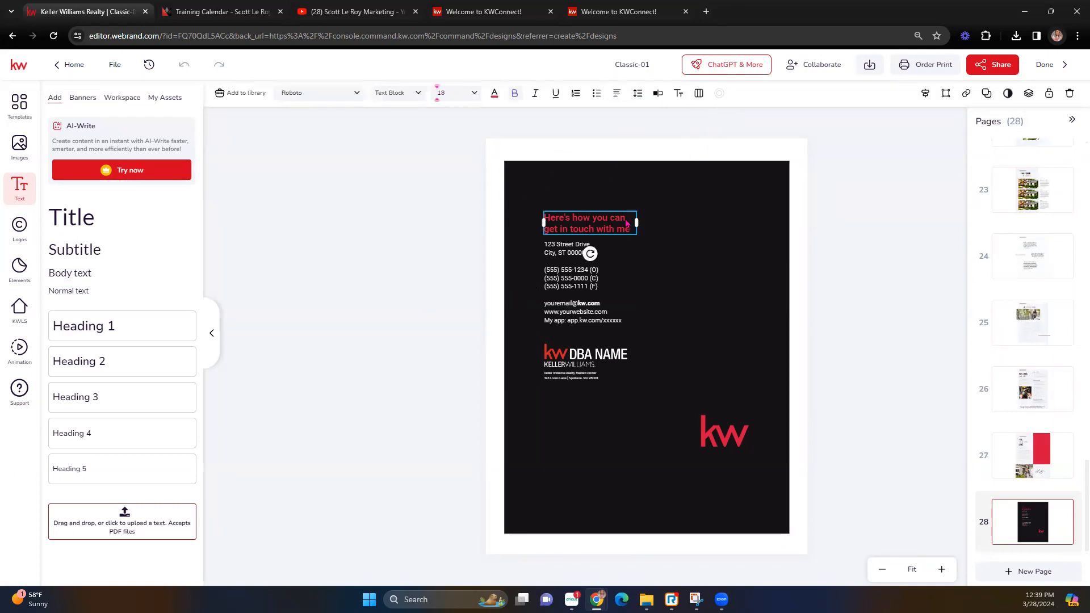
left_click(397, 227)
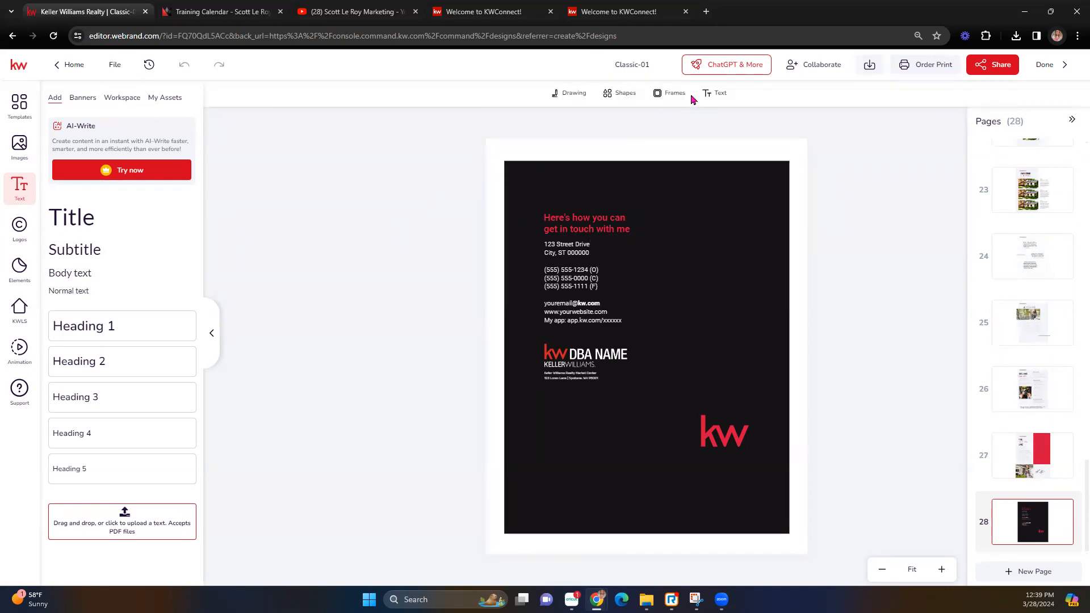
left_click(654, 94)
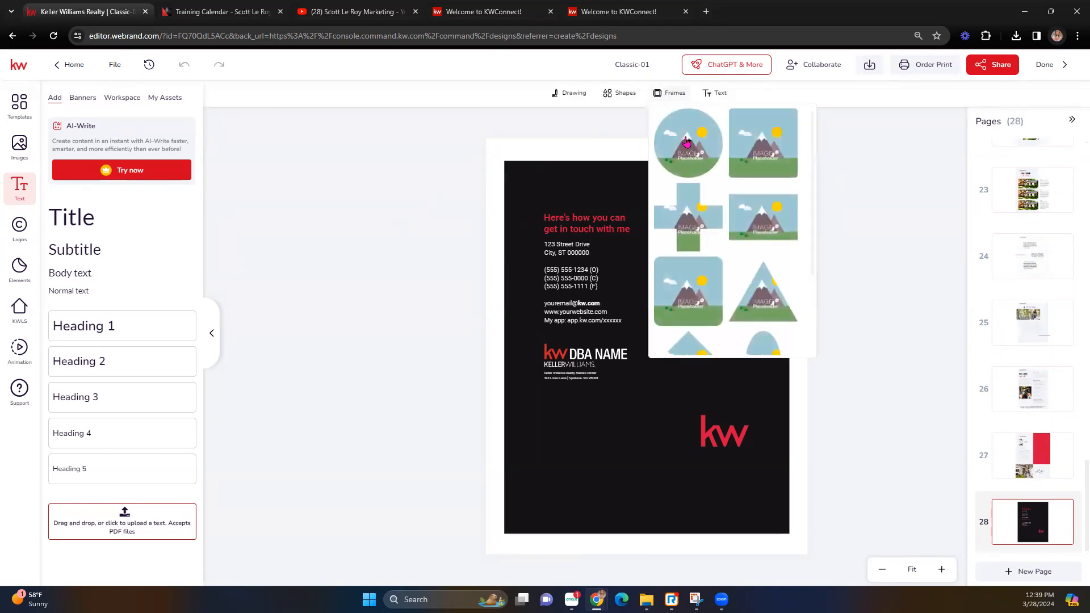
left_click(685, 142)
left_click_drag(566, 266, 635, 348)
left_click_drag(660, 387, 690, 266)
left_click(11, 161)
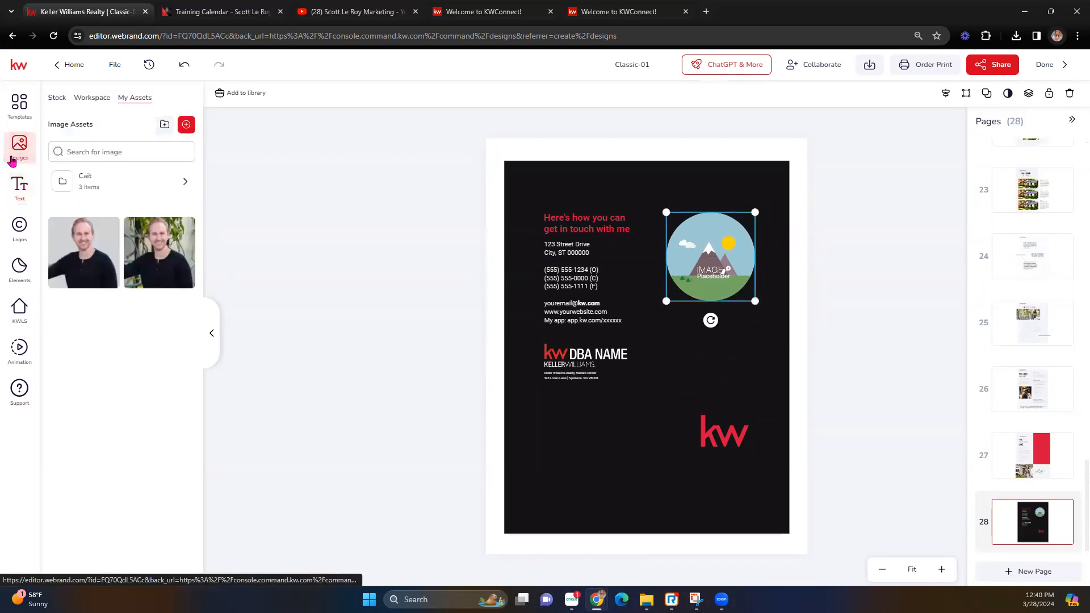
left_click_drag(159, 252, 716, 258)
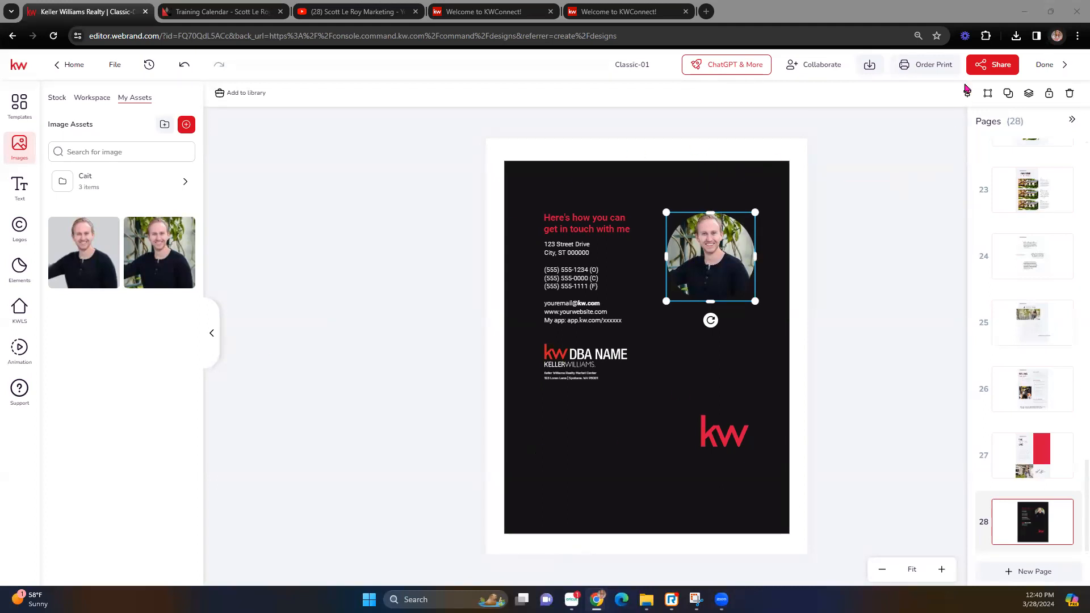
- Examine the file types available for downloading the presentation, then close the download options
left_click(868, 64)
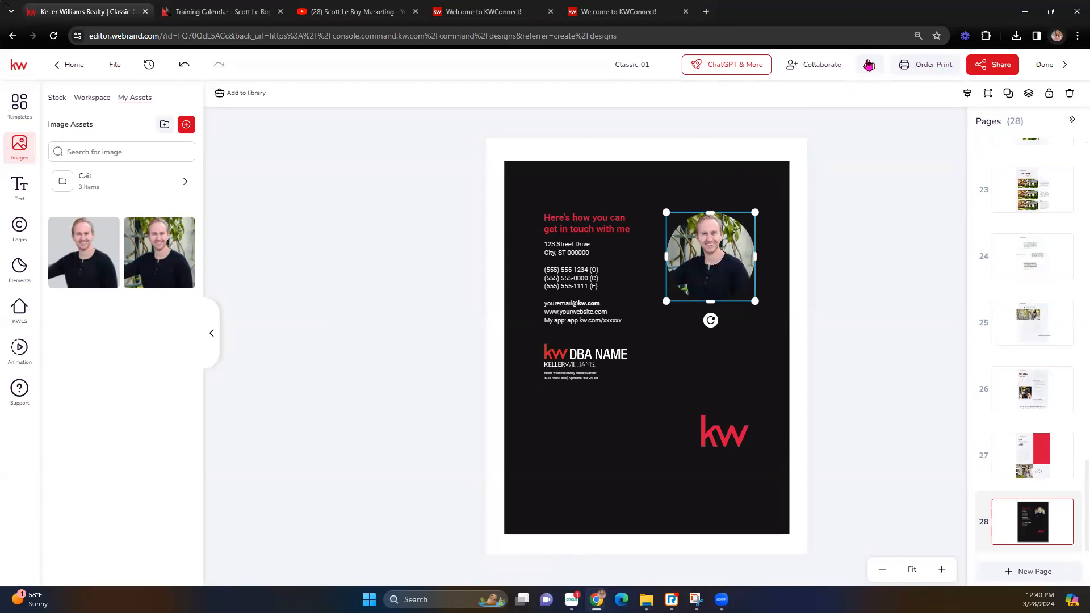
left_click(869, 64)
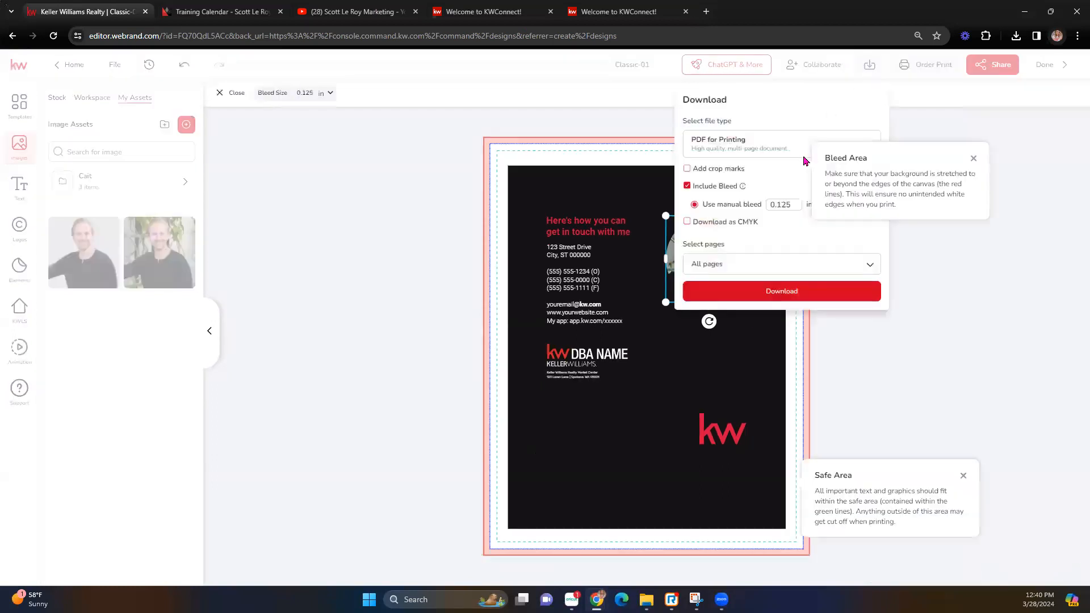
left_click(770, 150)
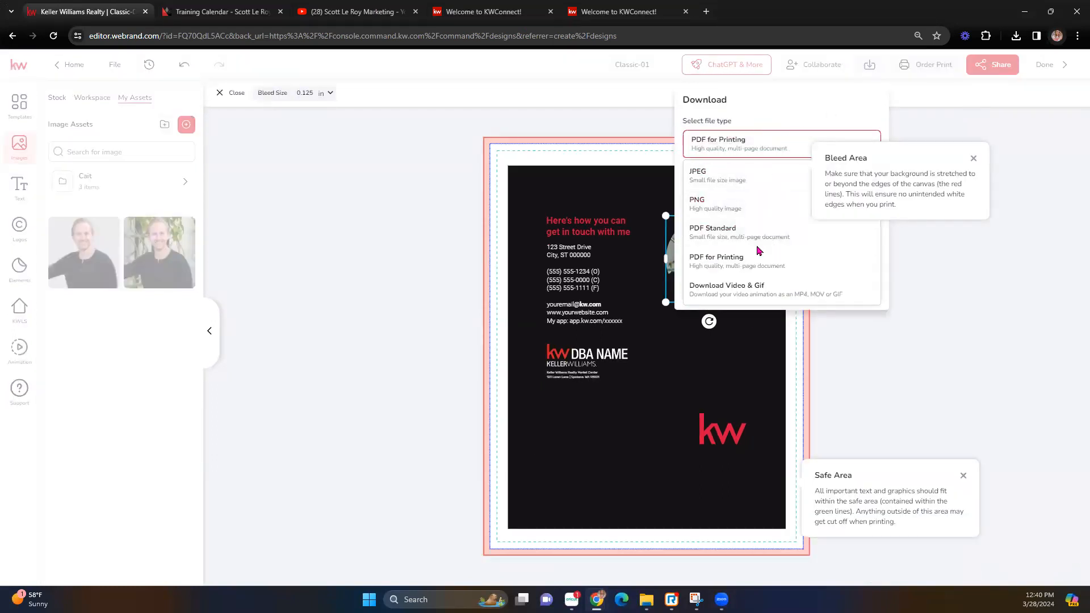
left_click(963, 318)
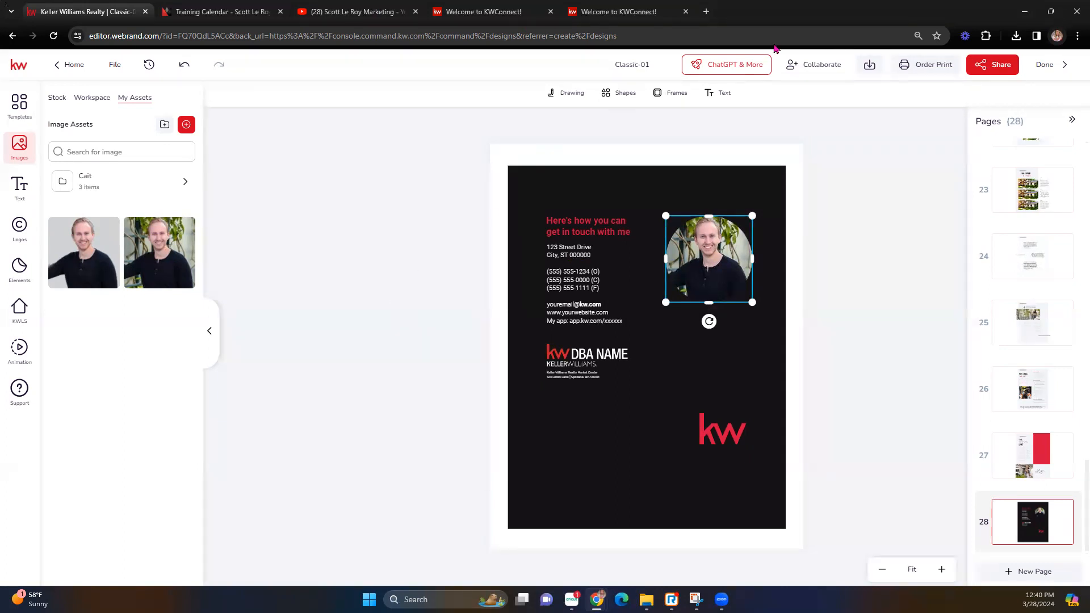
- Open the project's sharing options and examine the available social channels, including the additional ones, and the link explanation
left_click(1002, 66)
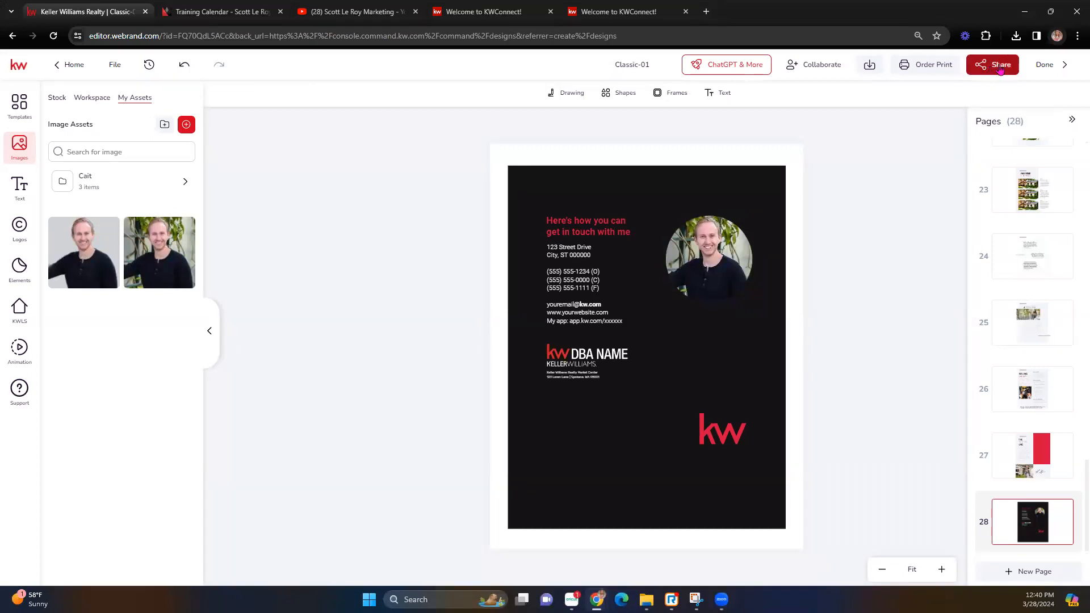
left_click(998, 67)
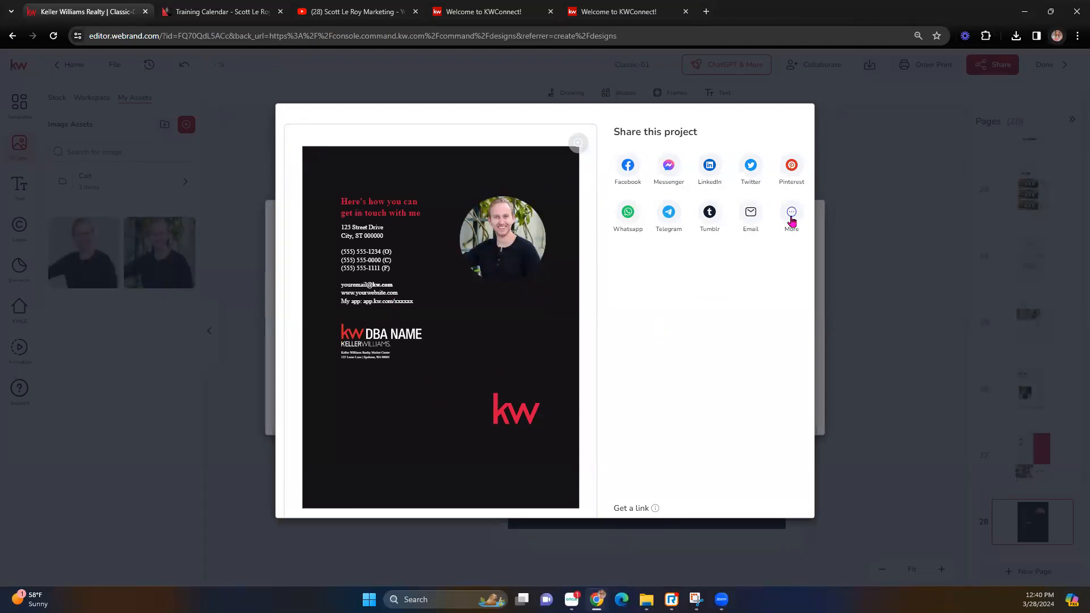
mouse_move(656, 508)
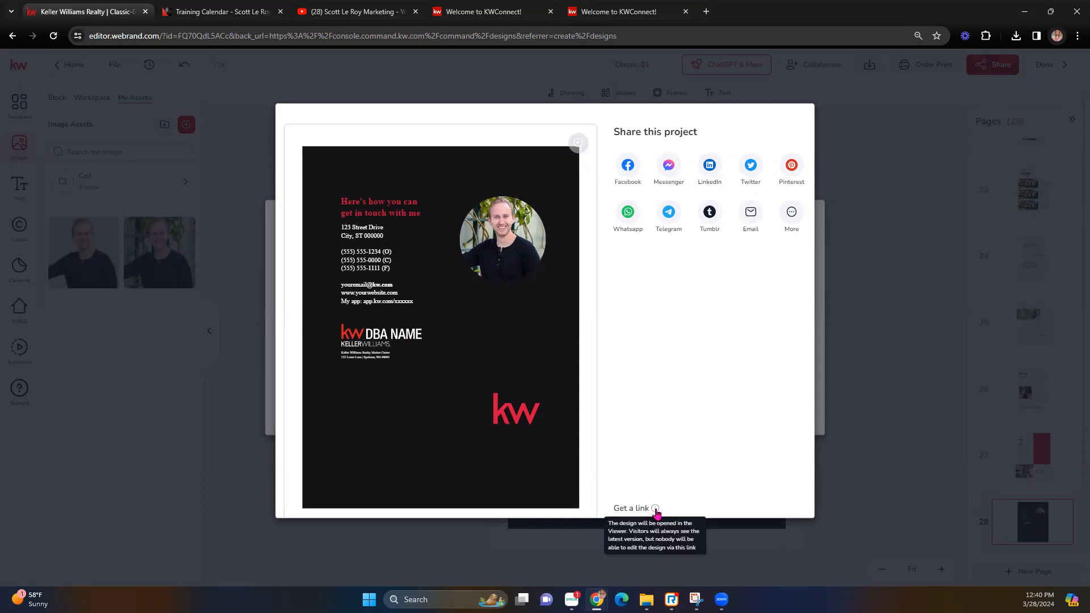
left_click(791, 216)
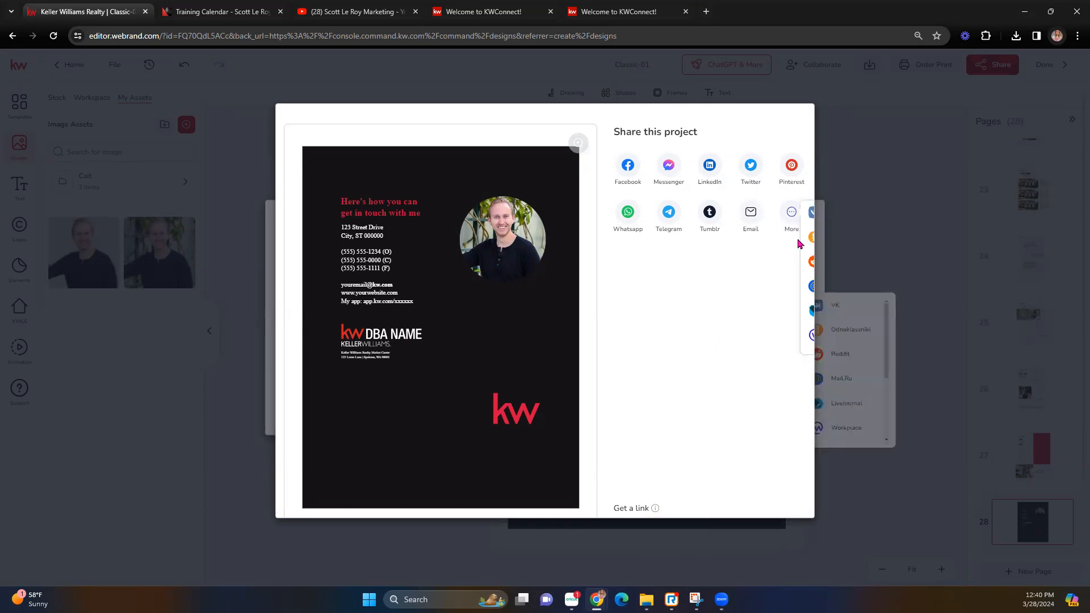
scroll(615, 263, "down", 2)
scroll(660, 316, "up", 2)
scroll(662, 322, "down", 2)
left_click(716, 371)
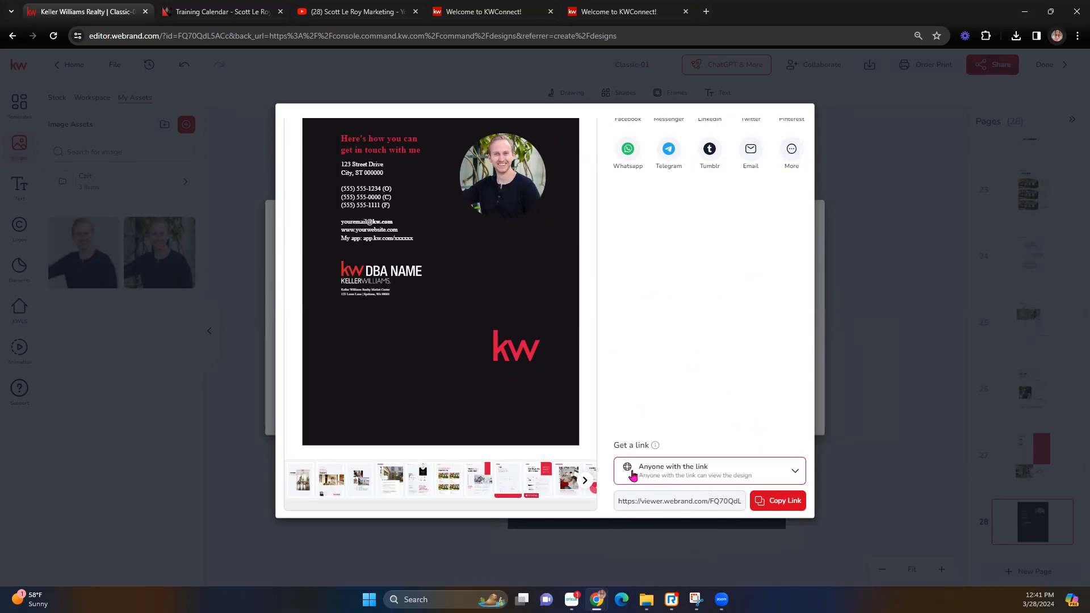
- Review the link access levels, keep "Anyone with the link" and copy the presentation's share link
left_click(751, 479)
scroll(738, 478, "down", 1)
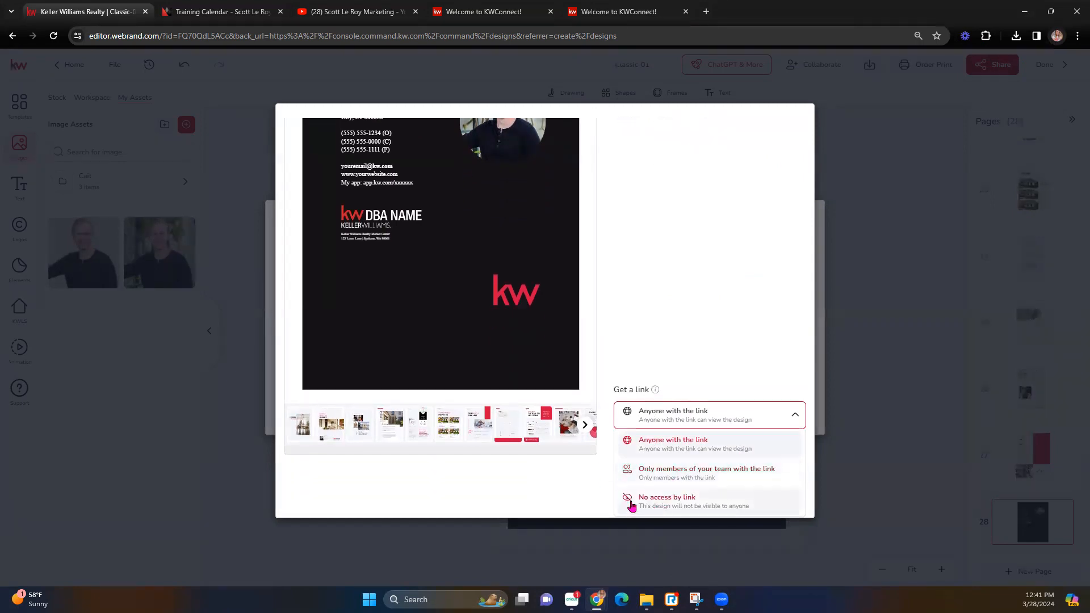
left_click(687, 420)
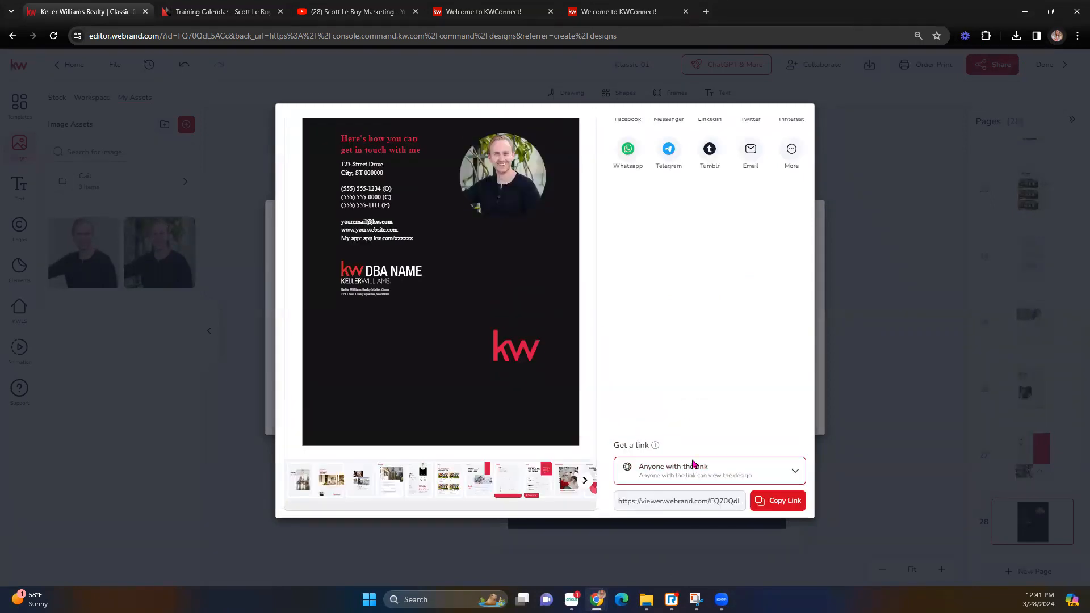
left_click(776, 507)
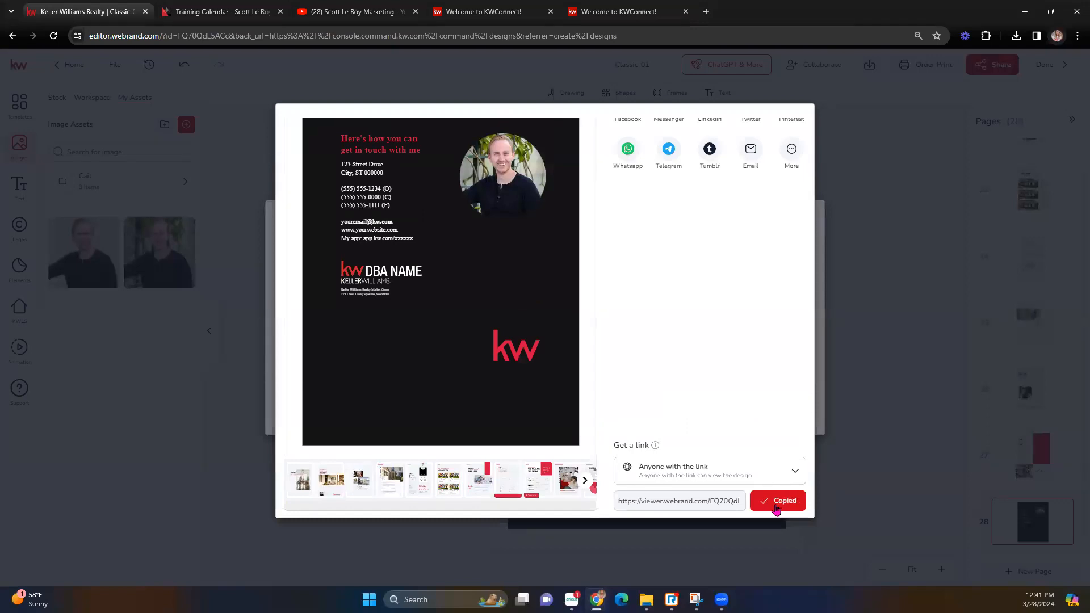
- Open the copied presentation link in a new browser tab
left_click_drag(613, 498, 771, 508)
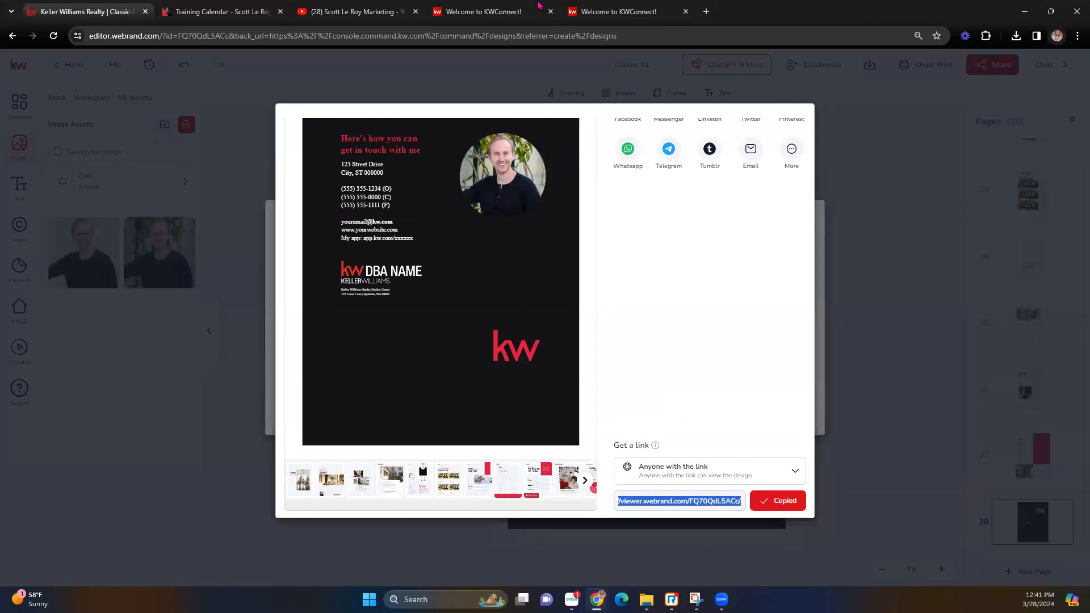
left_click(706, 11)
right_click(684, 34)
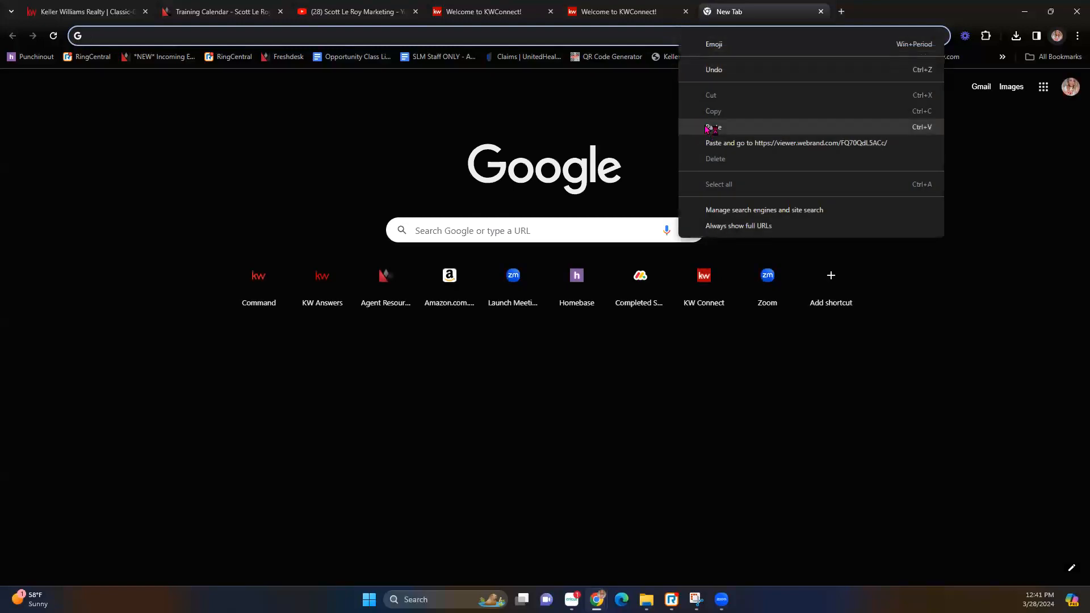
left_click(707, 129)
key("Return")
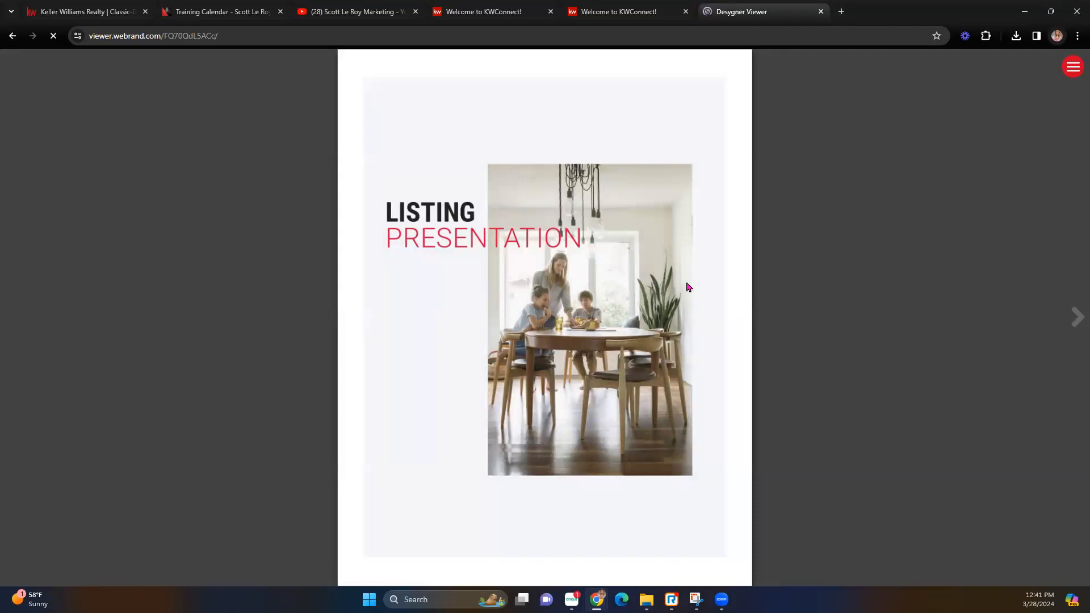
- Page through the shared presentation to Your Custom Marketing Plan and examine the viewer's download, print and sharing options
left_click(1075, 318)
left_click(1076, 318)
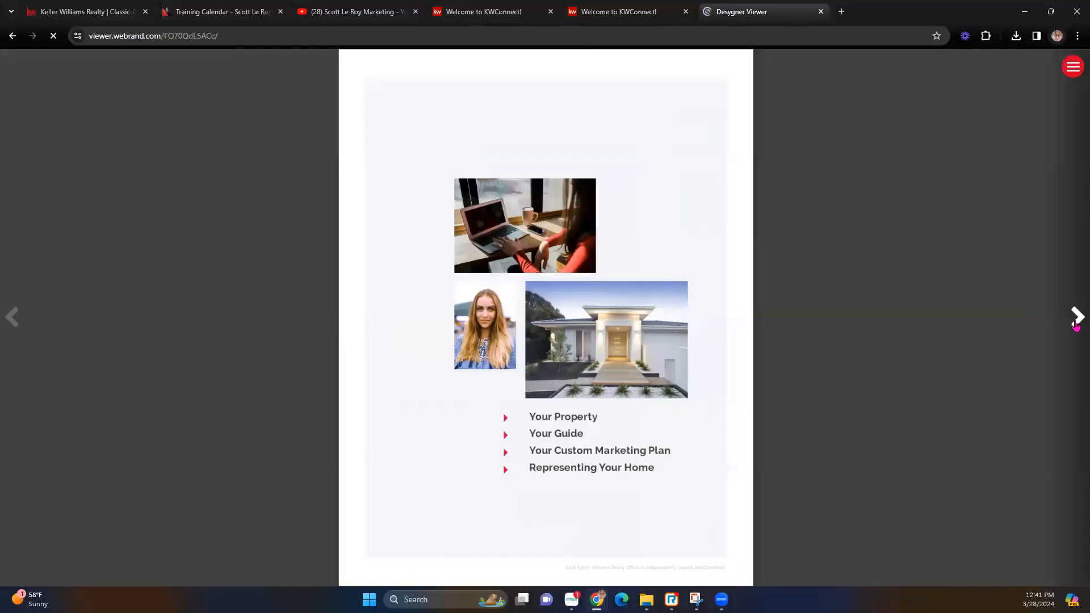
left_click(1075, 318)
left_click(1075, 320)
left_click(1075, 321)
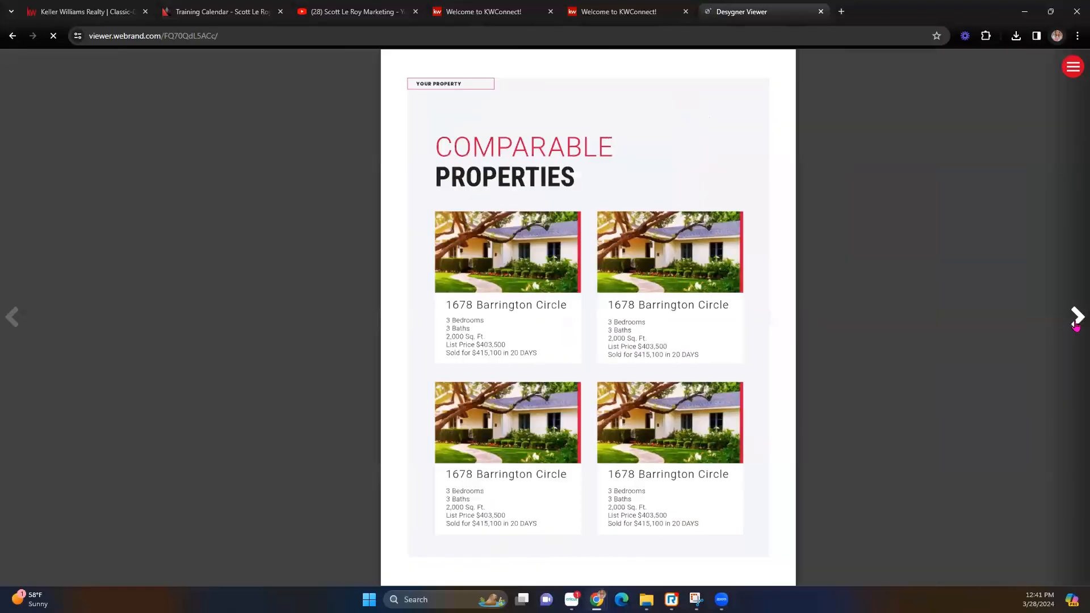
left_click(1075, 321)
left_click(1075, 321)
left_click(1075, 320)
left_click(1076, 321)
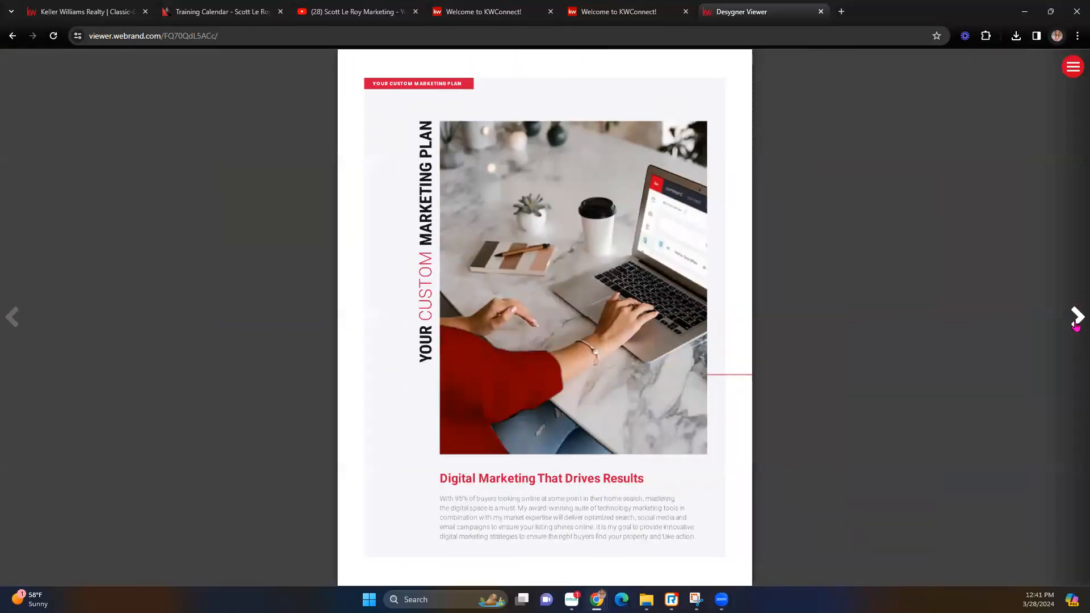
left_click(1073, 66)
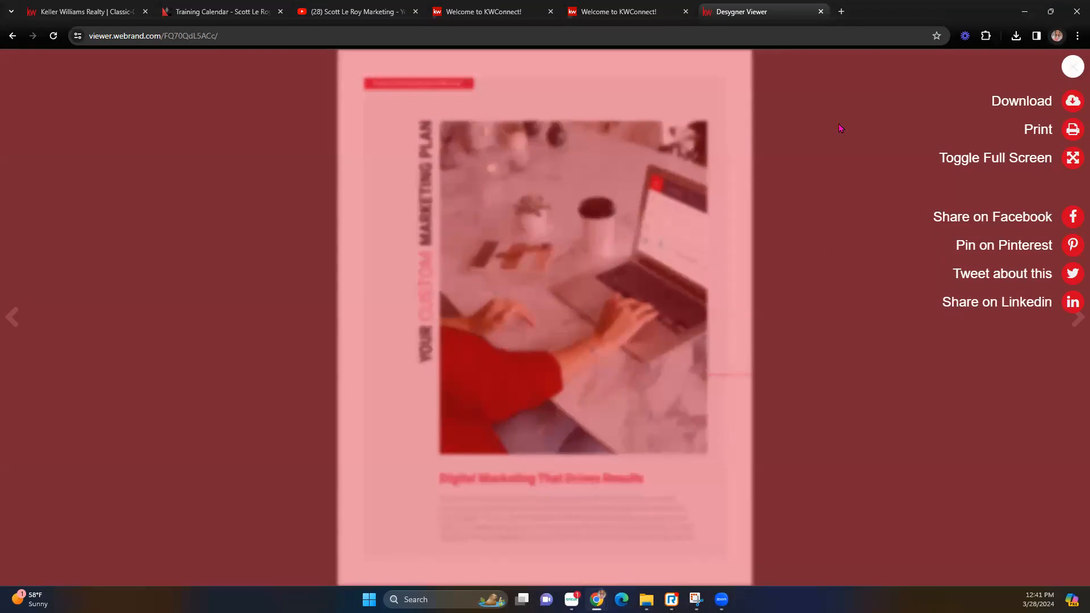
left_click(1072, 66)
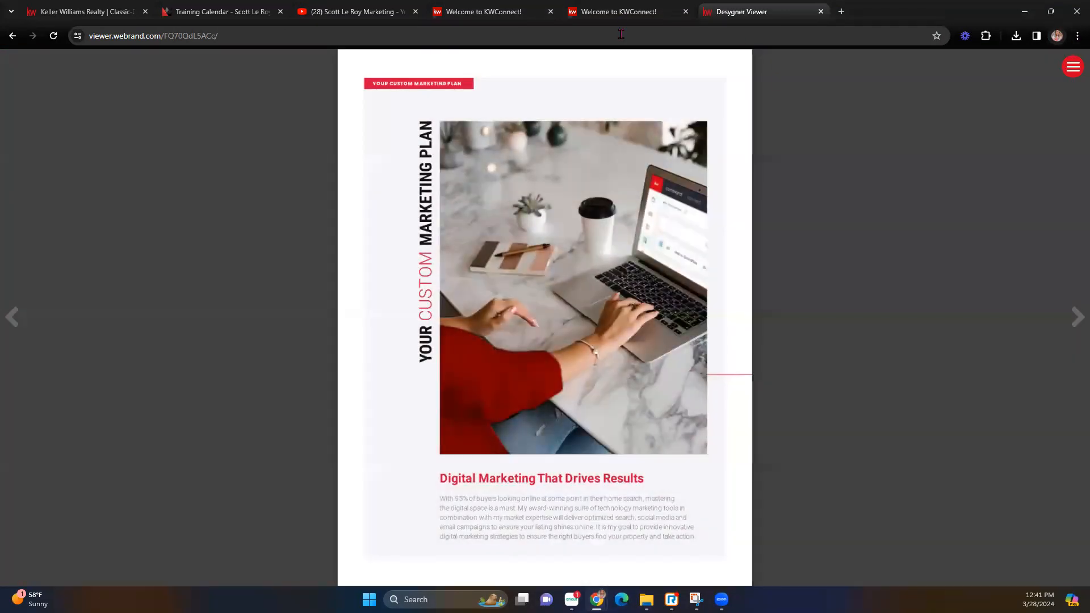
- Return to the Classic-01 design editor, review the project's sharing options again and close them
left_click(618, 8)
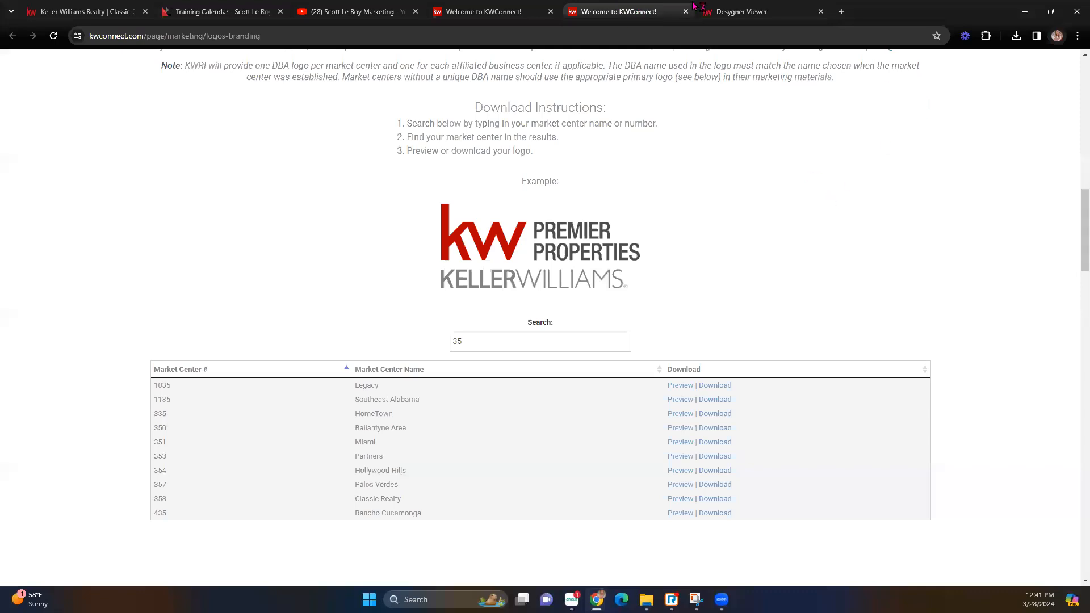
left_click(707, 8)
left_click(85, 12)
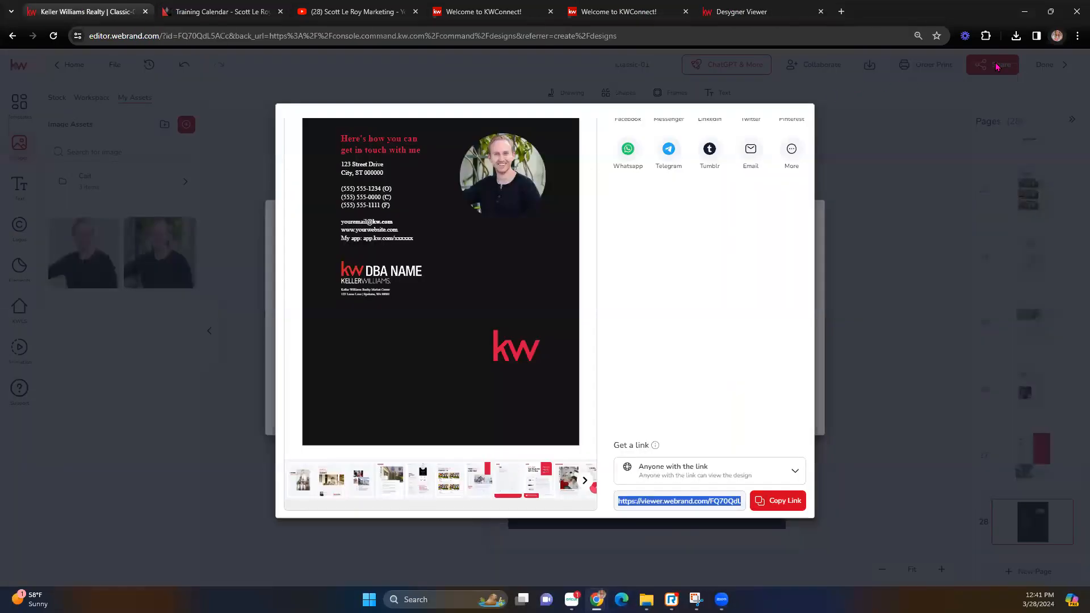
scroll(658, 435, "up", 2)
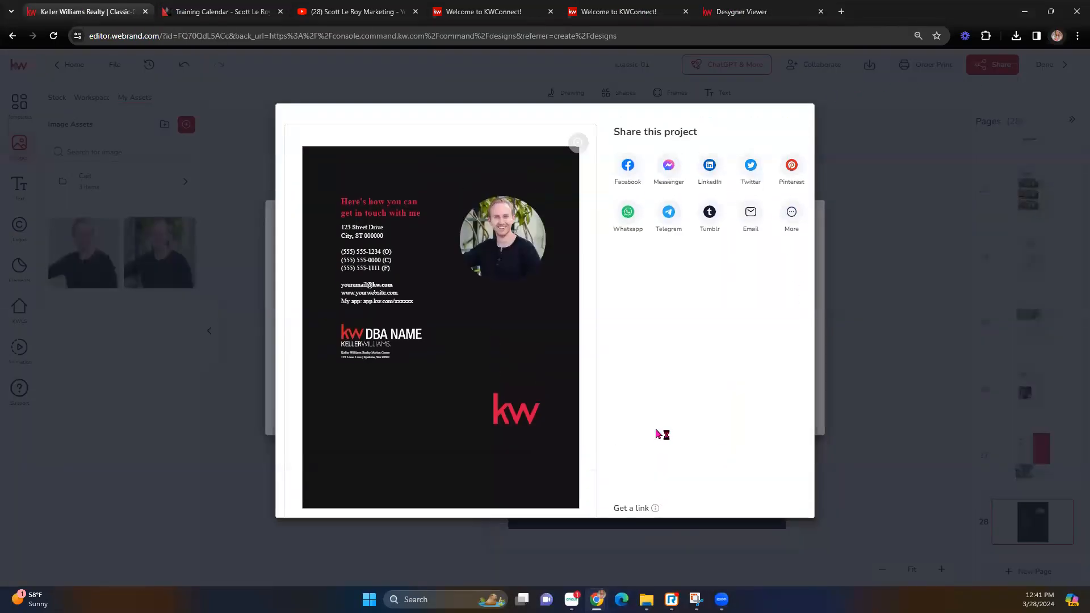
scroll(735, 400, "down", 2)
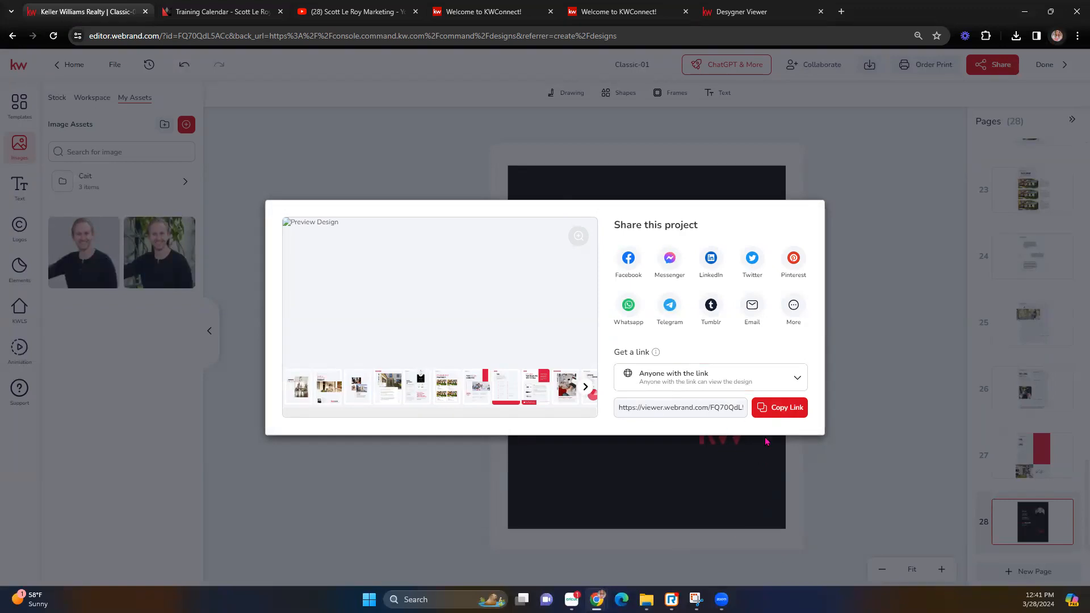
left_click(855, 130)
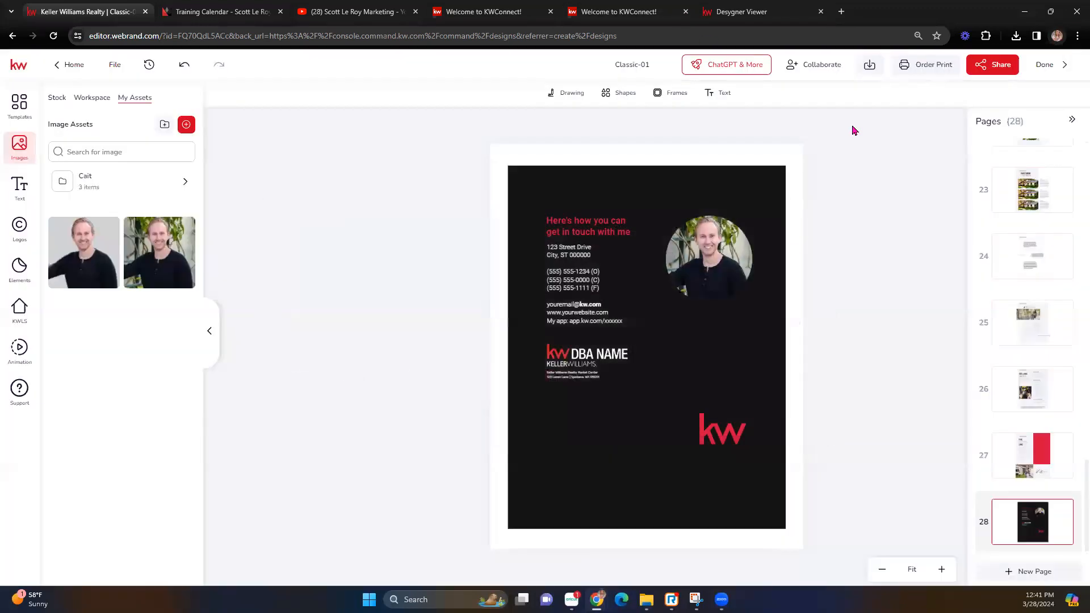